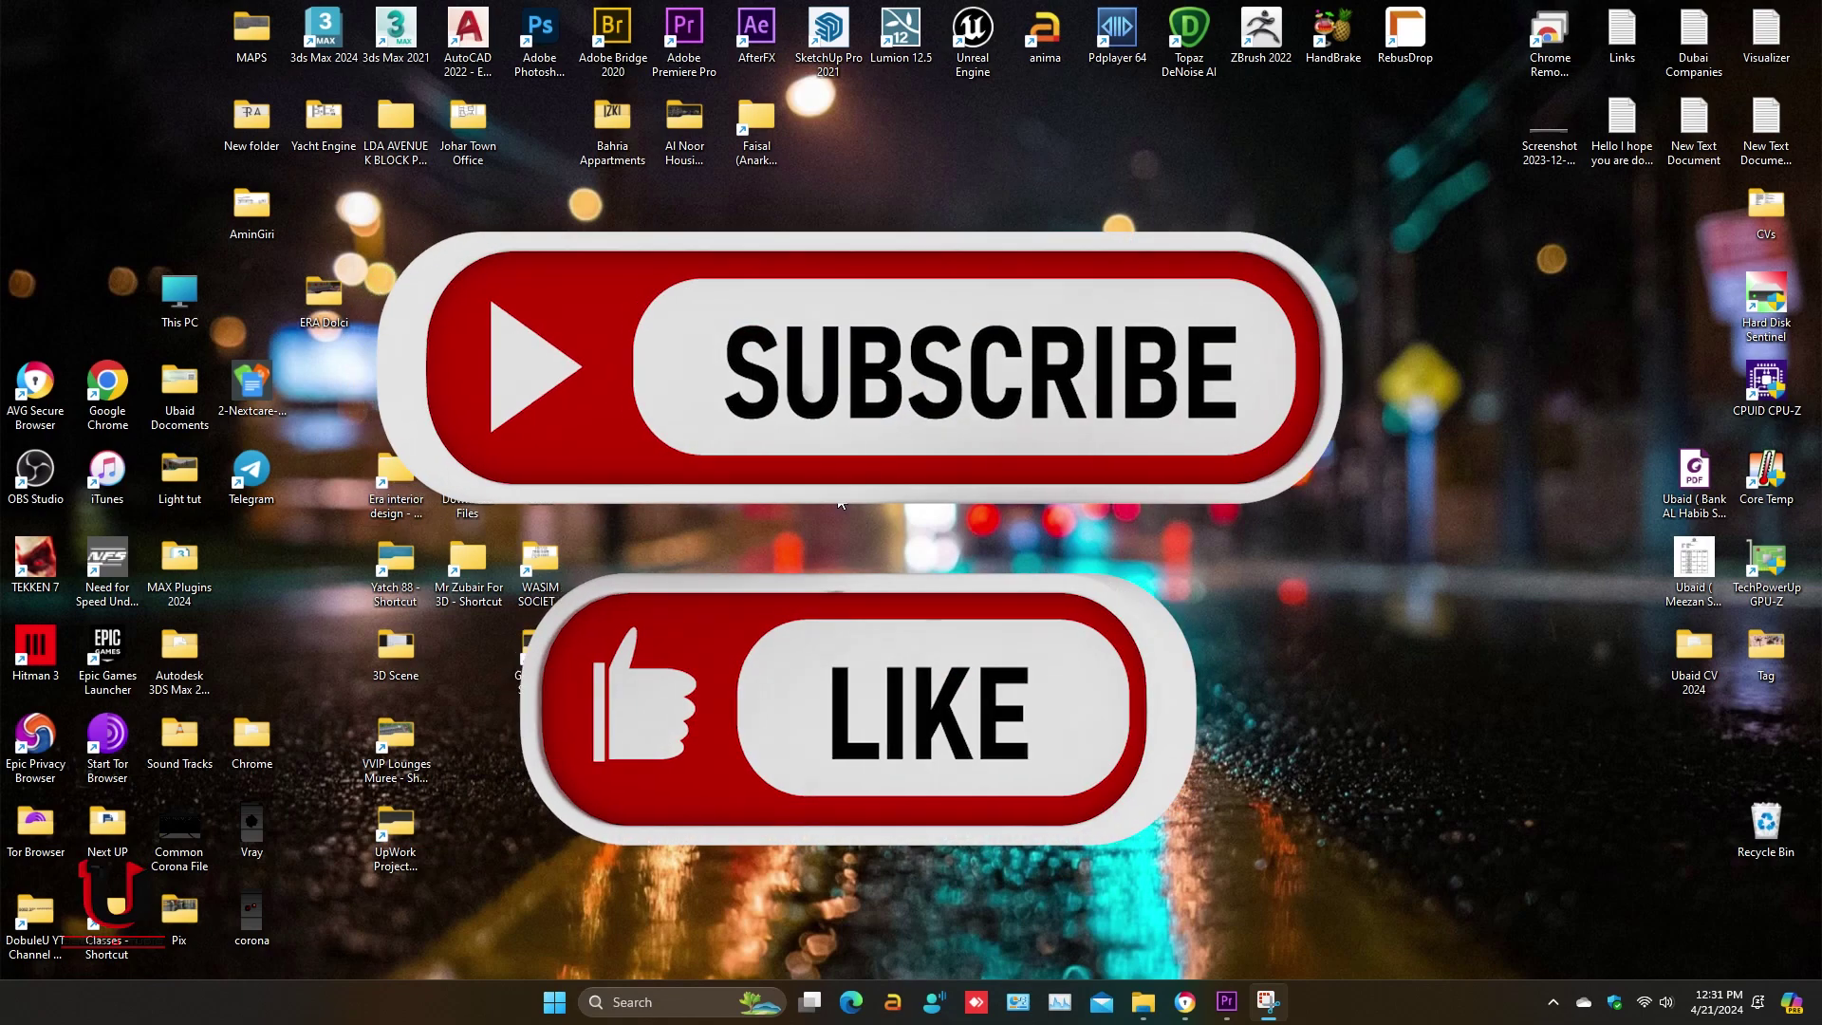
- Open the CAM 02 render folder and preview frame C020001 full-size
{"action": "left_click", "coordinate": [1145, 1004]}
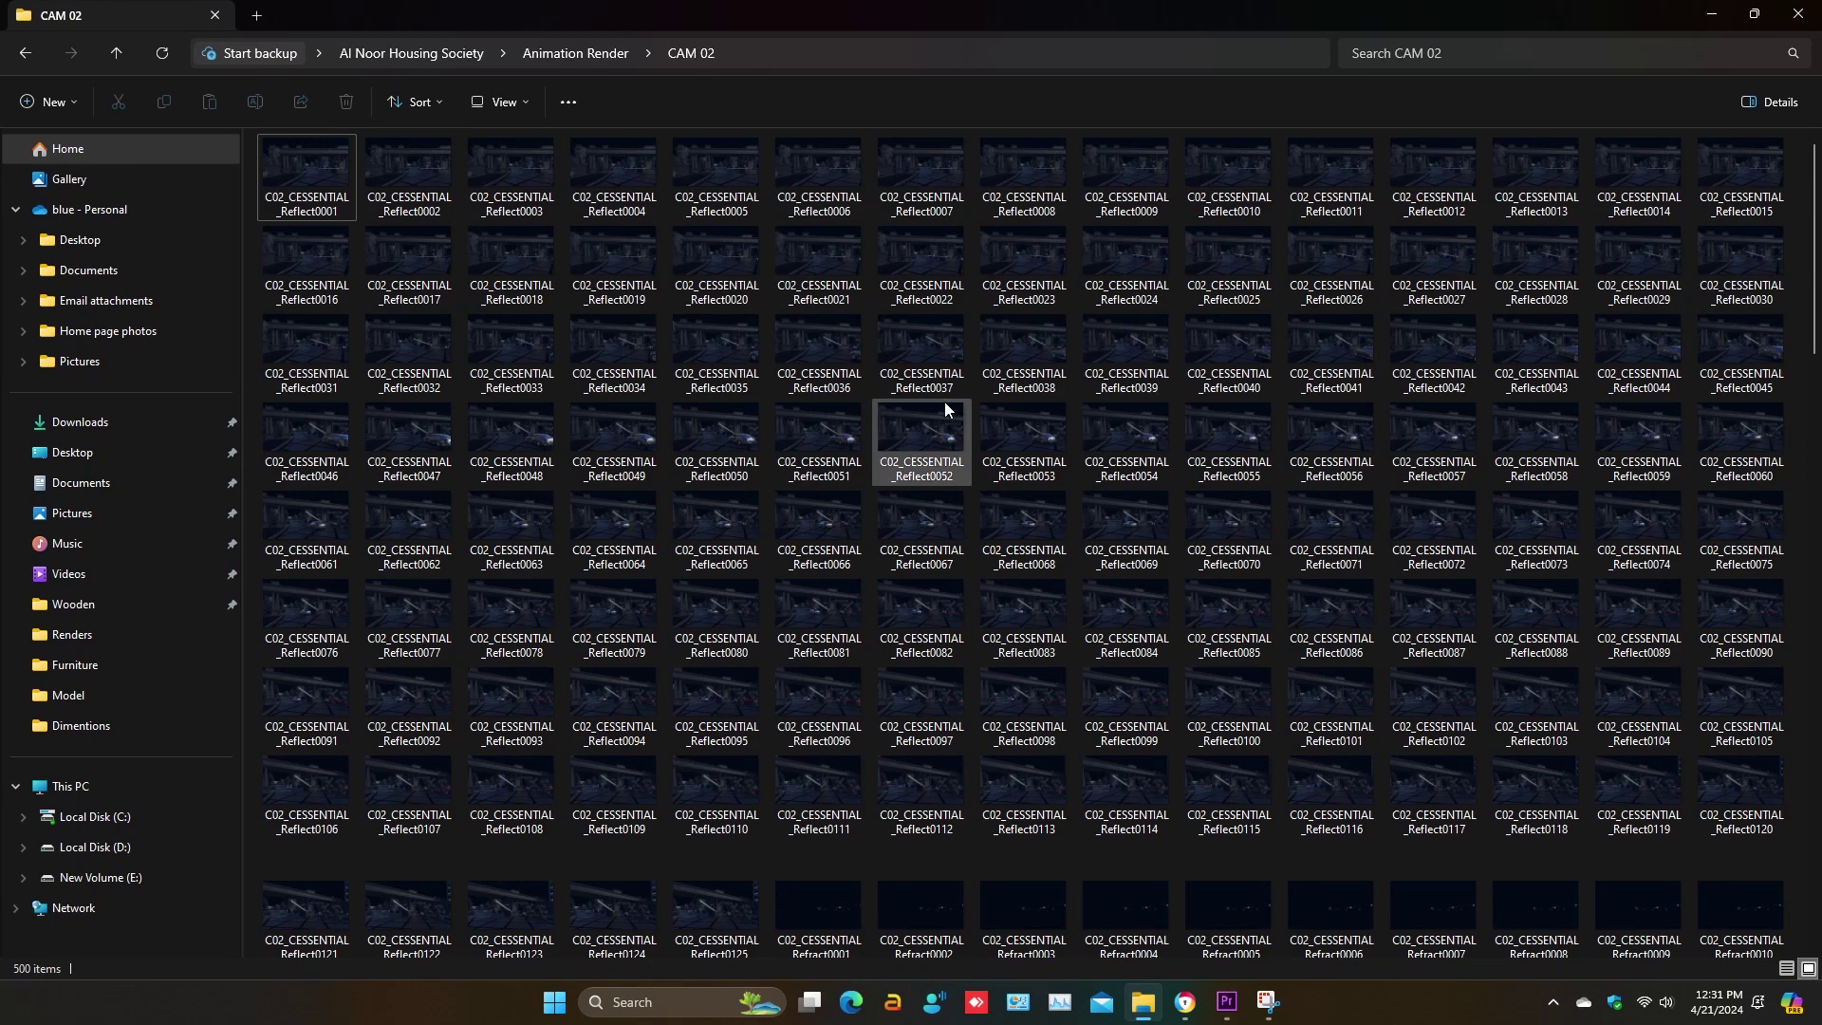
{"action": "scroll", "coordinate": [905, 408], "scroll_direction": "down", "scroll_amount": 10}
{"action": "scroll", "coordinate": [907, 414], "scroll_direction": "down", "scroll_amount": 6}
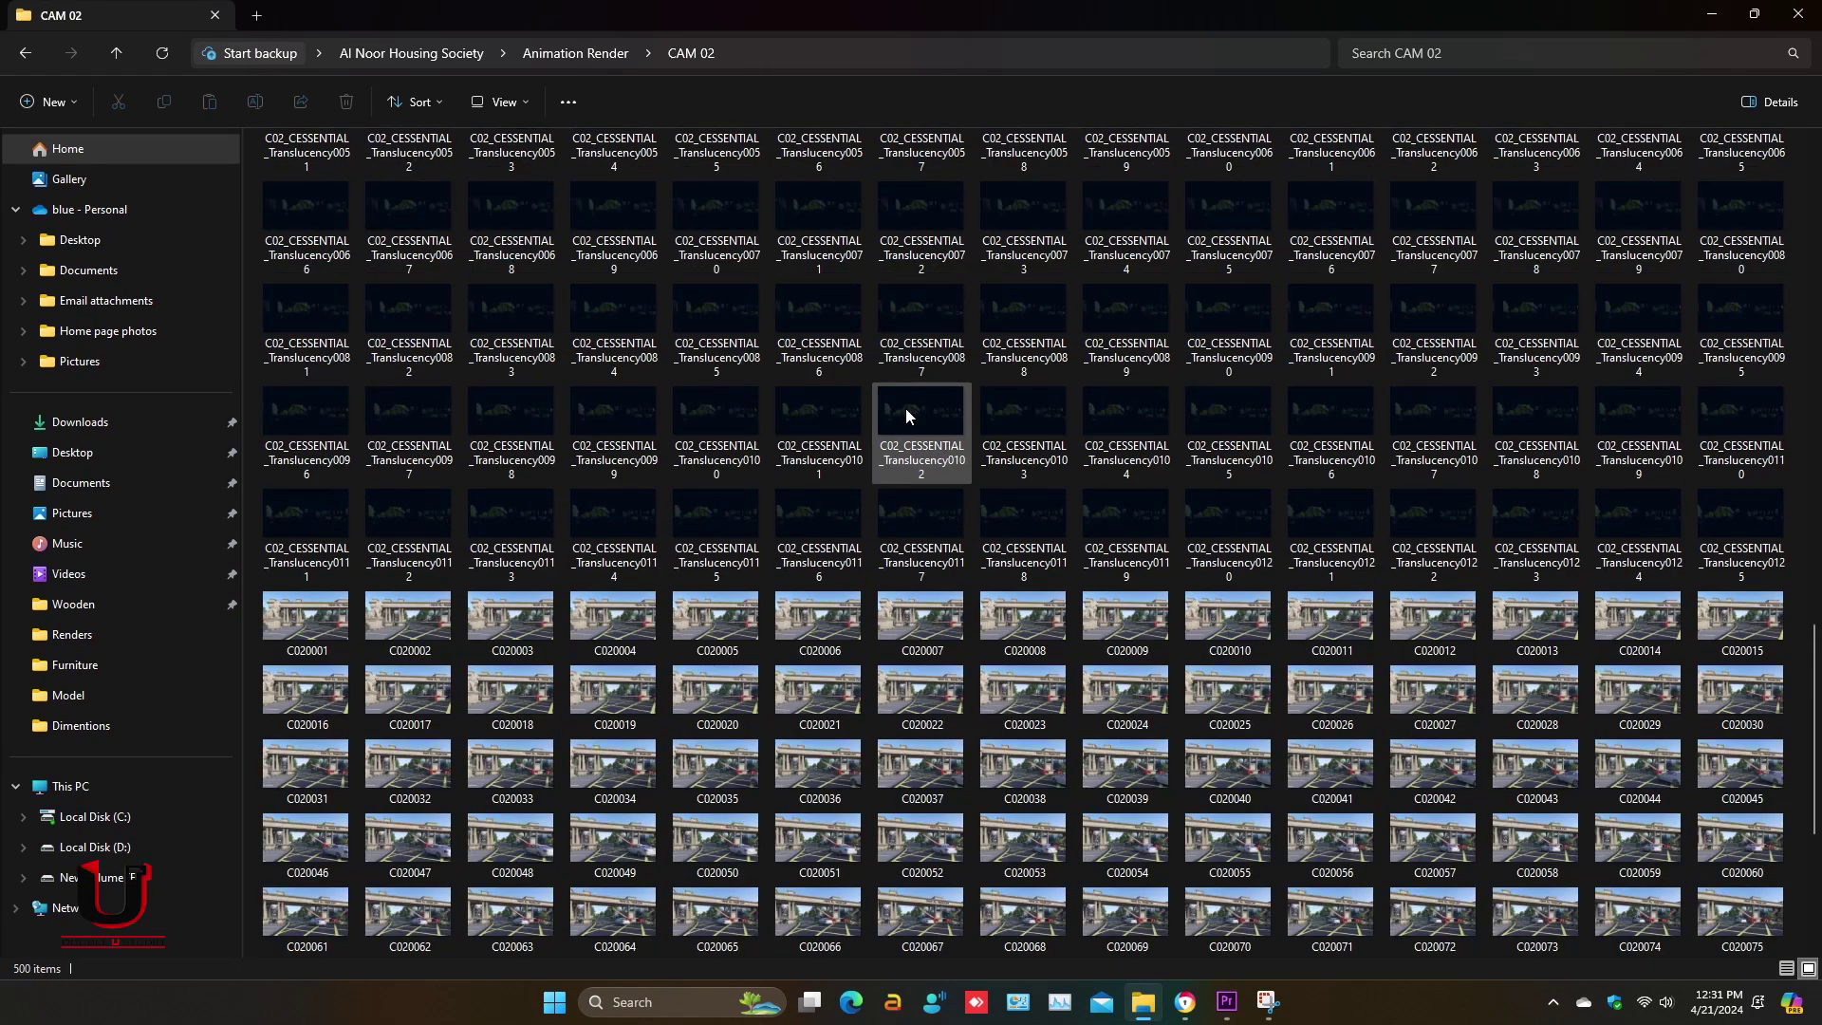
{"action": "scroll", "coordinate": [906, 414], "scroll_direction": "down", "scroll_amount": 2}
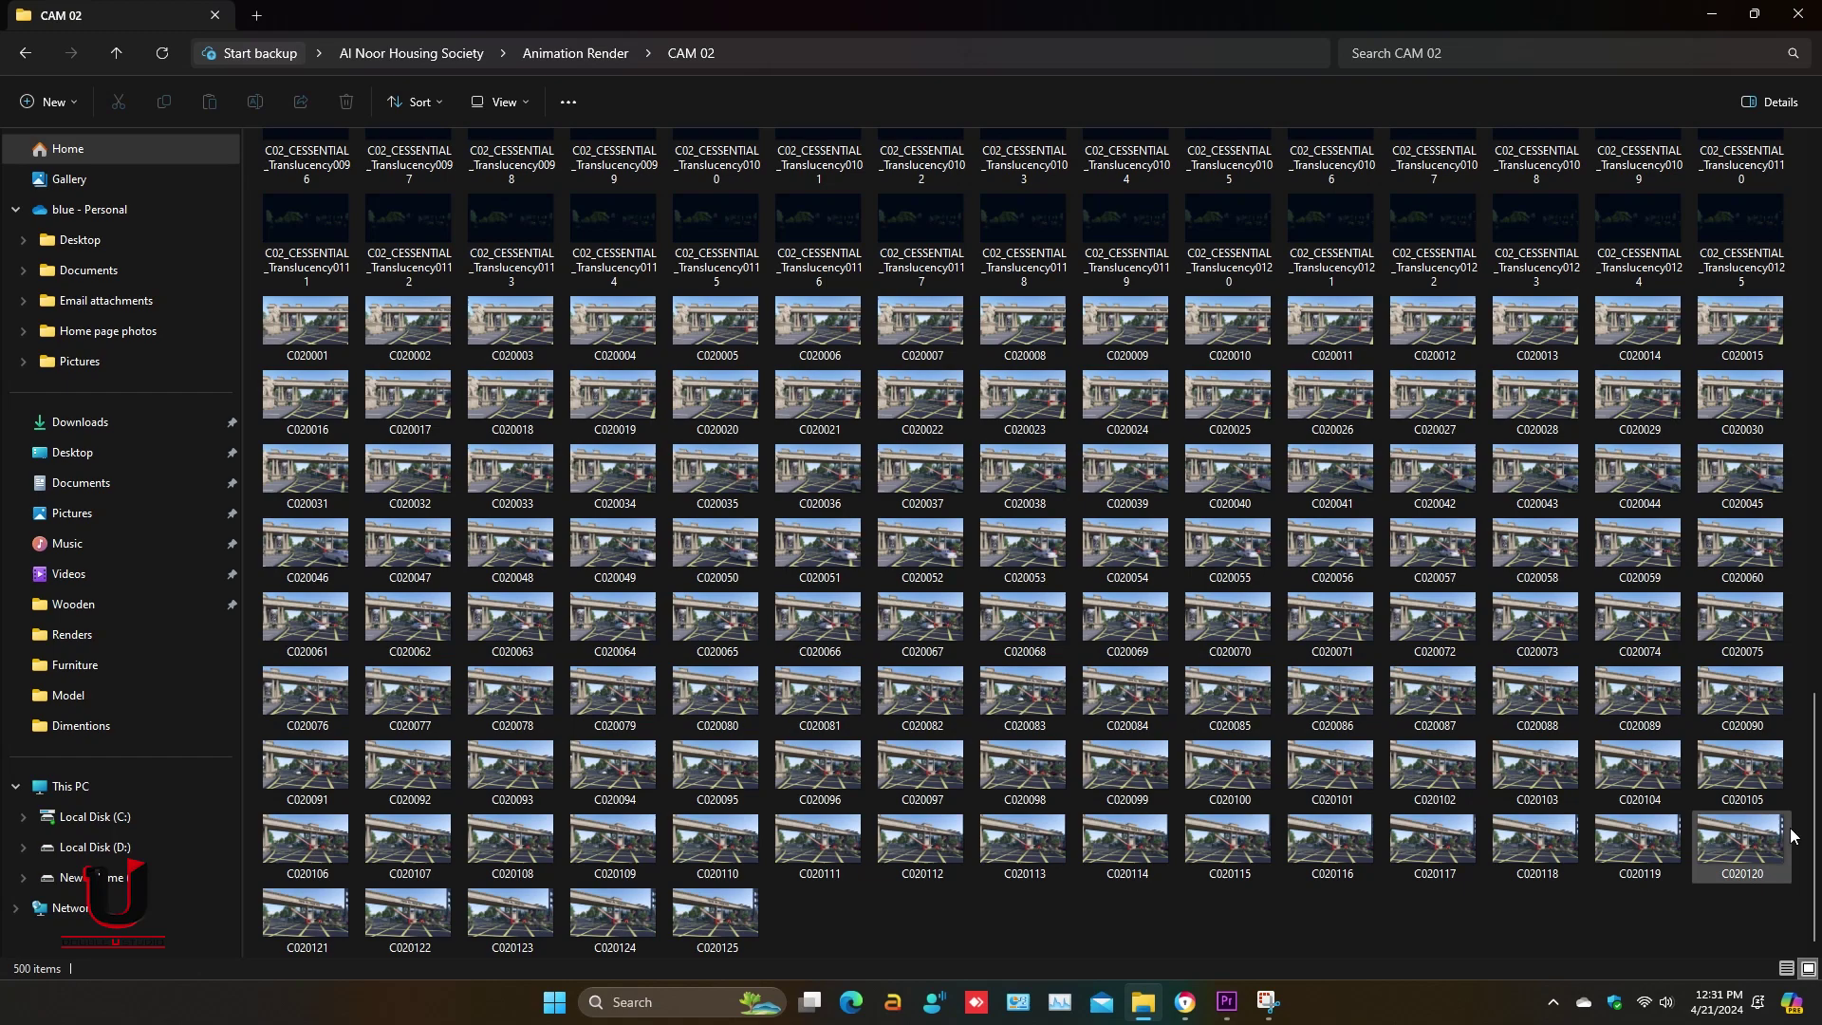
{"action": "double_click", "coordinate": [306, 328]}
{"action": "left_click", "coordinate": [1800, 16]}
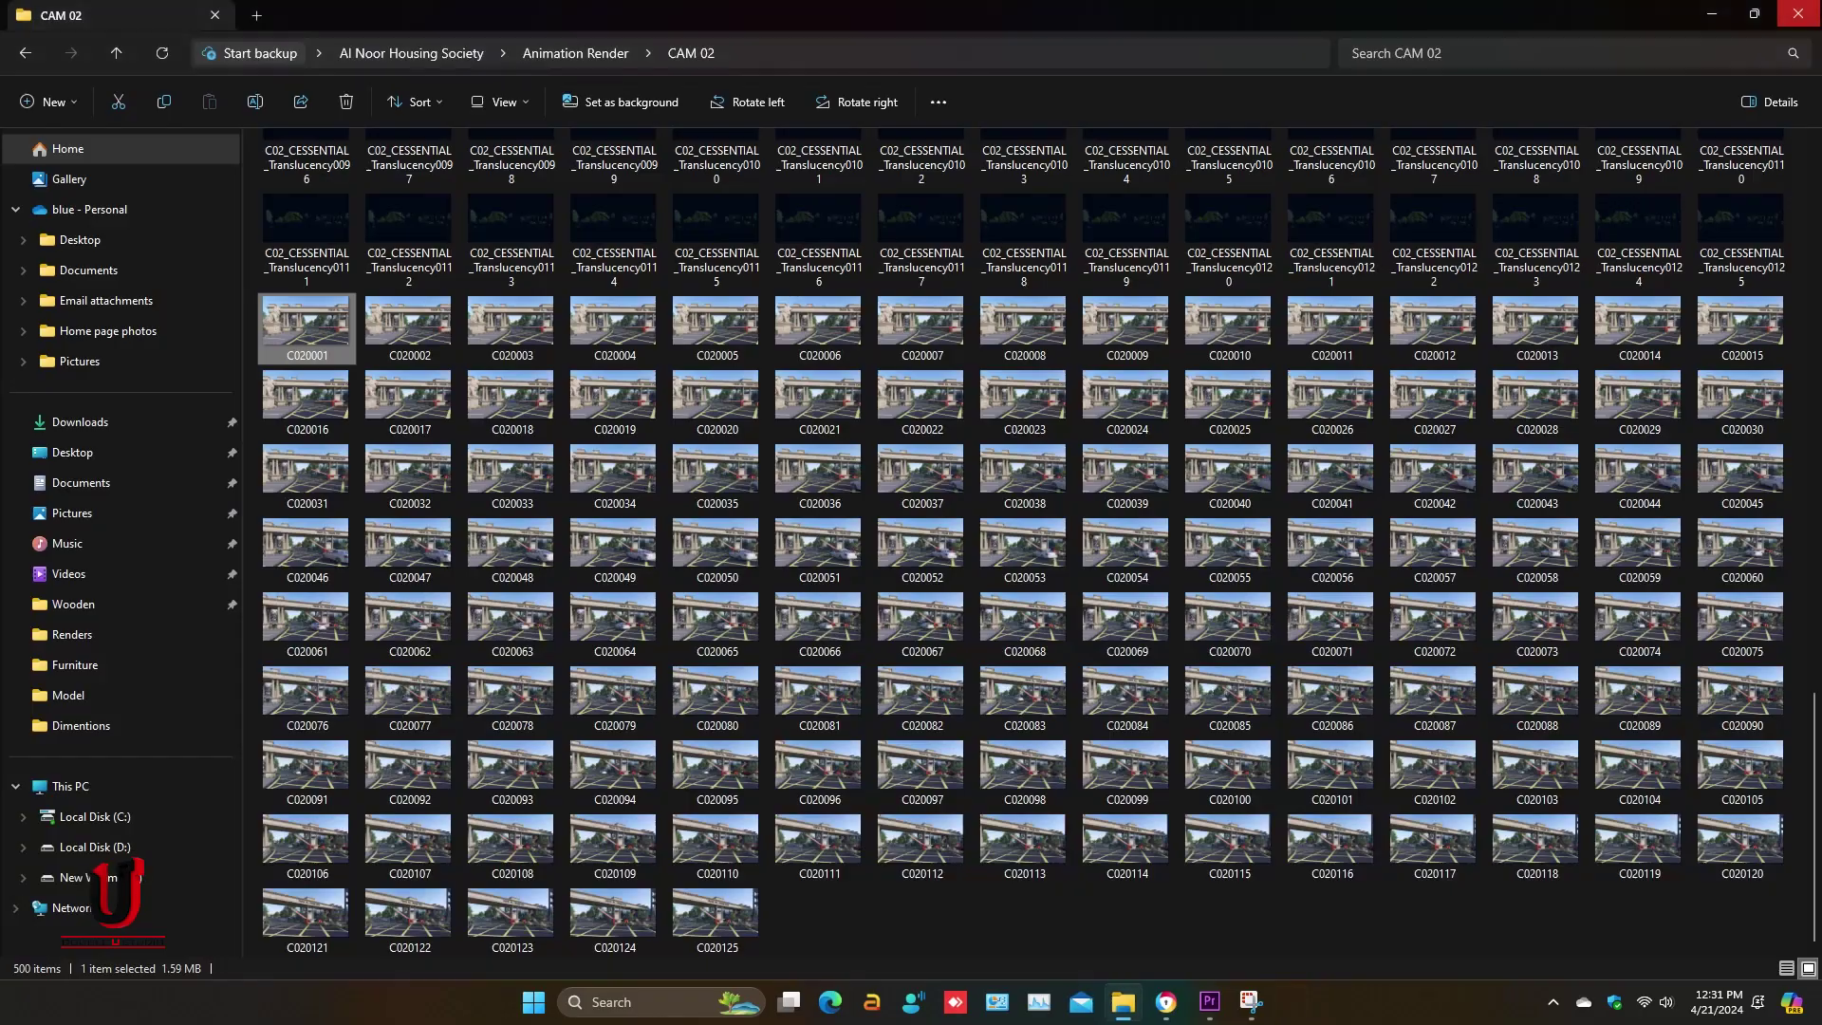
- Reopen C020001 and step forward through the rendered CAM 02 frames
{"action": "scroll", "coordinate": [1188, 489], "scroll_direction": "up", "scroll_amount": 8}
{"action": "scroll", "coordinate": [1187, 492], "scroll_direction": "down", "scroll_amount": 10}
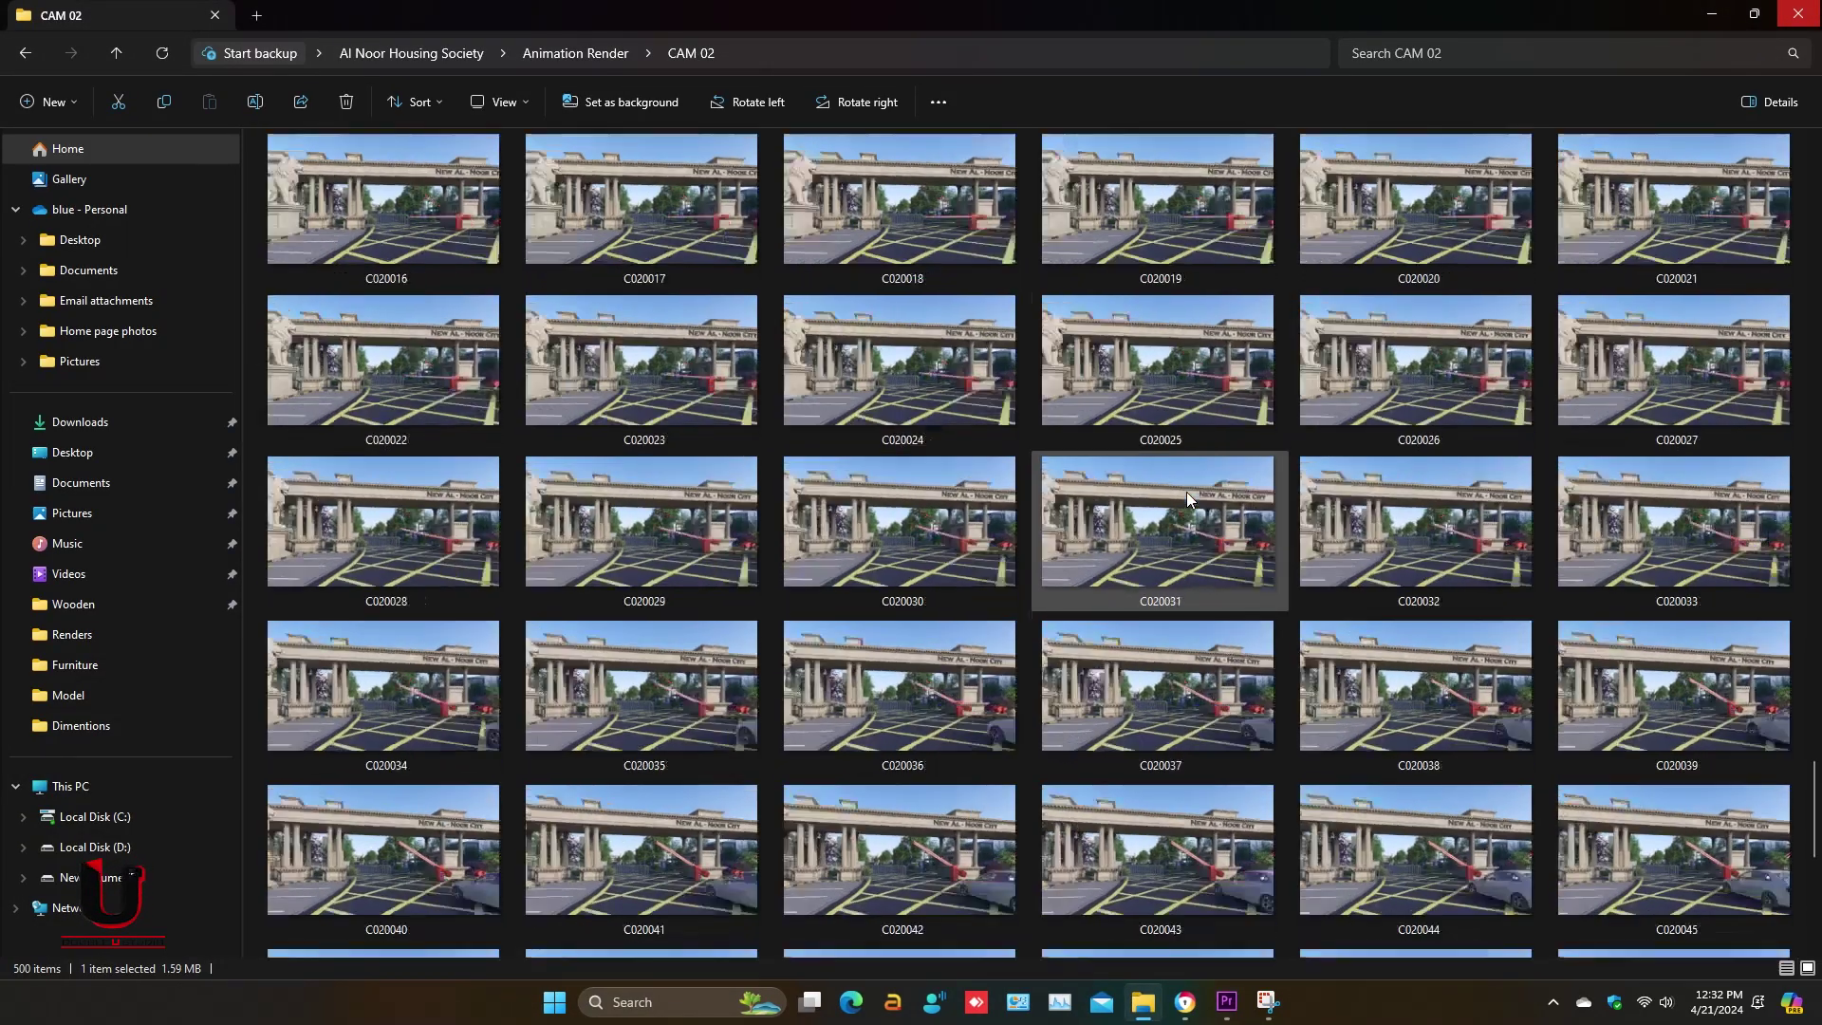
{"action": "scroll", "coordinate": [1187, 491], "scroll_direction": "up", "scroll_amount": 3}
{"action": "double_click", "coordinate": [1192, 447]}
{"action": "key", "text": "Right"}
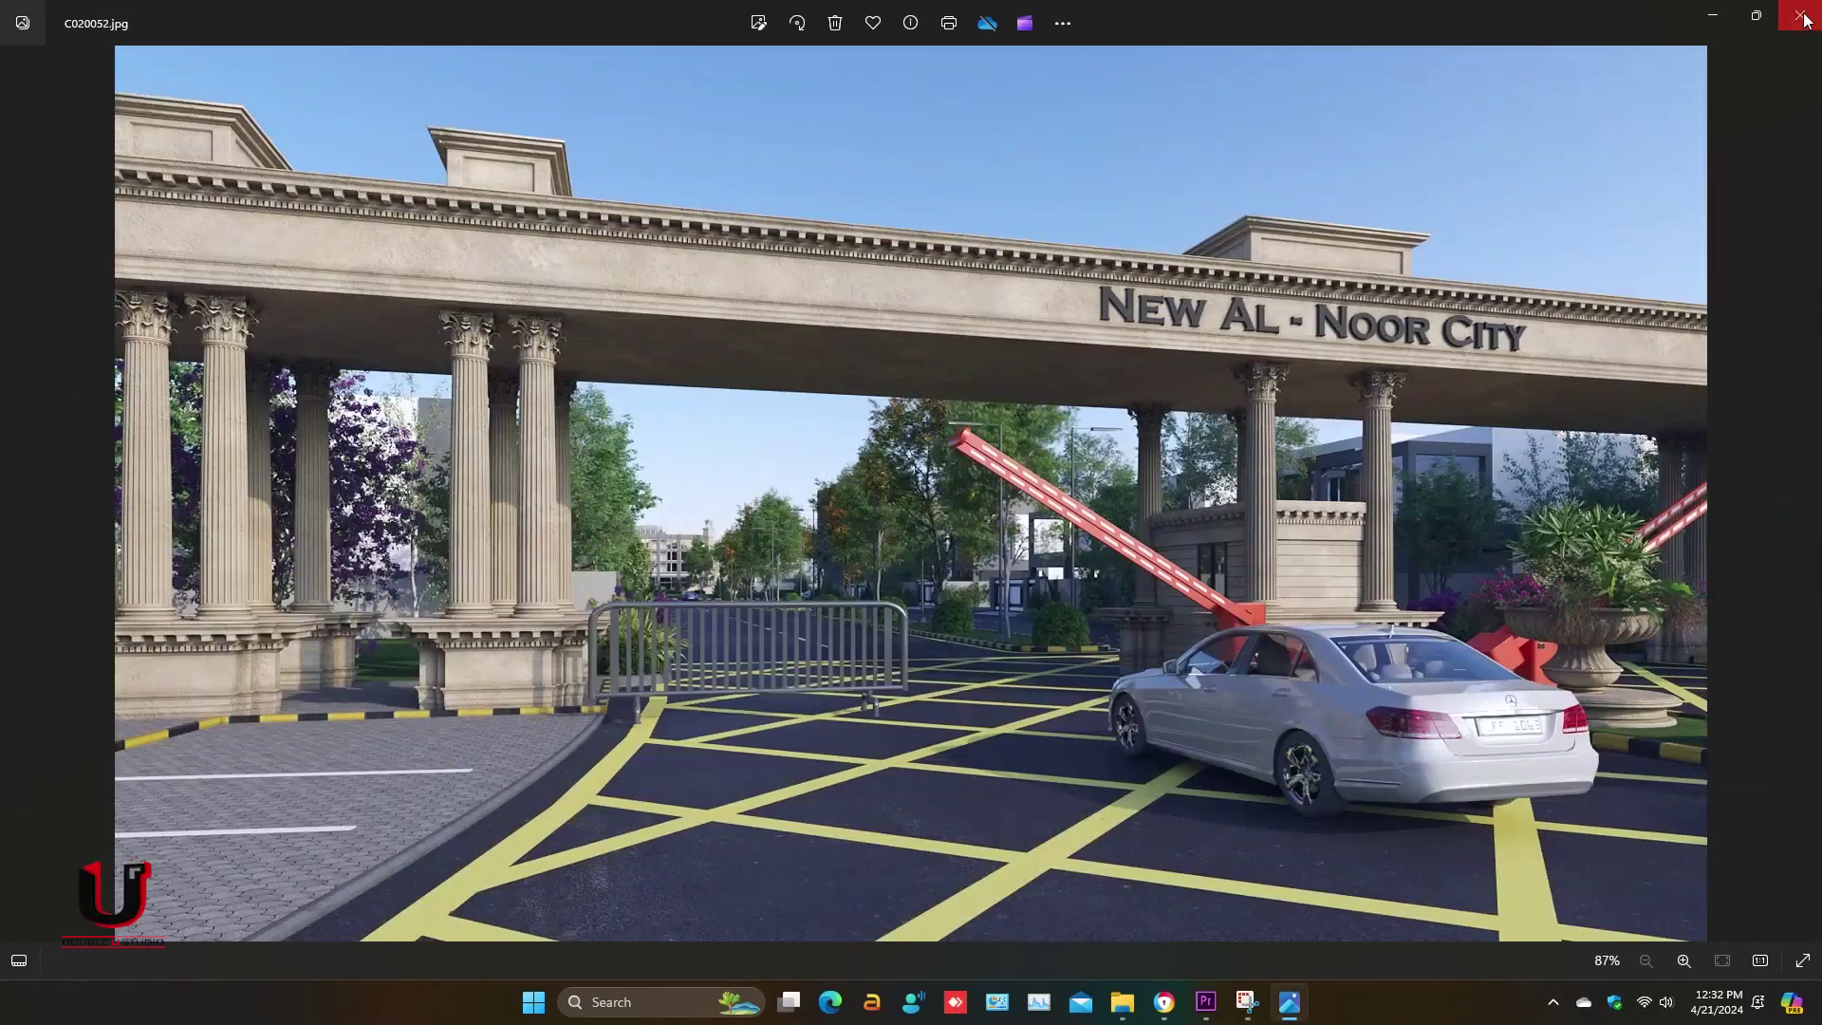
{"action": "left_click", "coordinate": [1802, 13]}
{"action": "scroll", "coordinate": [1388, 360], "scroll_direction": "up", "scroll_amount": 10}
{"action": "scroll", "coordinate": [1388, 361], "scroll_direction": "down", "scroll_amount": 10}
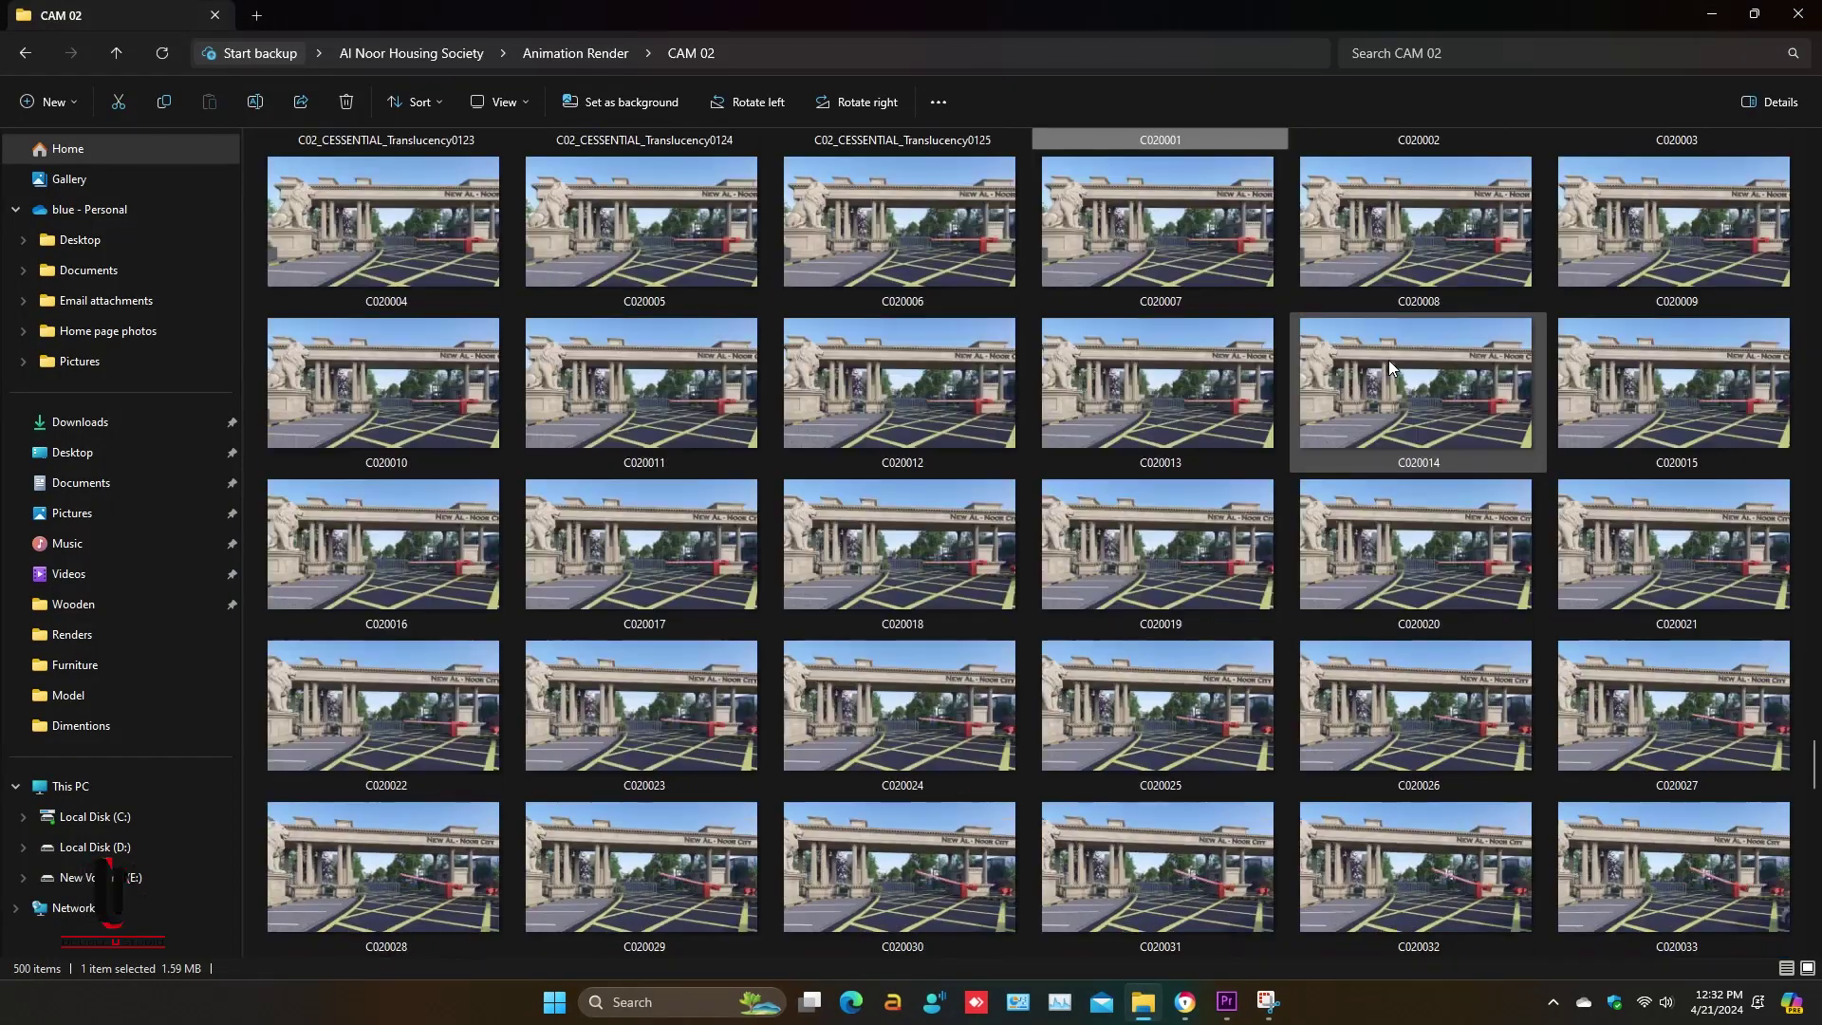
- Copy the CAM 02 folder's full path from the address bar and minimize Explorer
{"action": "left_click", "coordinate": [1205, 57]}
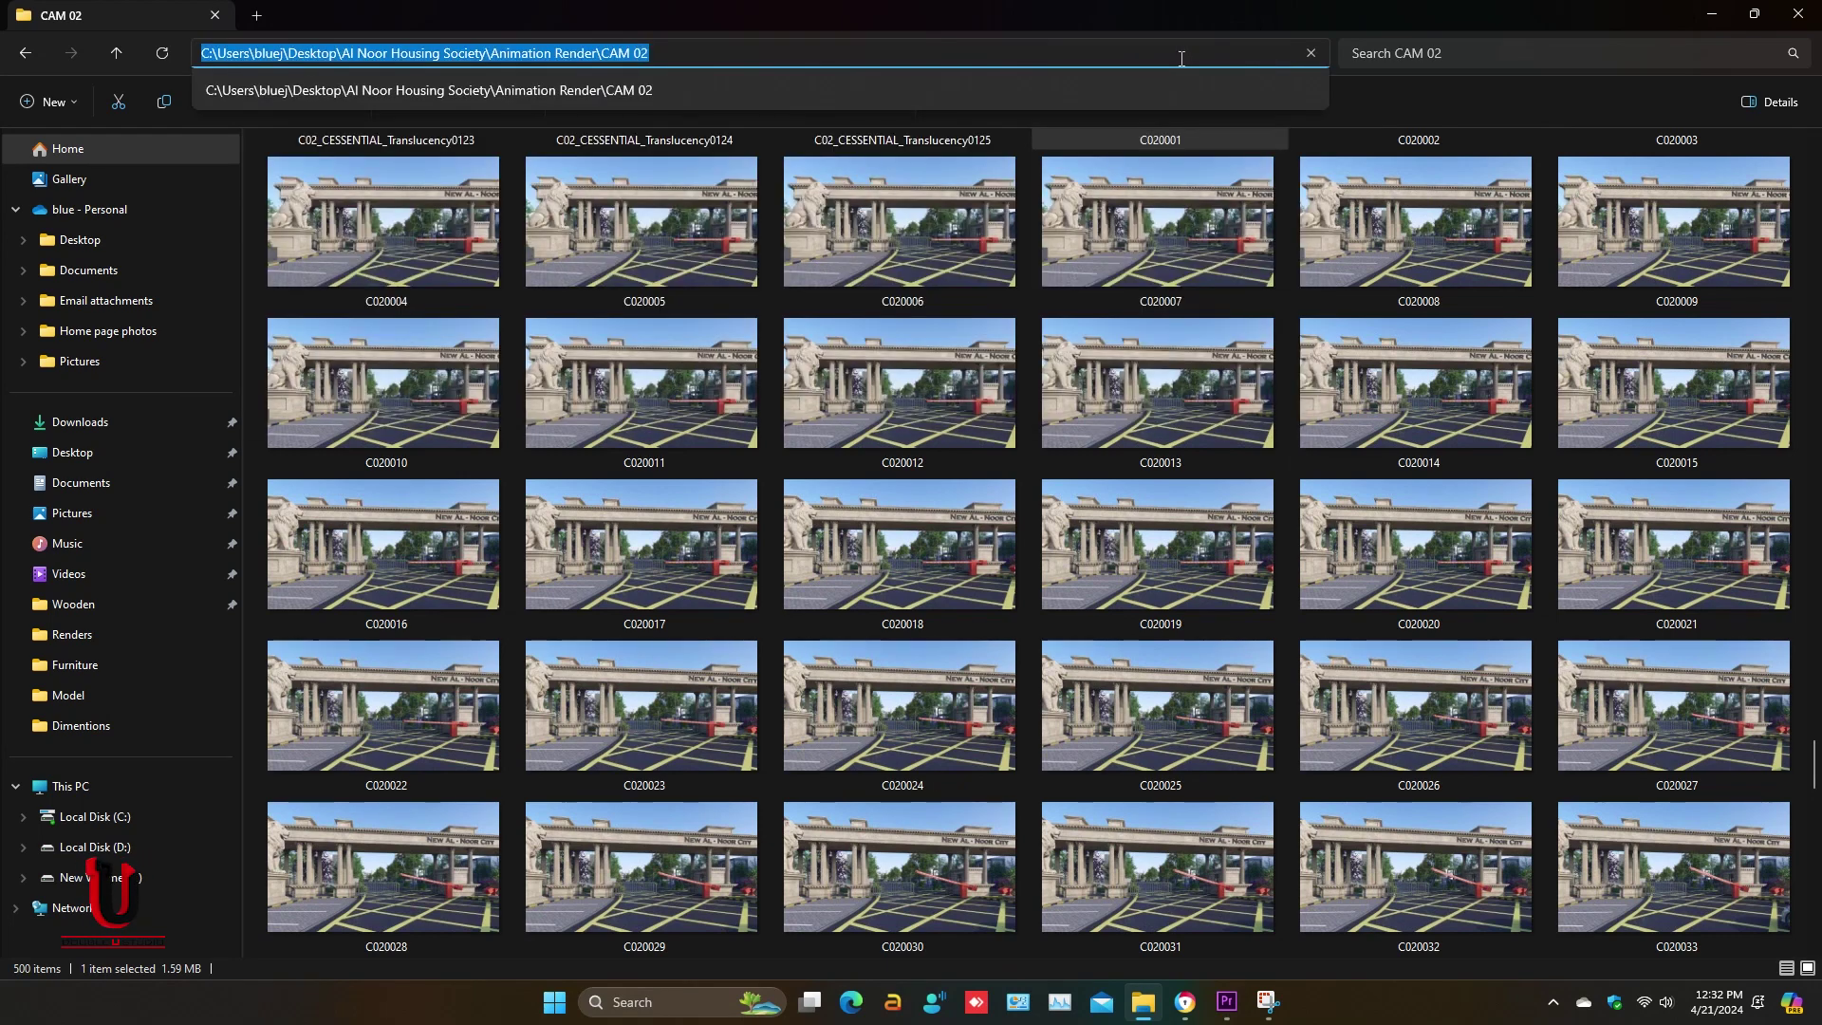
{"action": "right_click", "coordinate": [1187, 59]}
{"action": "left_click", "coordinate": [1258, 110]}
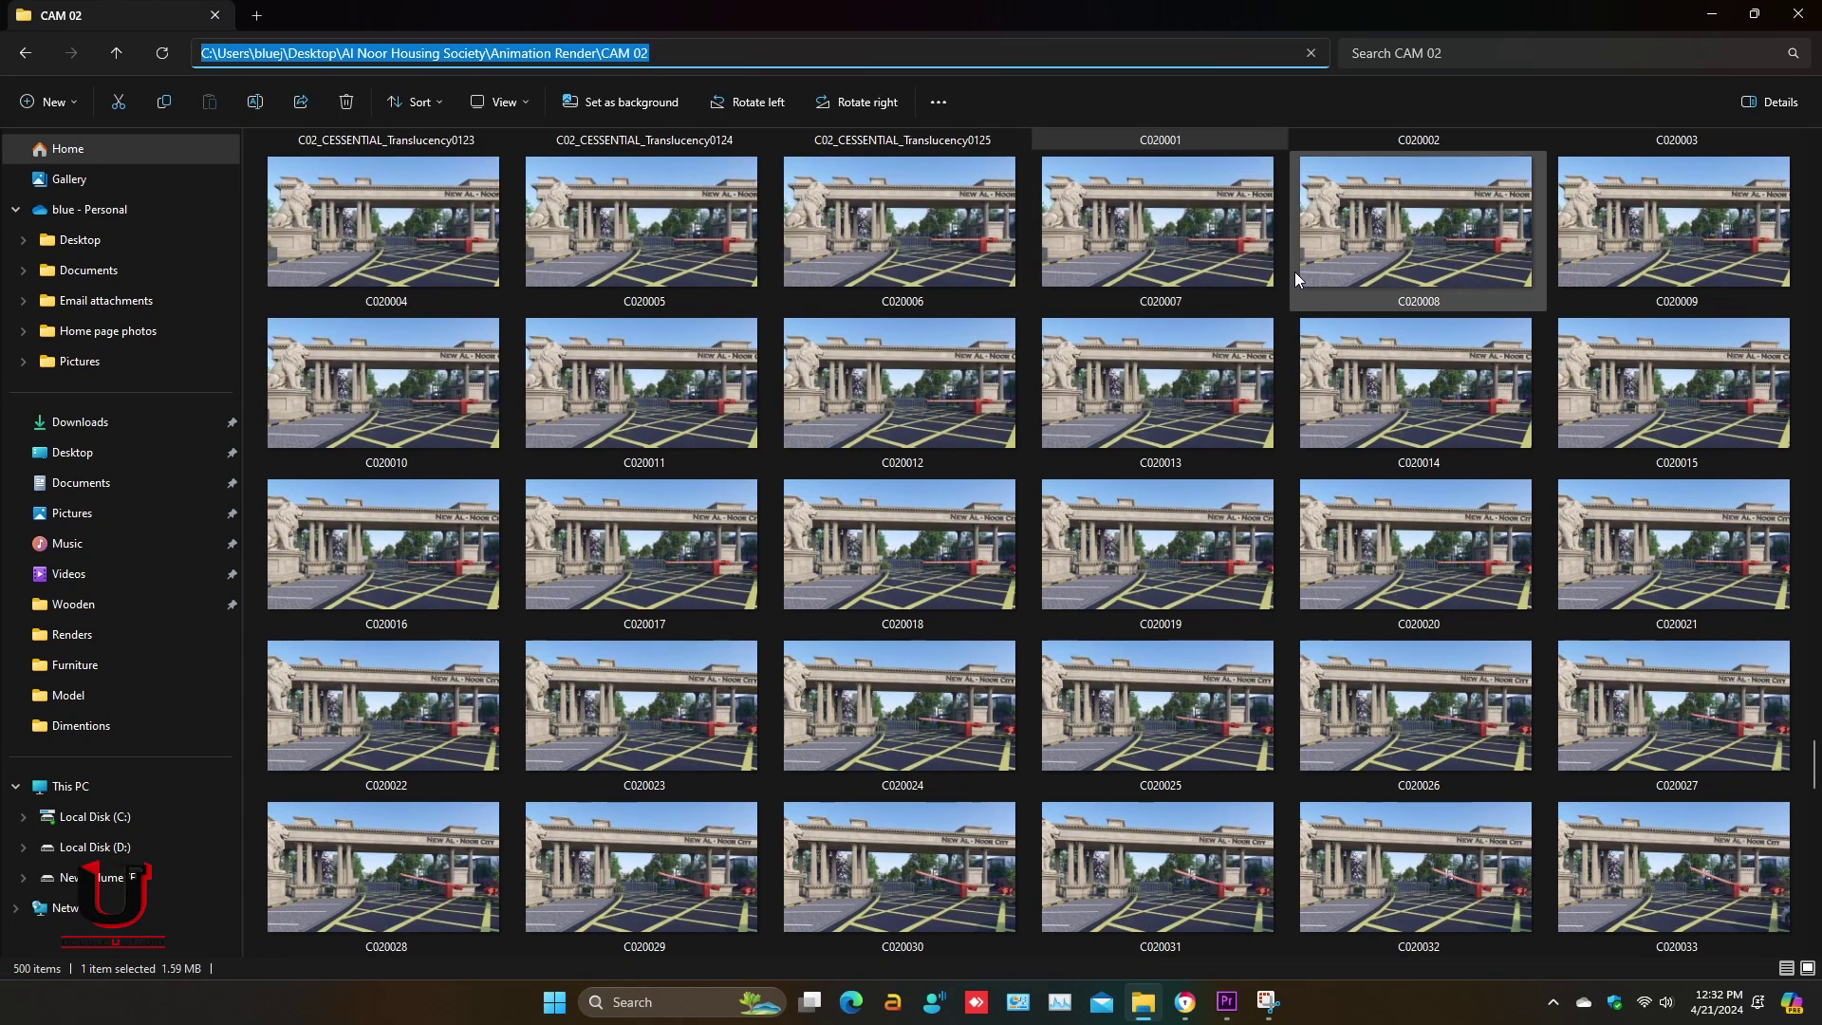
{"action": "left_click", "coordinate": [1142, 1006]}
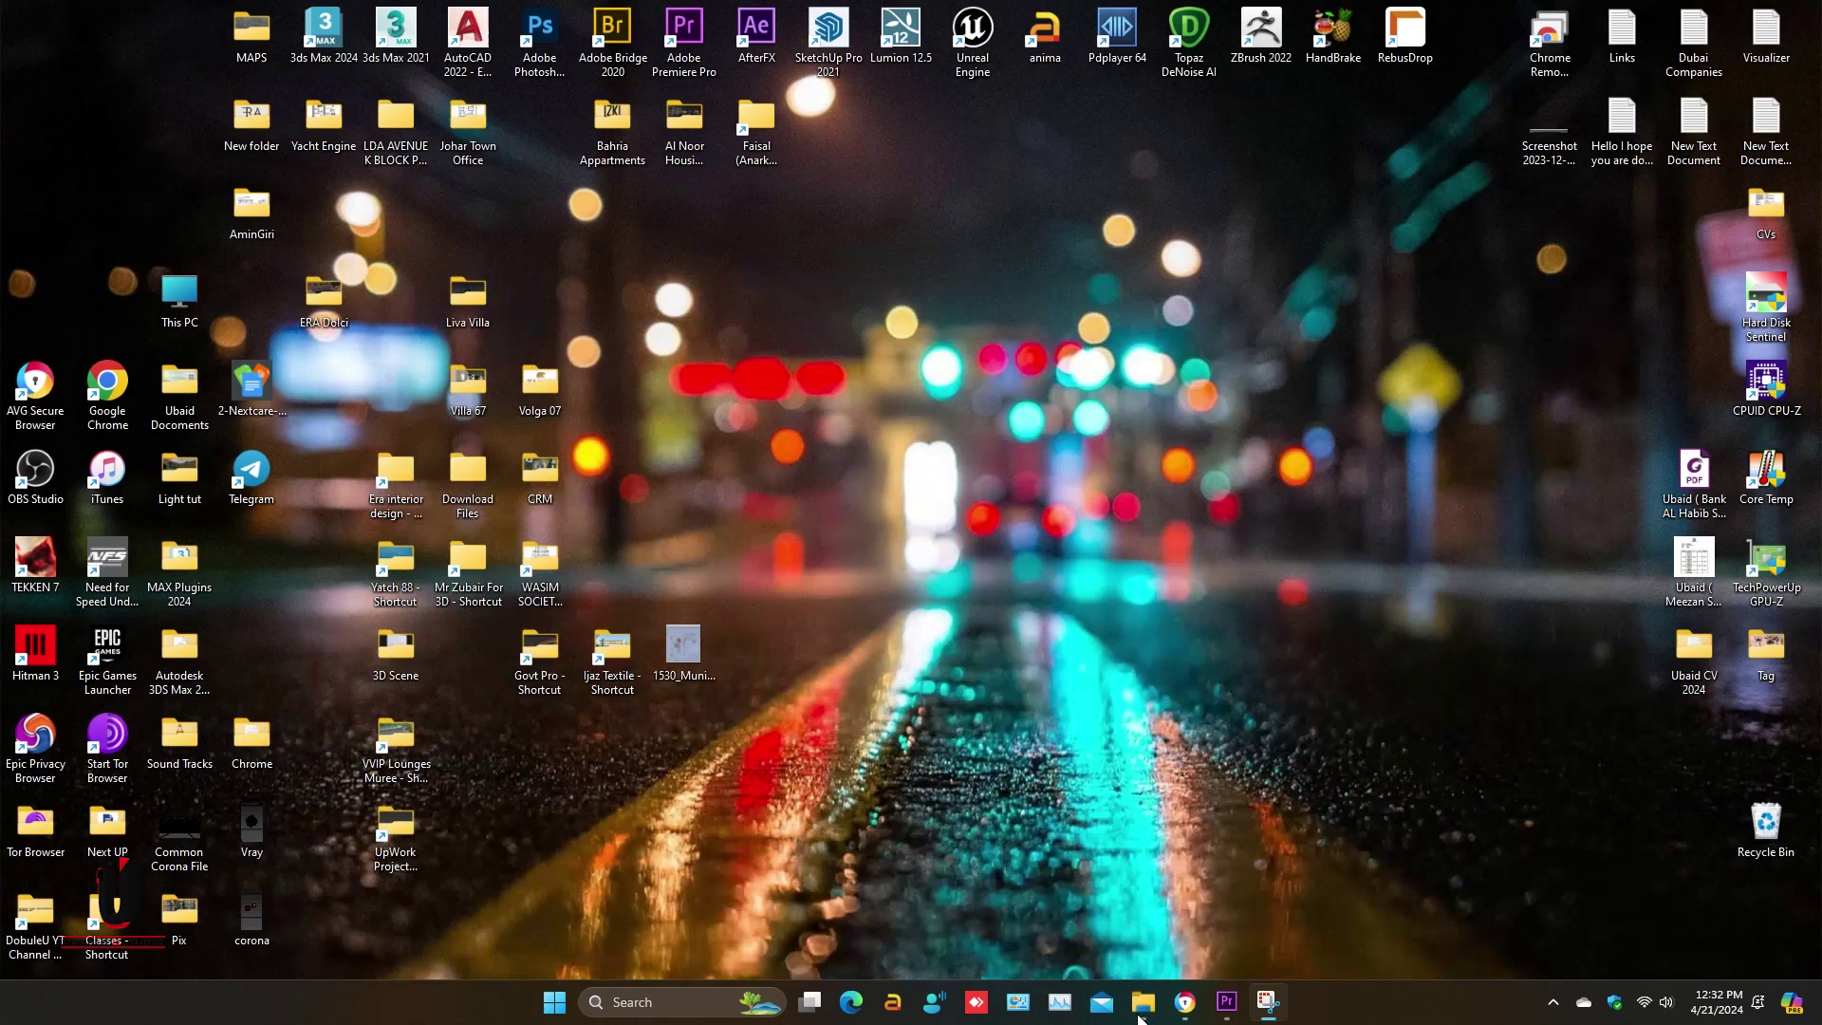
- In Premiere's import dialog, paste the CAM 02 path and go to that folder
{"action": "left_click", "coordinate": [1223, 1015]}
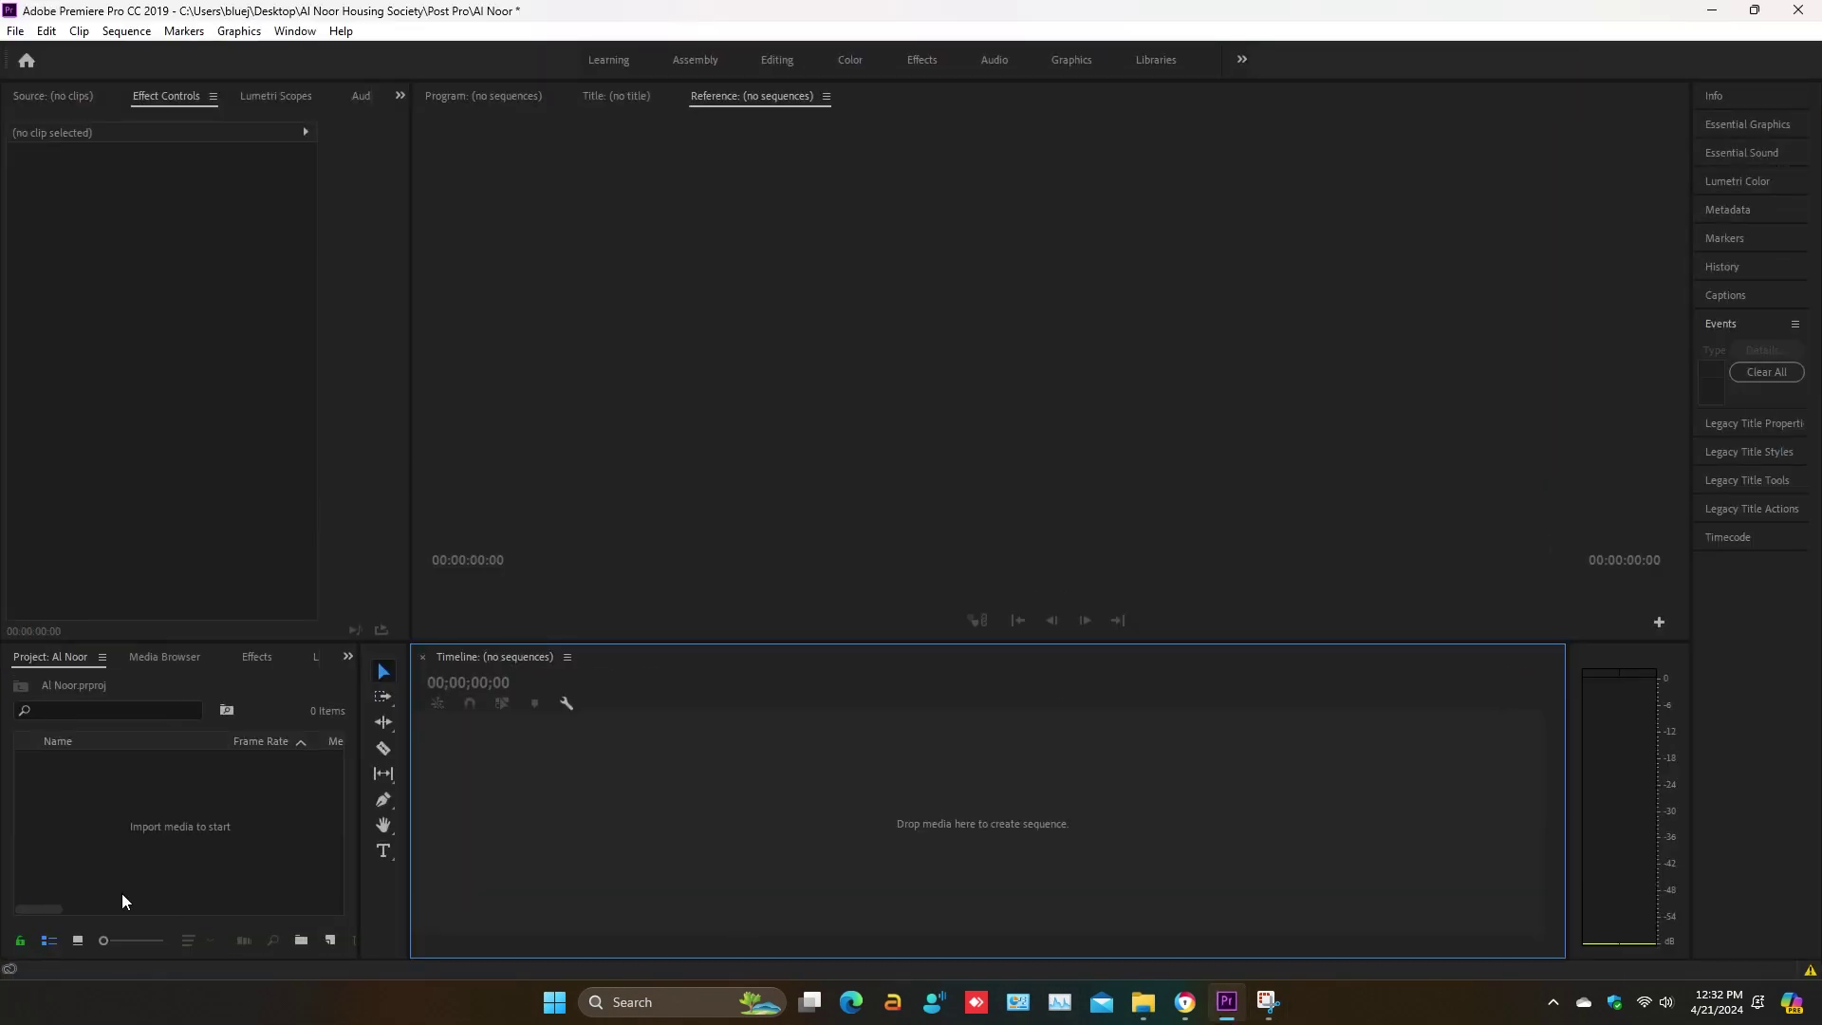
{"action": "double_click", "coordinate": [197, 803]}
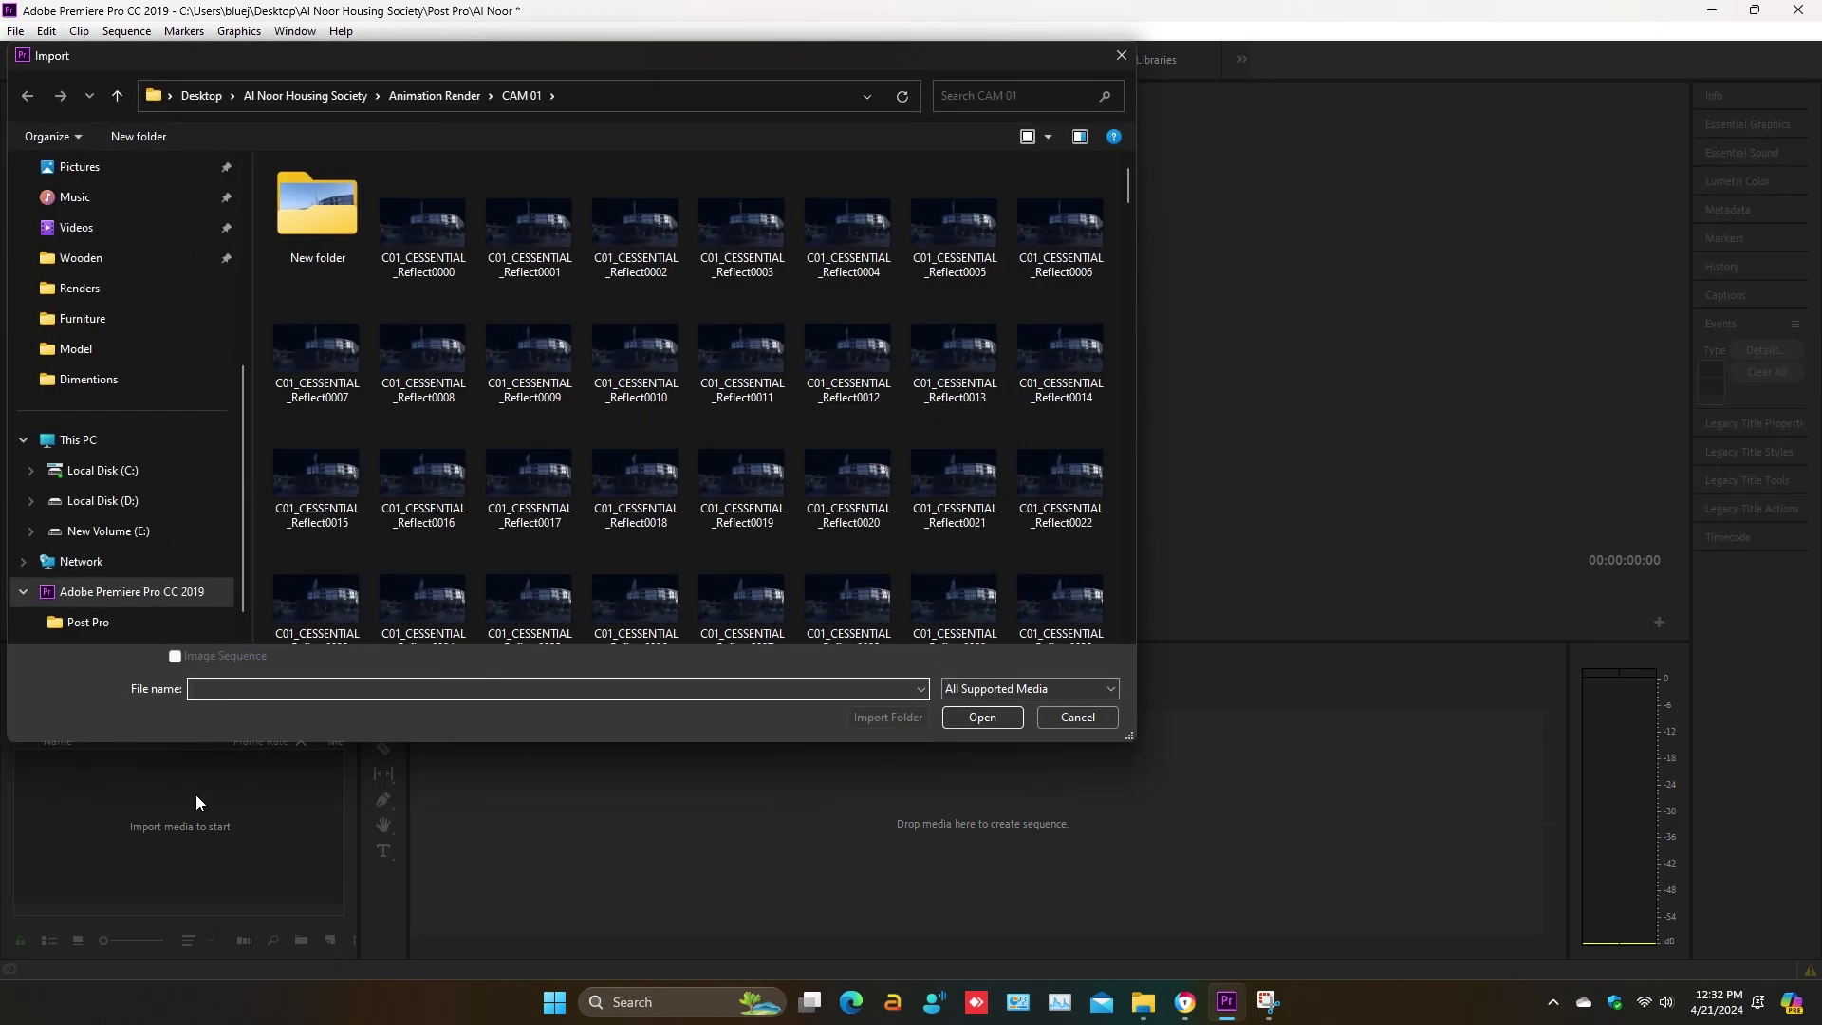
{"action": "right_click", "coordinate": [307, 688]}
{"action": "left_click", "coordinate": [355, 771]}
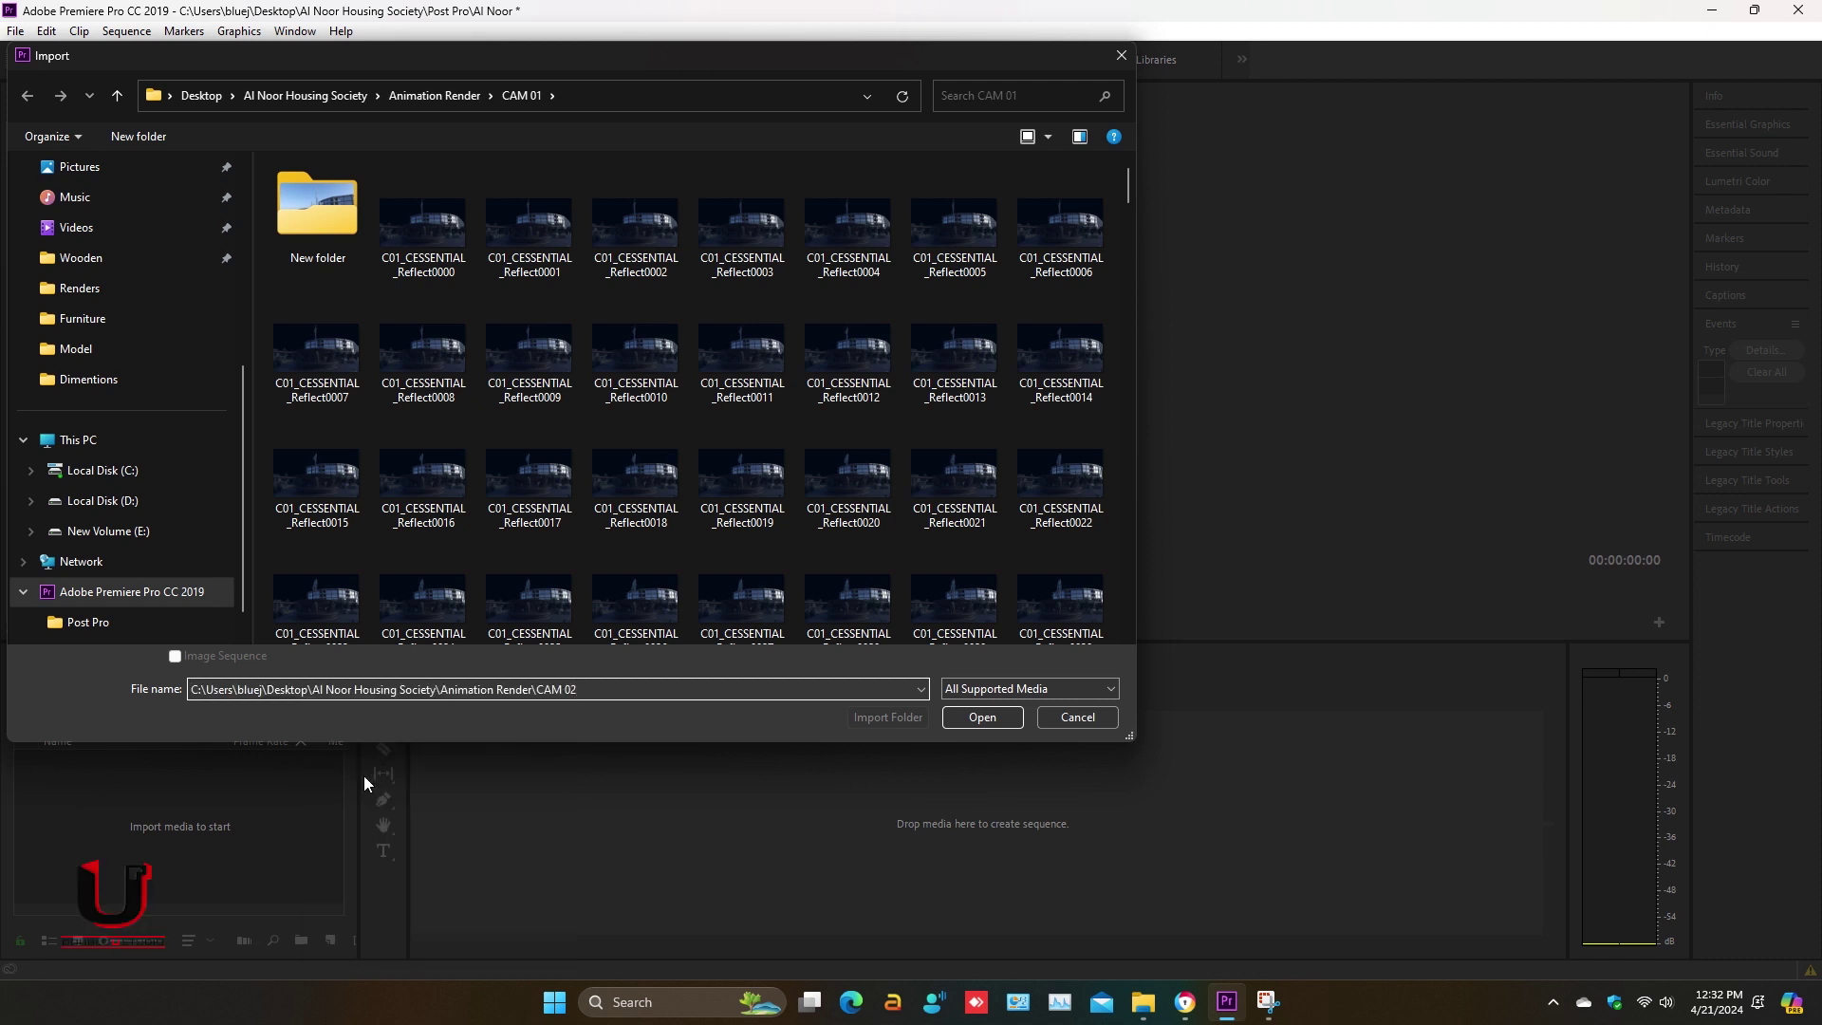
{"action": "key", "text": "Return"}
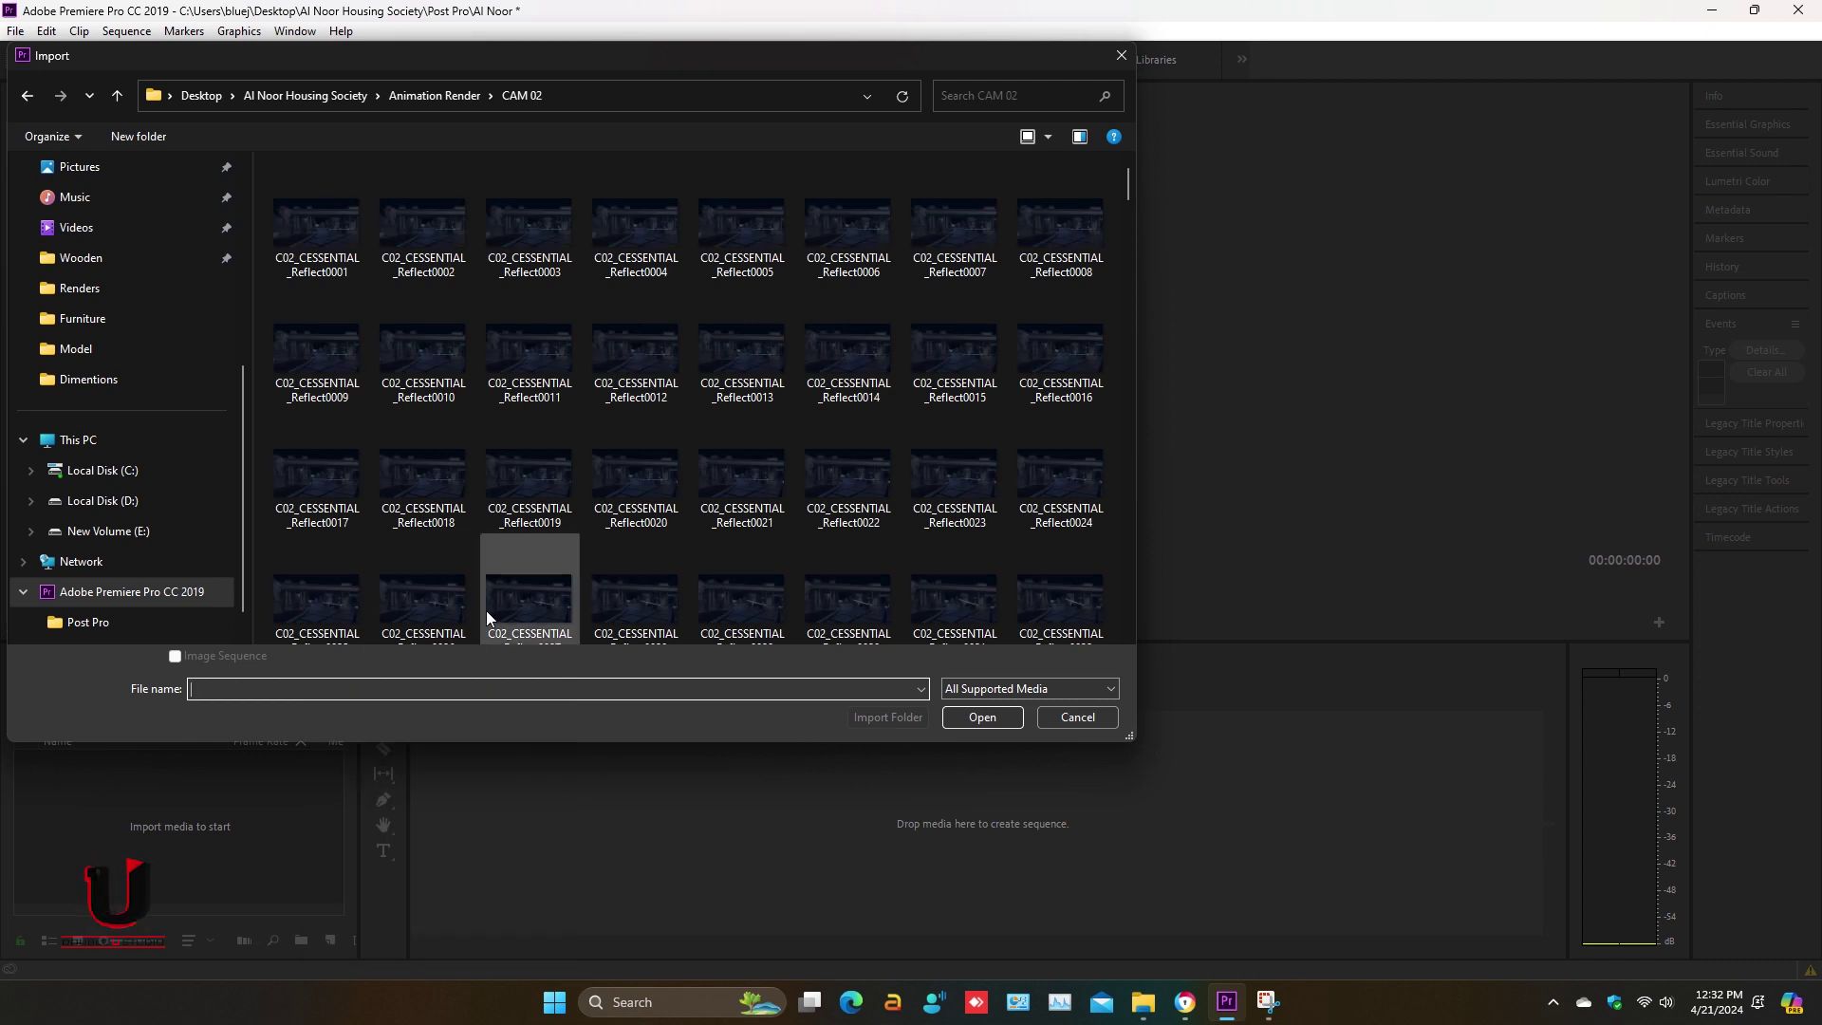
- Import the frames starting at C020001 as one image sequence
{"action": "scroll", "coordinate": [683, 431], "scroll_direction": "down", "scroll_amount": 1}
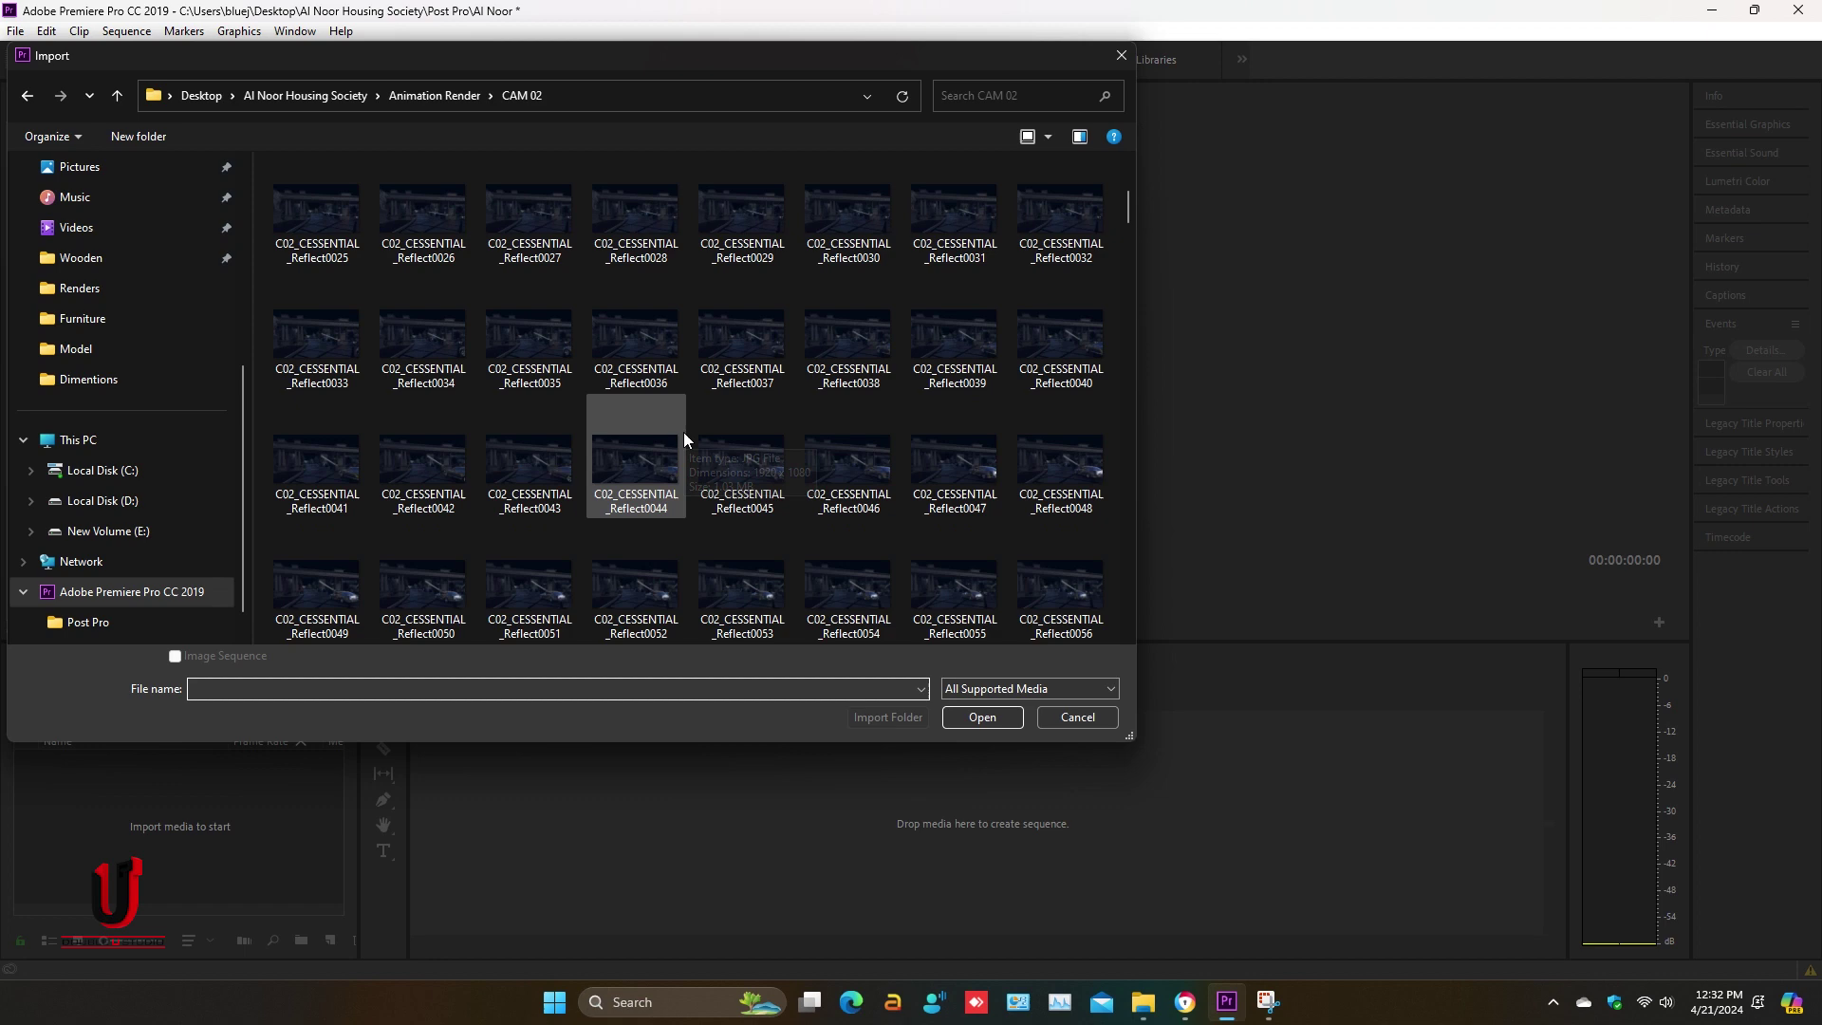
{"action": "scroll", "coordinate": [684, 431], "scroll_direction": "down", "scroll_amount": 6}
{"action": "scroll", "coordinate": [684, 430], "scroll_direction": "down", "scroll_amount": 7}
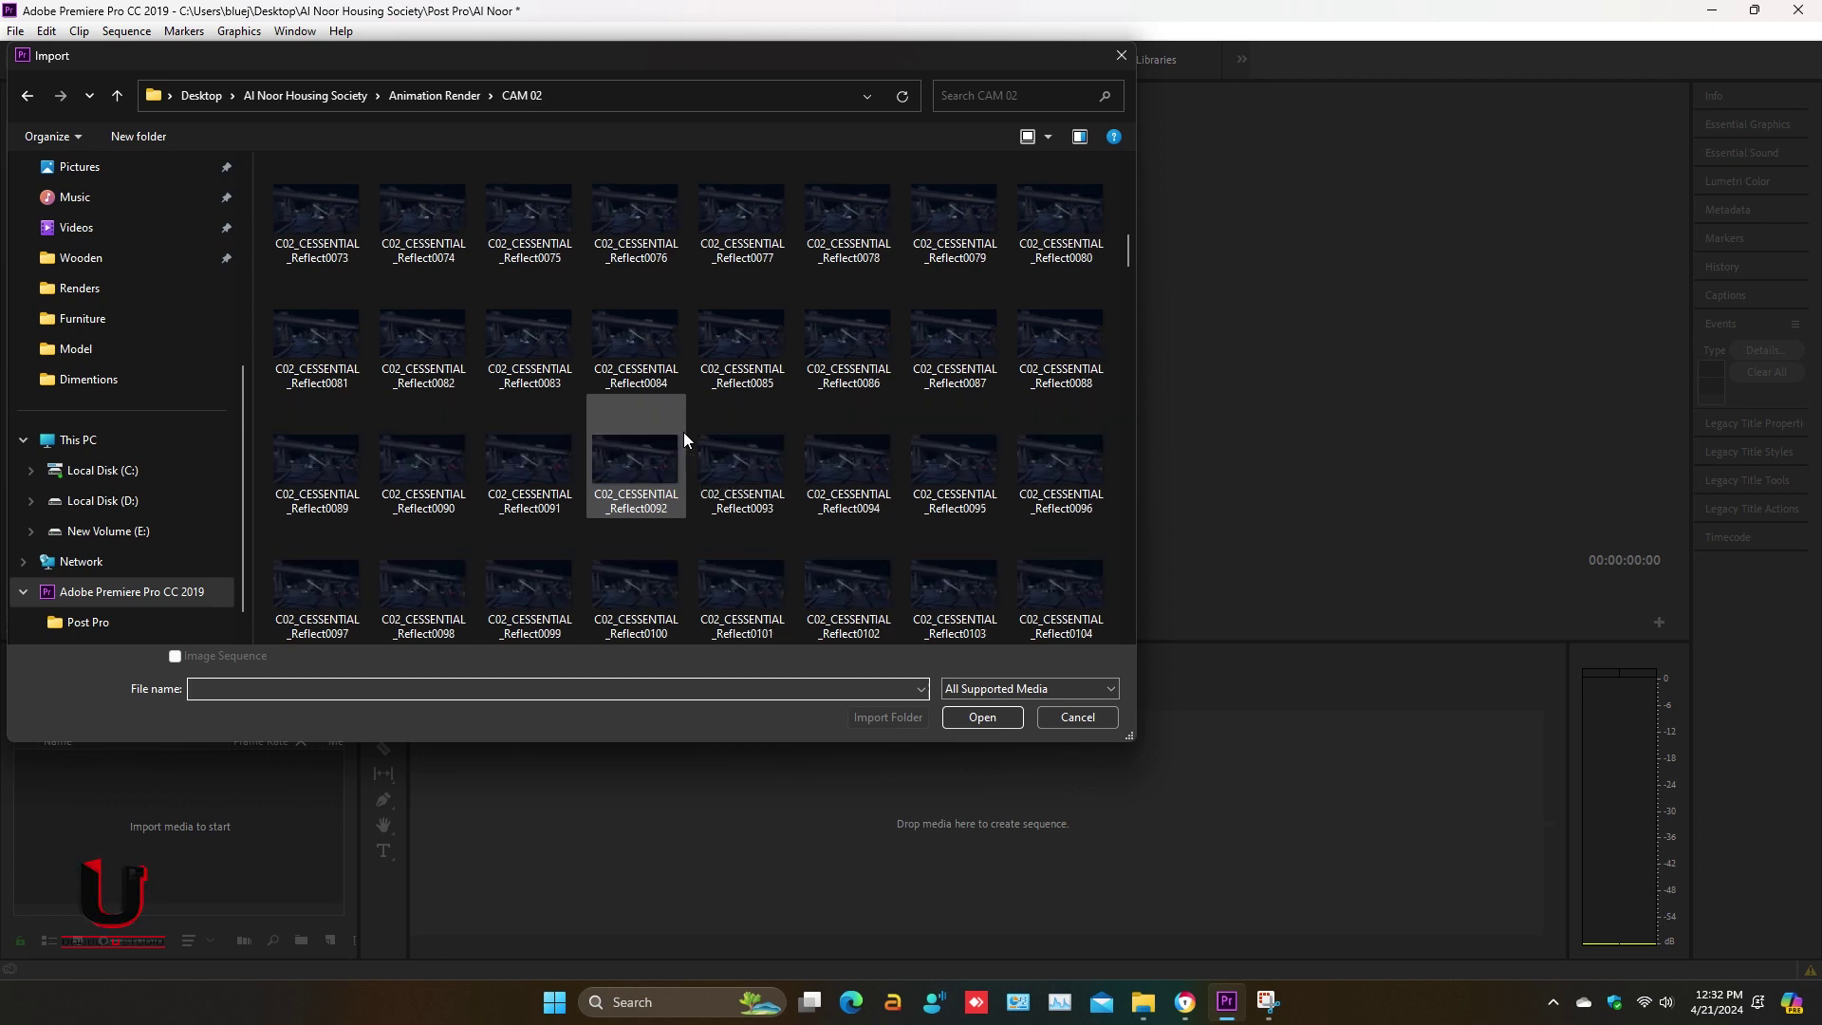
{"action": "scroll", "coordinate": [684, 439], "scroll_direction": "down", "scroll_amount": 7}
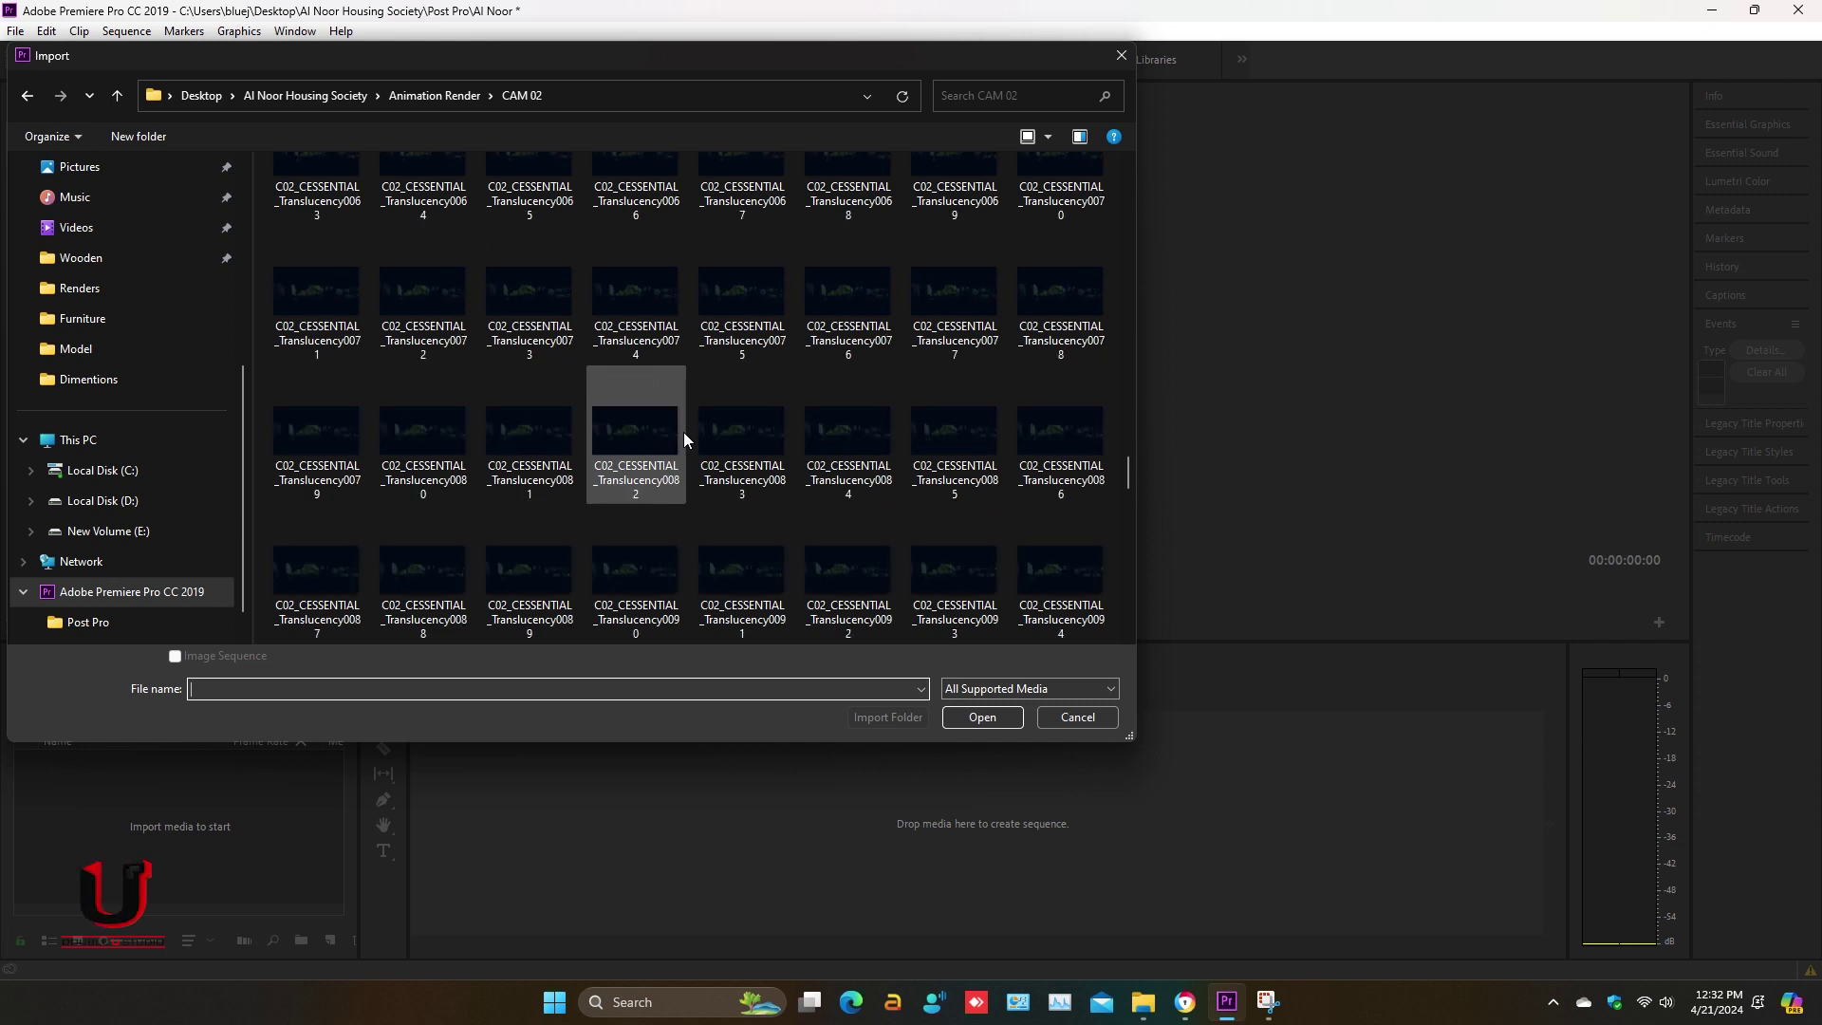
{"action": "scroll", "coordinate": [684, 431], "scroll_direction": "down", "scroll_amount": 8}
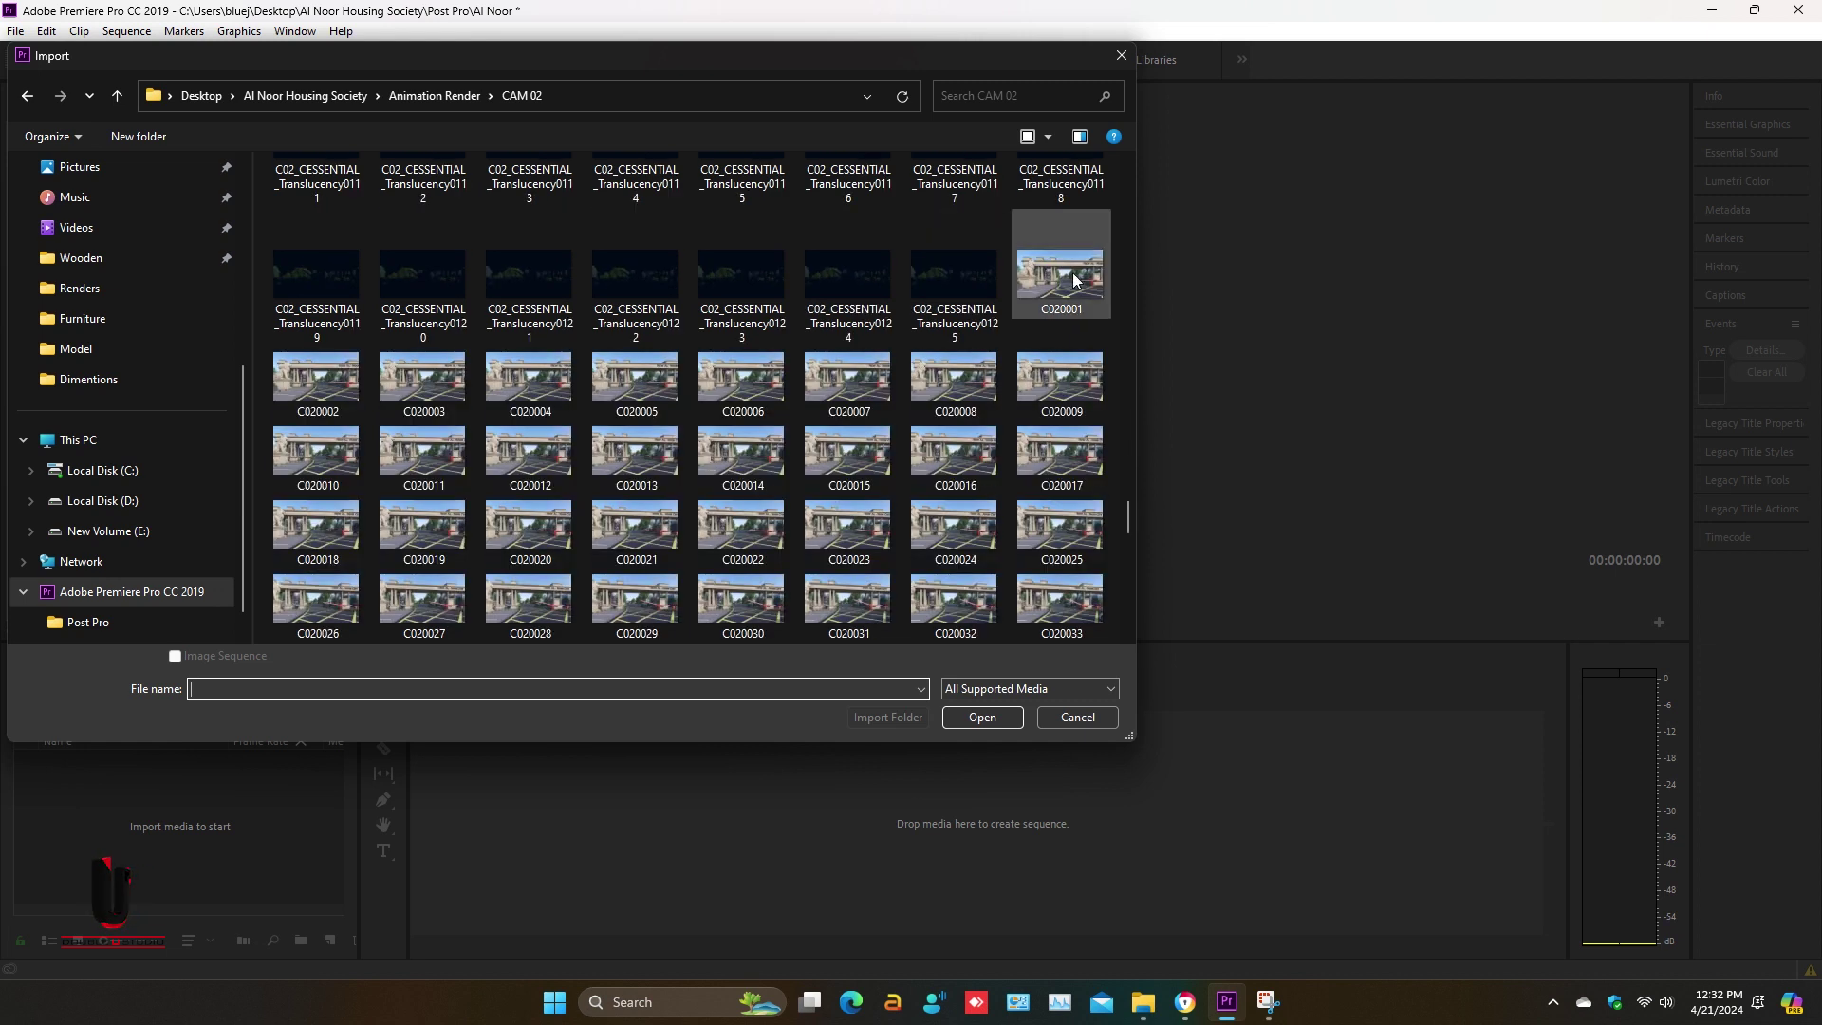
{"action": "left_click", "coordinate": [1044, 285]}
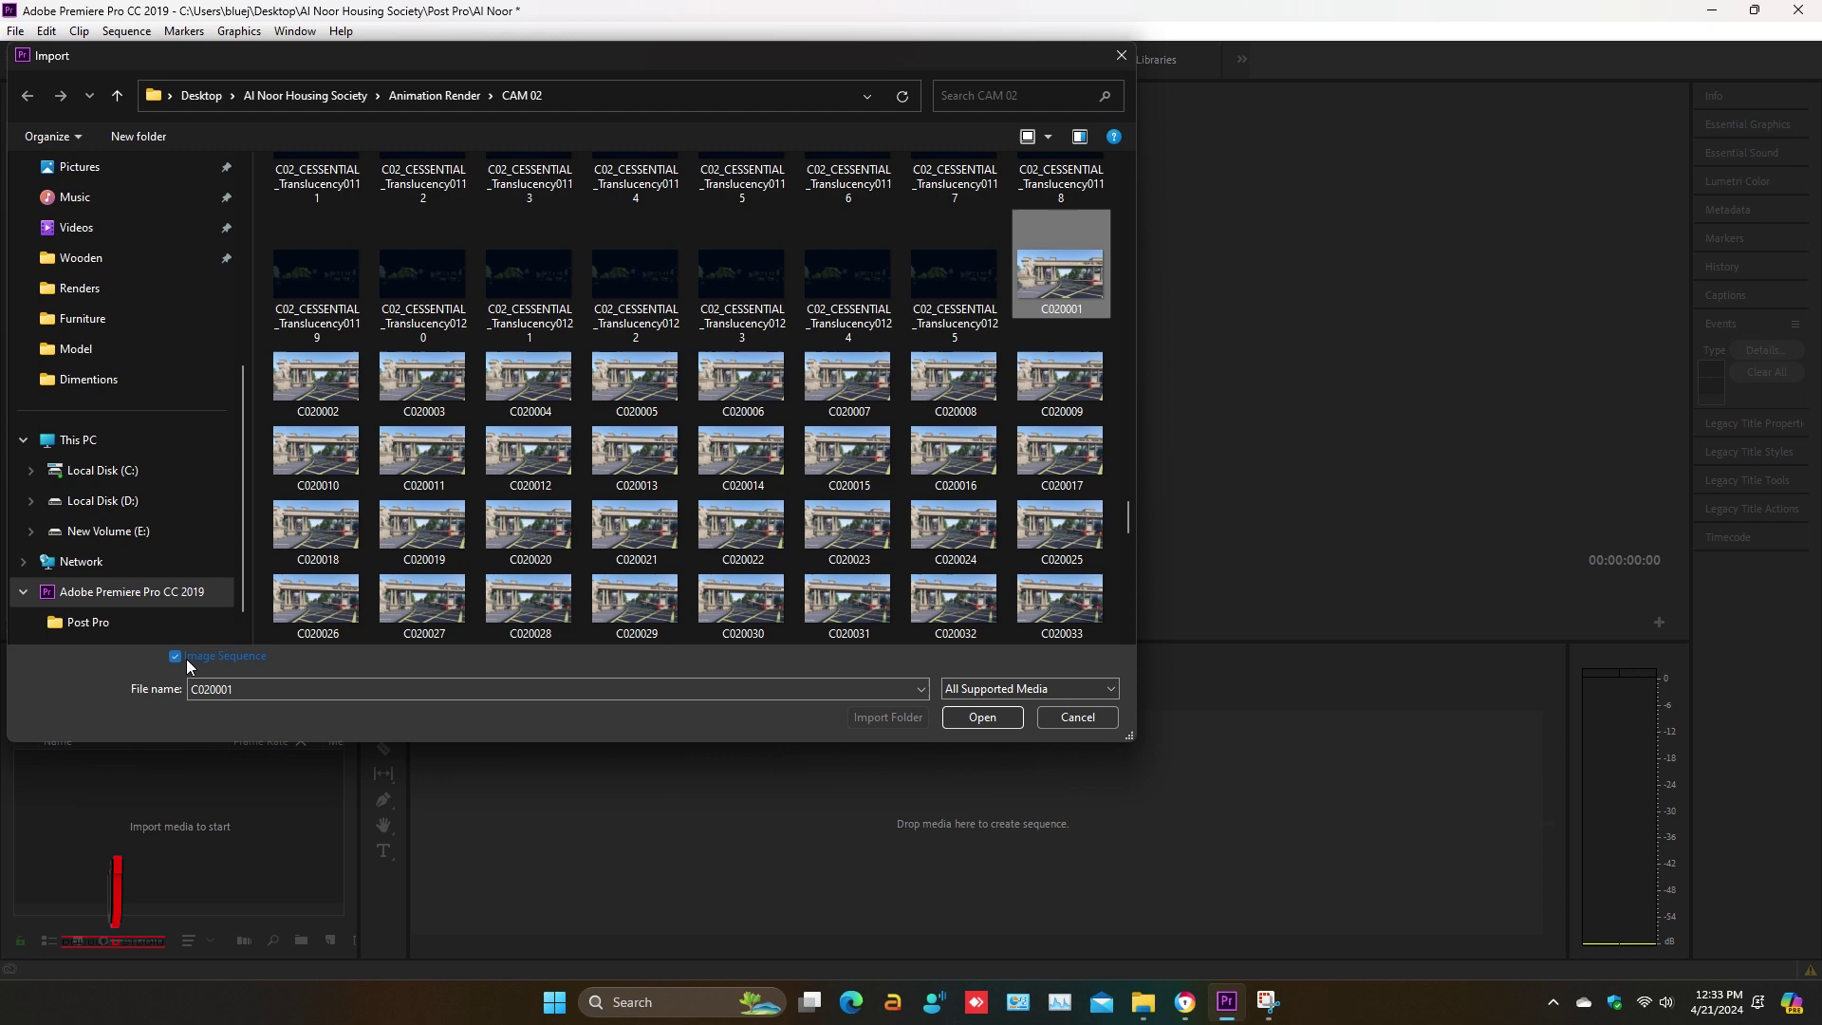
{"action": "left_click", "coordinate": [978, 718]}
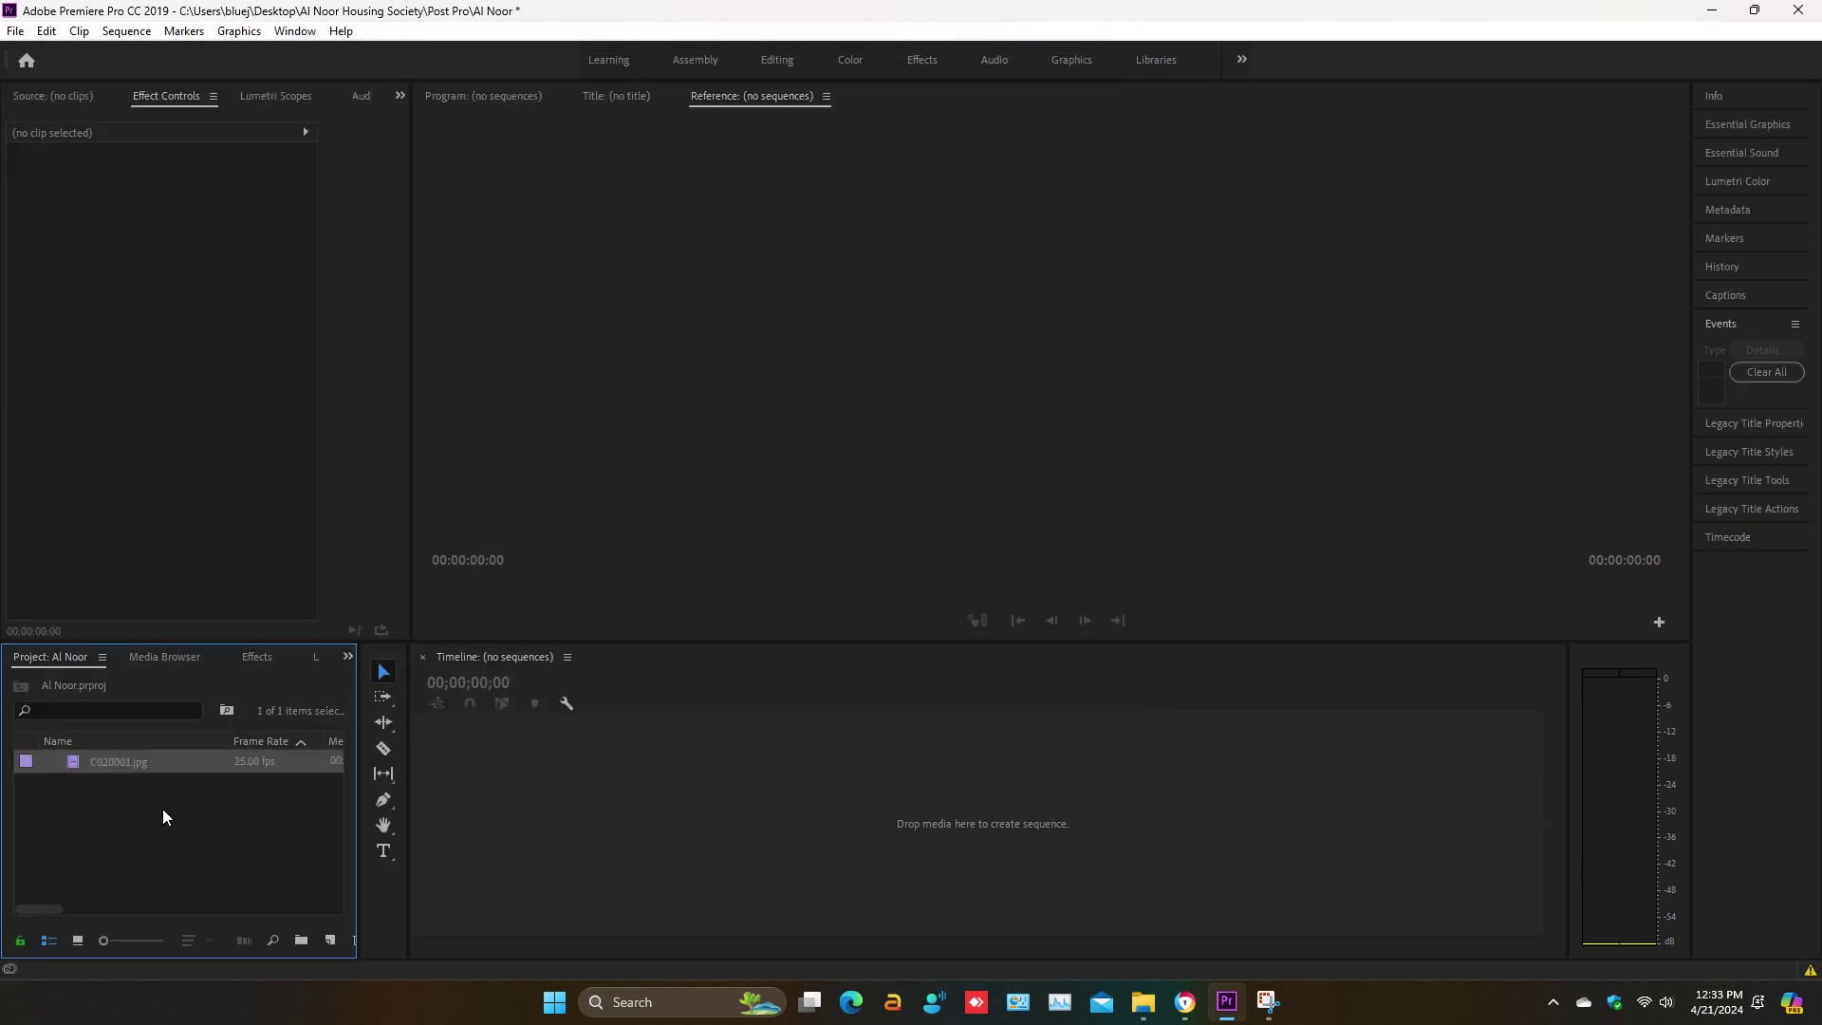
- Drop C020001.jpg onto V1 of a new C020001 sequence and play it through to preview
{"action": "left_click_drag", "start_coordinate": [116, 762], "coordinate": [533, 776]}
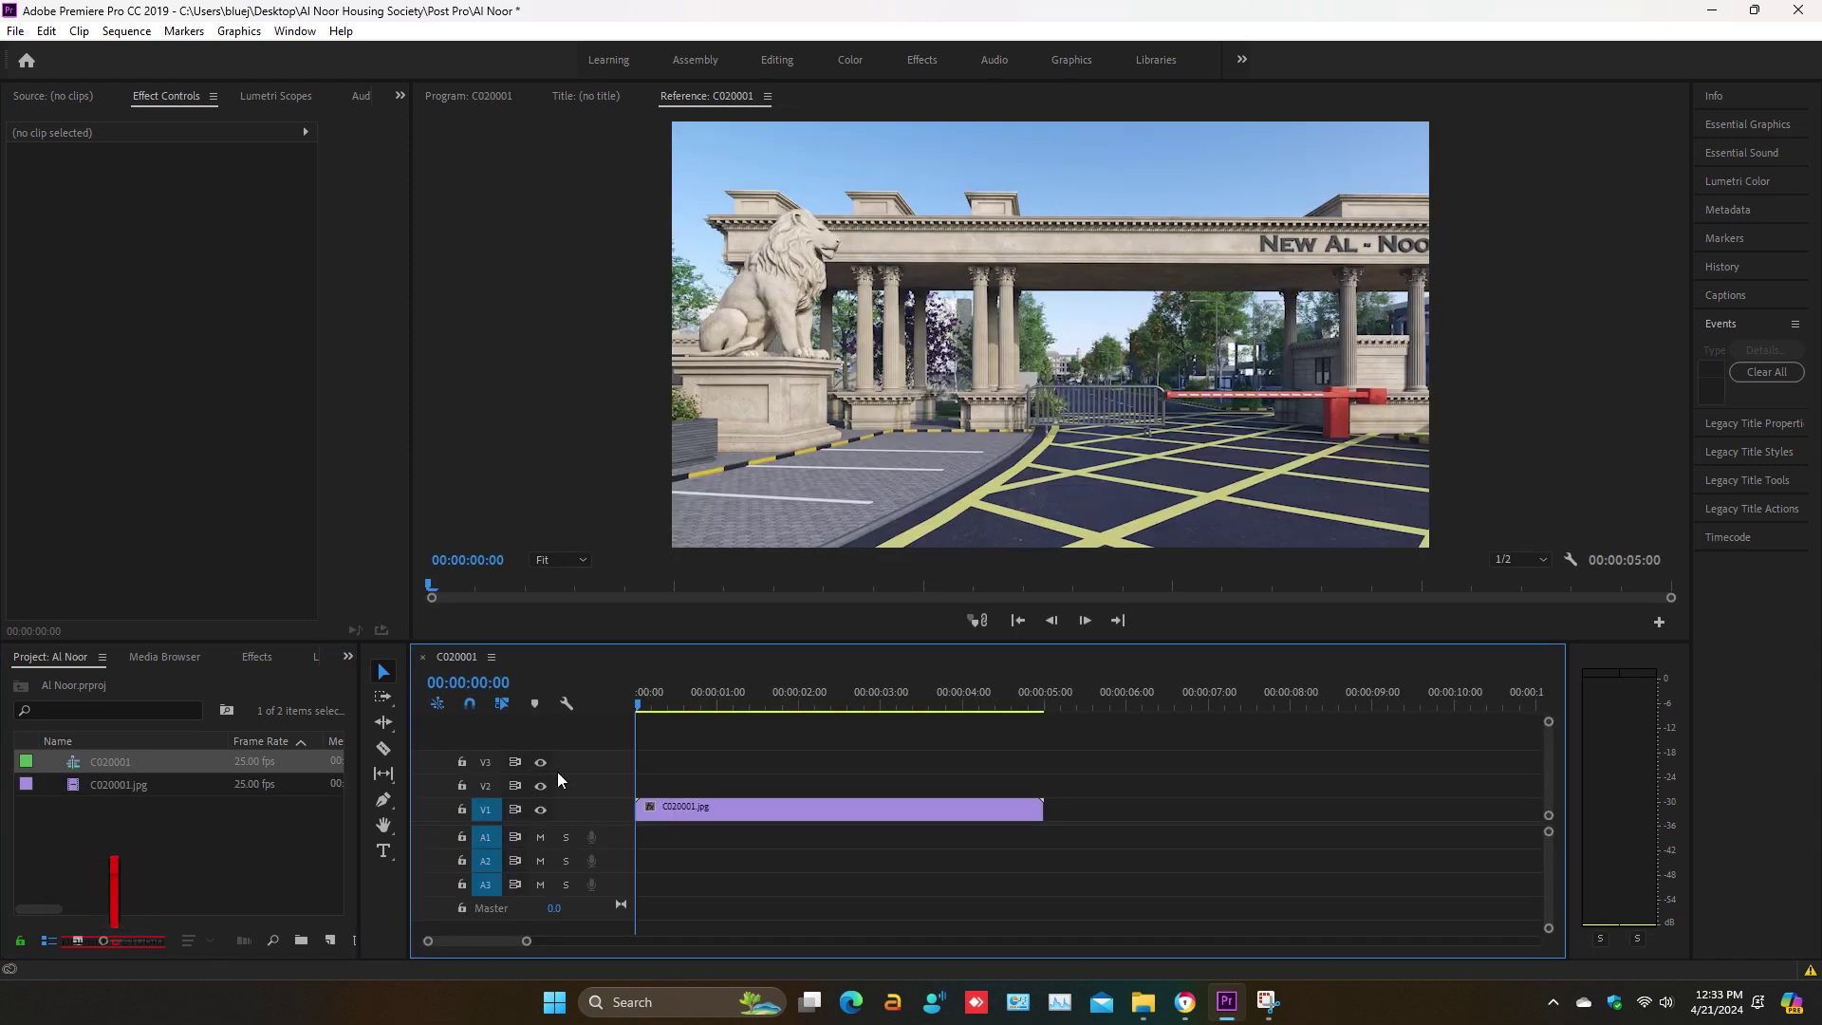
{"action": "key", "text": "space"}
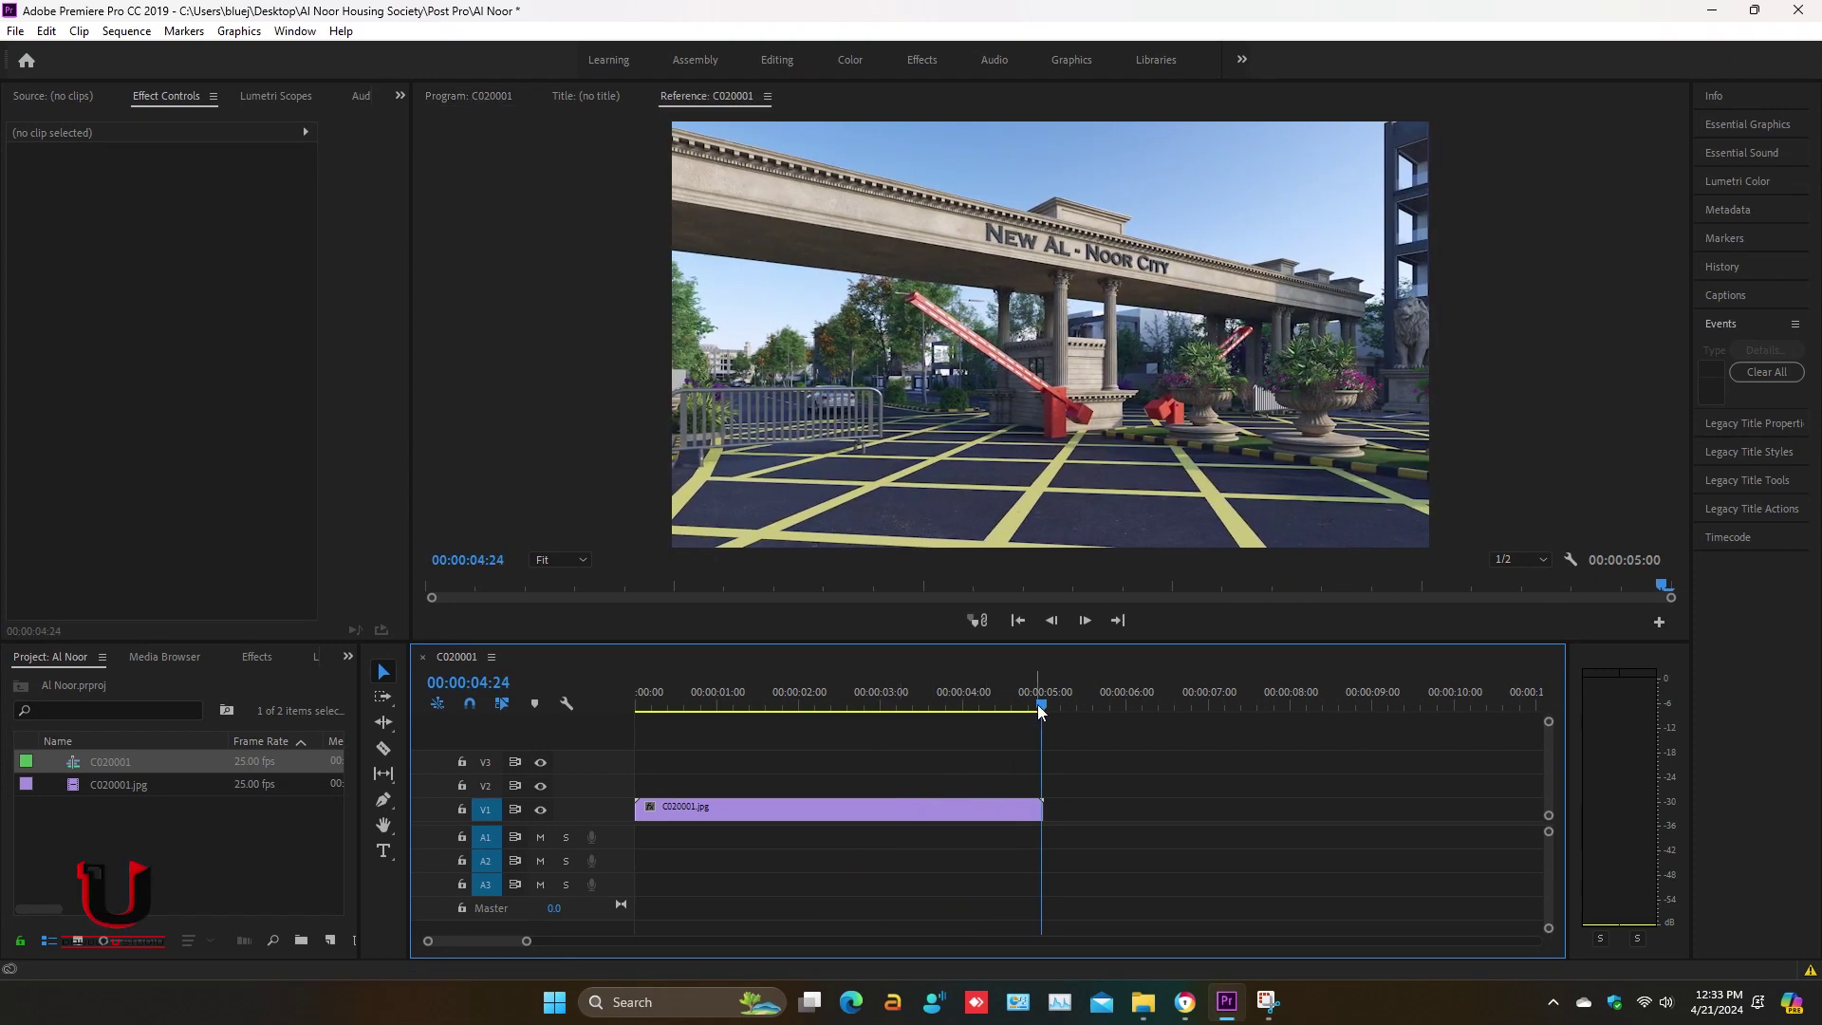
{"action": "left_click_drag", "start_coordinate": [1038, 704], "coordinate": [624, 733]}
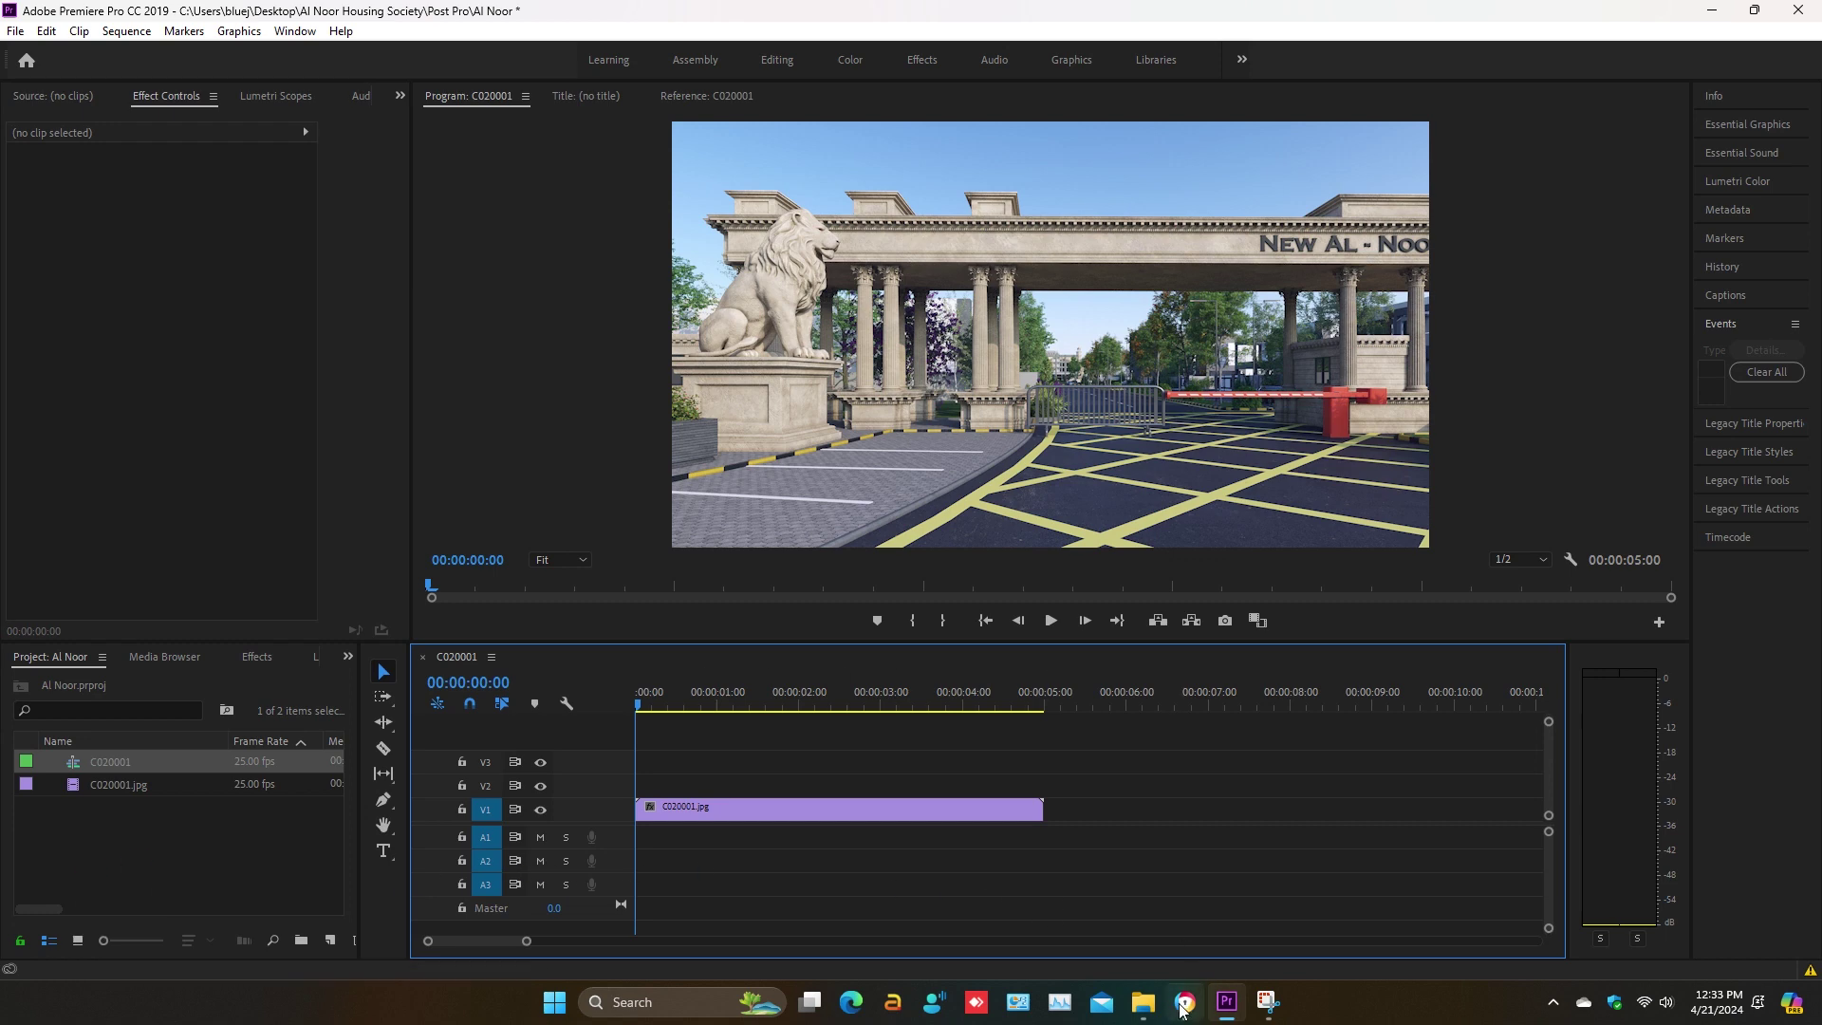
- Preview the first few Reflect frames in Photos, then return to Premiere Pro
{"action": "left_click", "coordinate": [1141, 1014]}
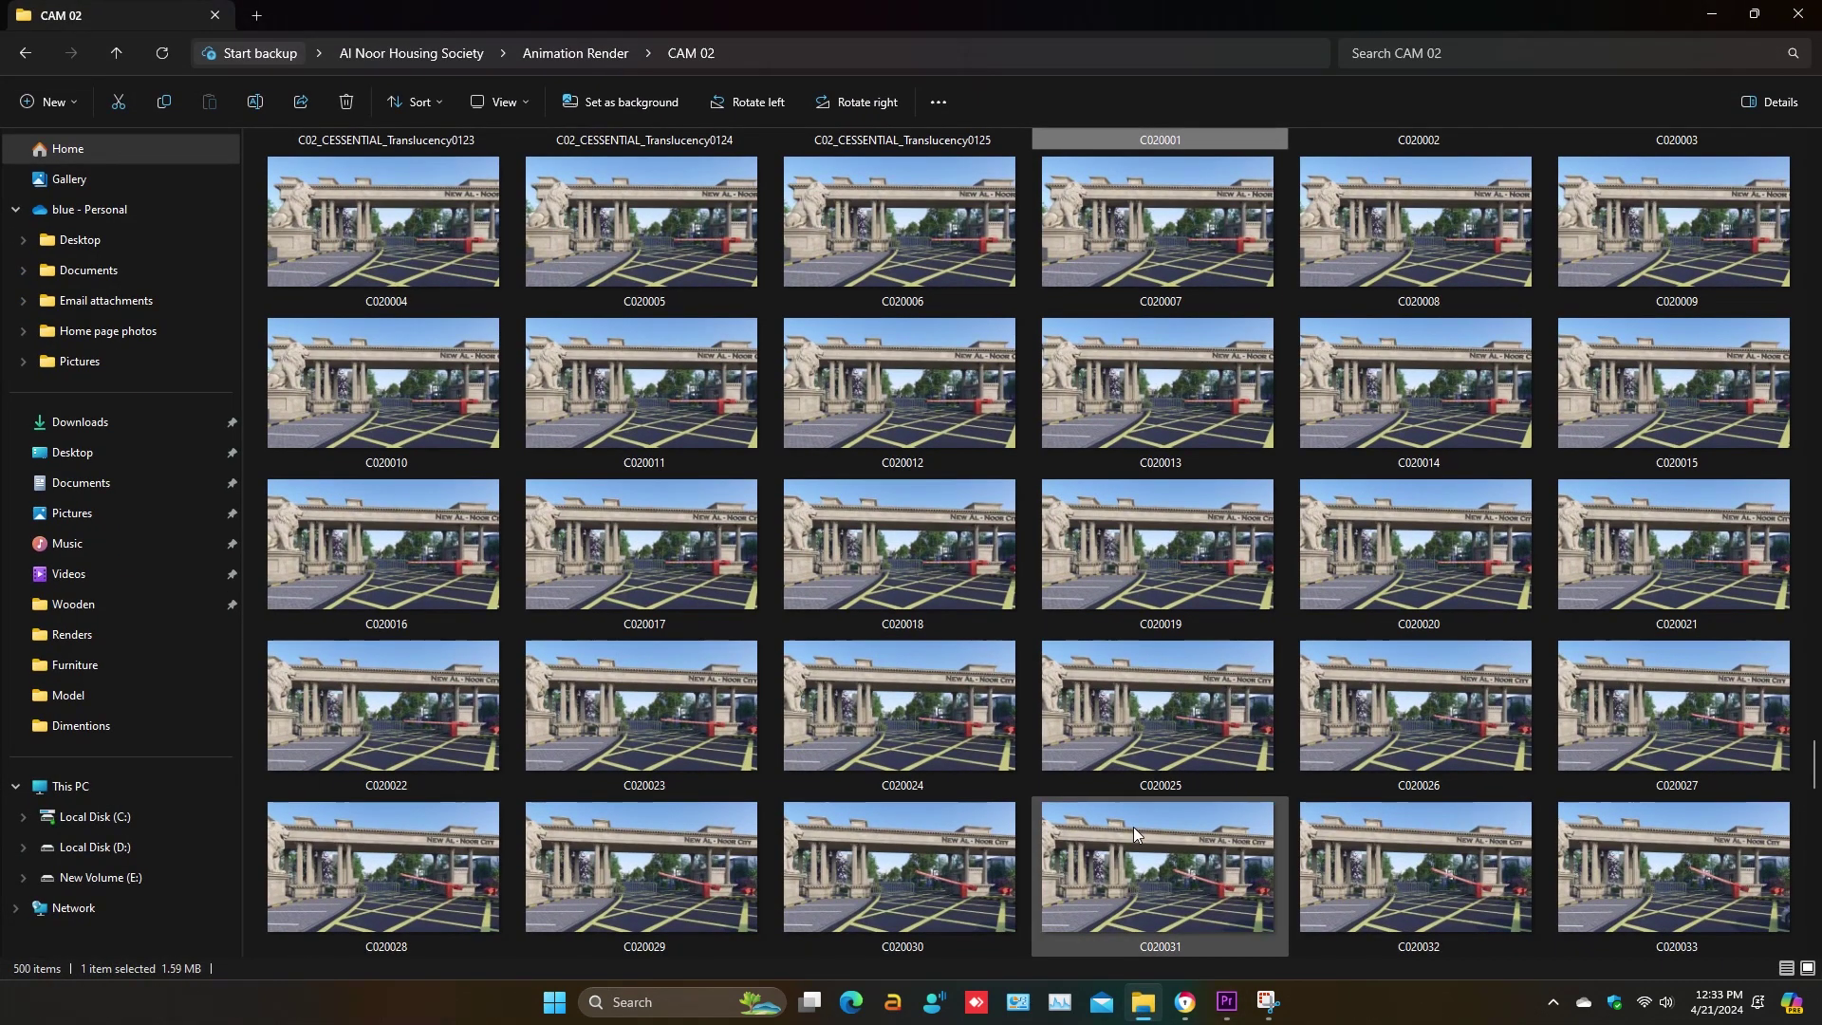
{"action": "scroll", "coordinate": [1133, 827], "scroll_direction": "up", "scroll_amount": 3}
{"action": "scroll", "coordinate": [1134, 828], "scroll_direction": "down", "scroll_amount": 3}
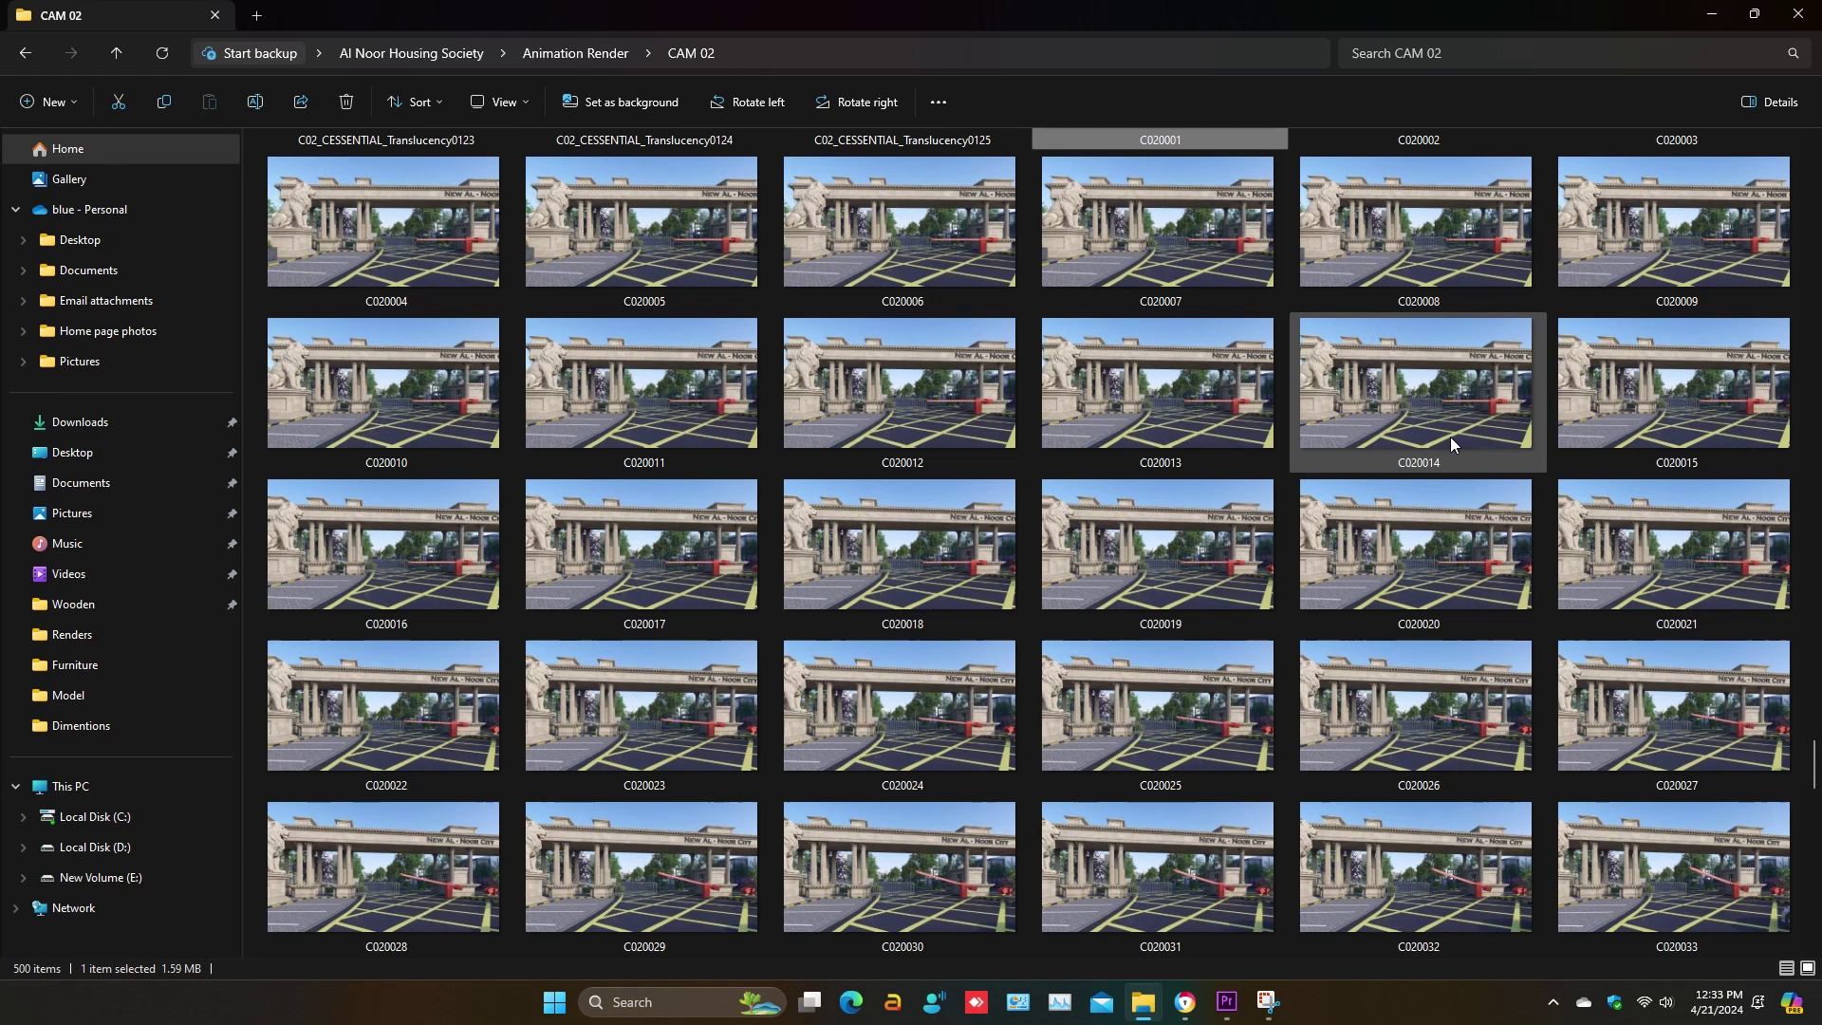
{"action": "scroll", "coordinate": [1090, 702], "scroll_direction": "up", "scroll_amount": 20}
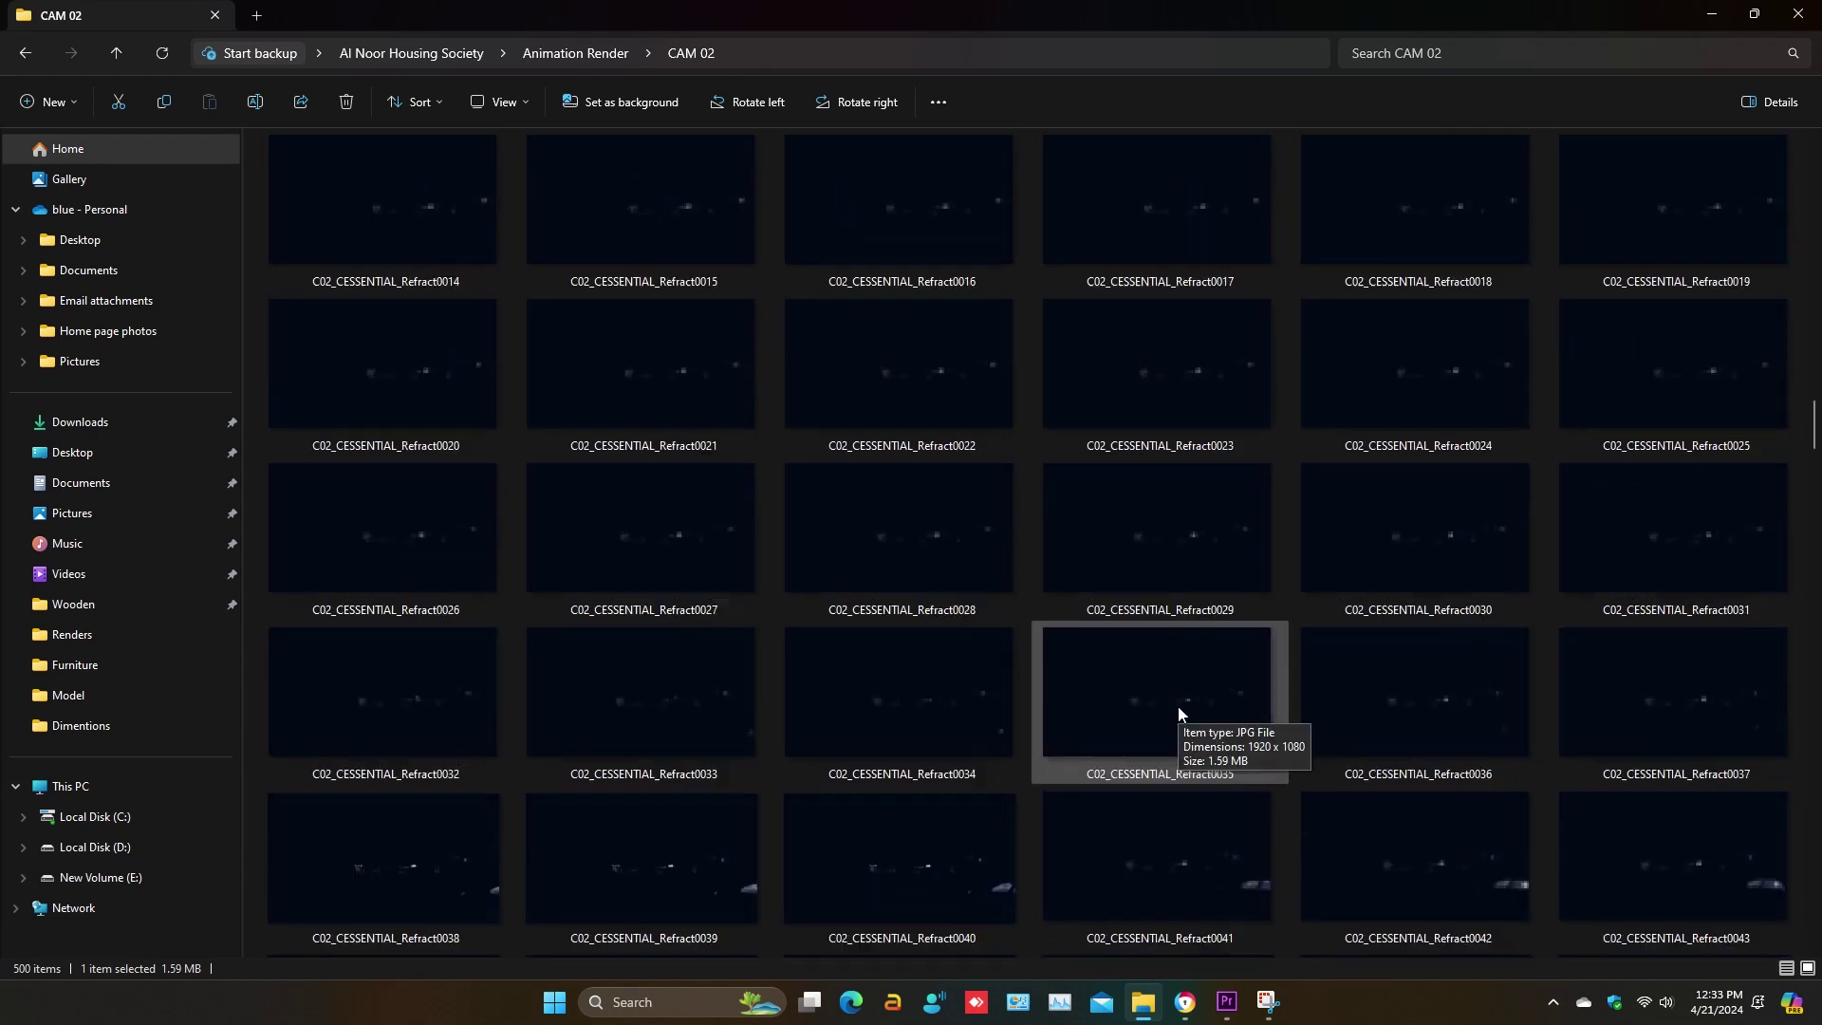
{"action": "scroll", "coordinate": [1177, 706], "scroll_direction": "up", "scroll_amount": 10}
{"action": "double_click", "coordinate": [482, 270]}
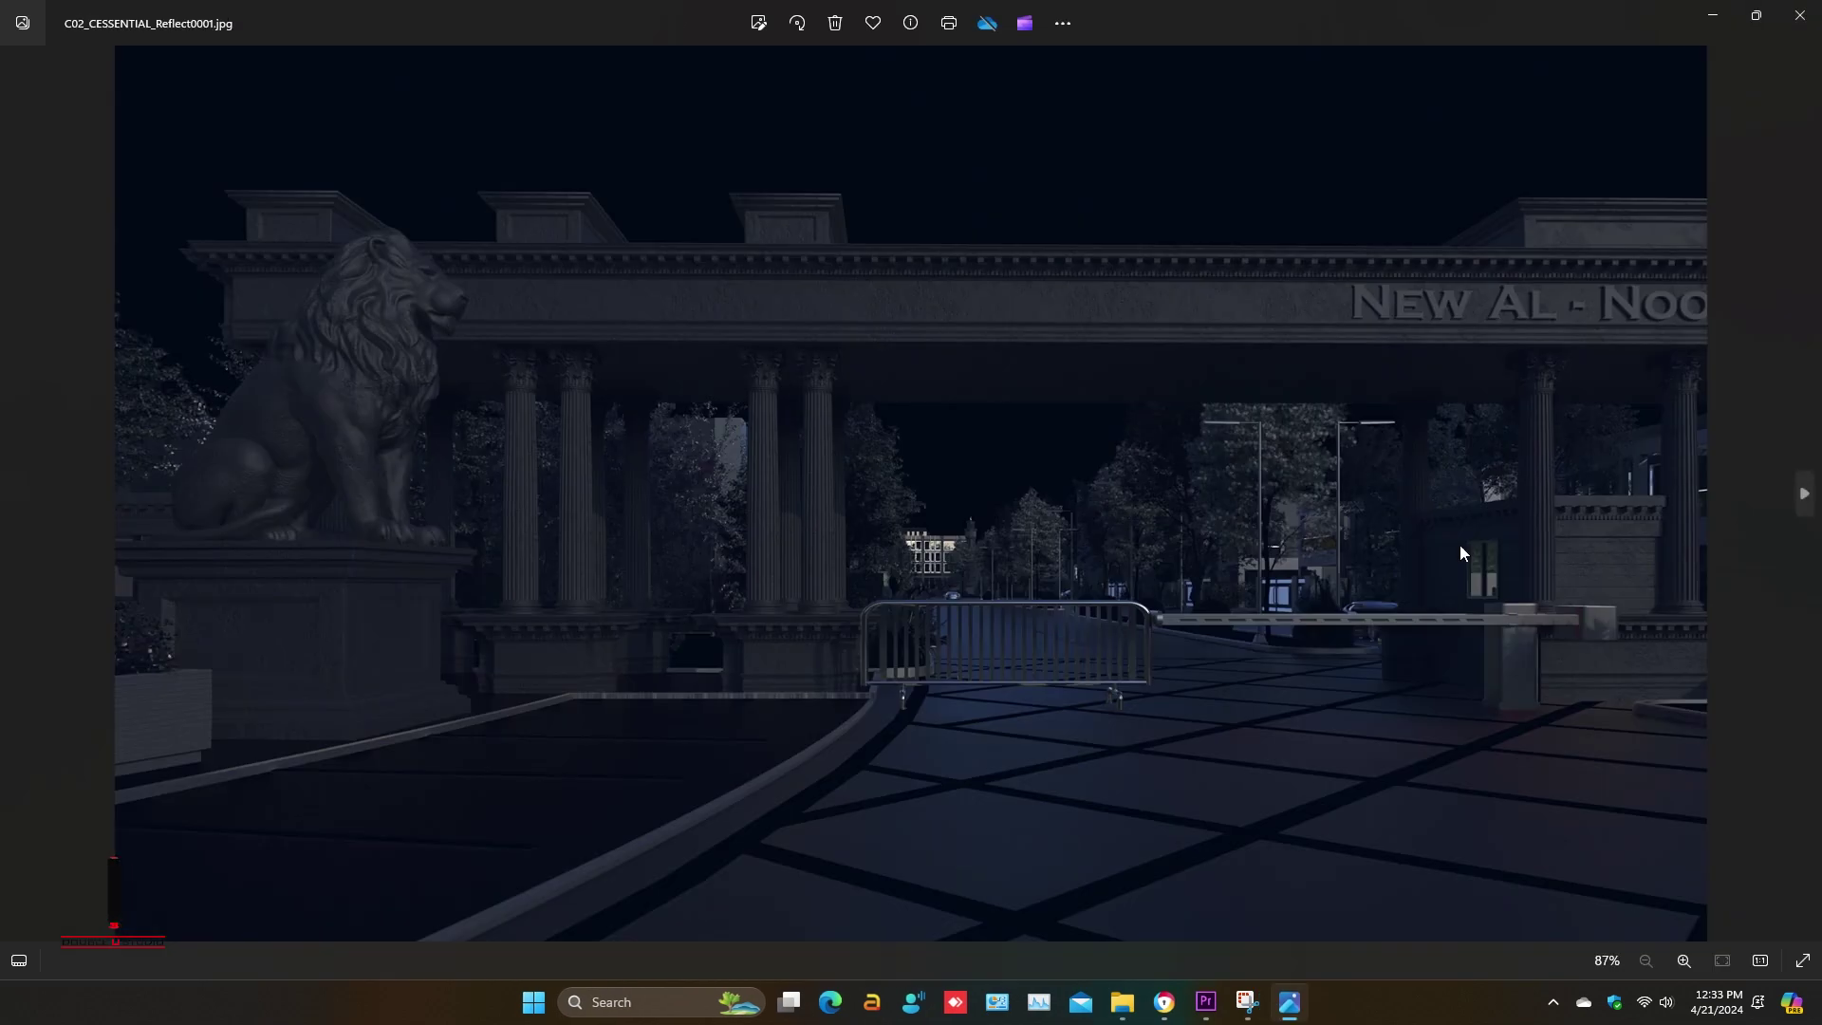
{"action": "left_click", "coordinate": [1801, 496]}
{"action": "left_click", "coordinate": [1802, 495]}
{"action": "left_click", "coordinate": [1799, 15]}
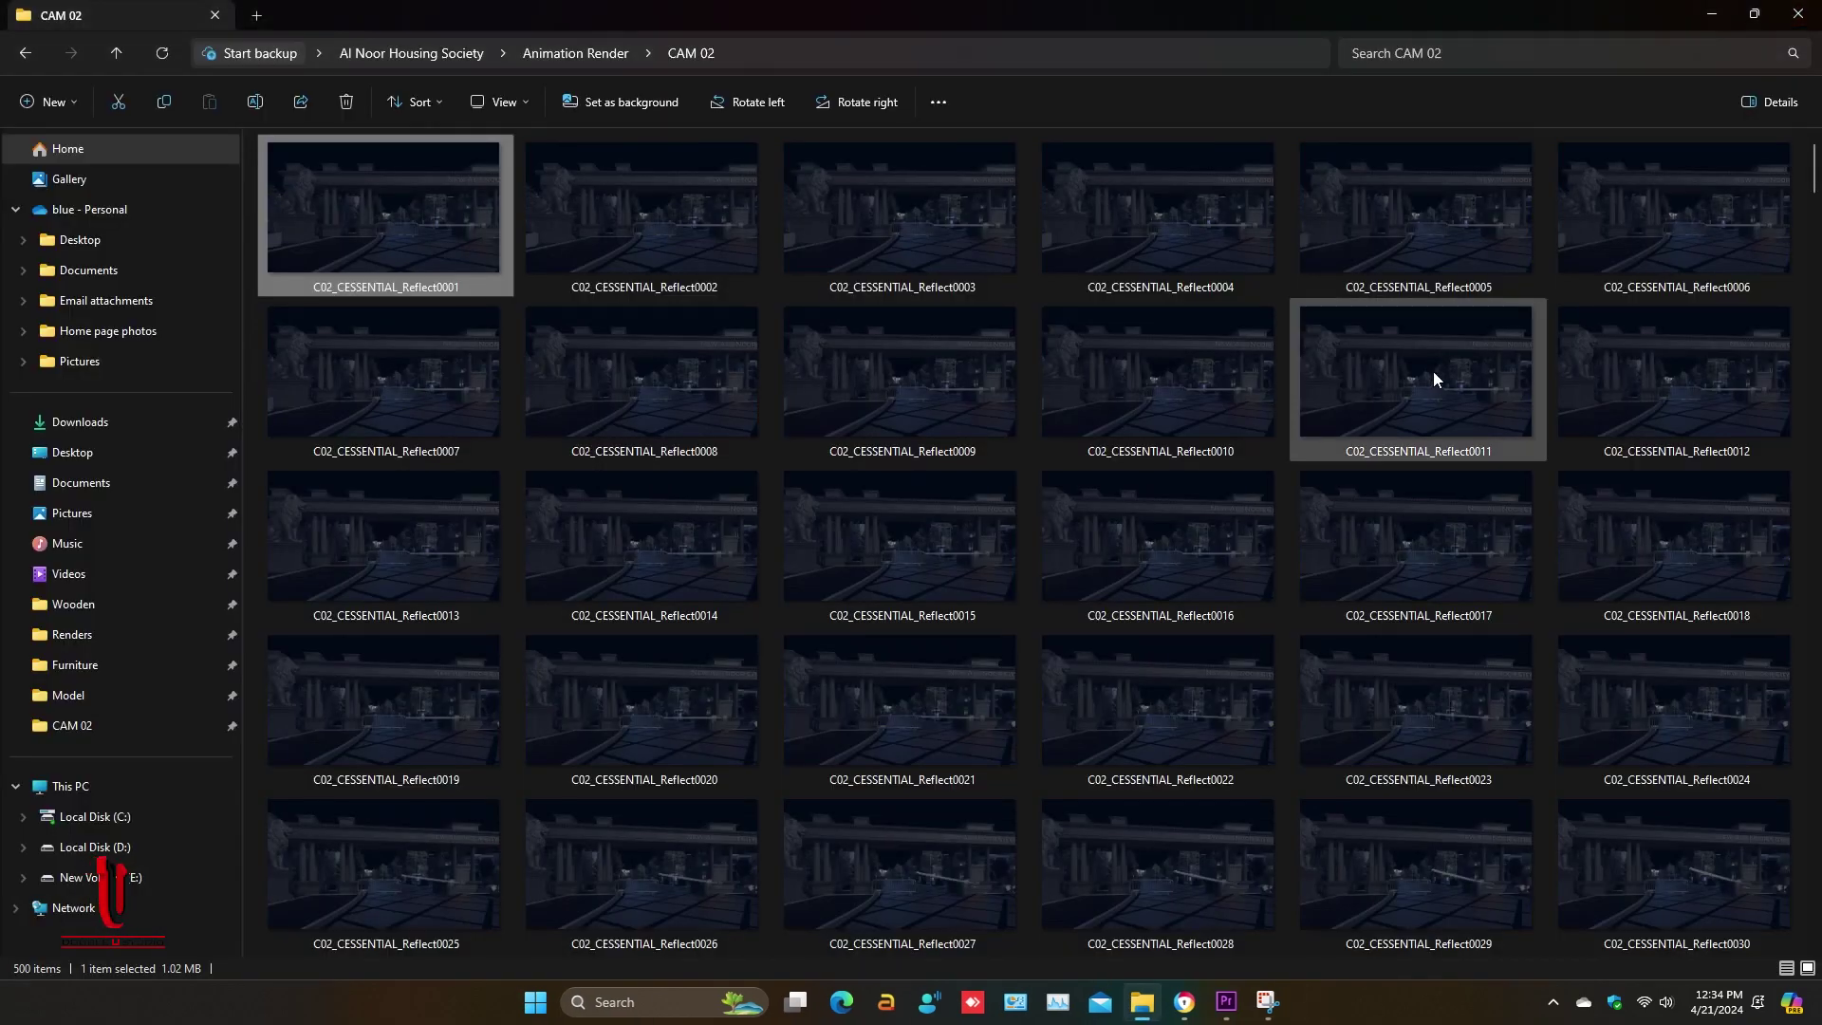
{"action": "left_click", "coordinate": [1228, 1003]}
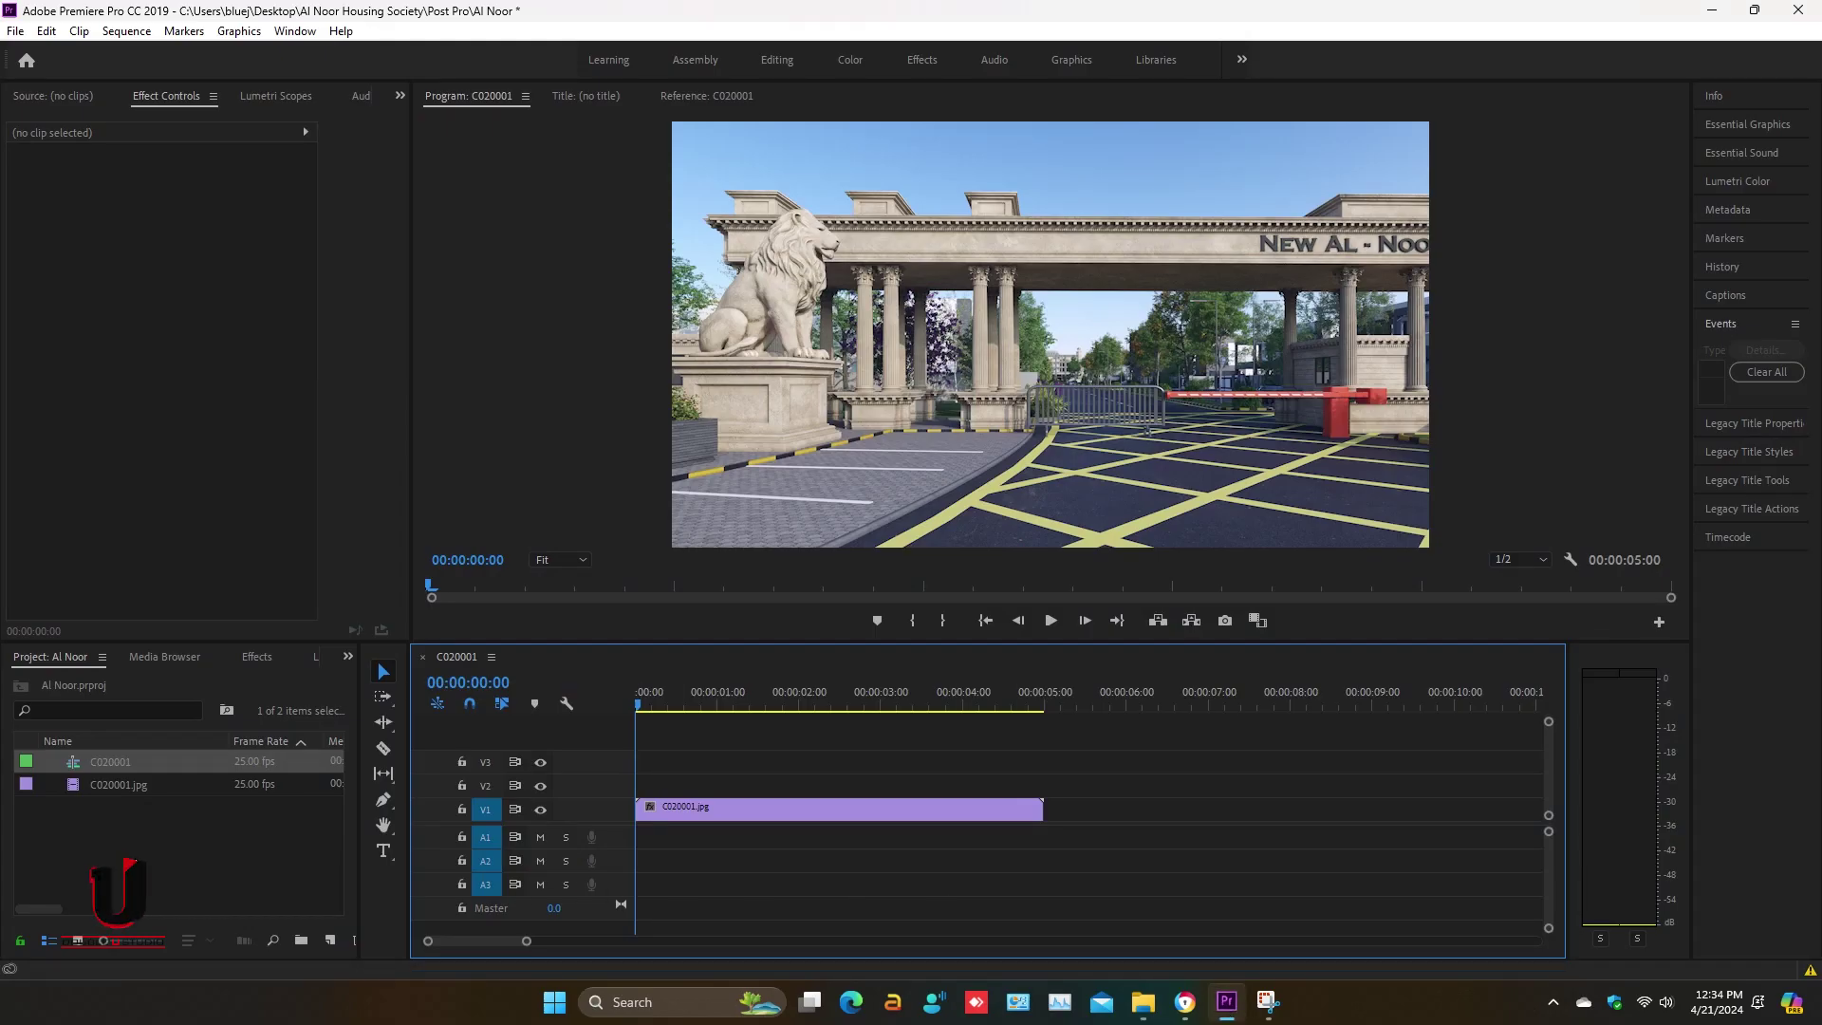
- Import the Reflect frames as an image sequence and place it on V2
{"action": "left_click", "coordinate": [145, 835]}
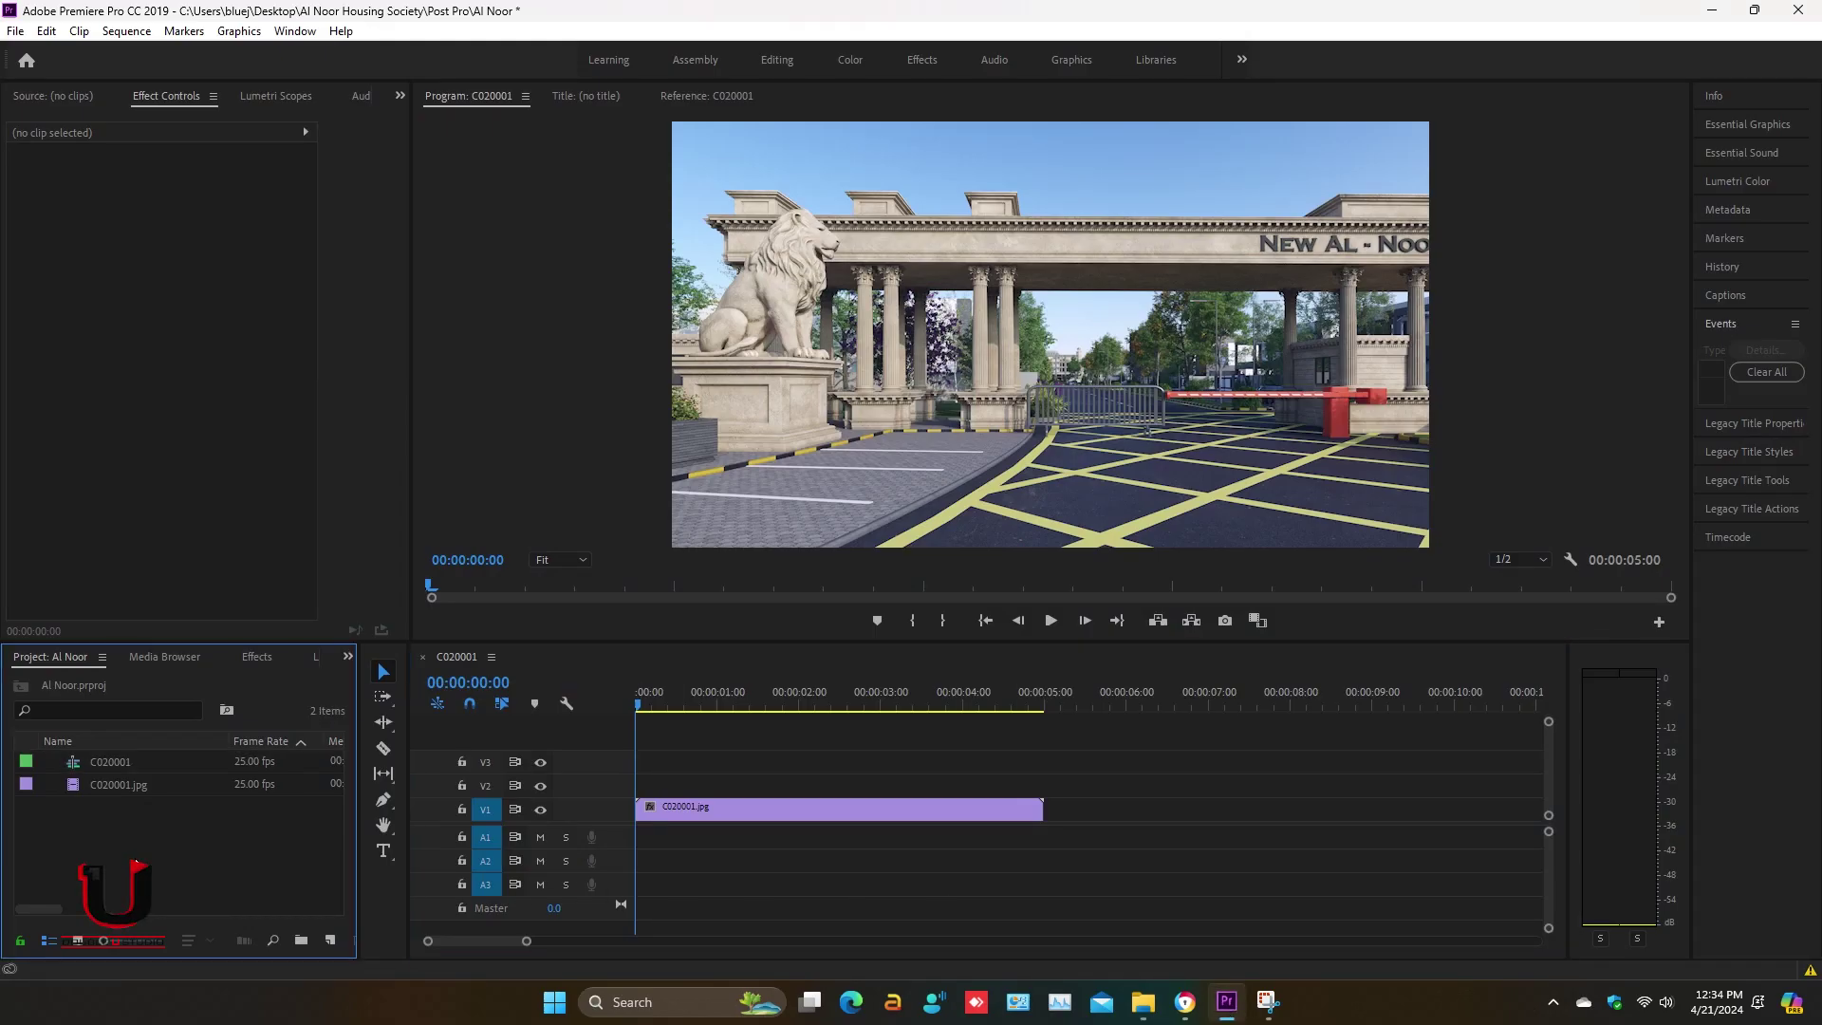
{"action": "double_click", "coordinate": [145, 835]}
{"action": "left_click", "coordinate": [318, 223]}
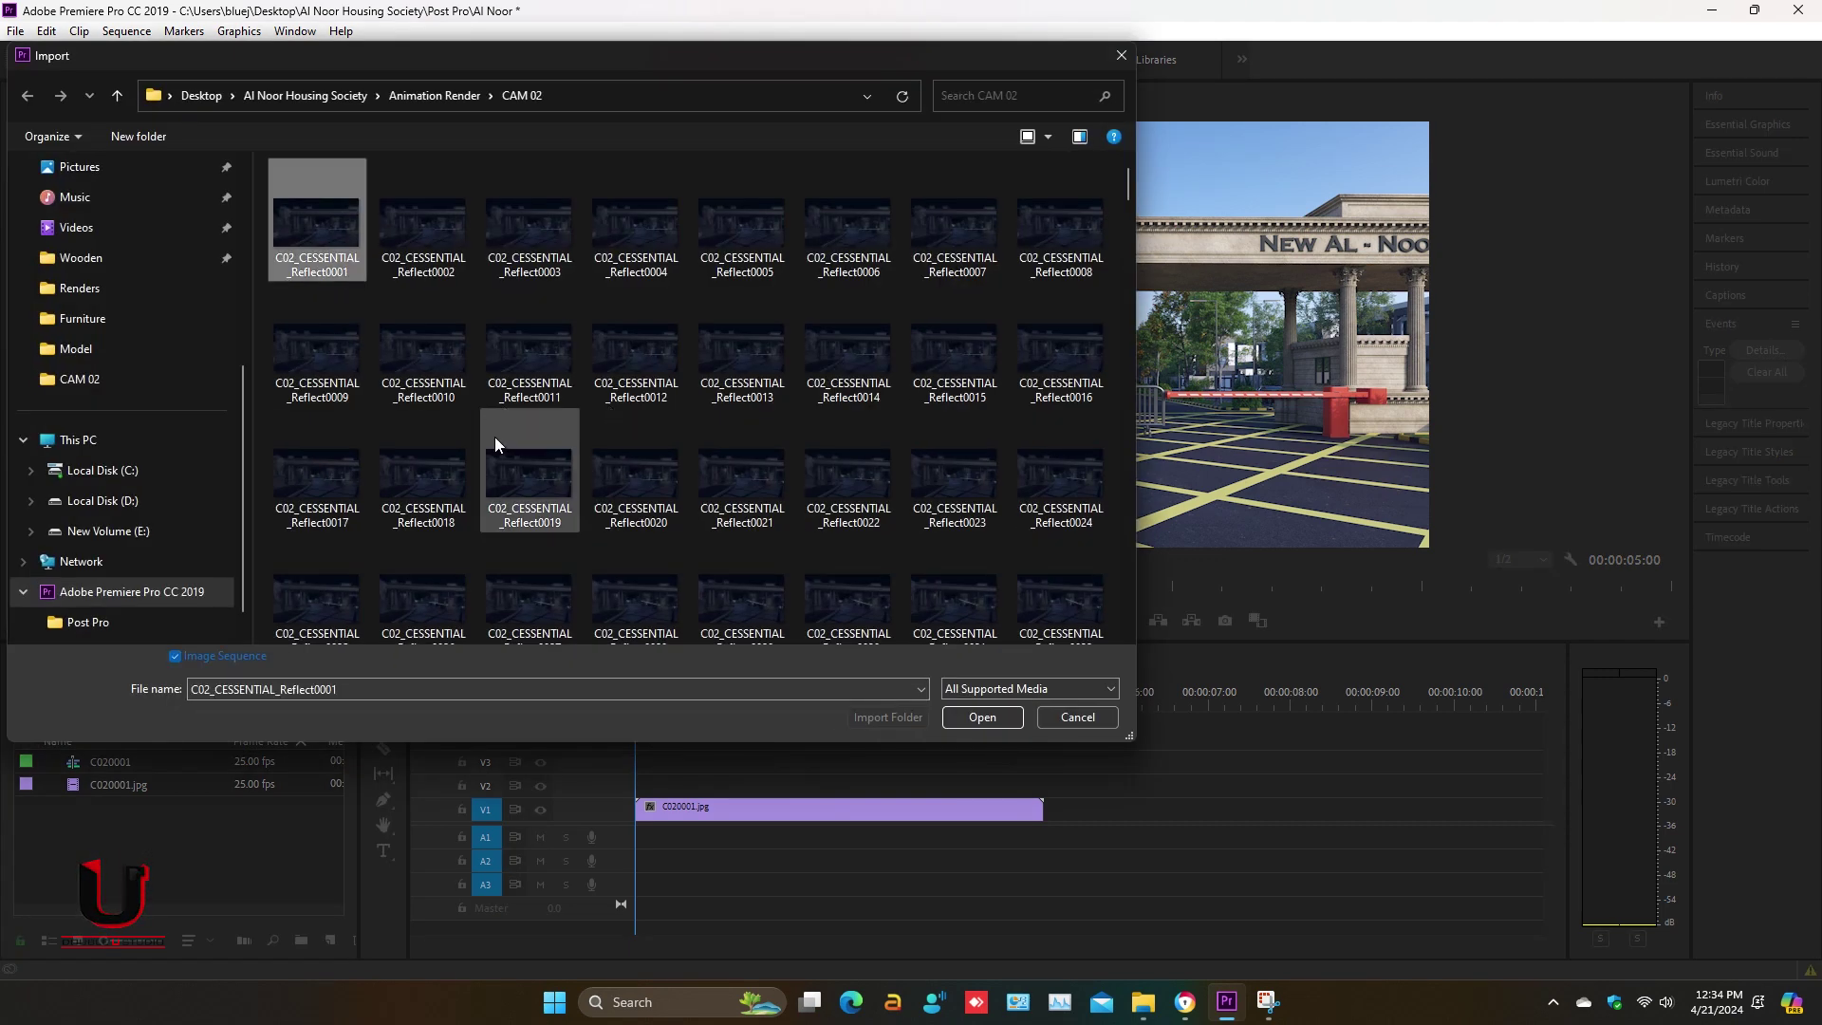
{"action": "left_click", "coordinate": [978, 718]}
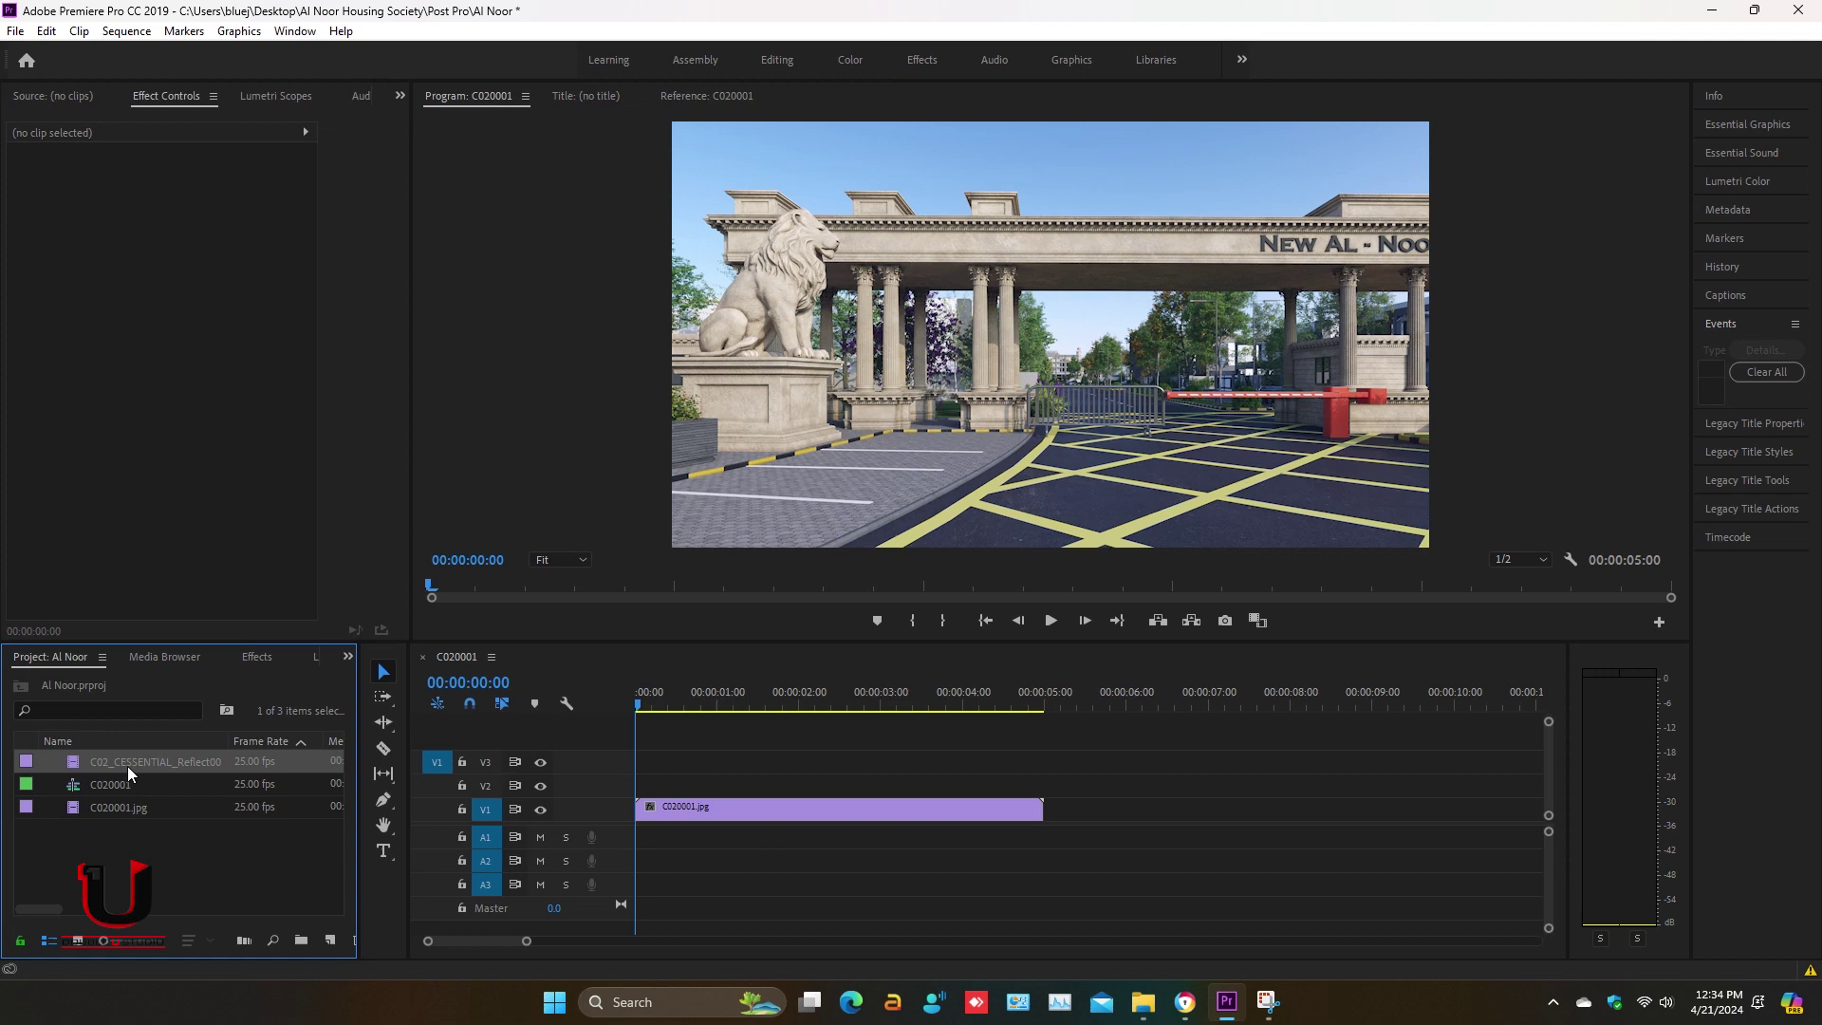
{"action": "left_click_drag", "start_coordinate": [127, 766], "coordinate": [640, 784]}
{"action": "key", "text": "space"}
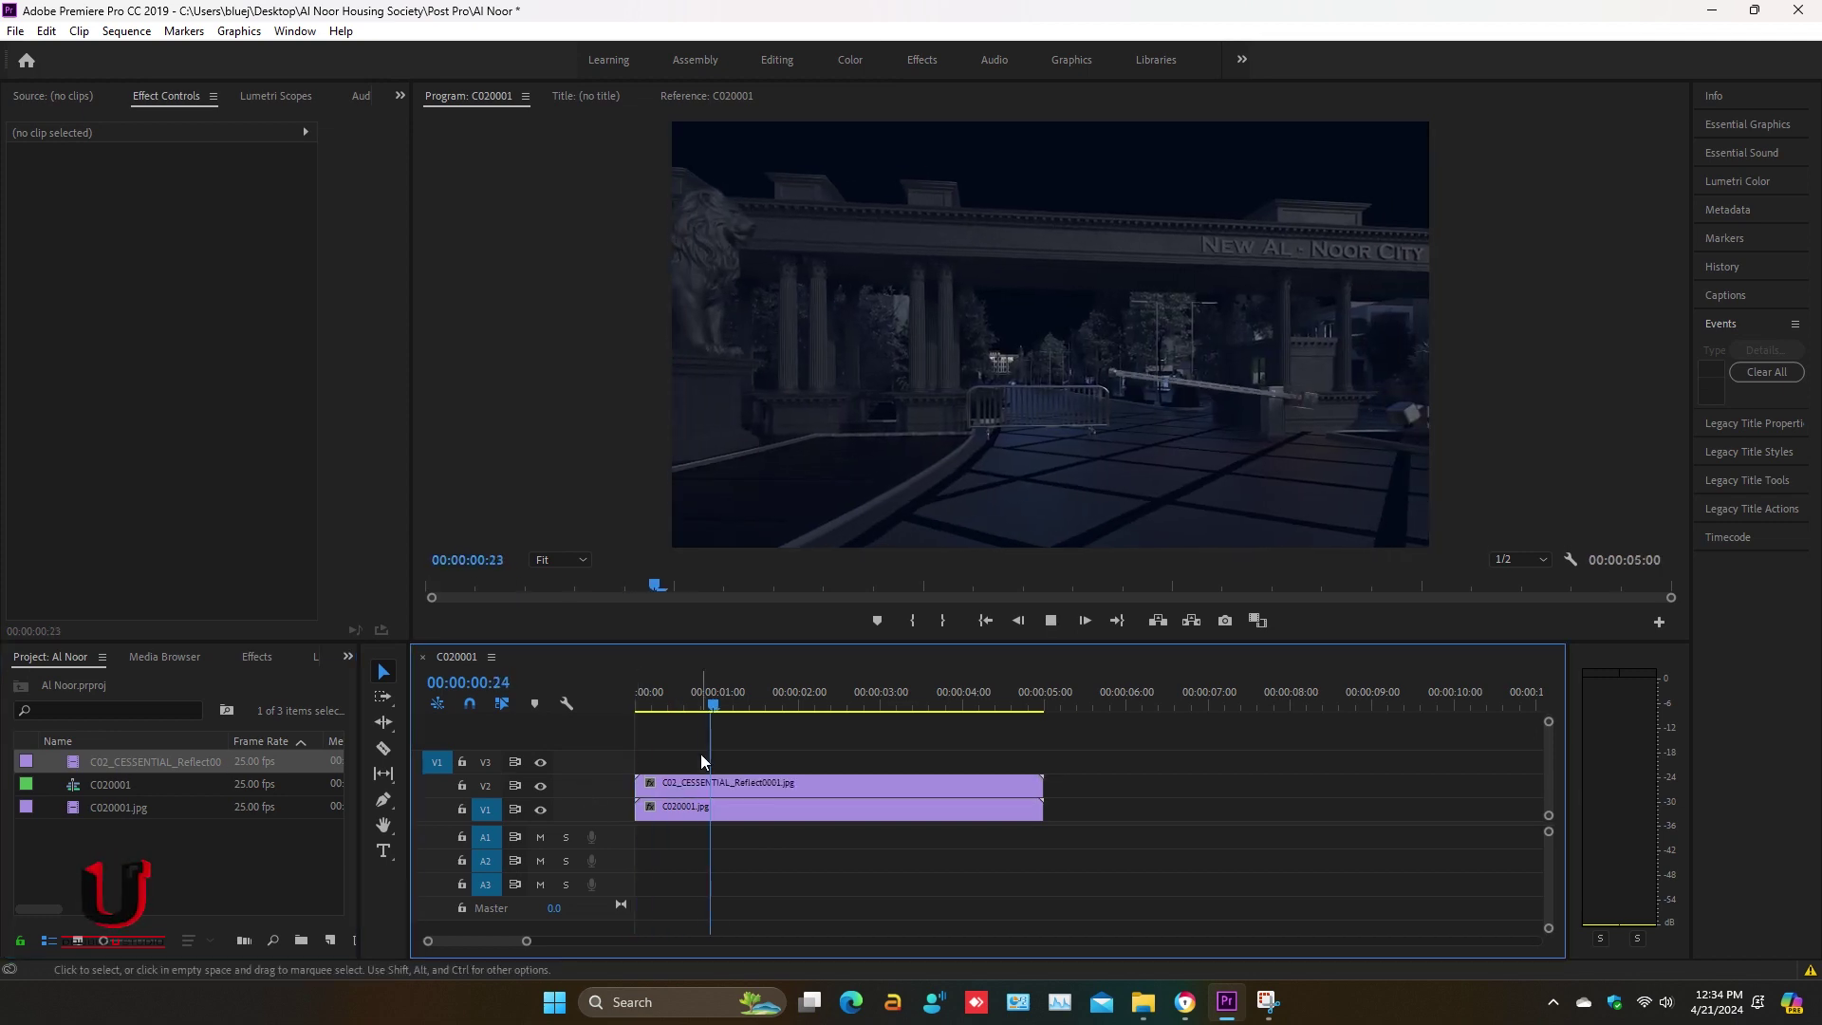
{"action": "key", "text": "Home"}
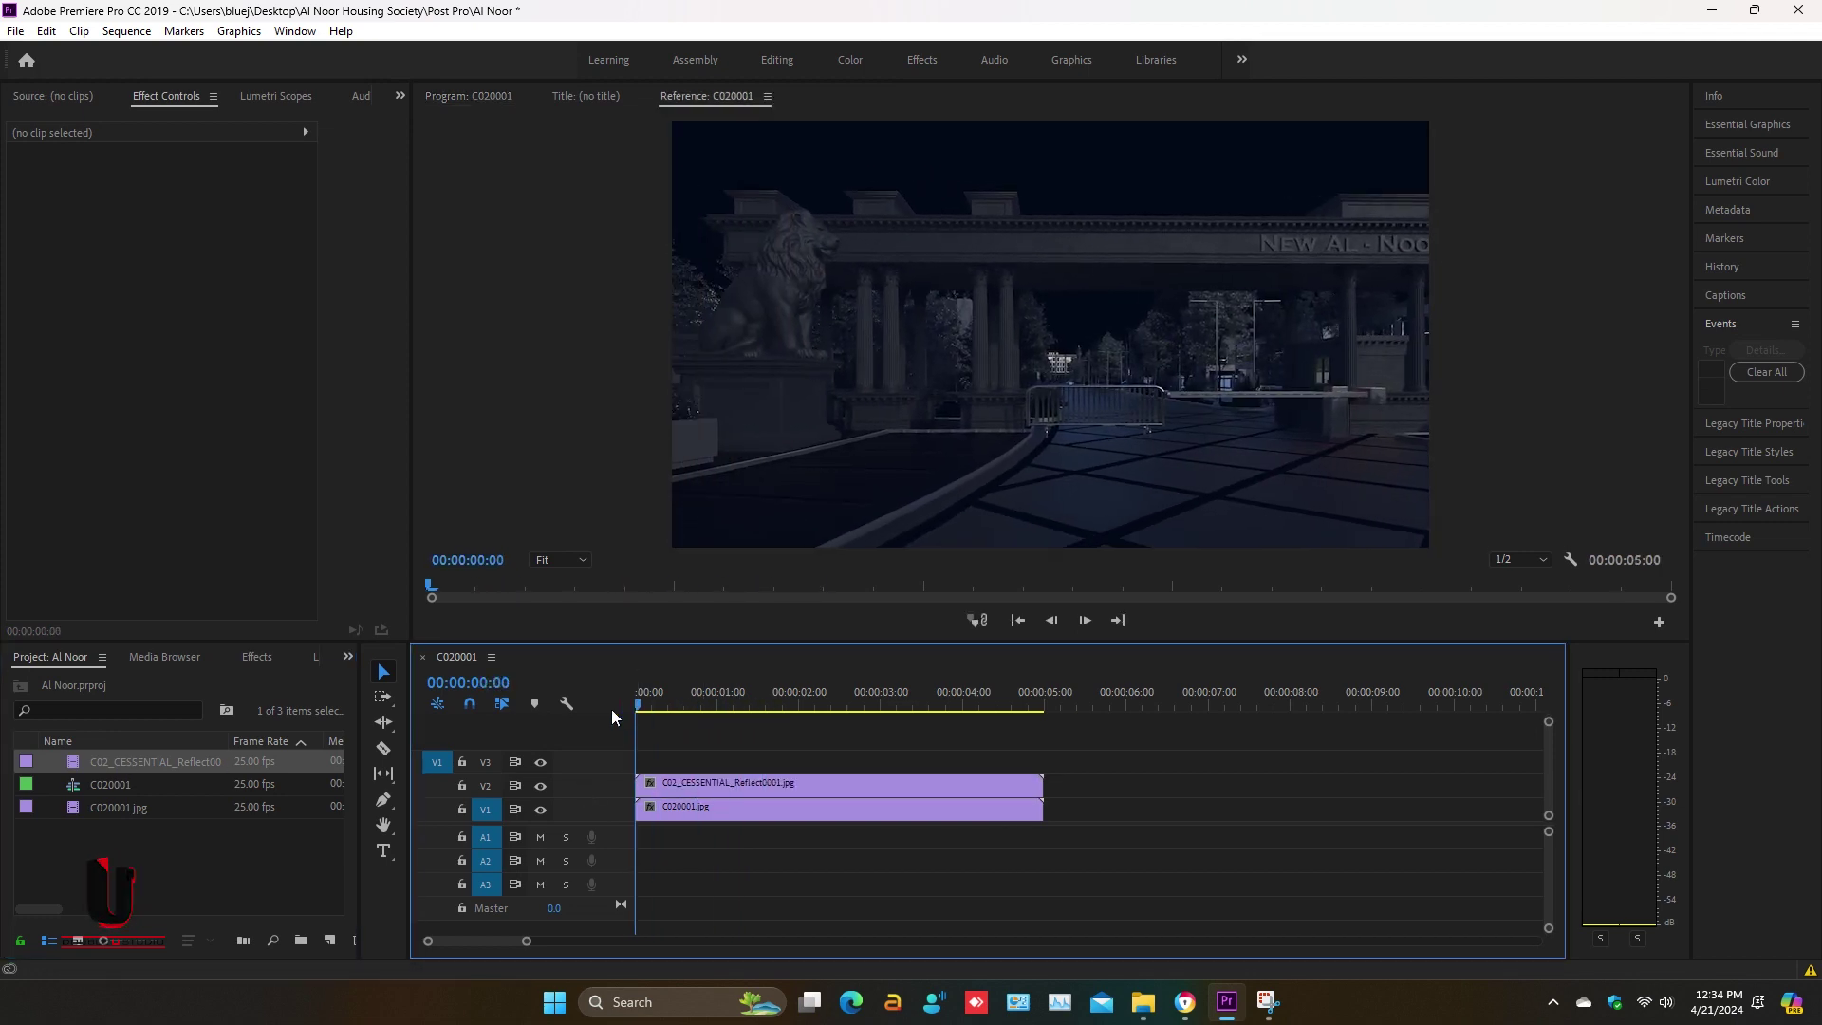
- Import the Refract frames as an image sequence and place it on V3
{"action": "double_click", "coordinate": [218, 859]}
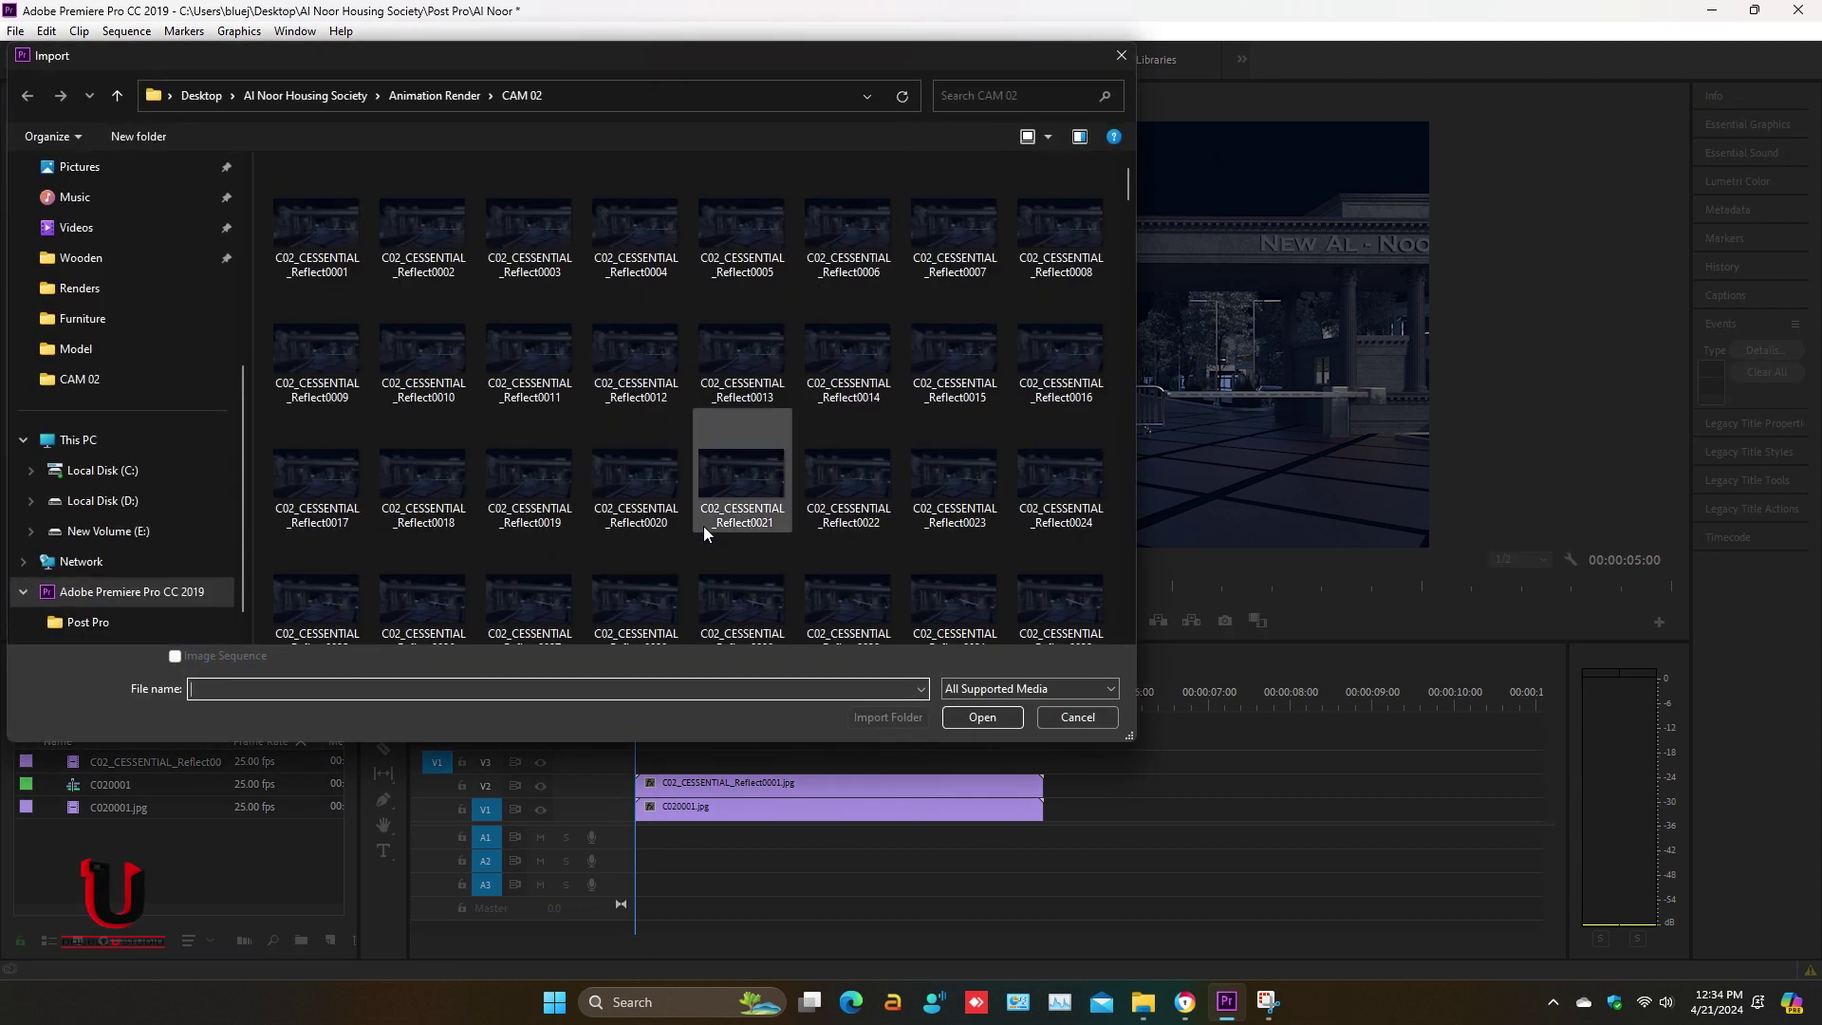
{"action": "scroll", "coordinate": [812, 435], "scroll_direction": "down", "scroll_amount": 5}
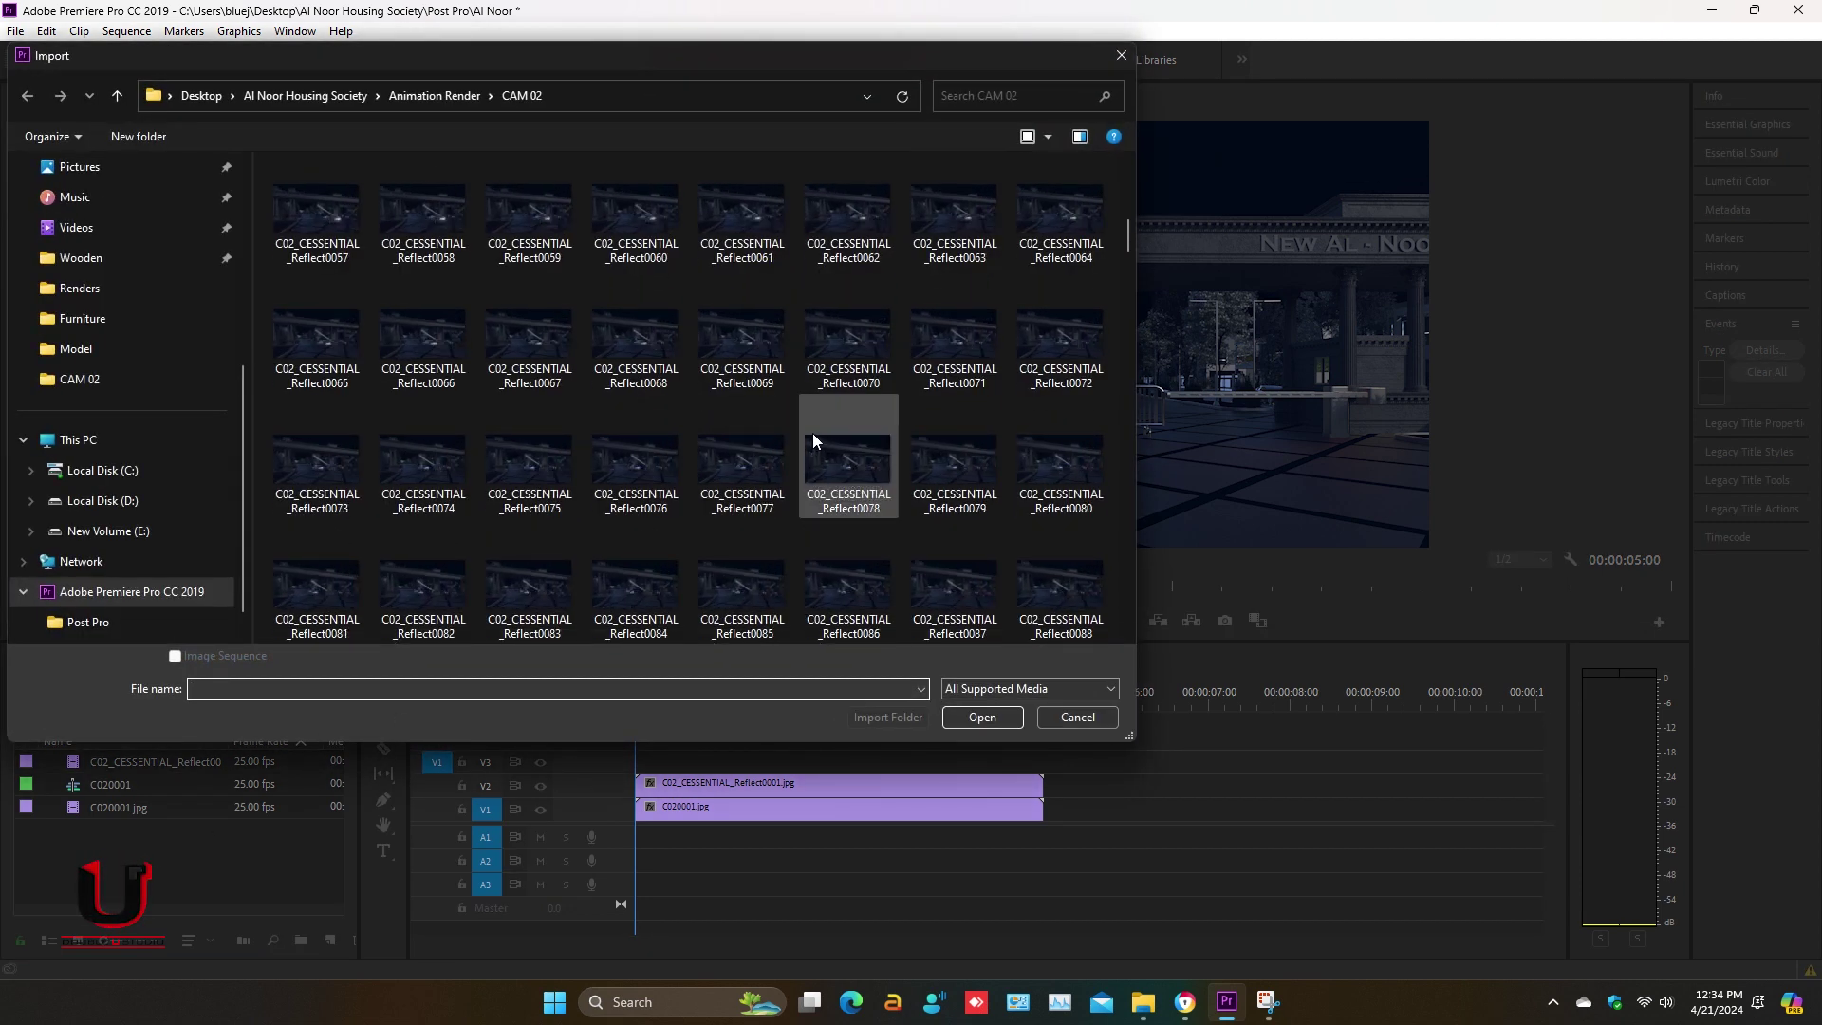
{"action": "scroll", "coordinate": [812, 433], "scroll_direction": "down", "scroll_amount": 6}
{"action": "left_click", "coordinate": [859, 248]}
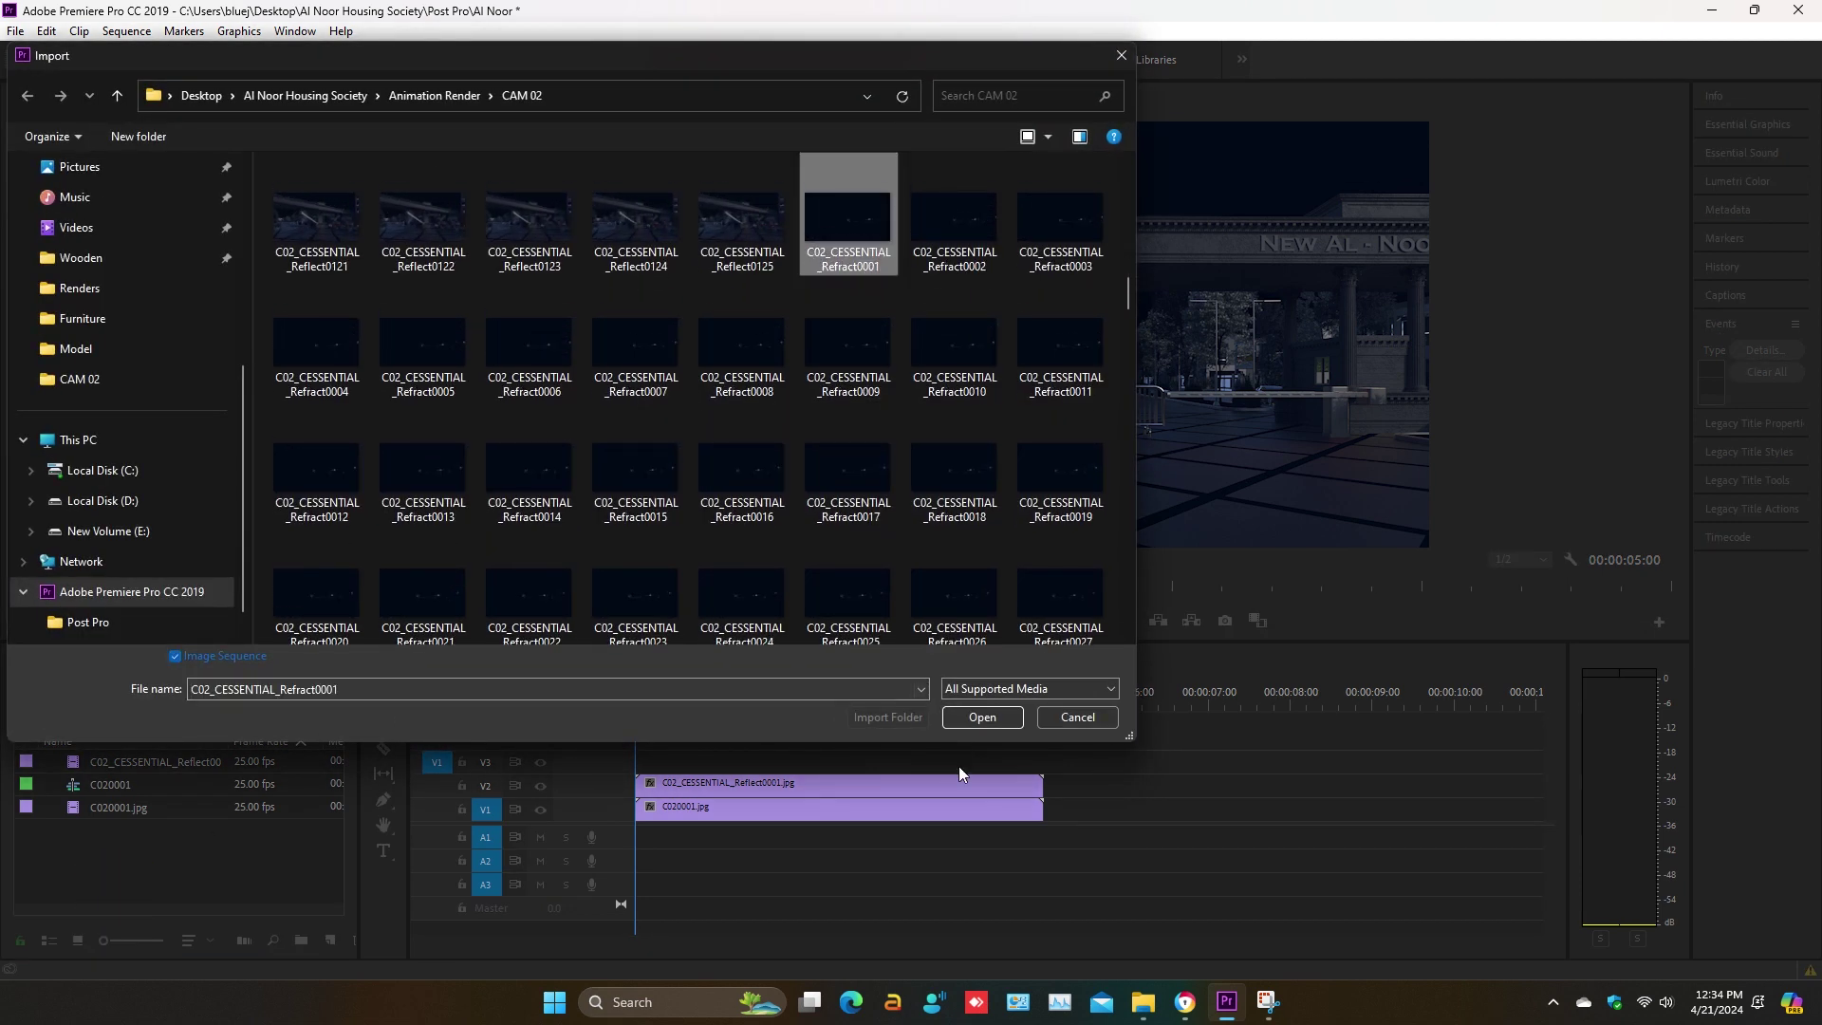
{"action": "left_click", "coordinate": [982, 718]}
{"action": "left_click_drag", "start_coordinate": [121, 795], "coordinate": [627, 764]}
{"action": "left_click", "coordinate": [700, 702]}
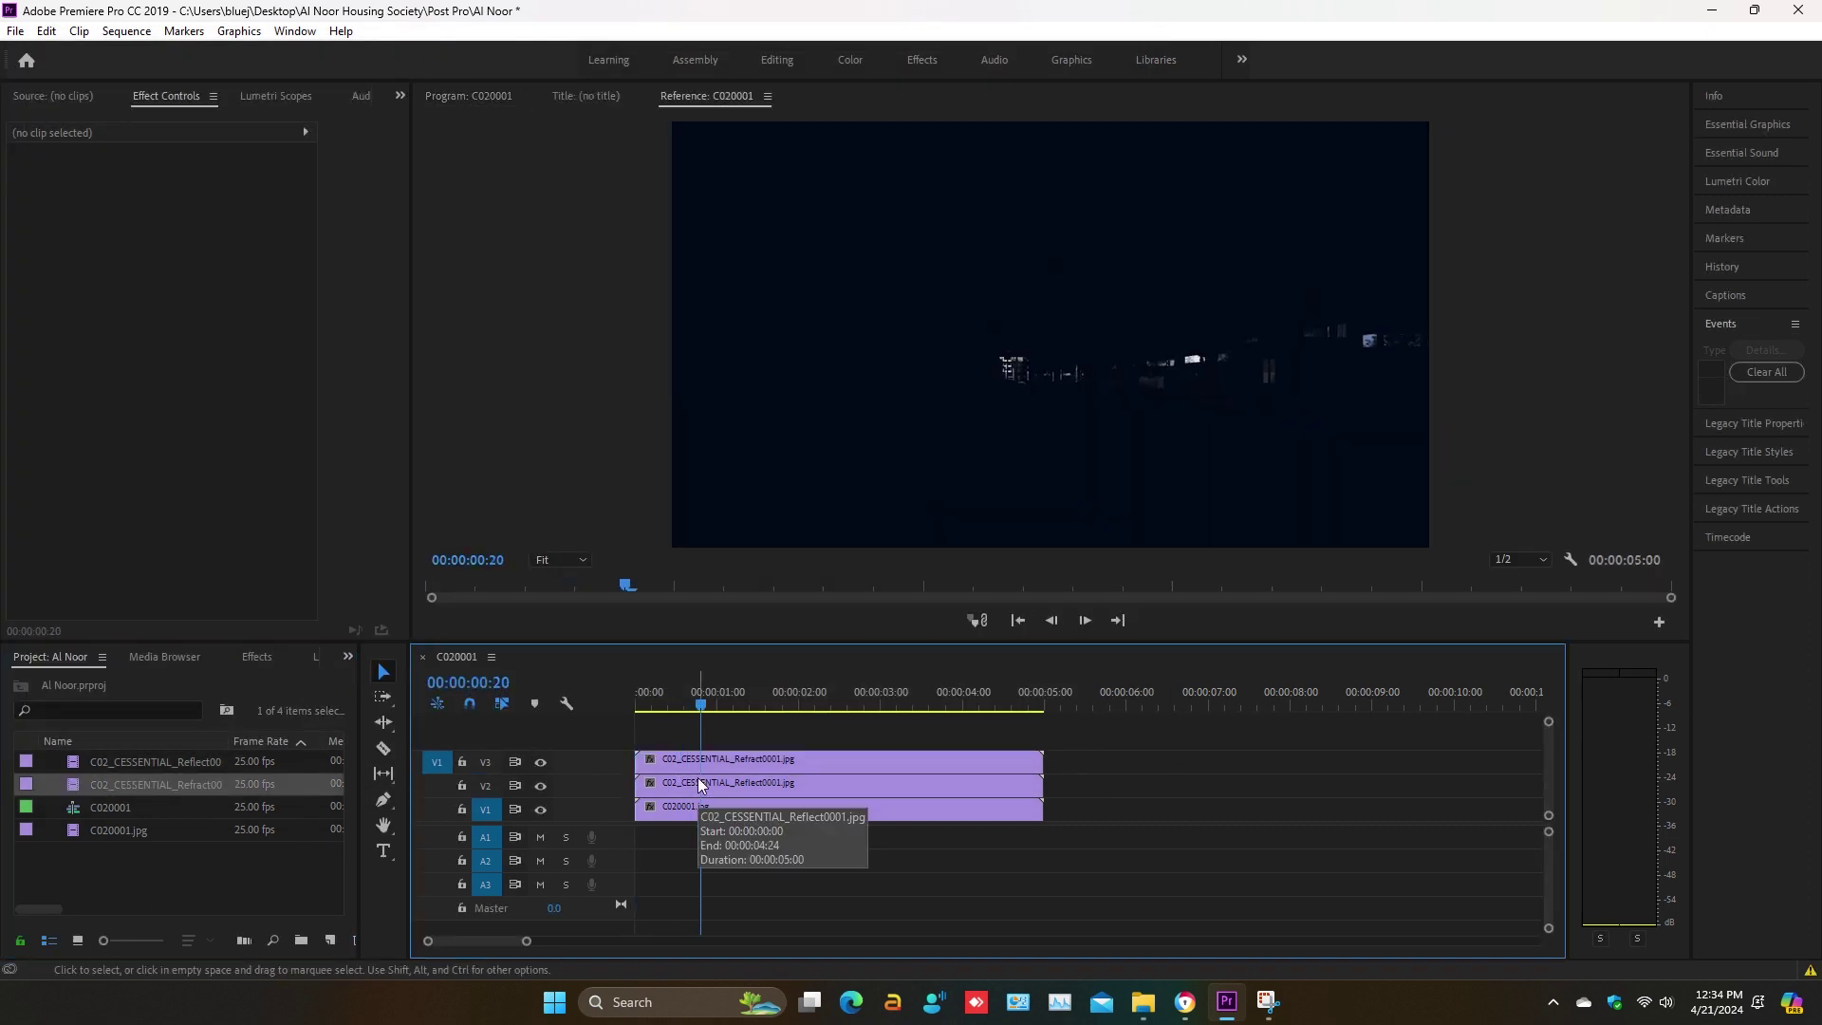
- Import the Translucency frames as an image sequence, place it on V4, and play the stack
{"action": "left_click_drag", "start_coordinate": [559, 825], "coordinate": [559, 872]}
{"action": "double_click", "coordinate": [220, 877]}
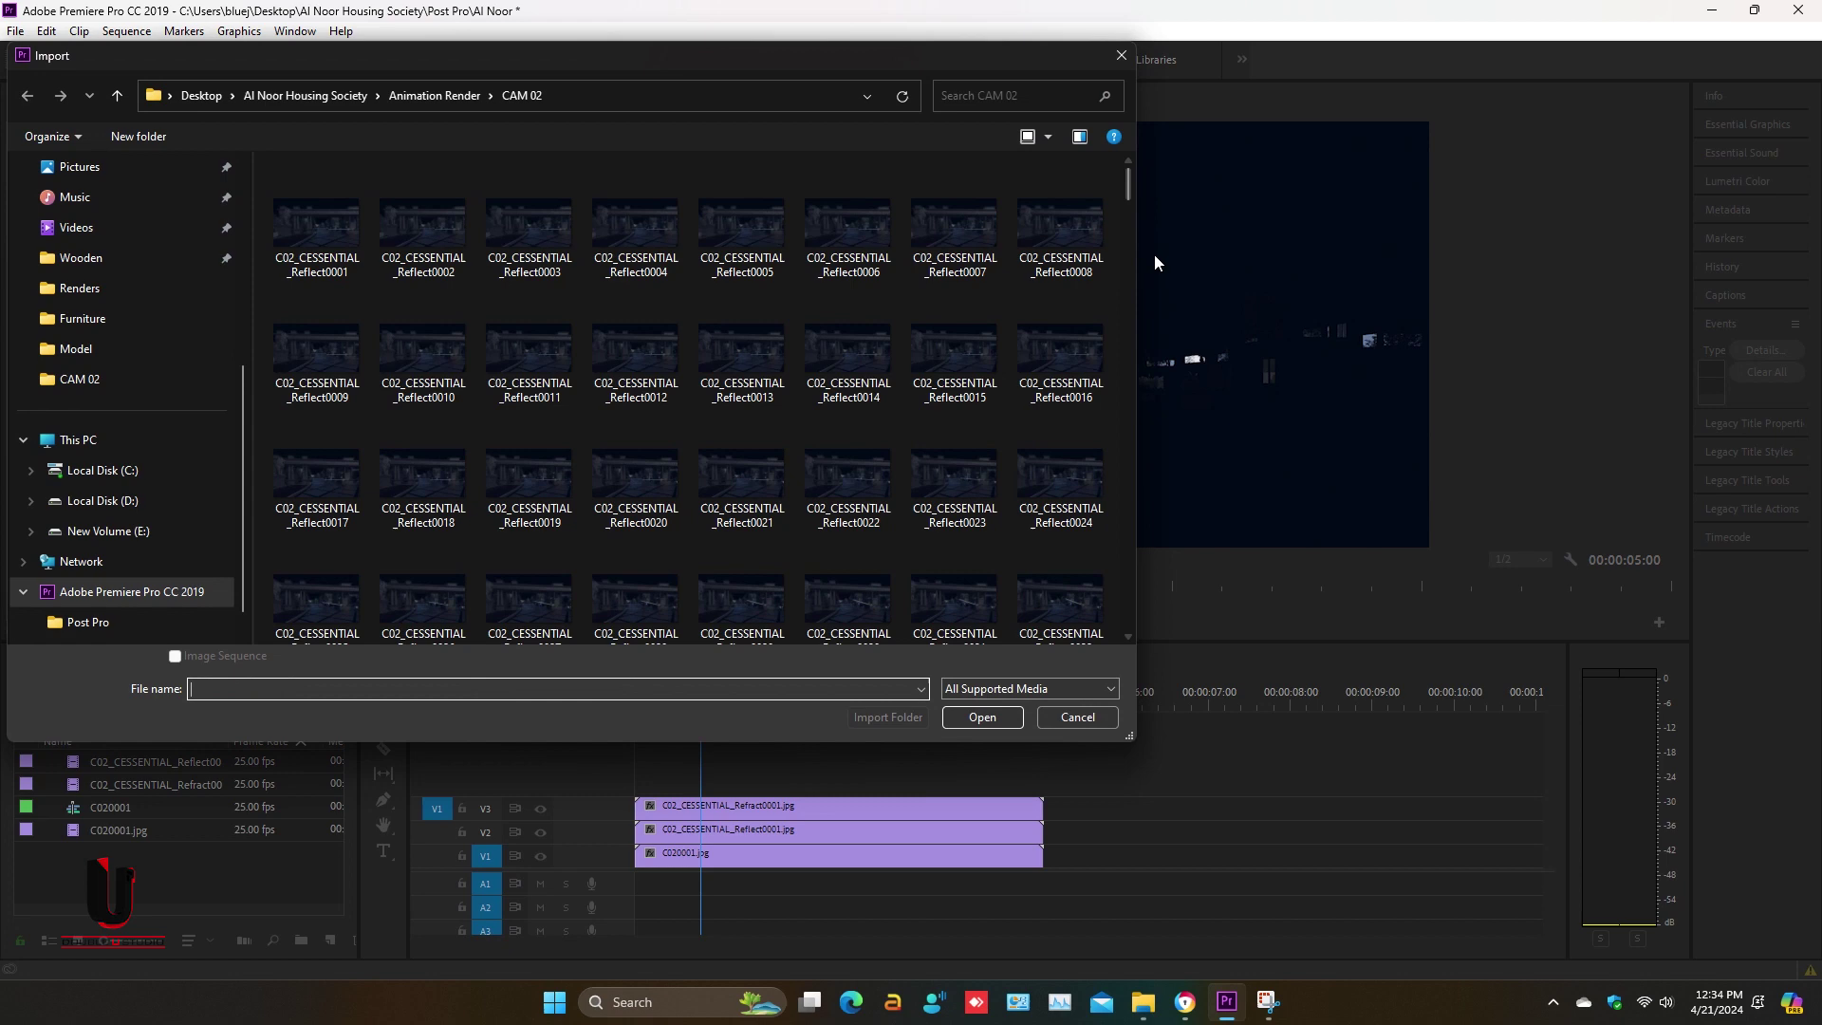
{"action": "left_click_drag", "start_coordinate": [1127, 198], "coordinate": [1101, 410]}
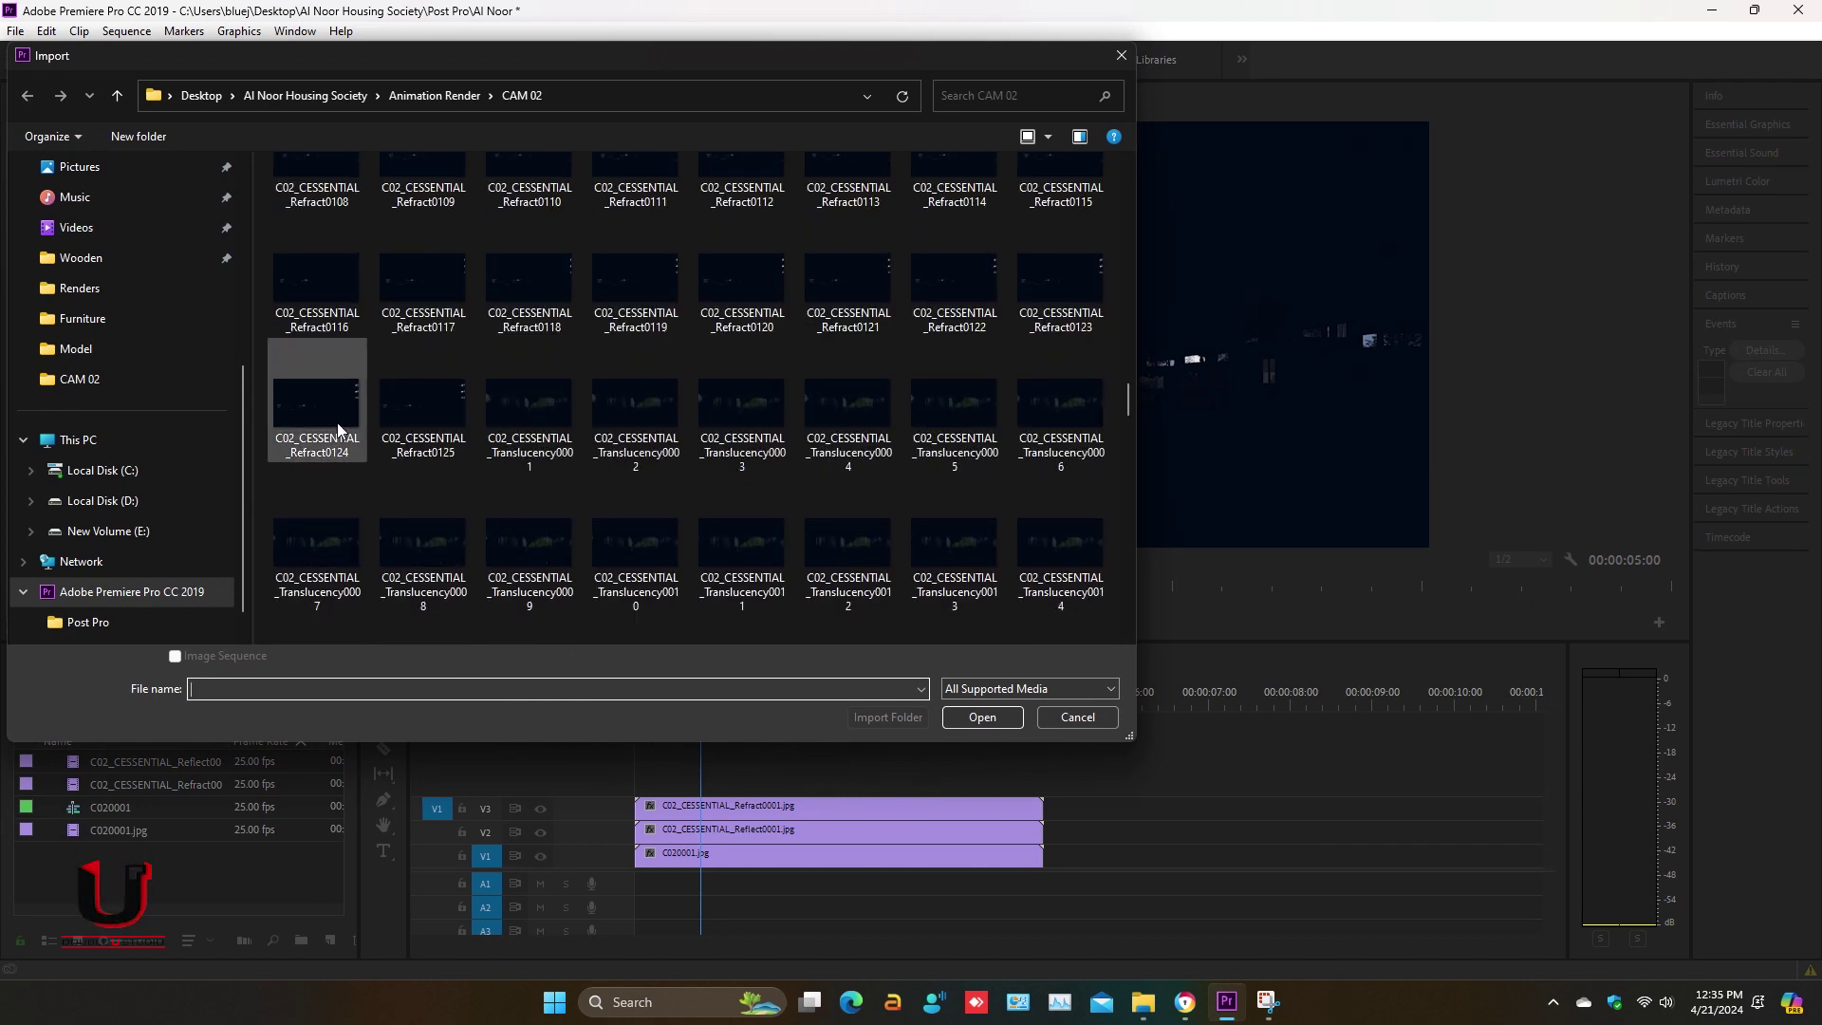
{"action": "left_click", "coordinate": [530, 406]}
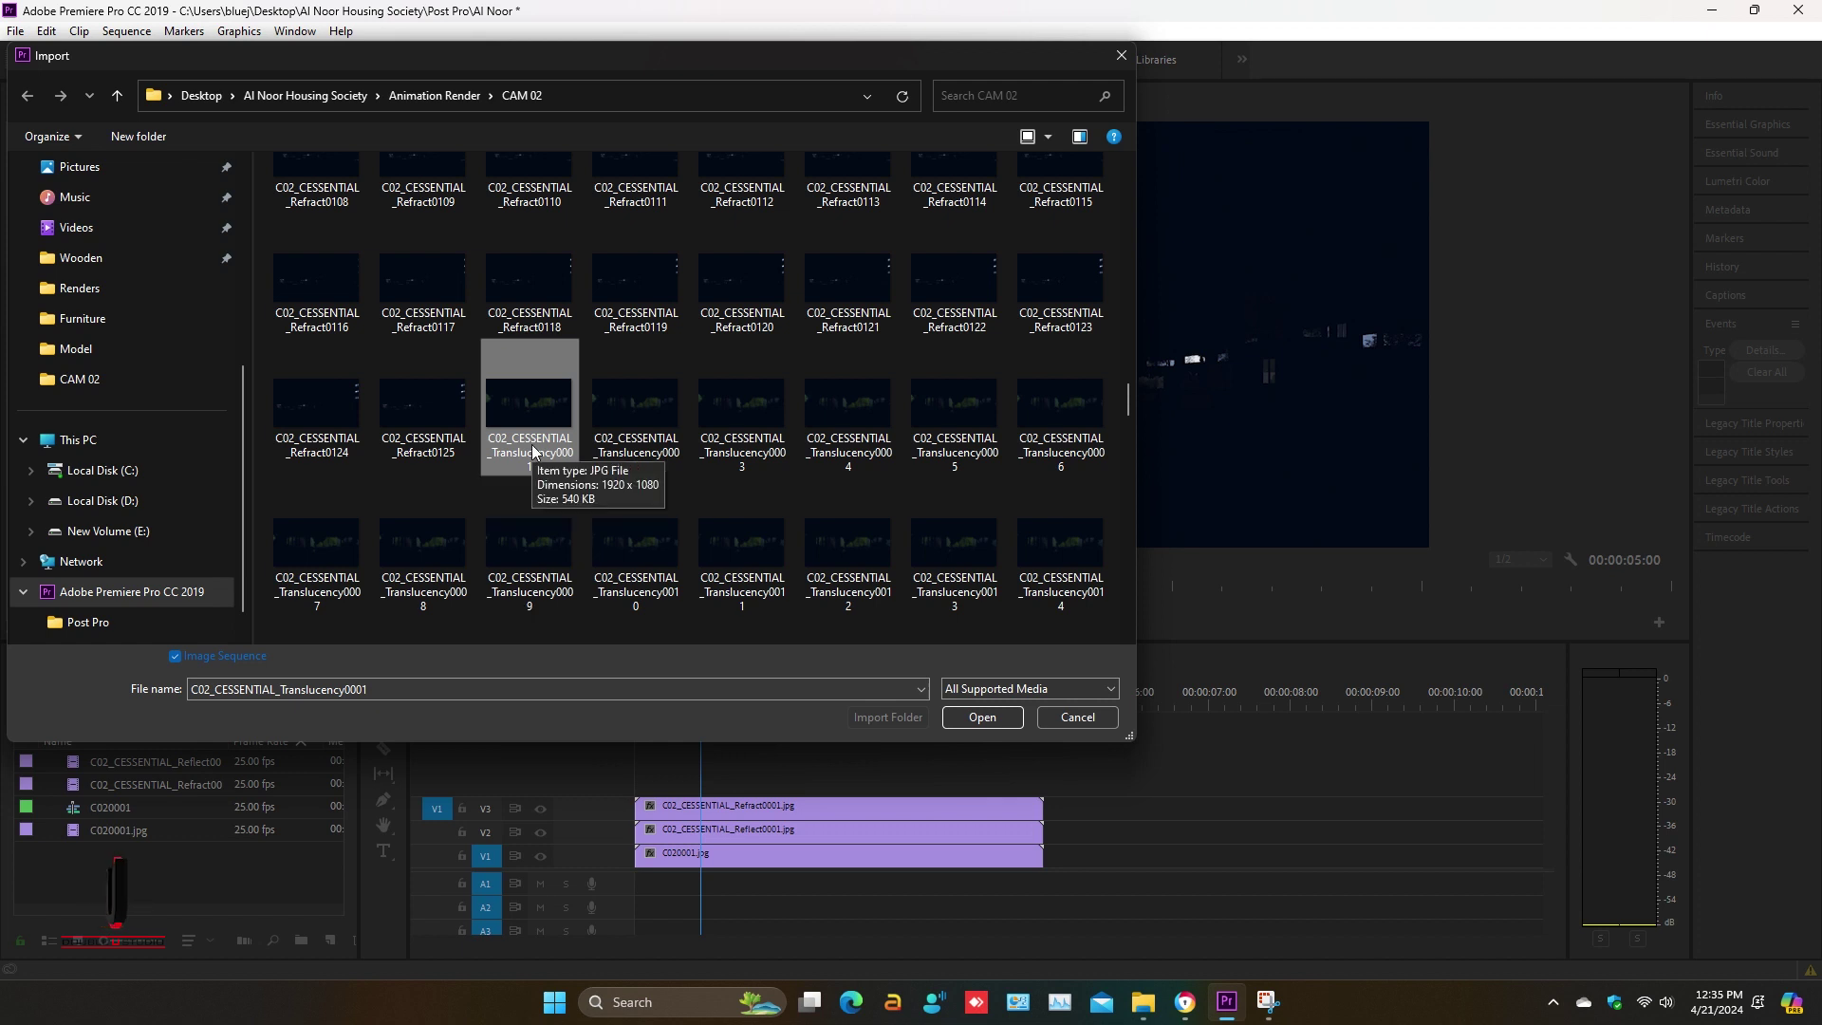
{"action": "left_click", "coordinate": [981, 717]}
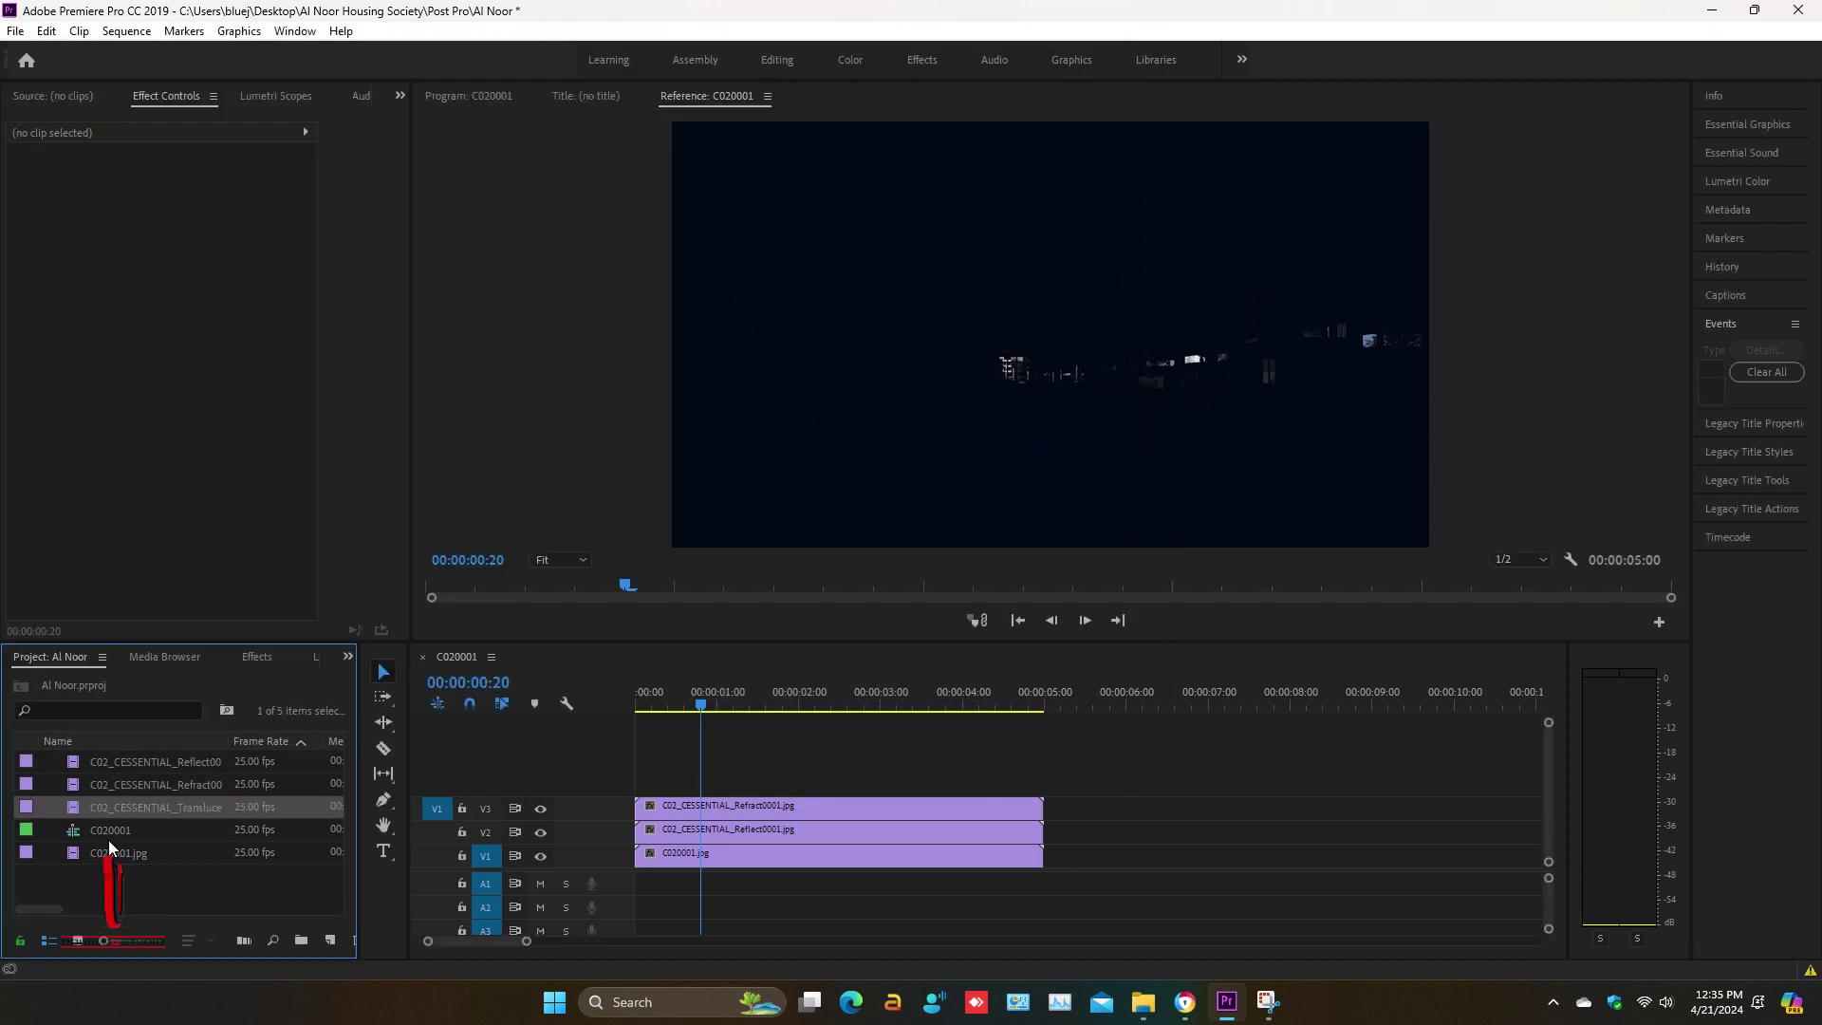
{"action": "left_click_drag", "start_coordinate": [116, 809], "coordinate": [624, 784]}
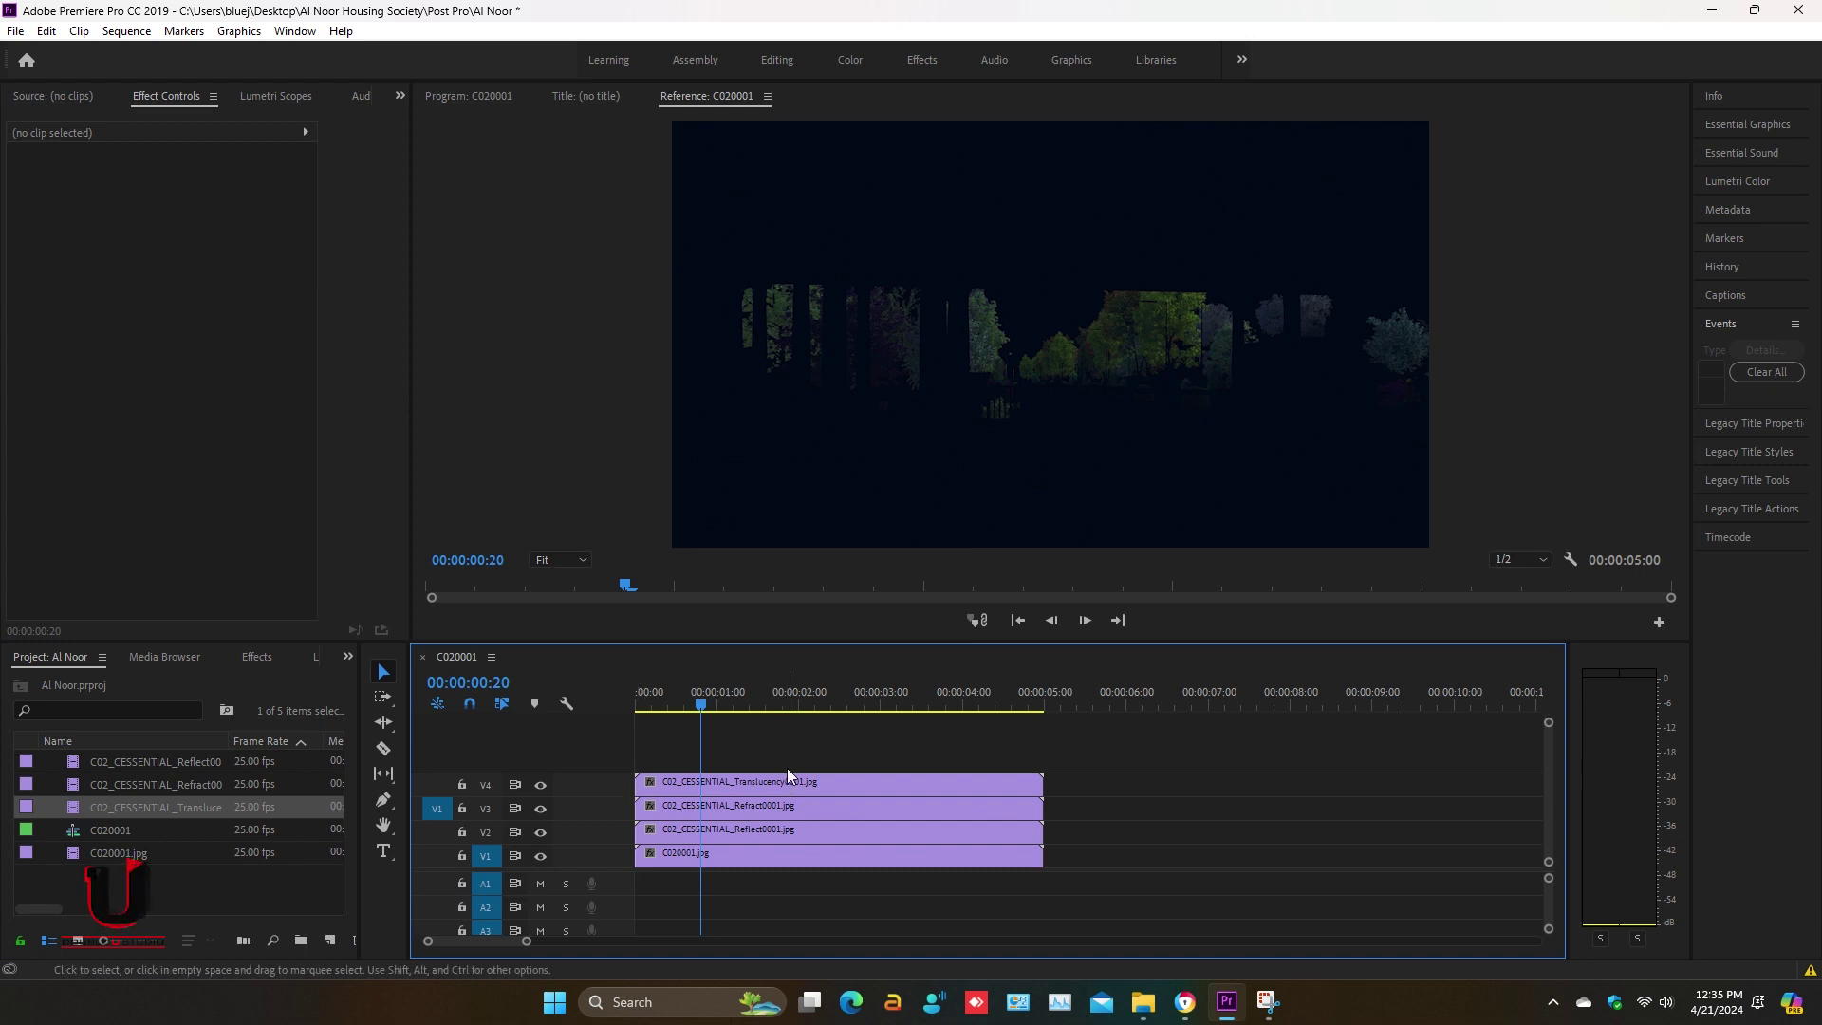
{"action": "key", "text": "space"}
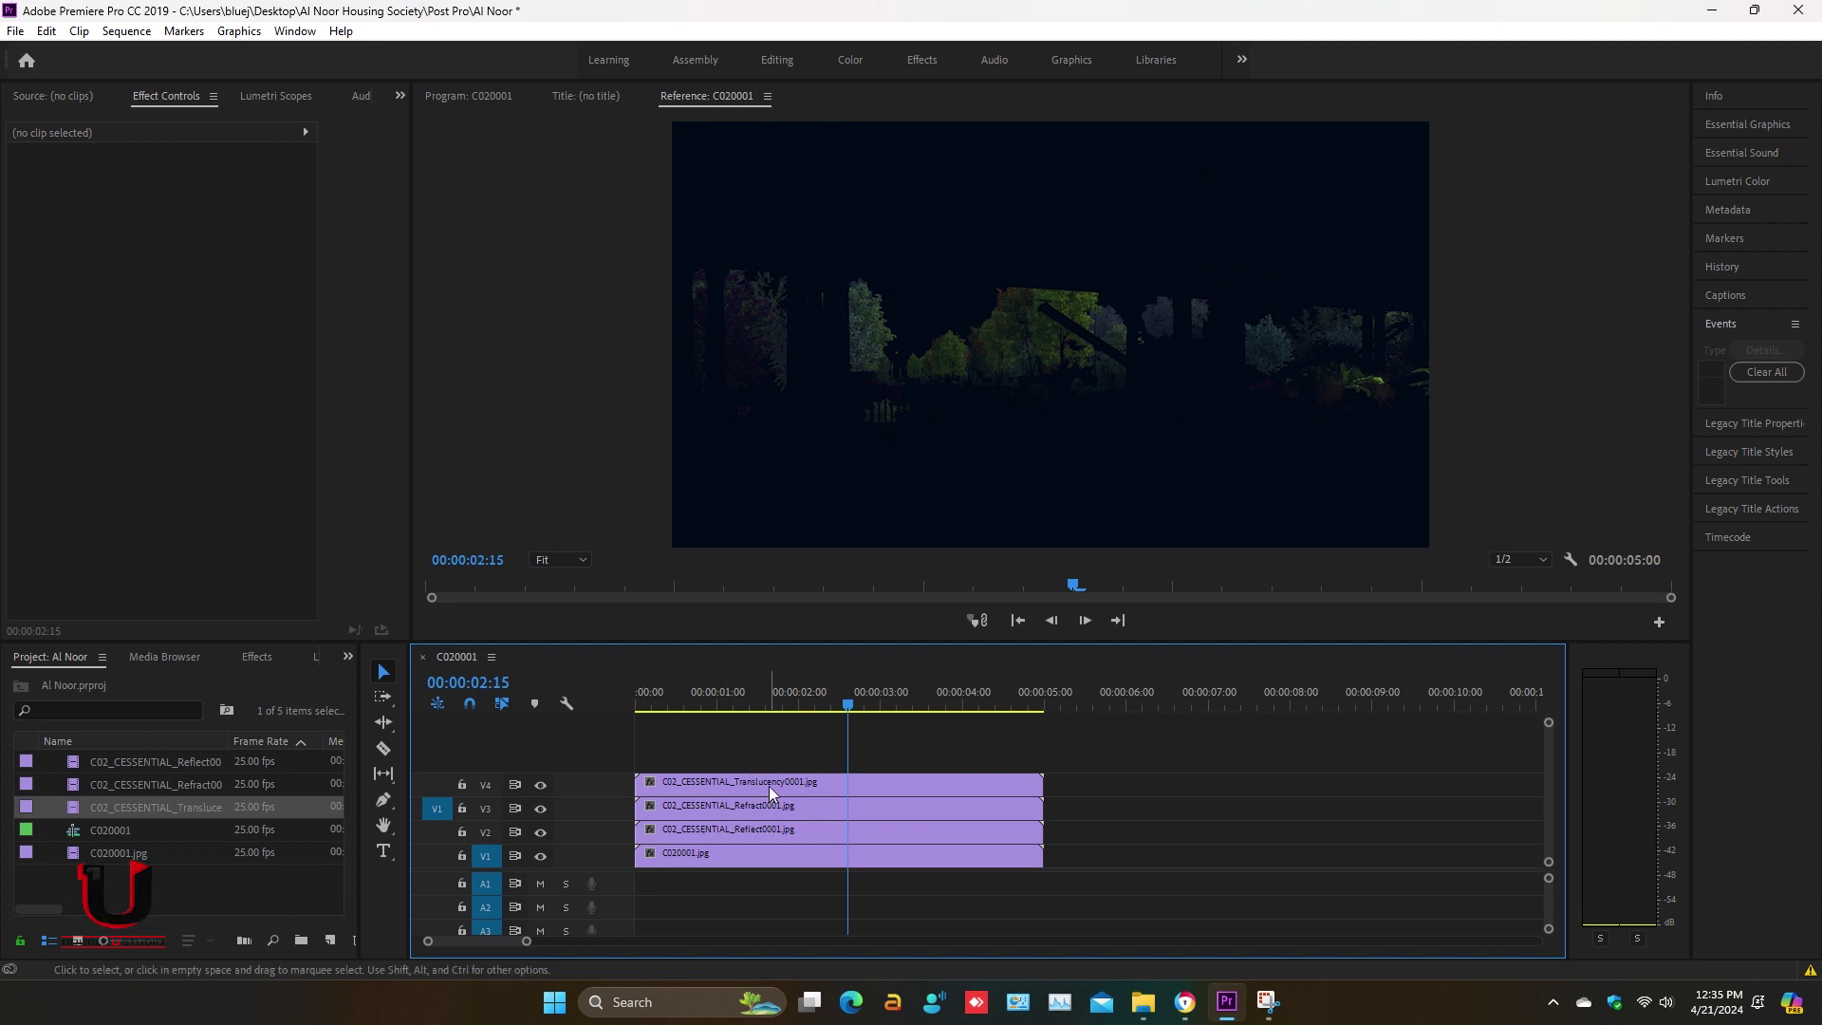
- Set the Translucency clip on V4 to the Color Dodge blend mode
{"action": "left_click", "coordinate": [769, 786]}
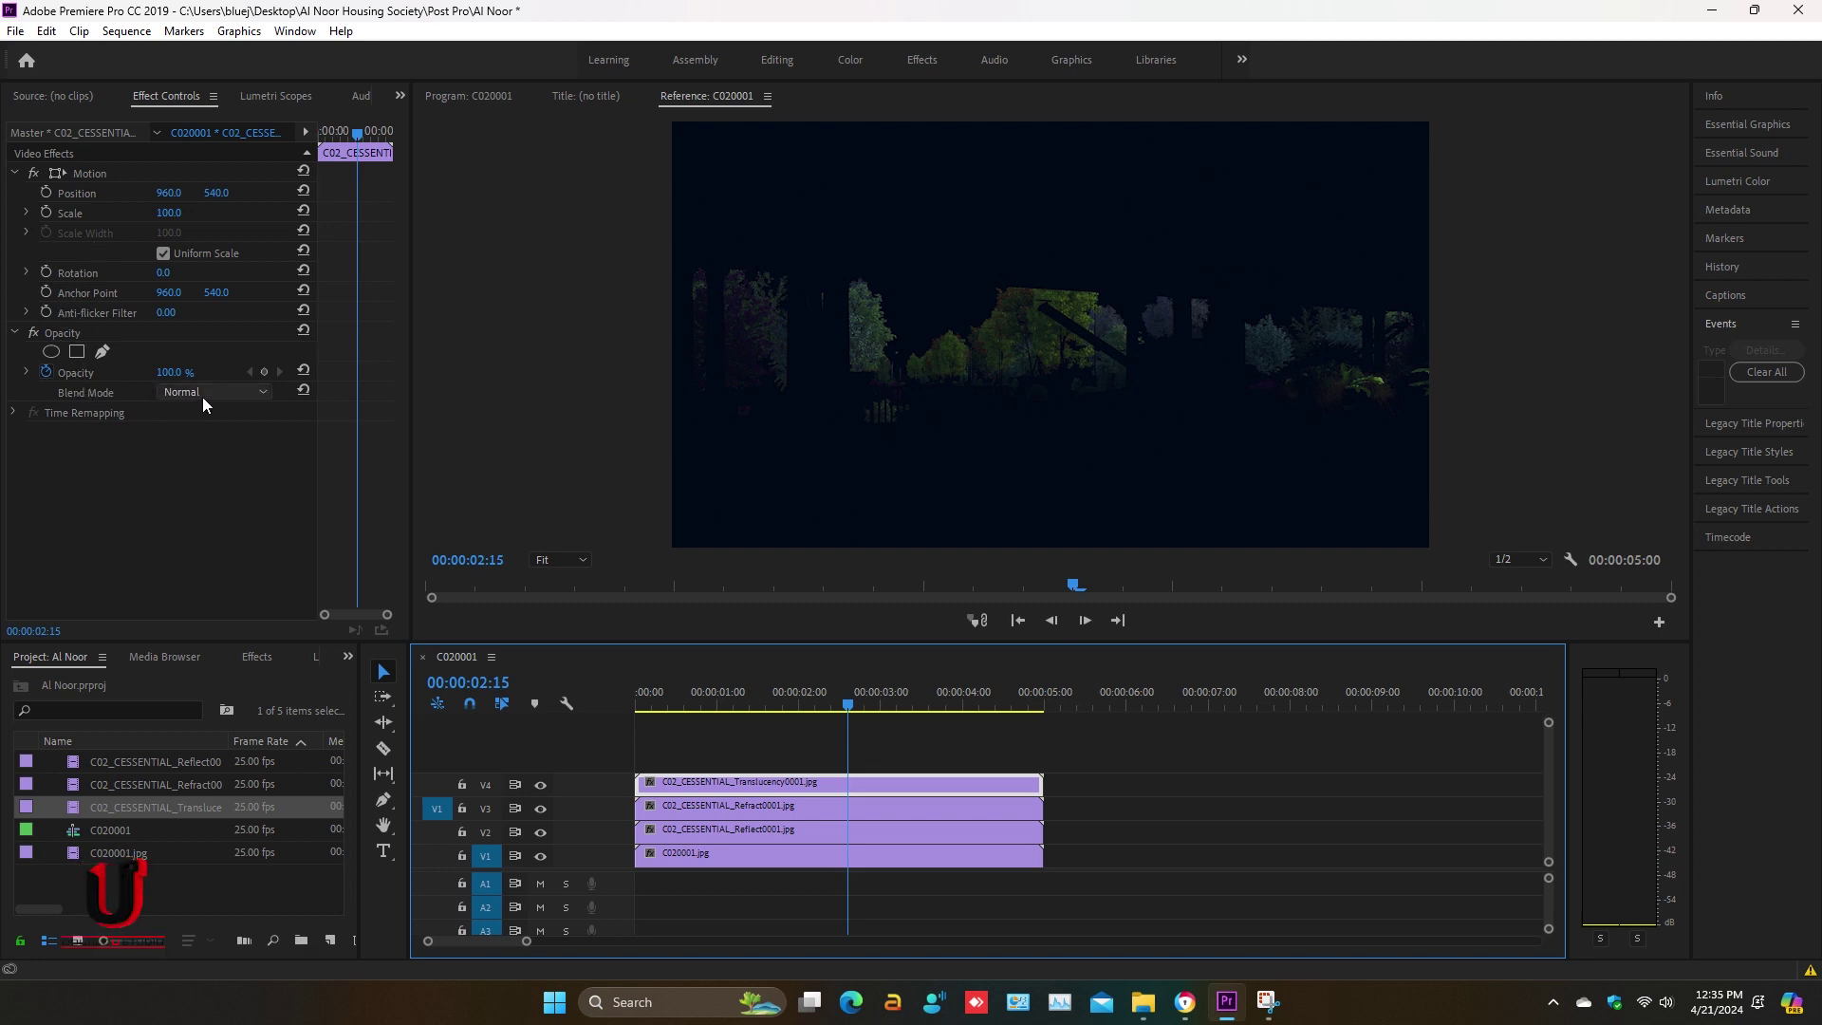
{"action": "left_click", "coordinate": [207, 395]}
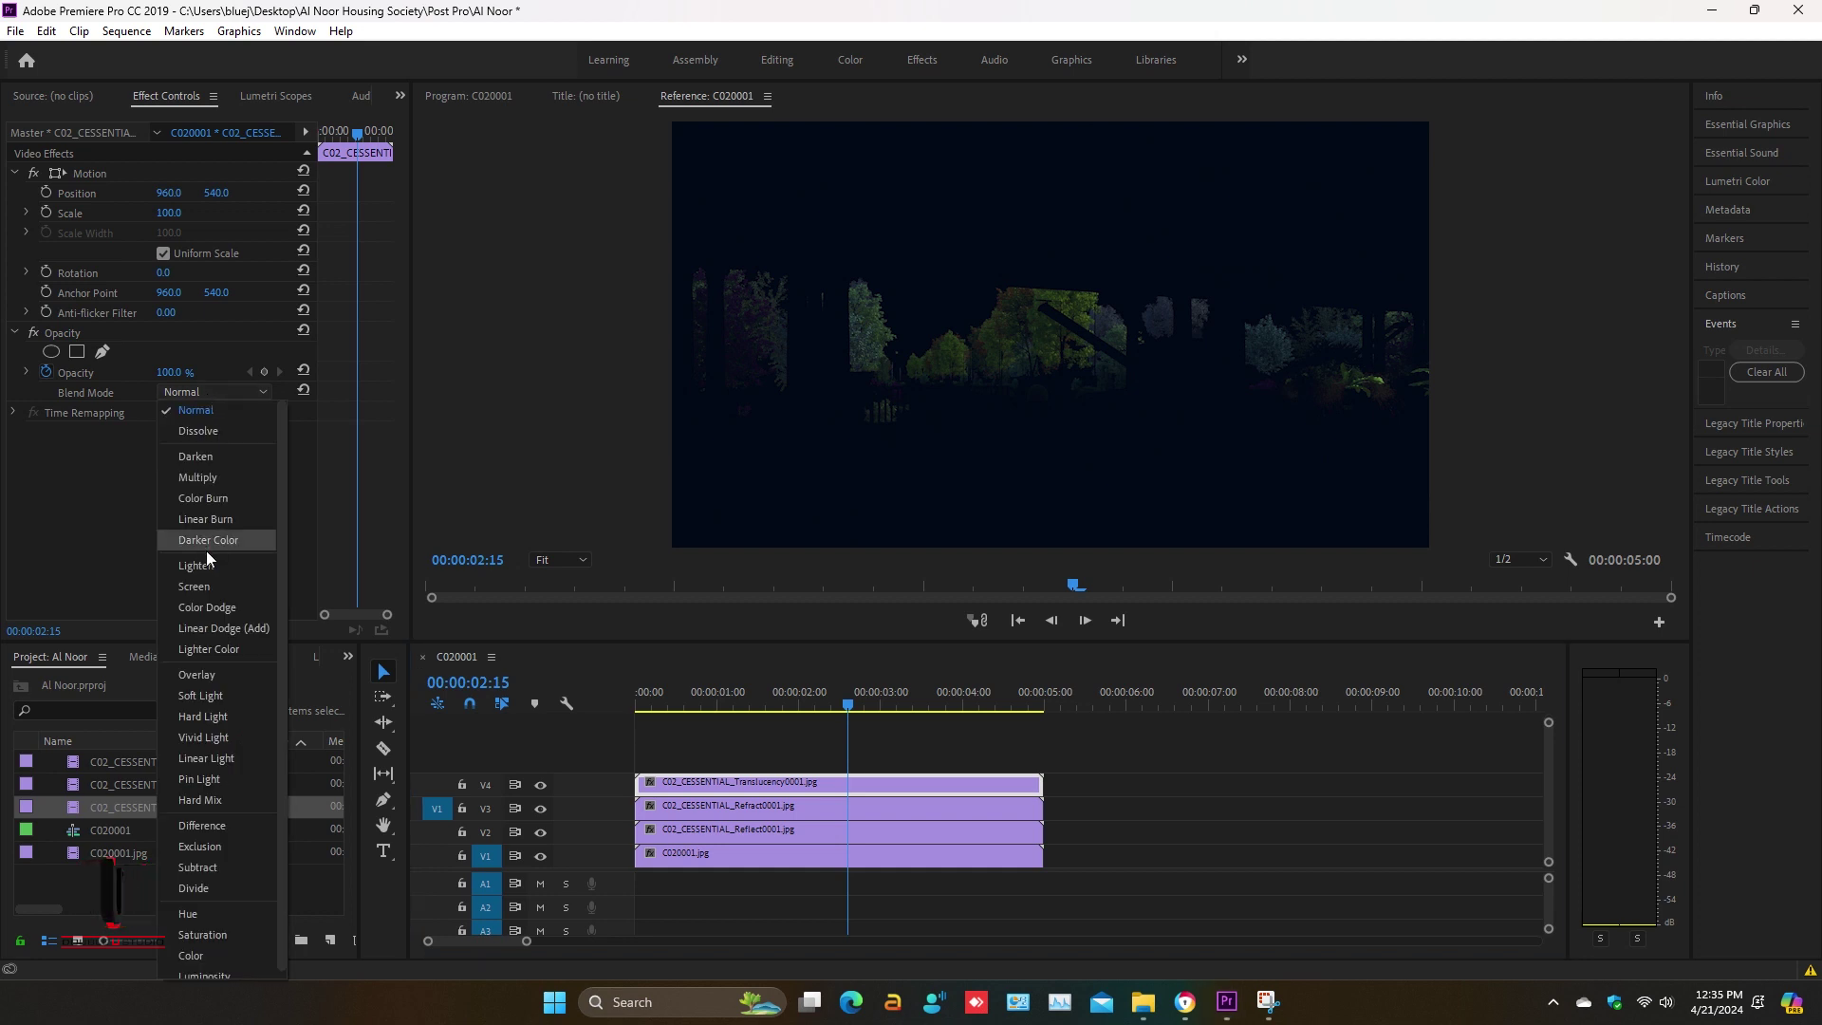
{"action": "left_click", "coordinate": [189, 612]}
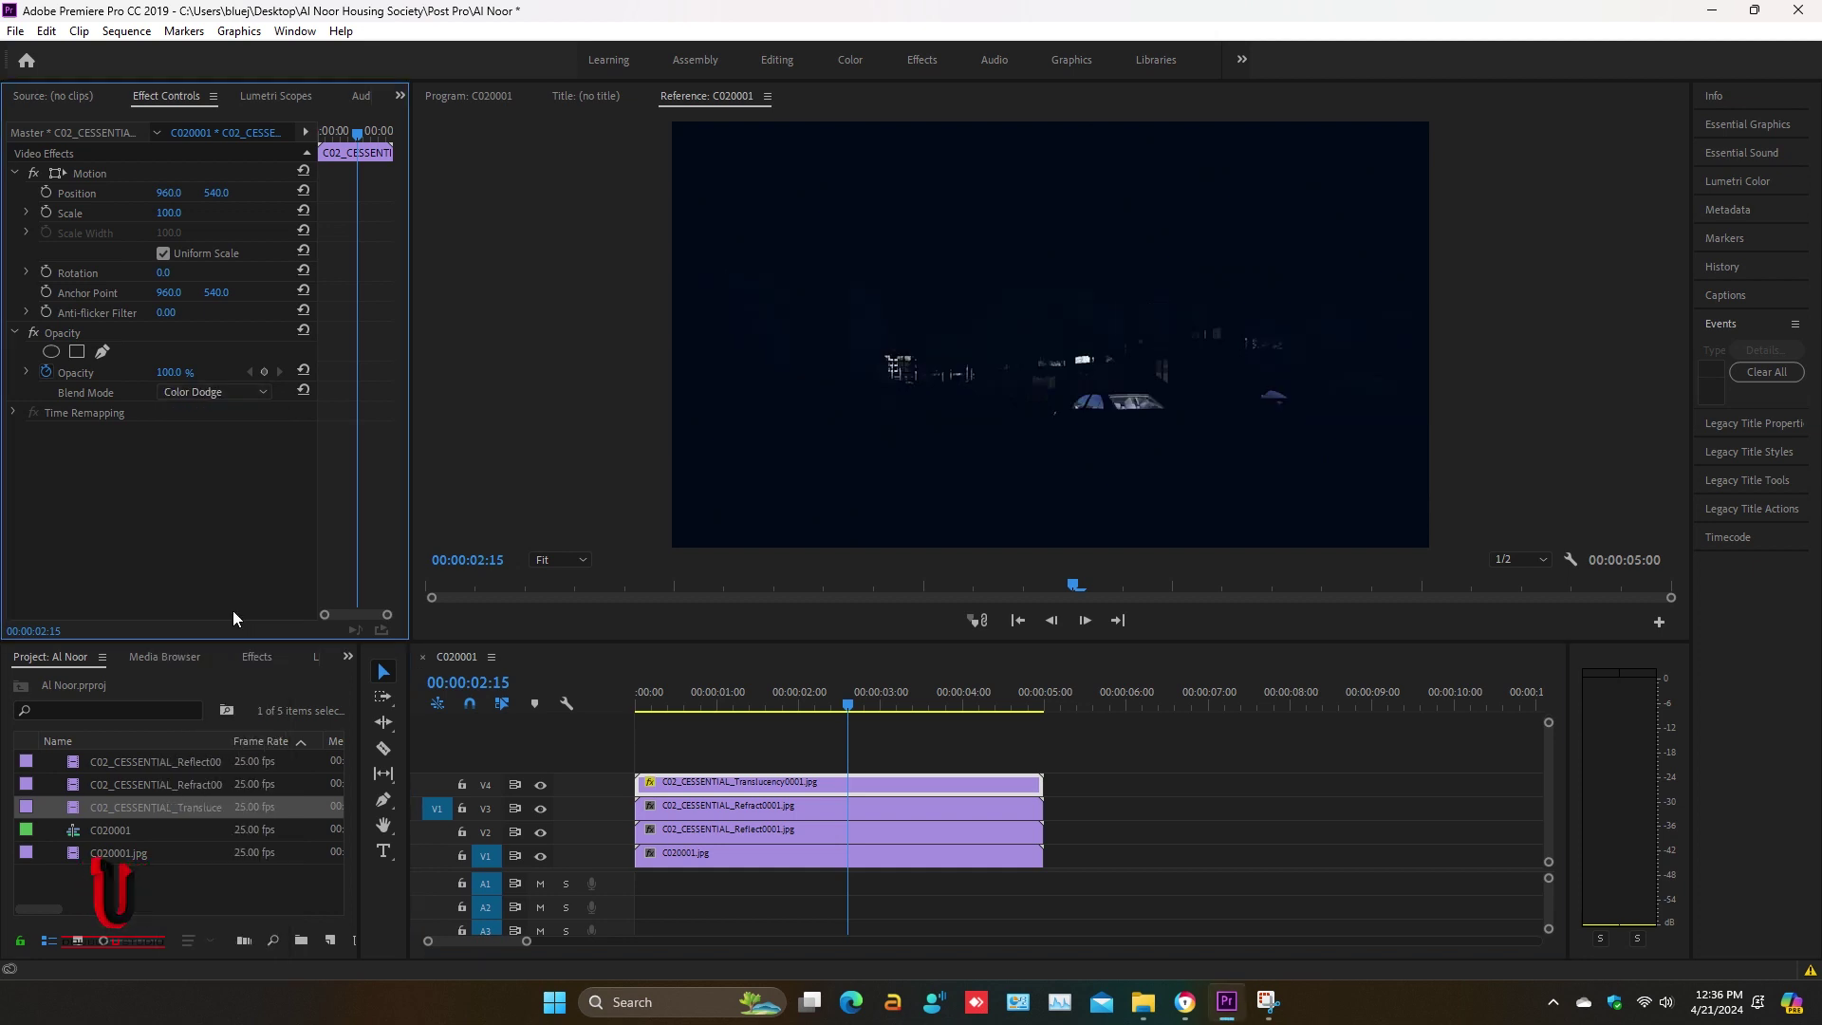
- Set the Refract clip on V3 to the Color Dodge blend mode
{"action": "left_click", "coordinate": [718, 808]}
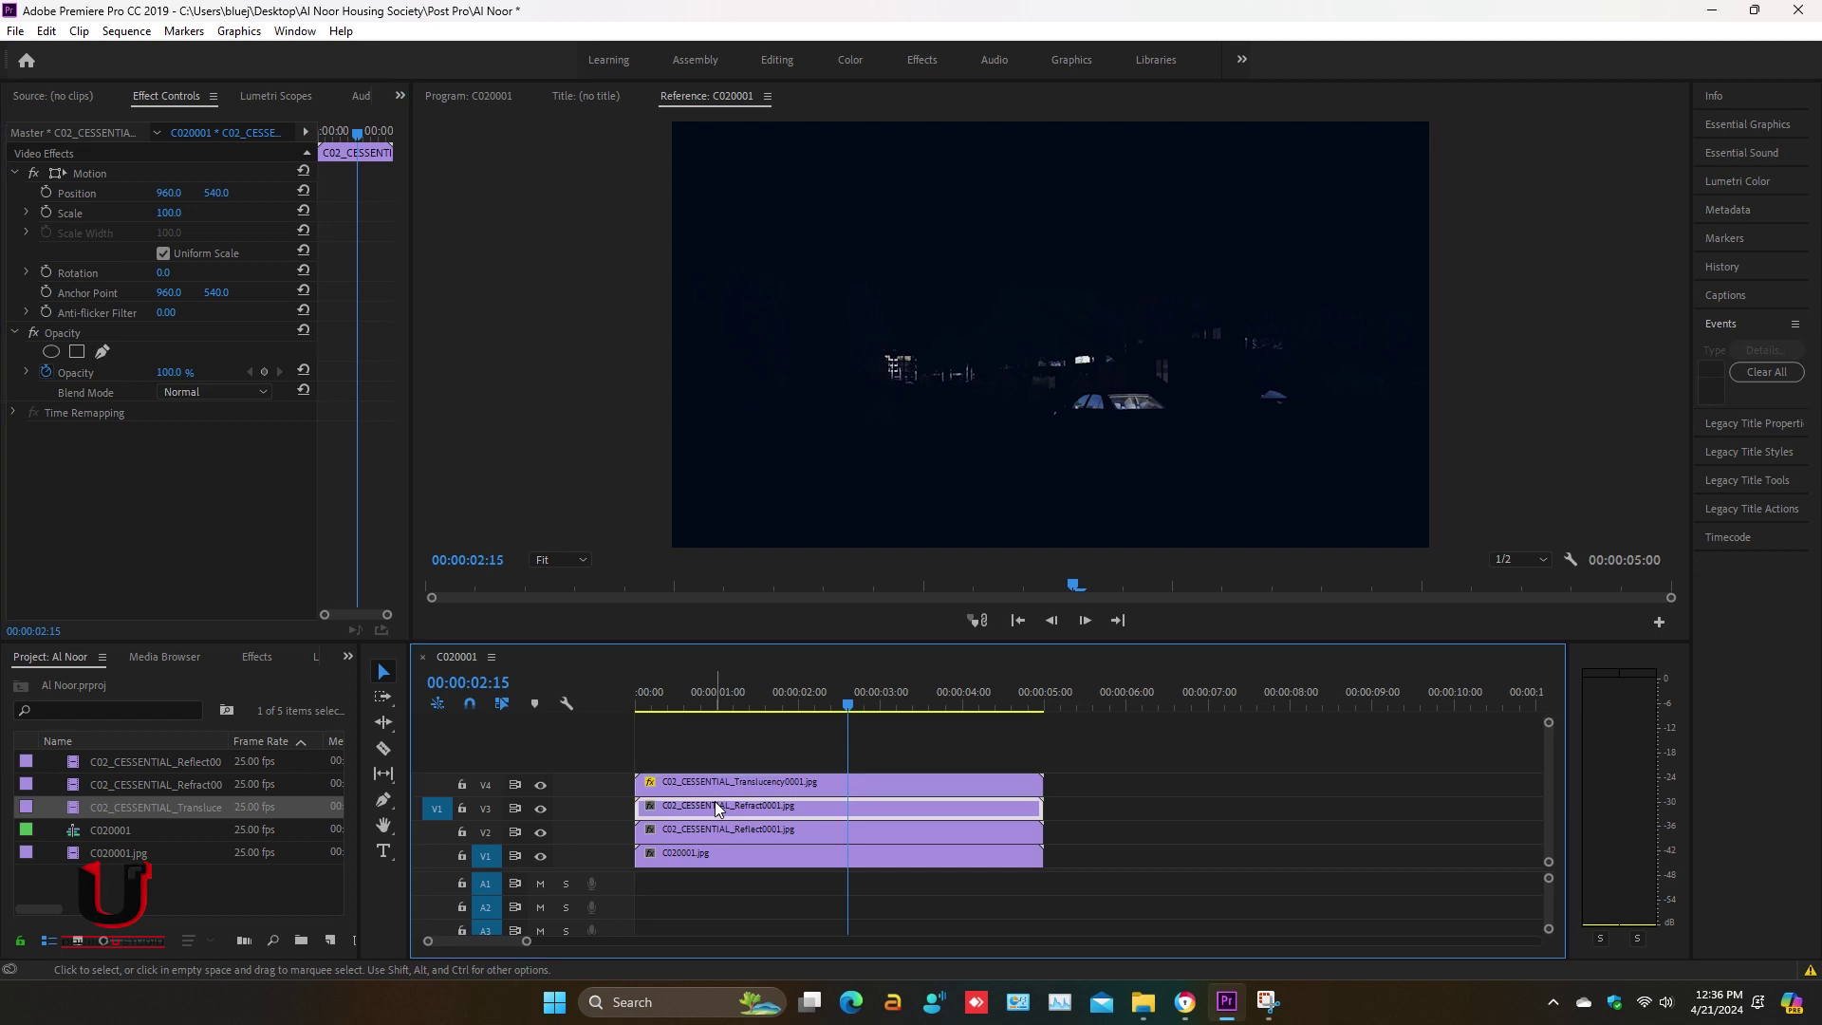
{"action": "left_click", "coordinate": [220, 393]}
{"action": "left_click", "coordinate": [225, 612]}
- Set the Reflect clip to Color Dodge and isolate it by hiding the Translucency and Refract tracks
{"action": "left_click", "coordinate": [767, 828]}
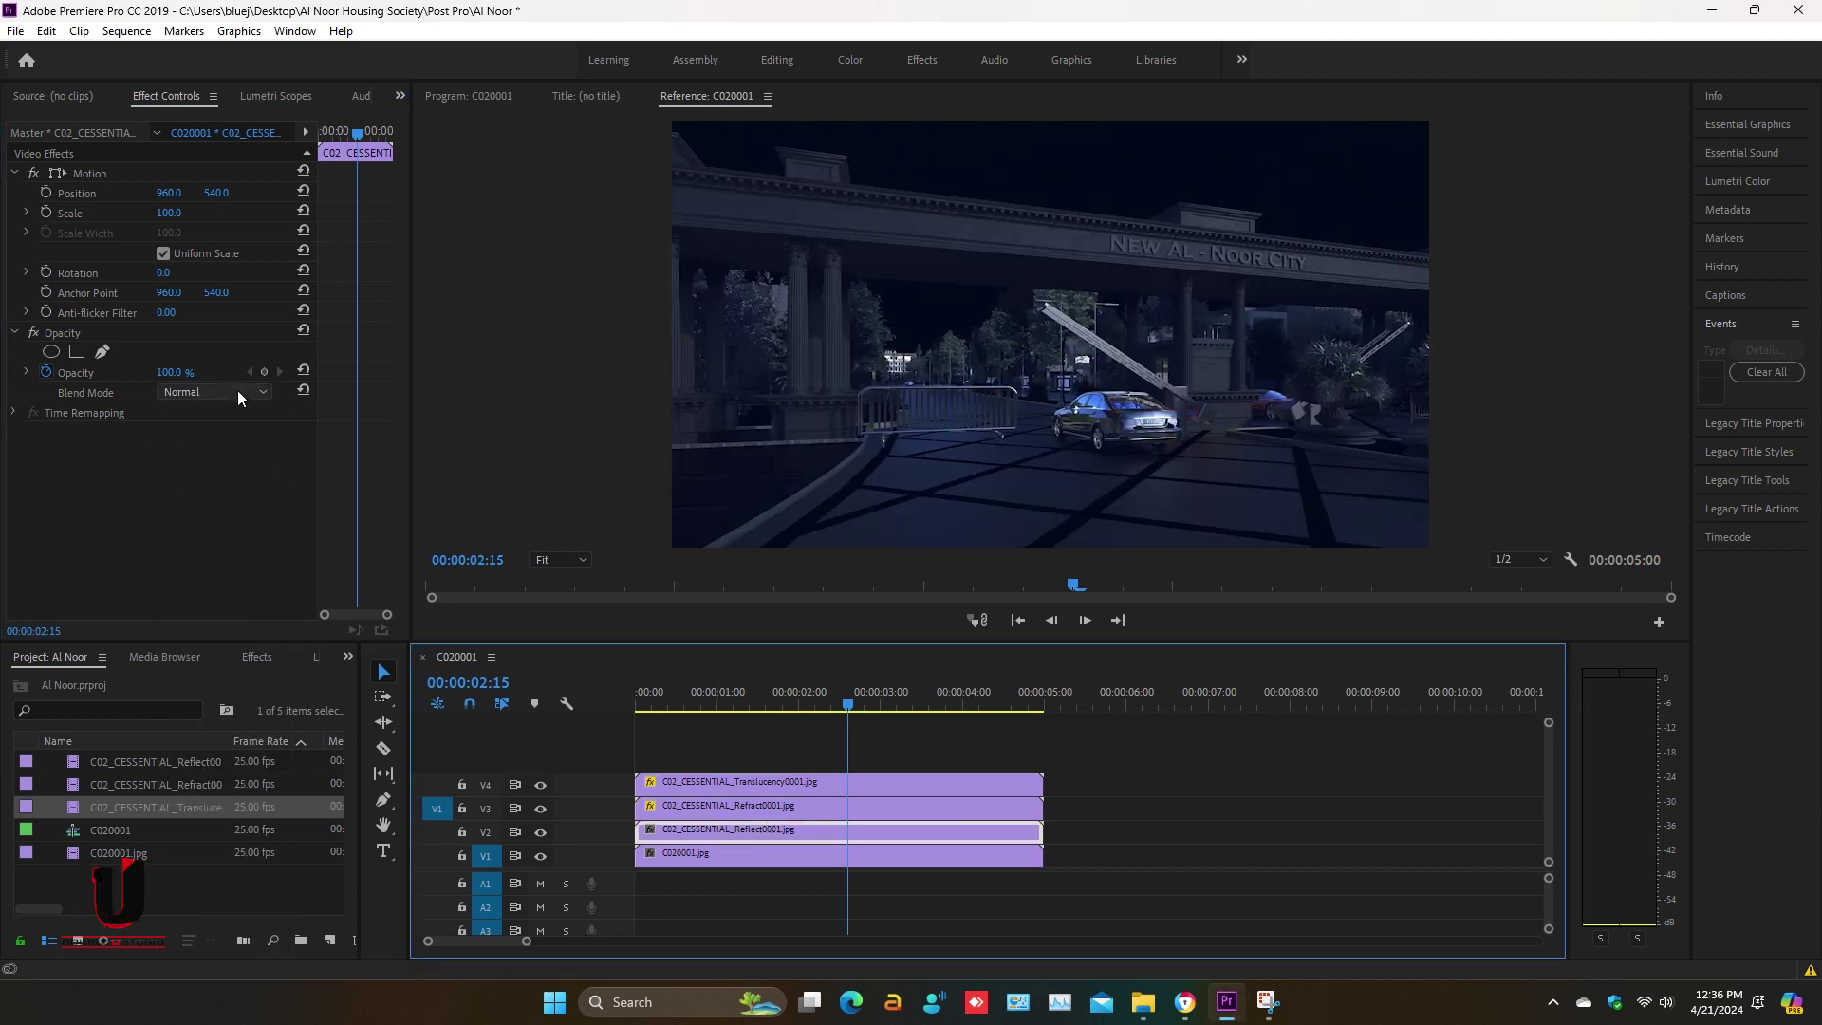
{"action": "left_click", "coordinate": [237, 390]}
{"action": "left_click", "coordinate": [232, 607]}
{"action": "left_click_drag", "start_coordinate": [851, 709], "coordinate": [759, 704]}
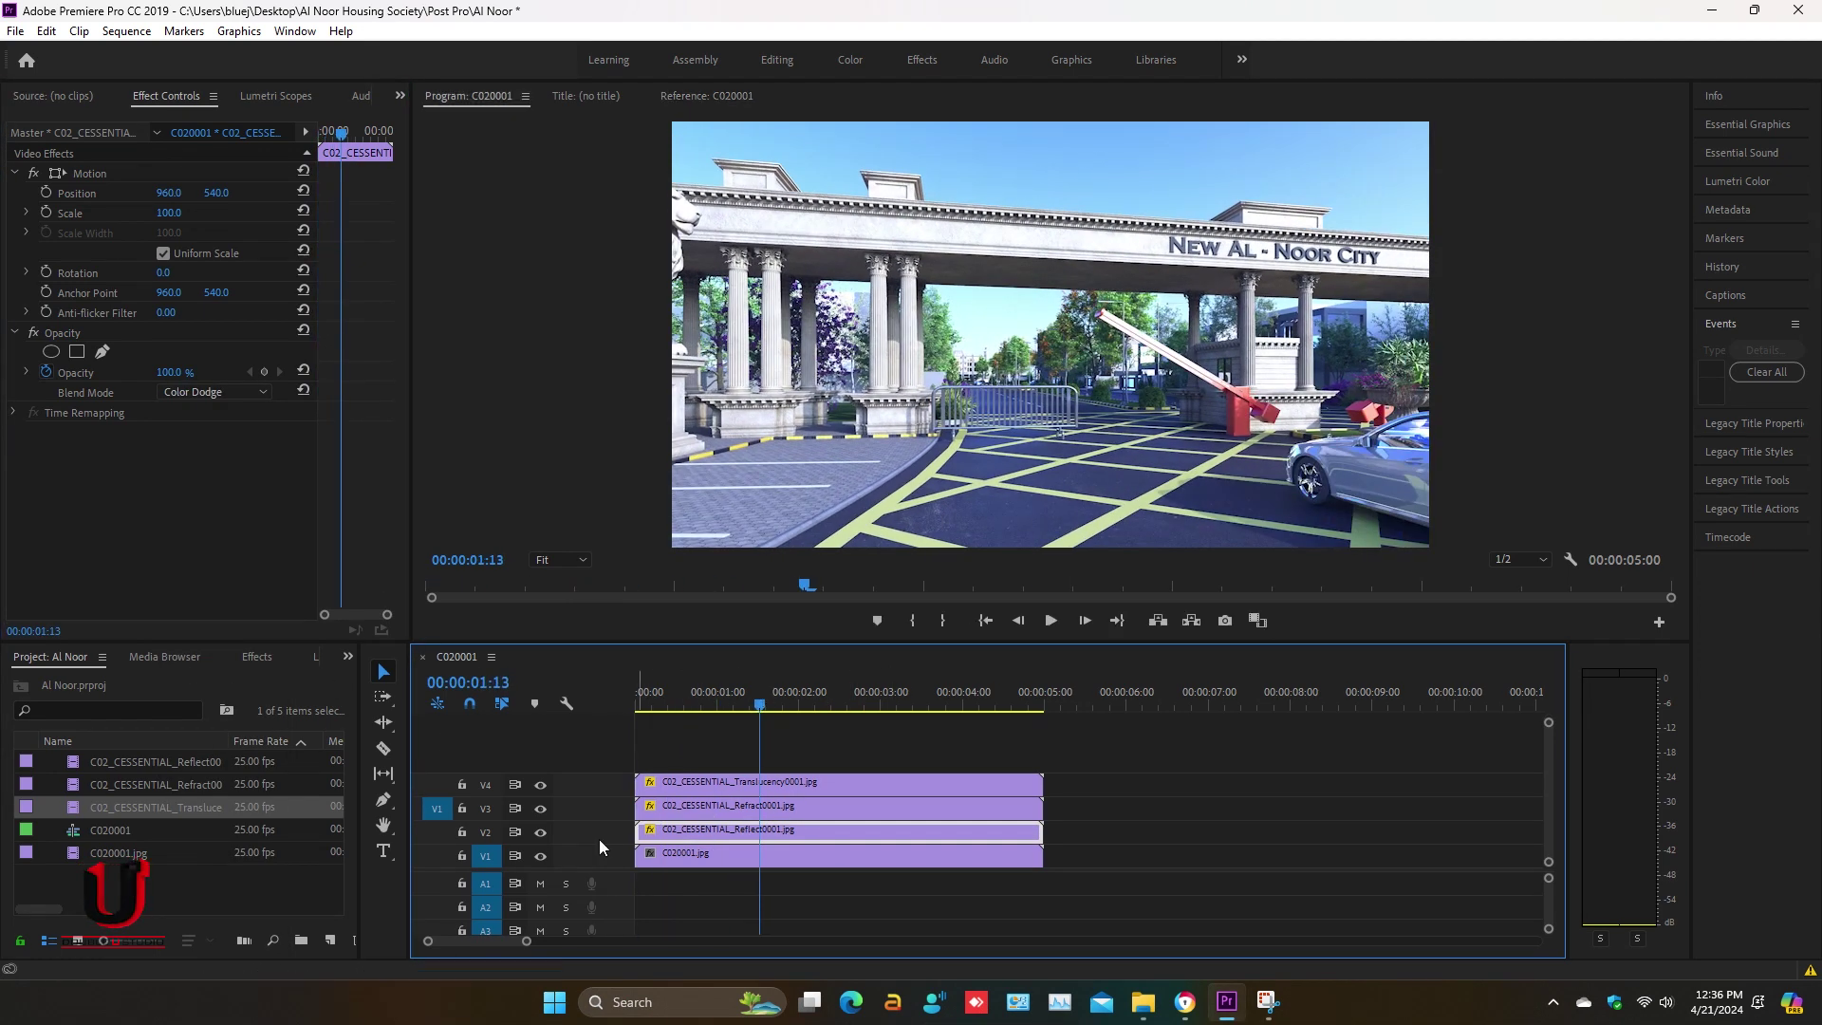
{"action": "left_click", "coordinate": [538, 808]}
{"action": "left_click", "coordinate": [539, 784]}
{"action": "key", "text": "space"}
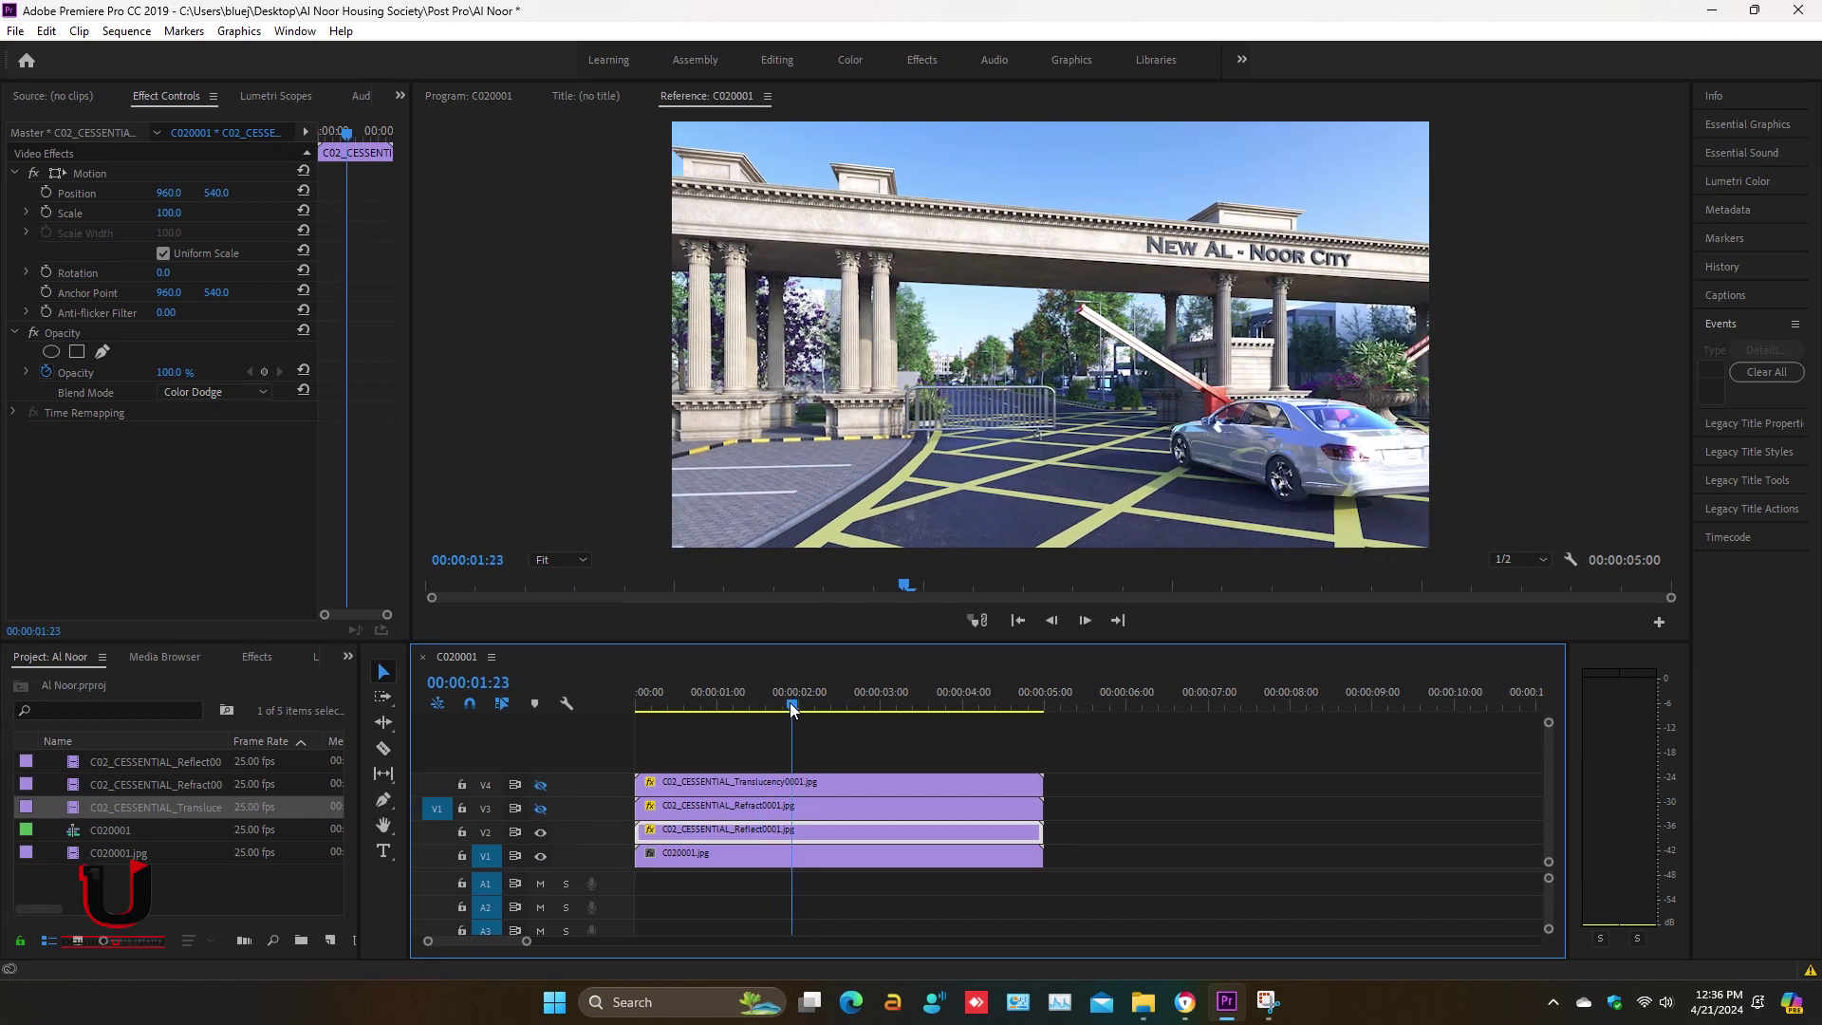
{"action": "key", "text": "space"}
{"action": "left_click", "coordinate": [540, 832]}
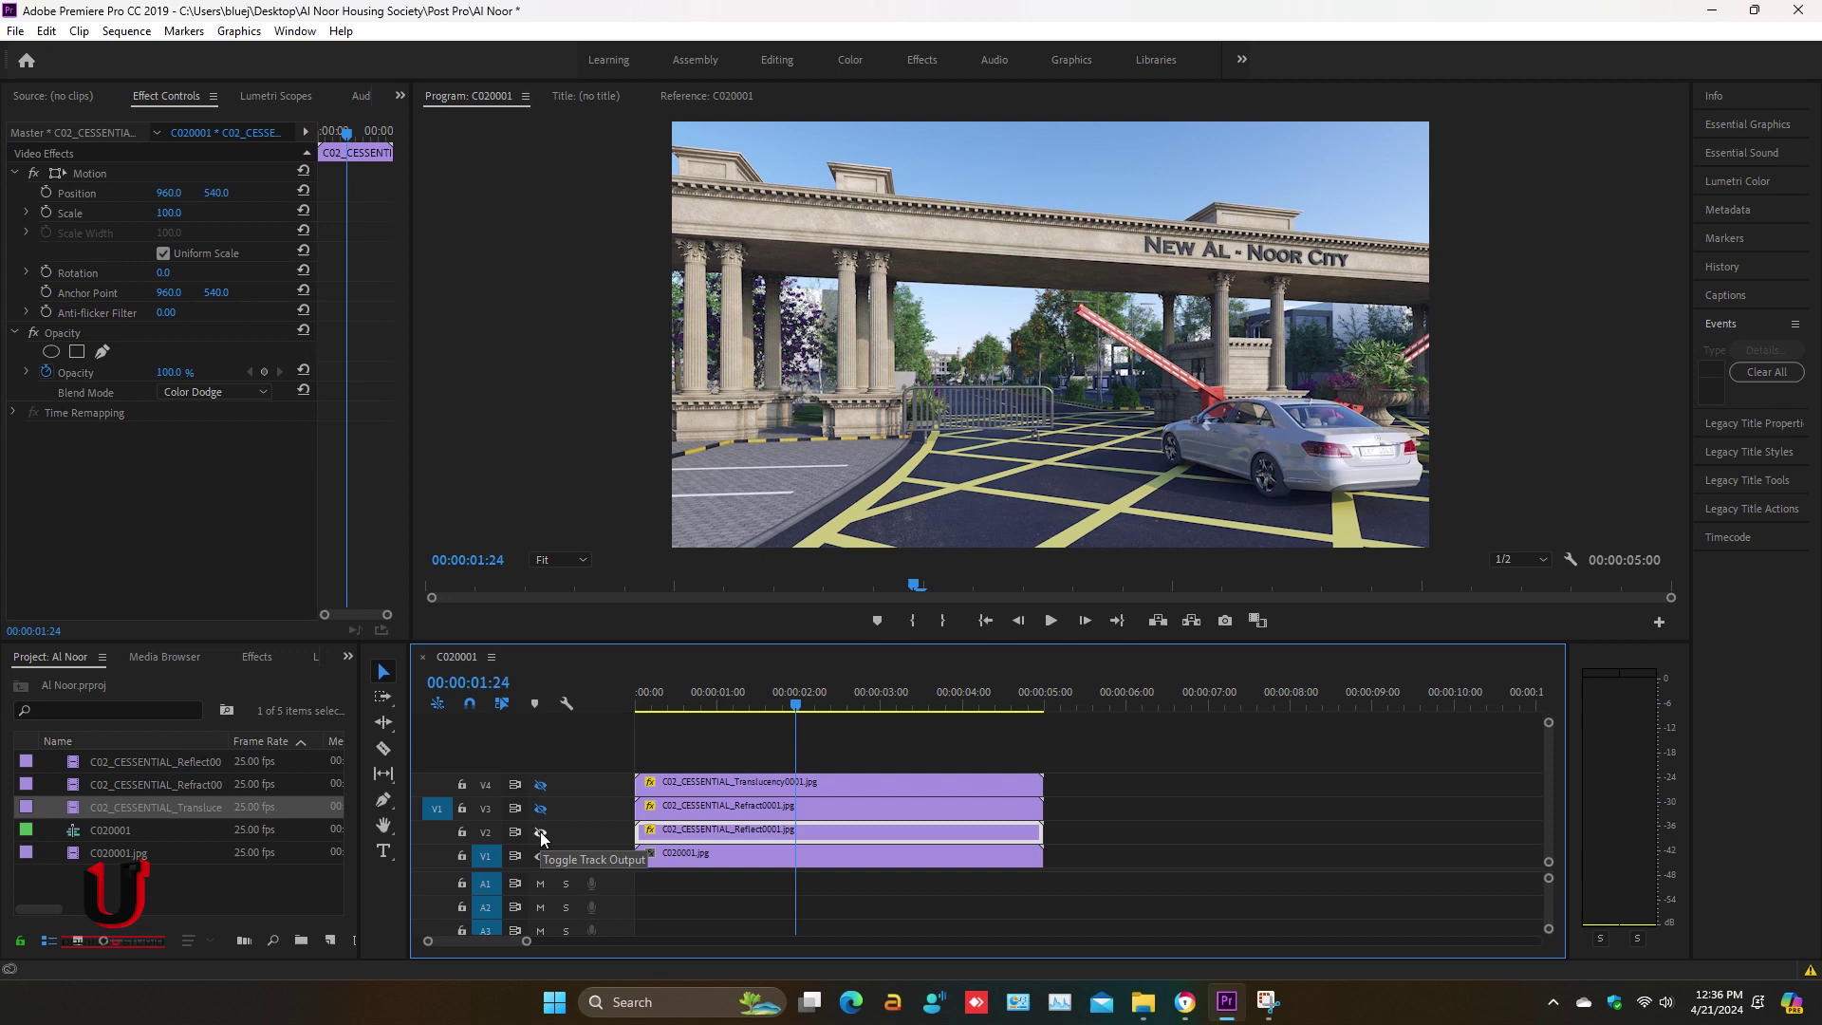
{"action": "left_click", "coordinate": [540, 833]}
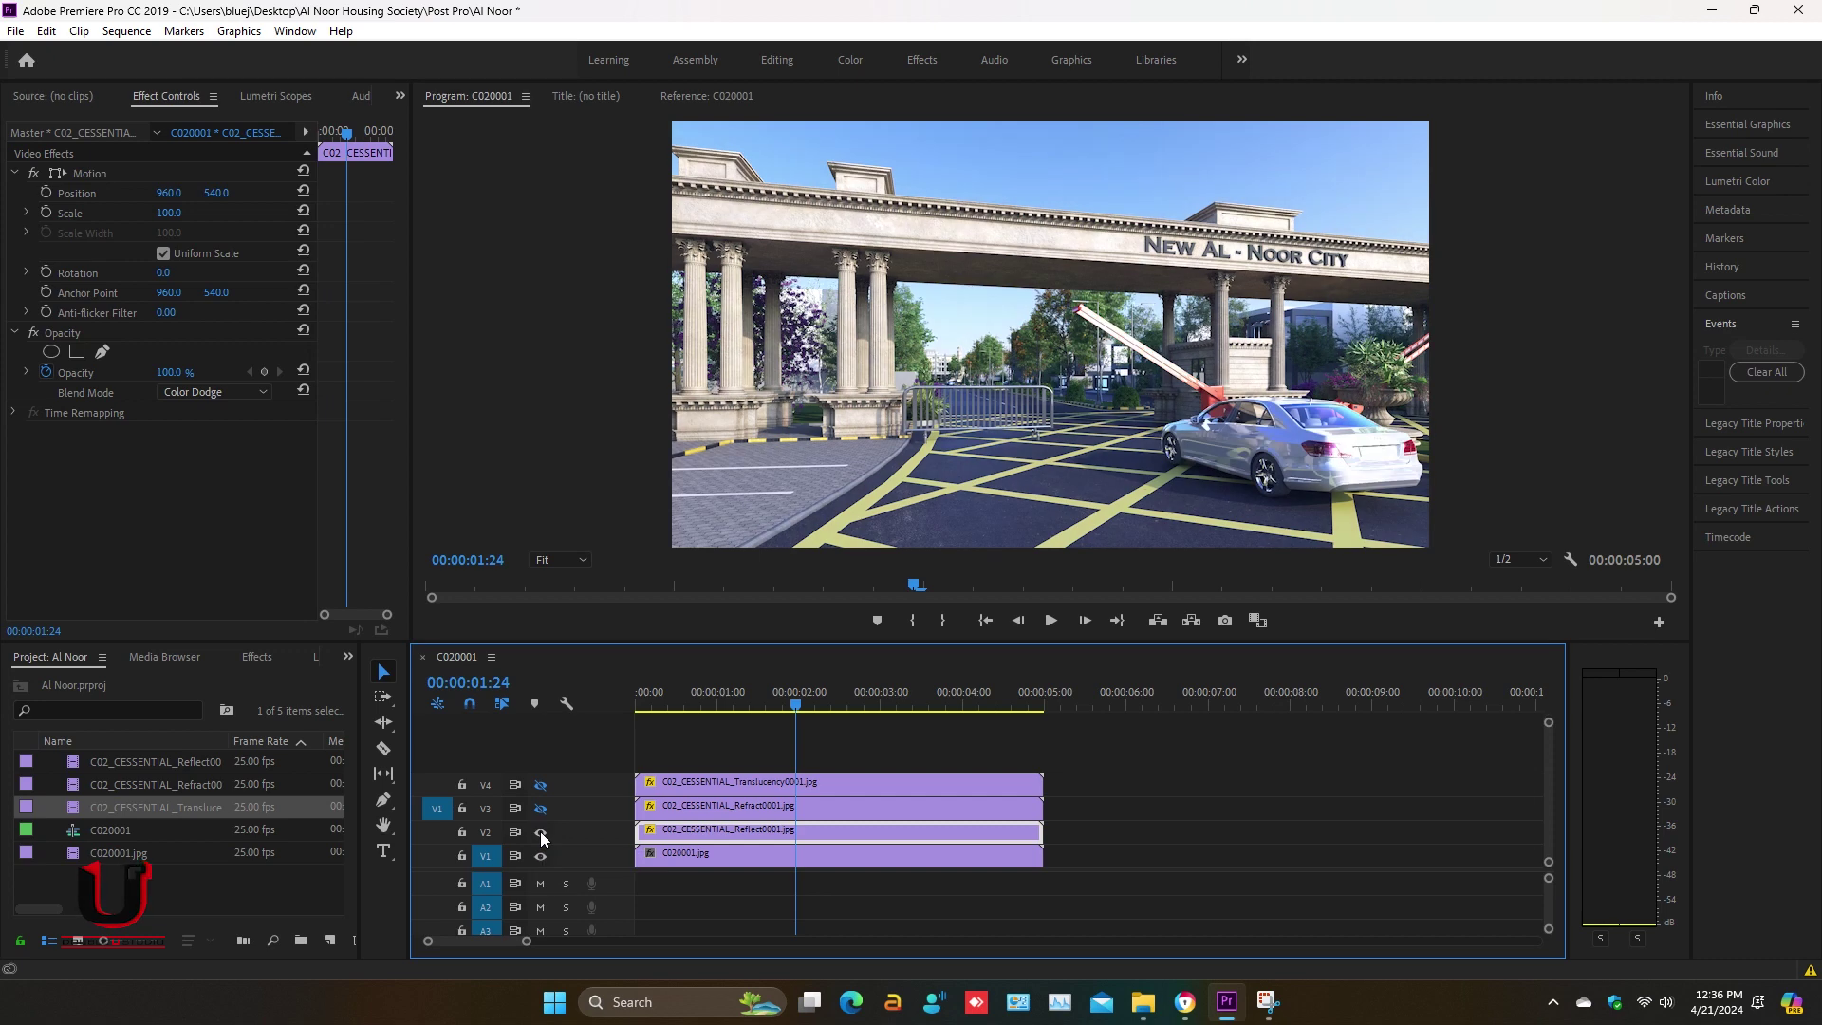
- Try Reflect opacity at 20% and 40%, settle on 20%, and show V2 in the composite
{"action": "left_click", "coordinate": [171, 374]}
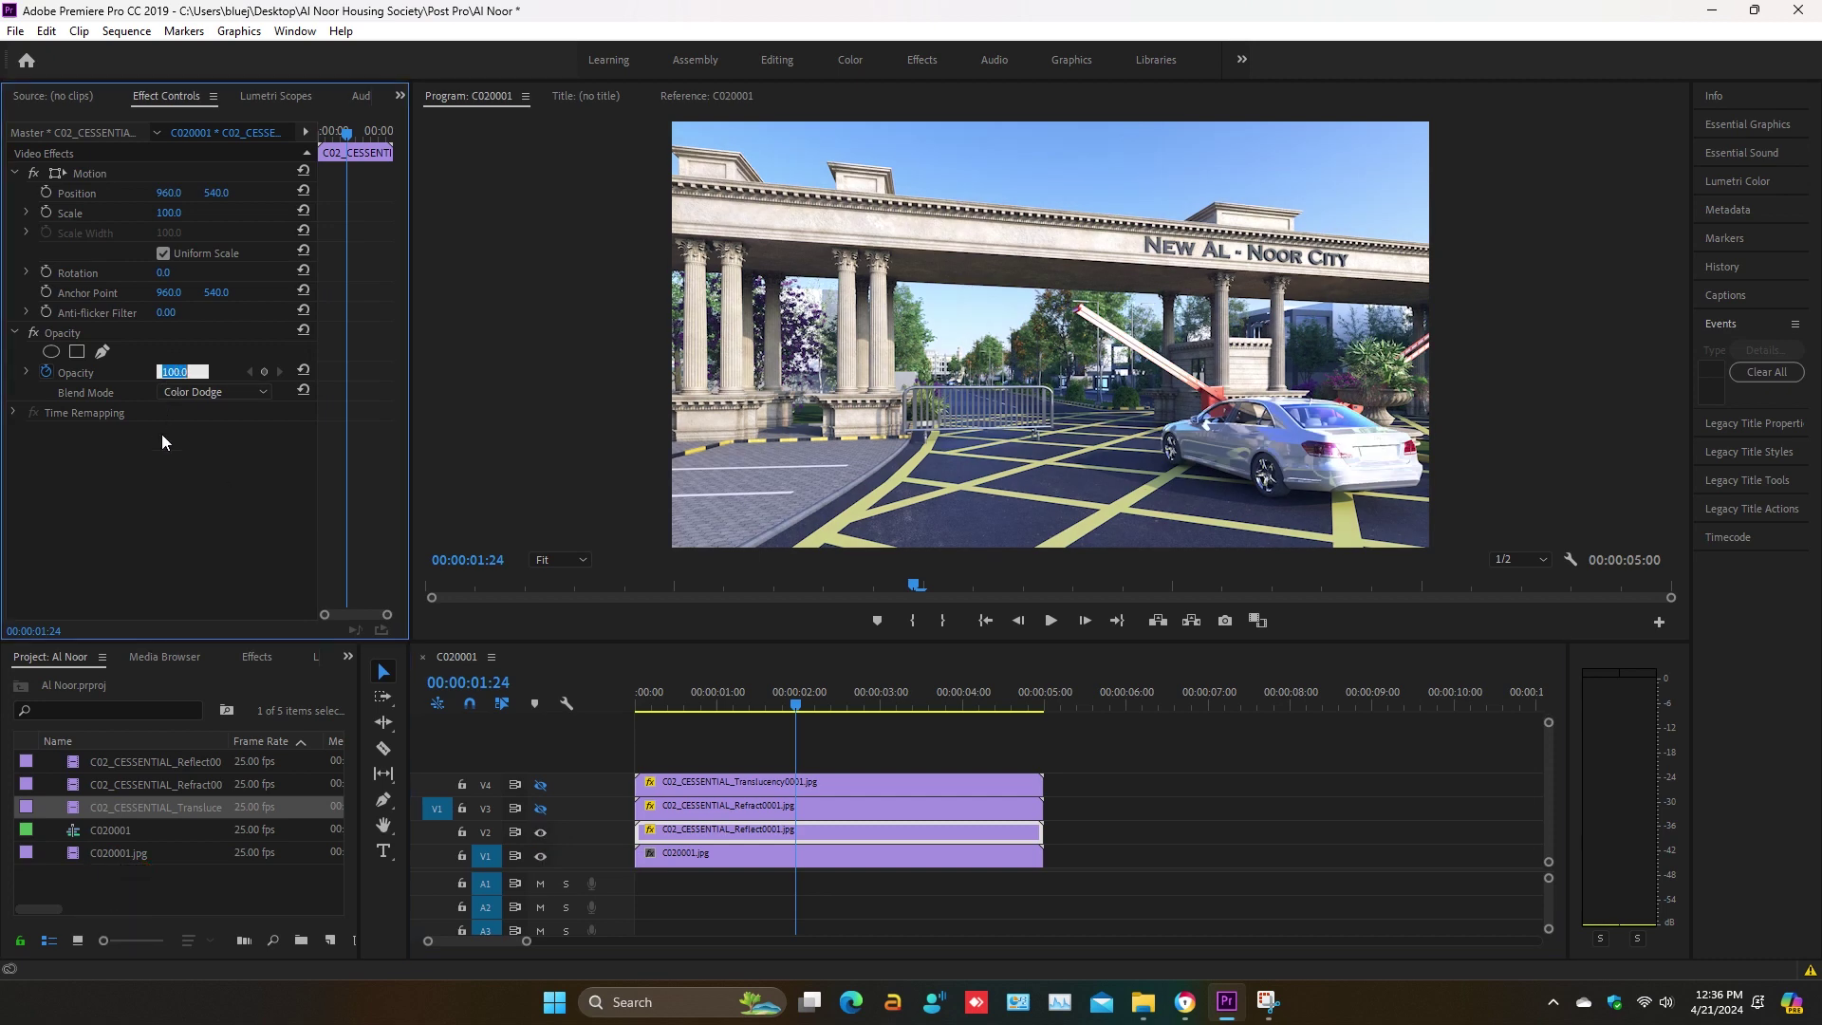
{"action": "type", "text": "20"}
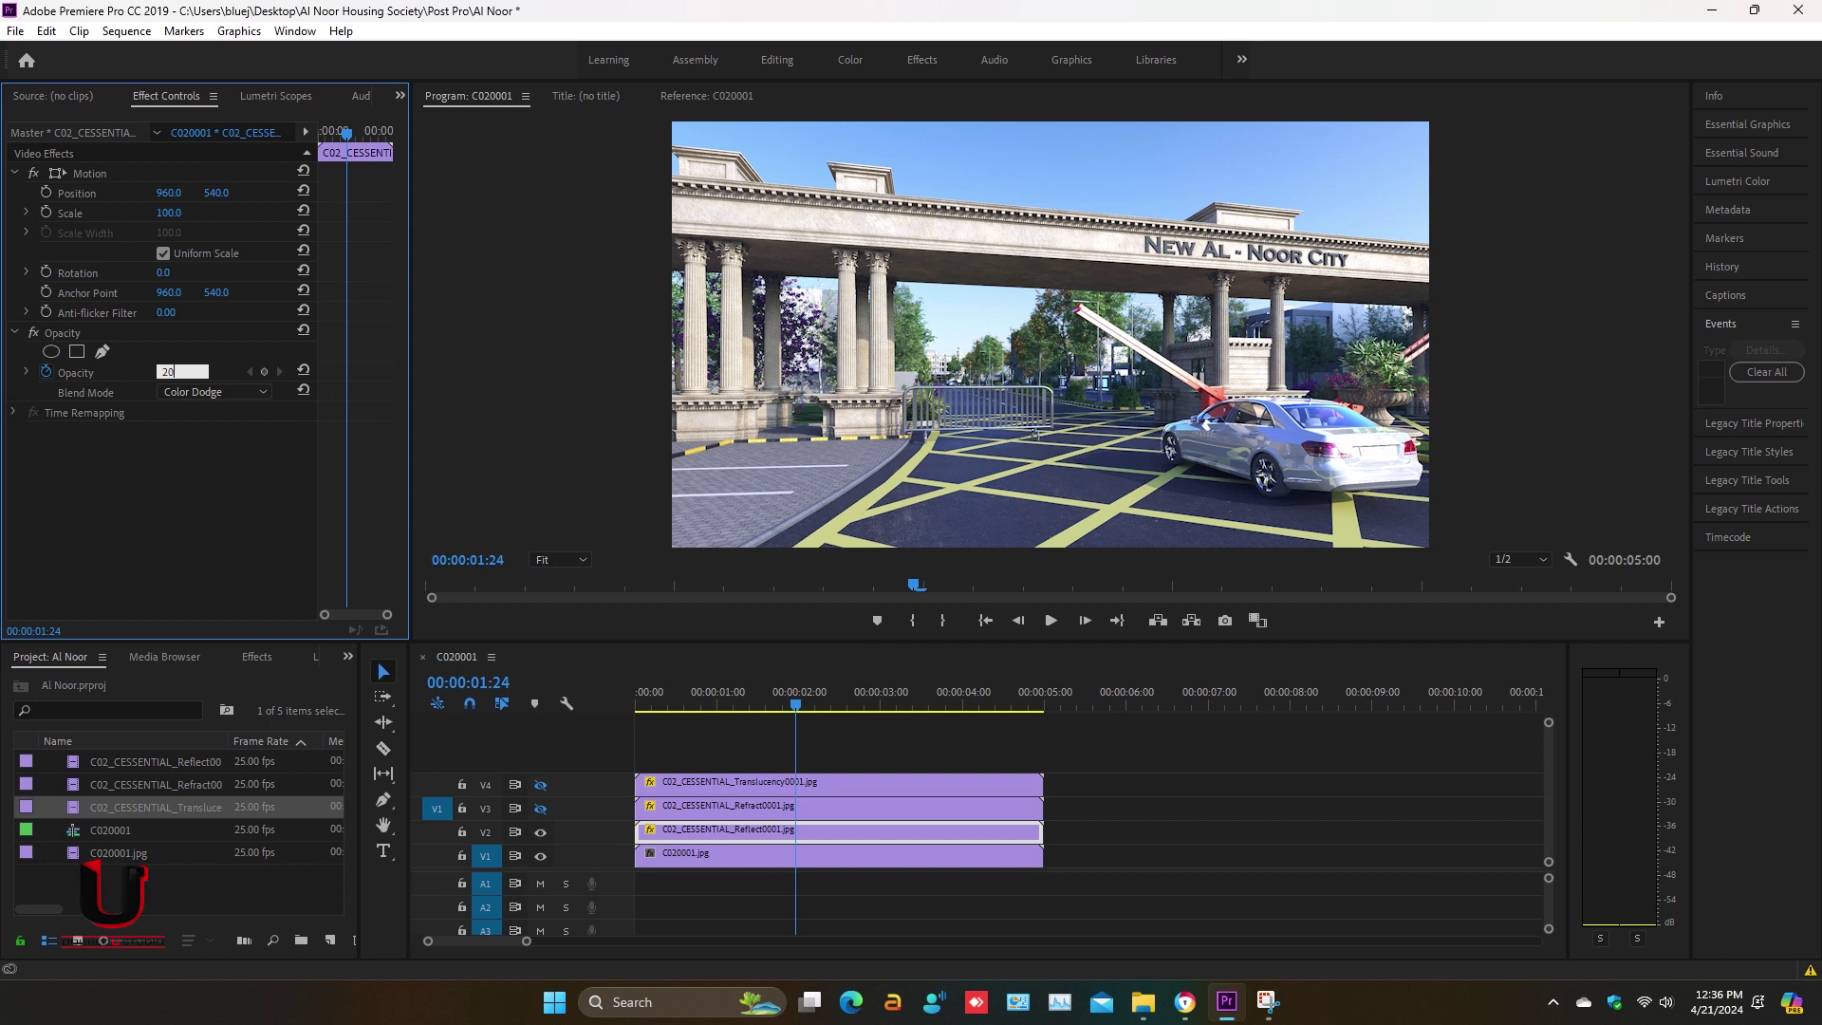
{"action": "key", "text": "Return"}
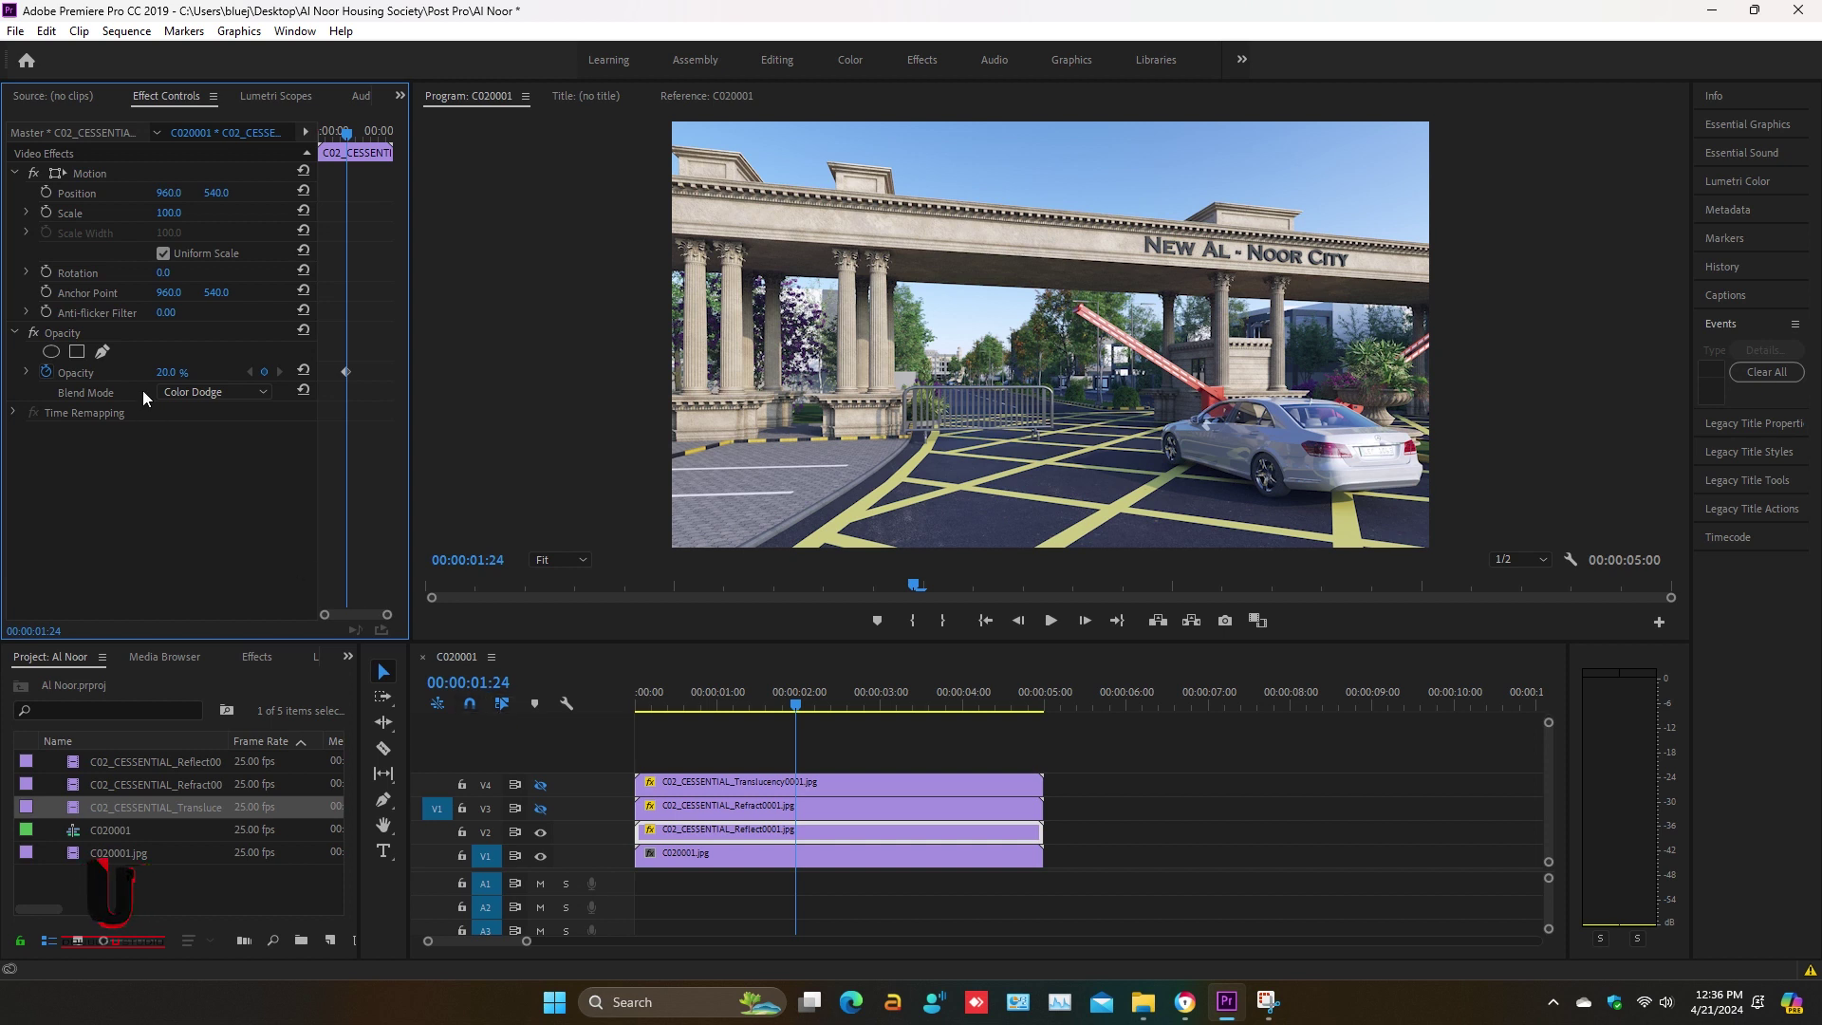
{"action": "left_click", "coordinate": [171, 373]}
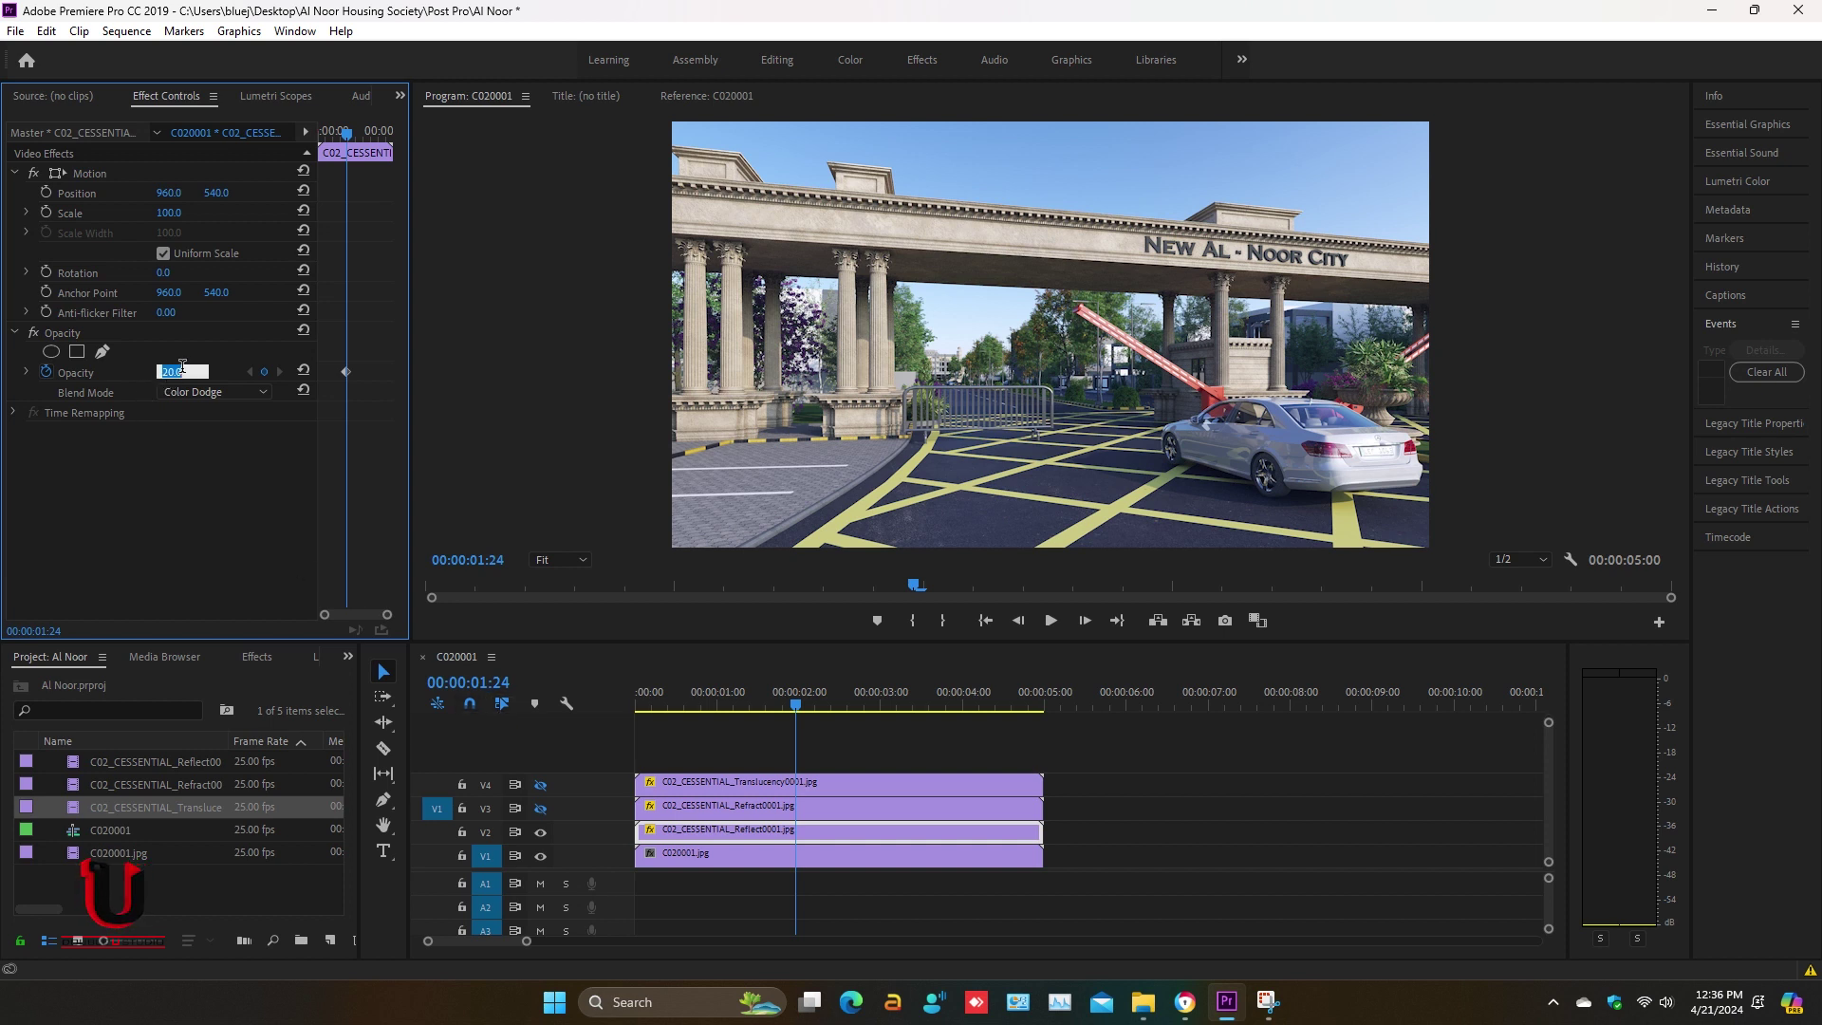
{"action": "type", "text": "40"}
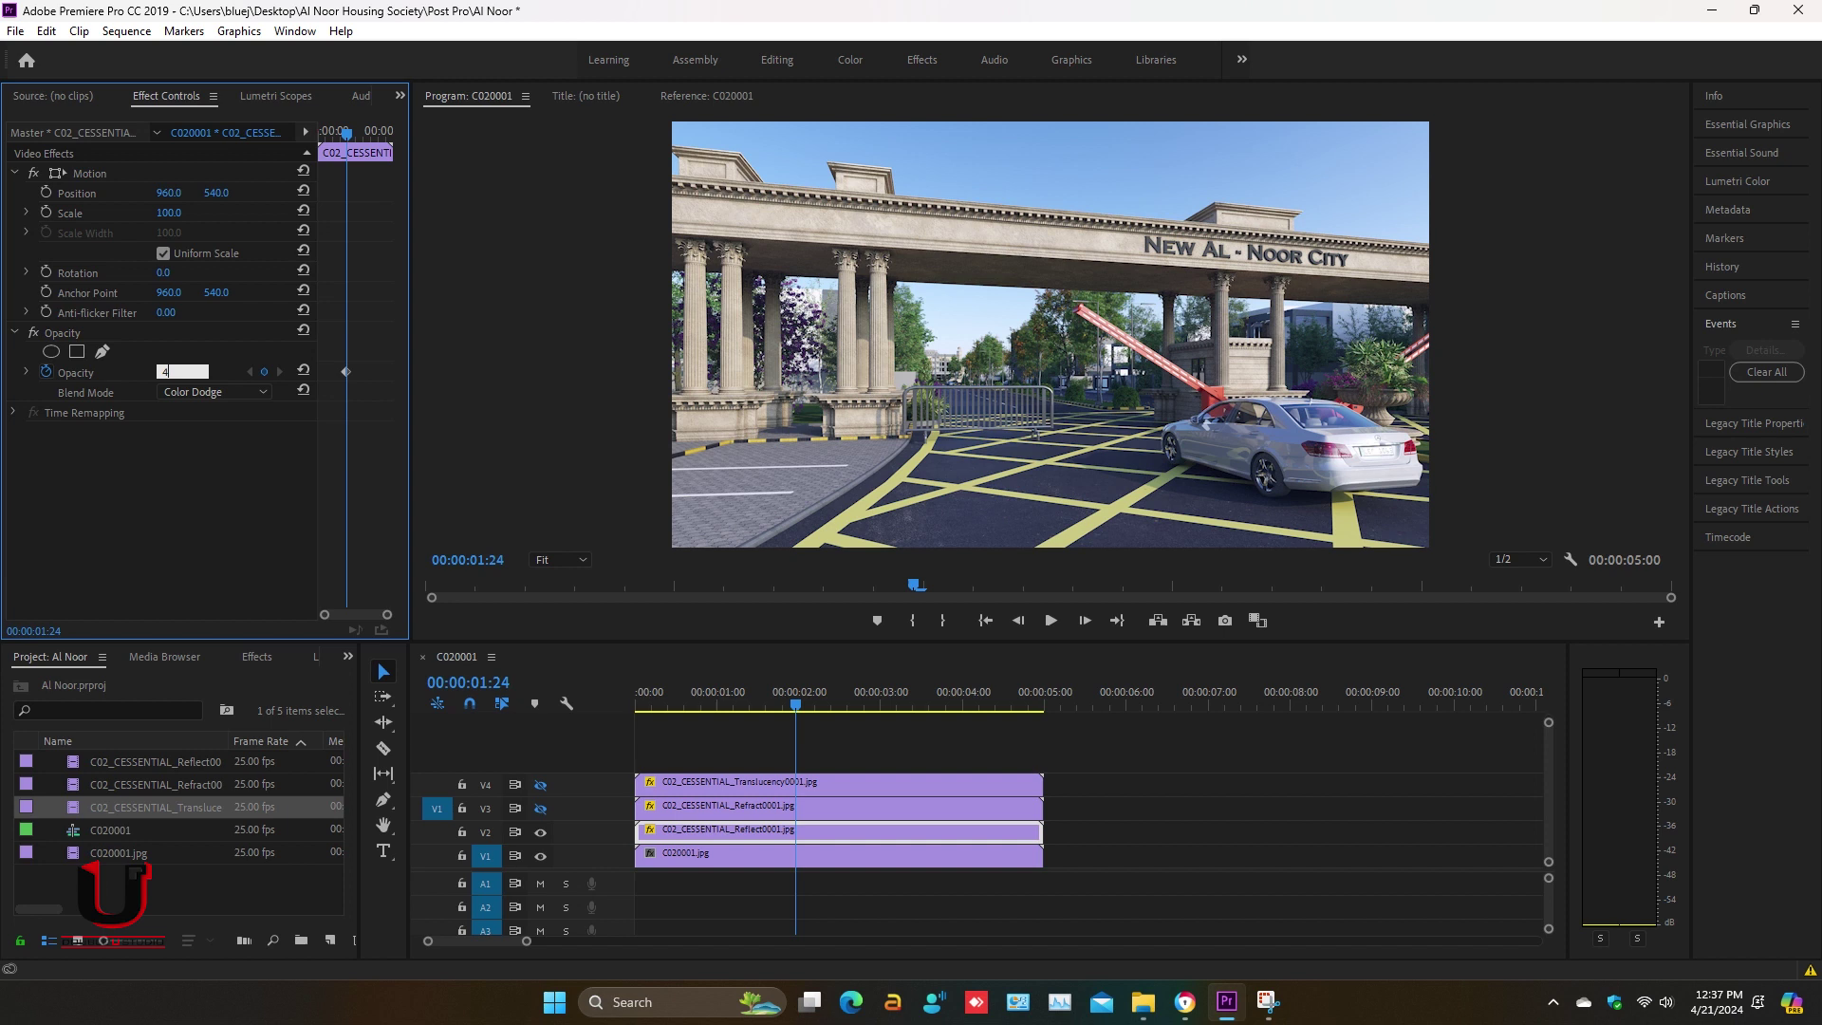
{"action": "key", "text": "Return"}
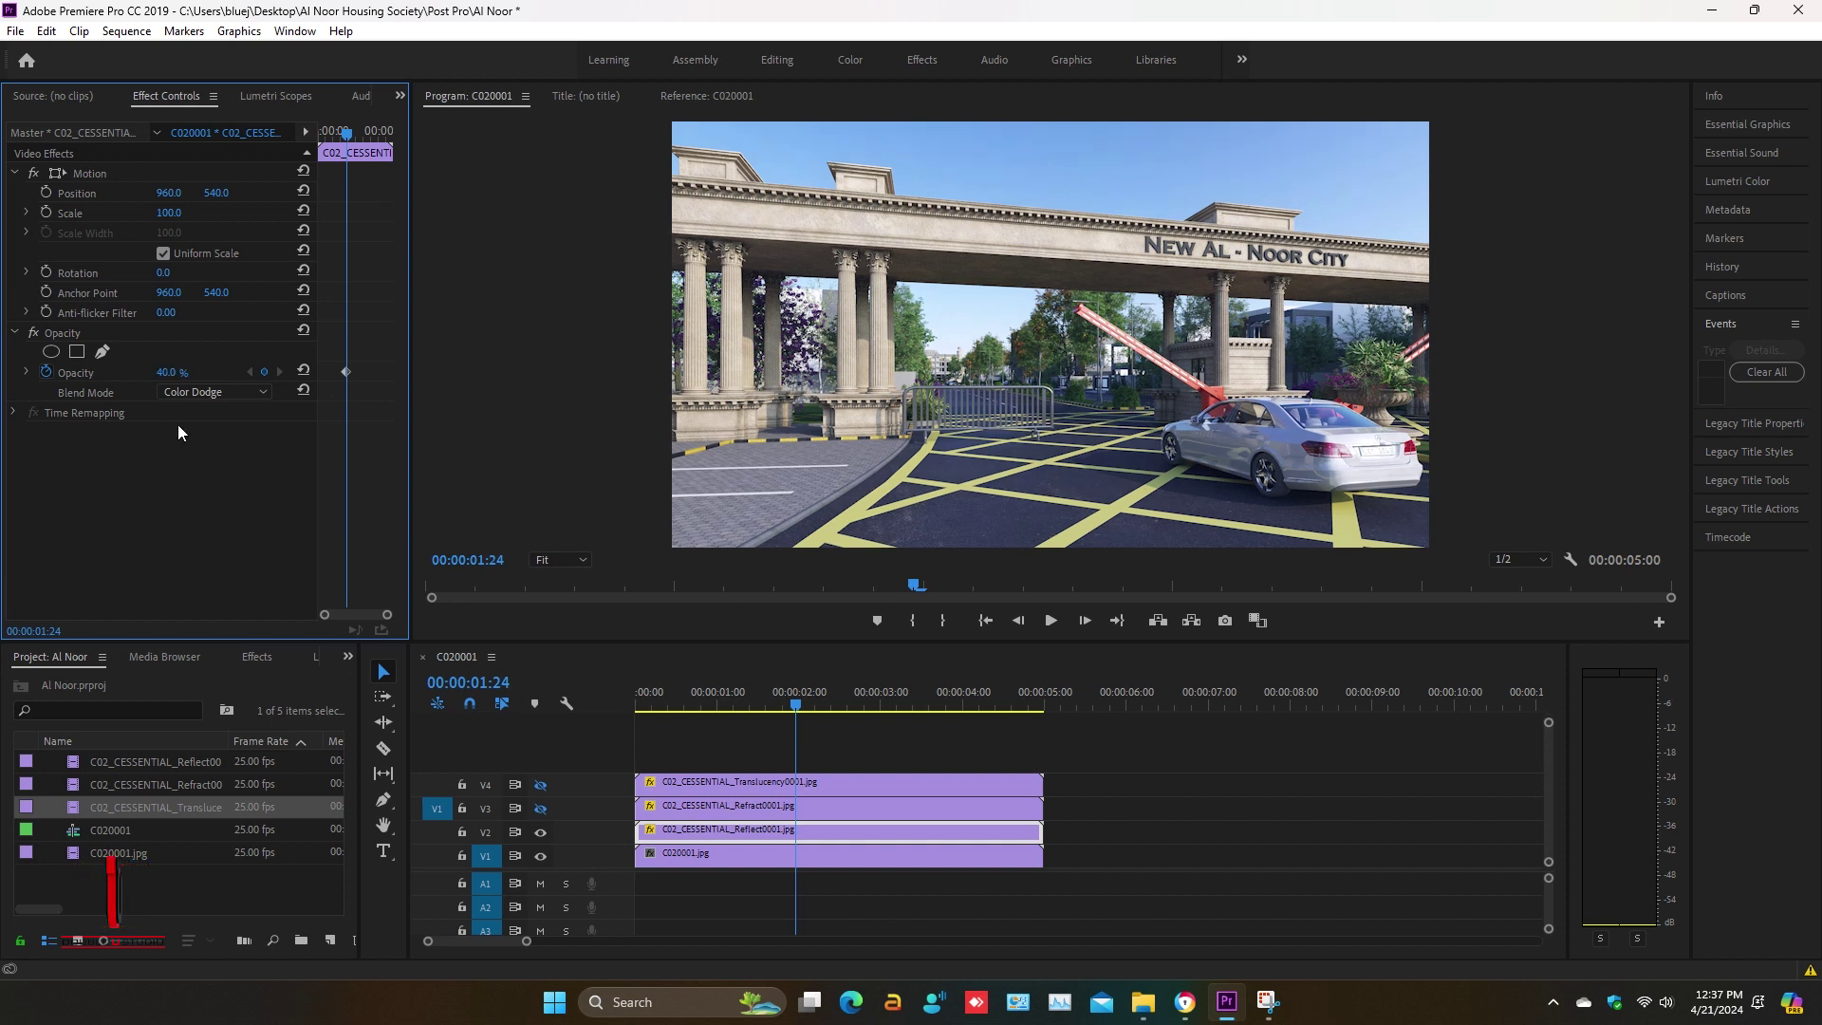
{"action": "left_click", "coordinate": [169, 371]}
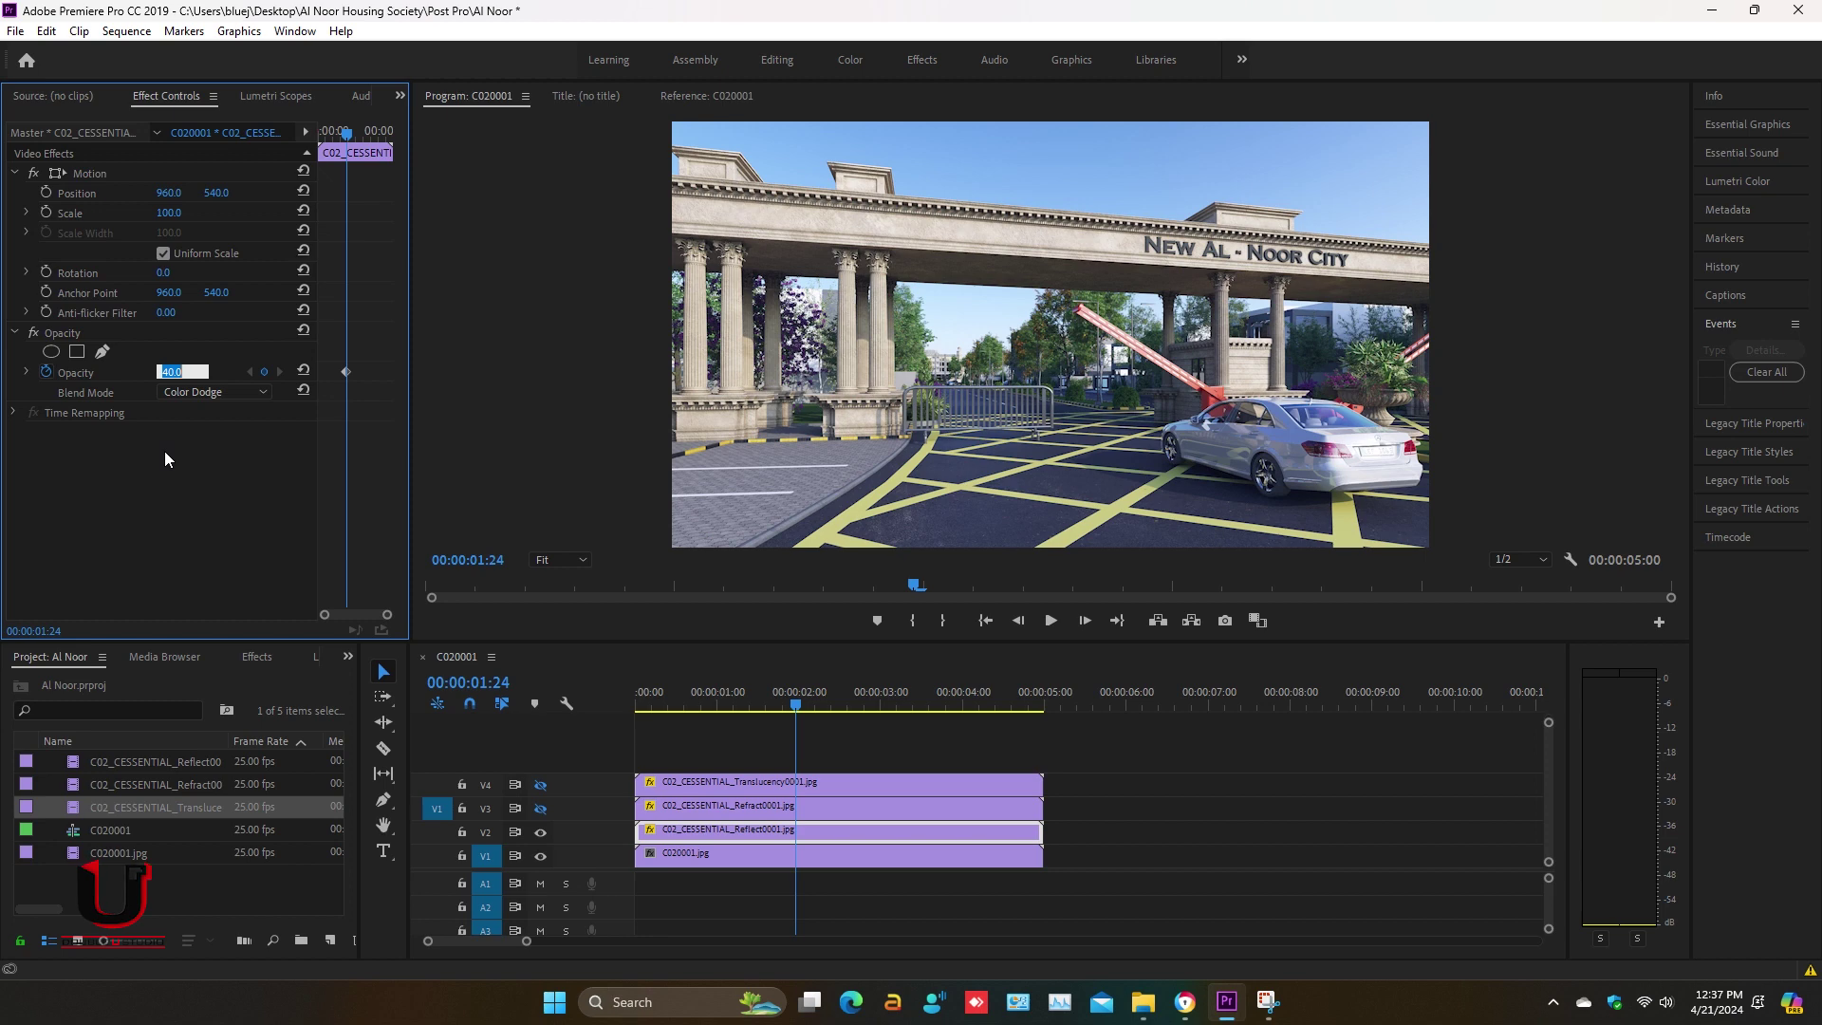
{"action": "type", "text": "20"}
{"action": "key", "text": "Return"}
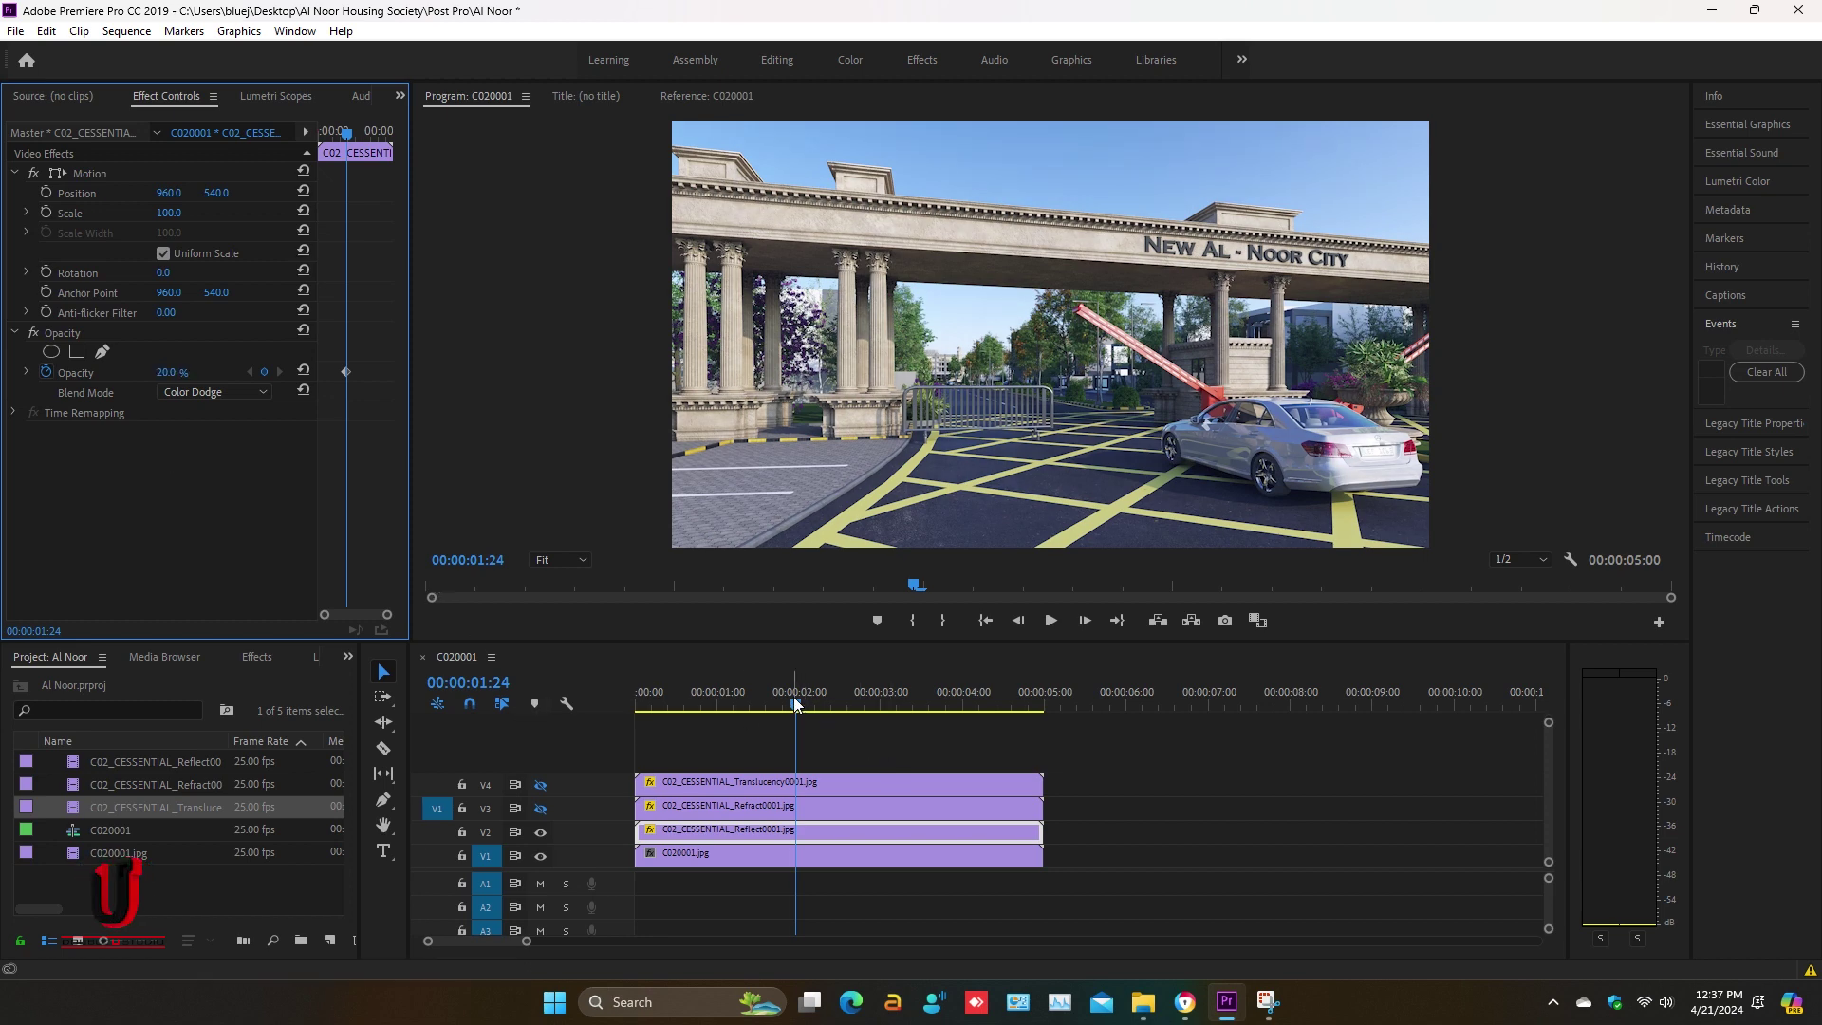
{"action": "mouse_move", "coordinate": [795, 702]}
{"action": "left_mouse_down"}
{"action": "mouse_move", "coordinate": [845, 704]}
{"action": "mouse_move", "coordinate": [795, 706]}
{"action": "left_mouse_up"}
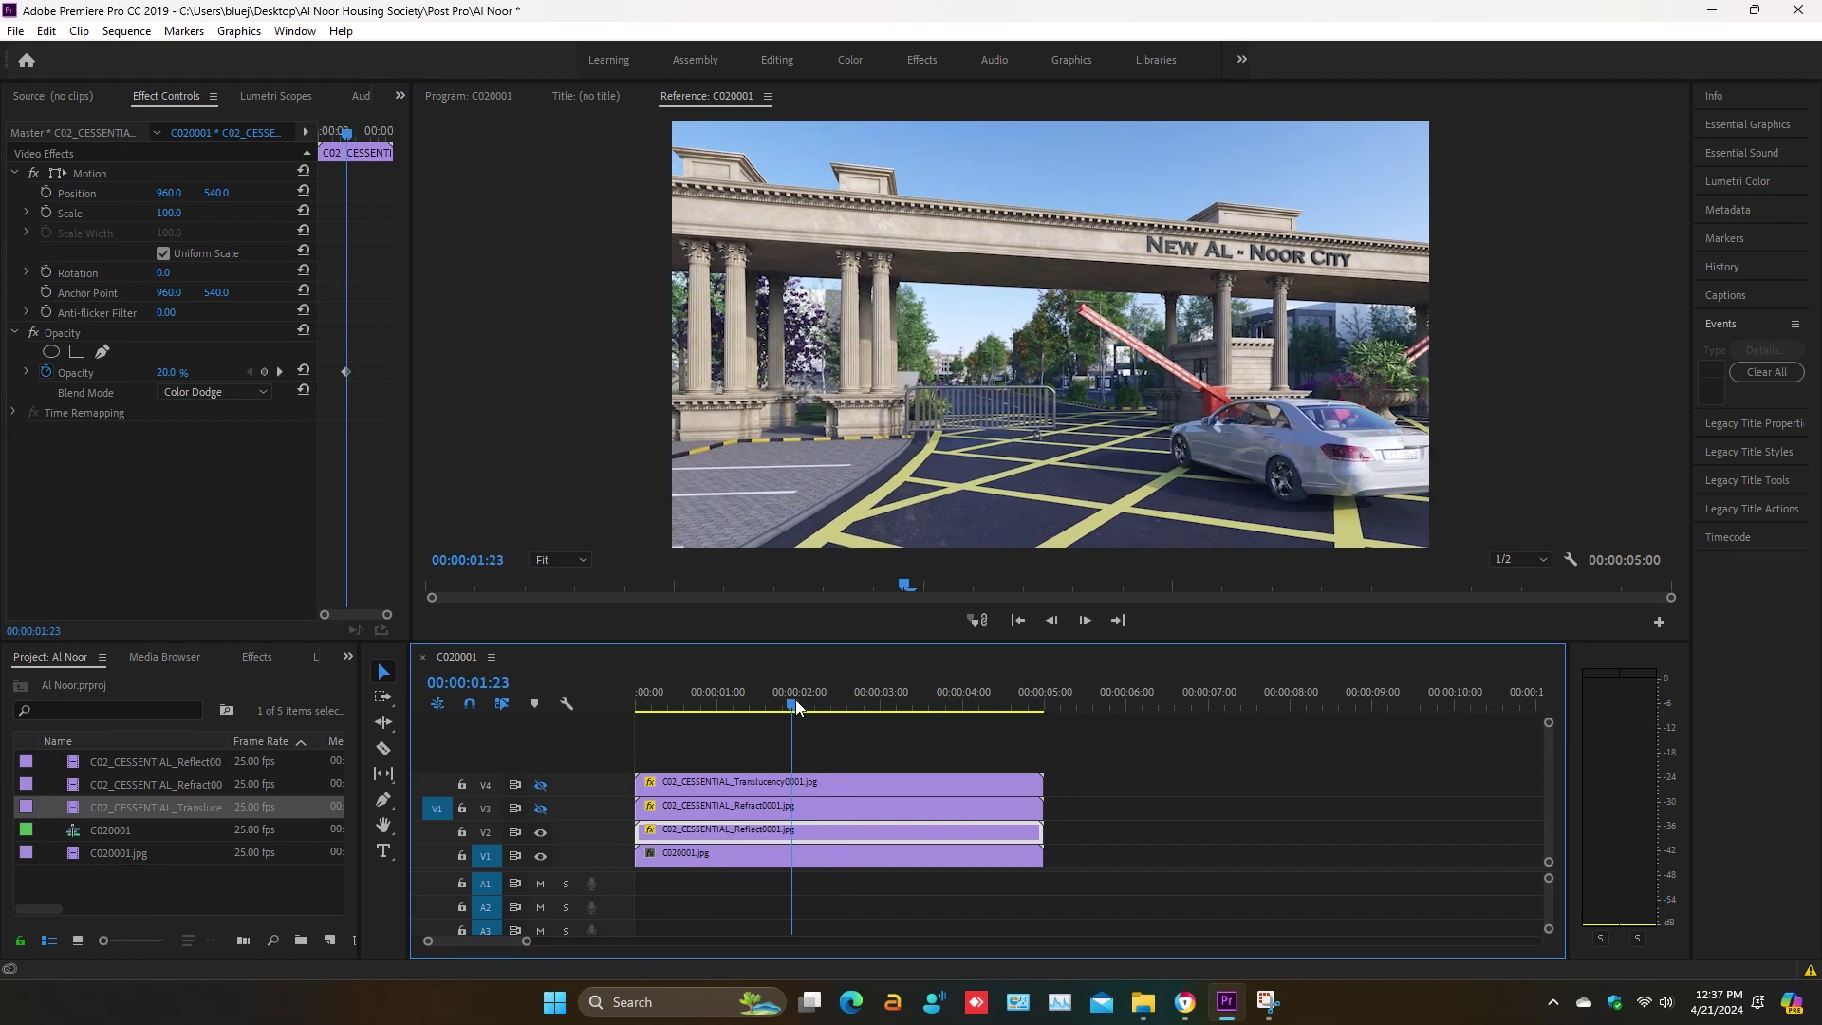
{"action": "left_click", "coordinate": [539, 834]}
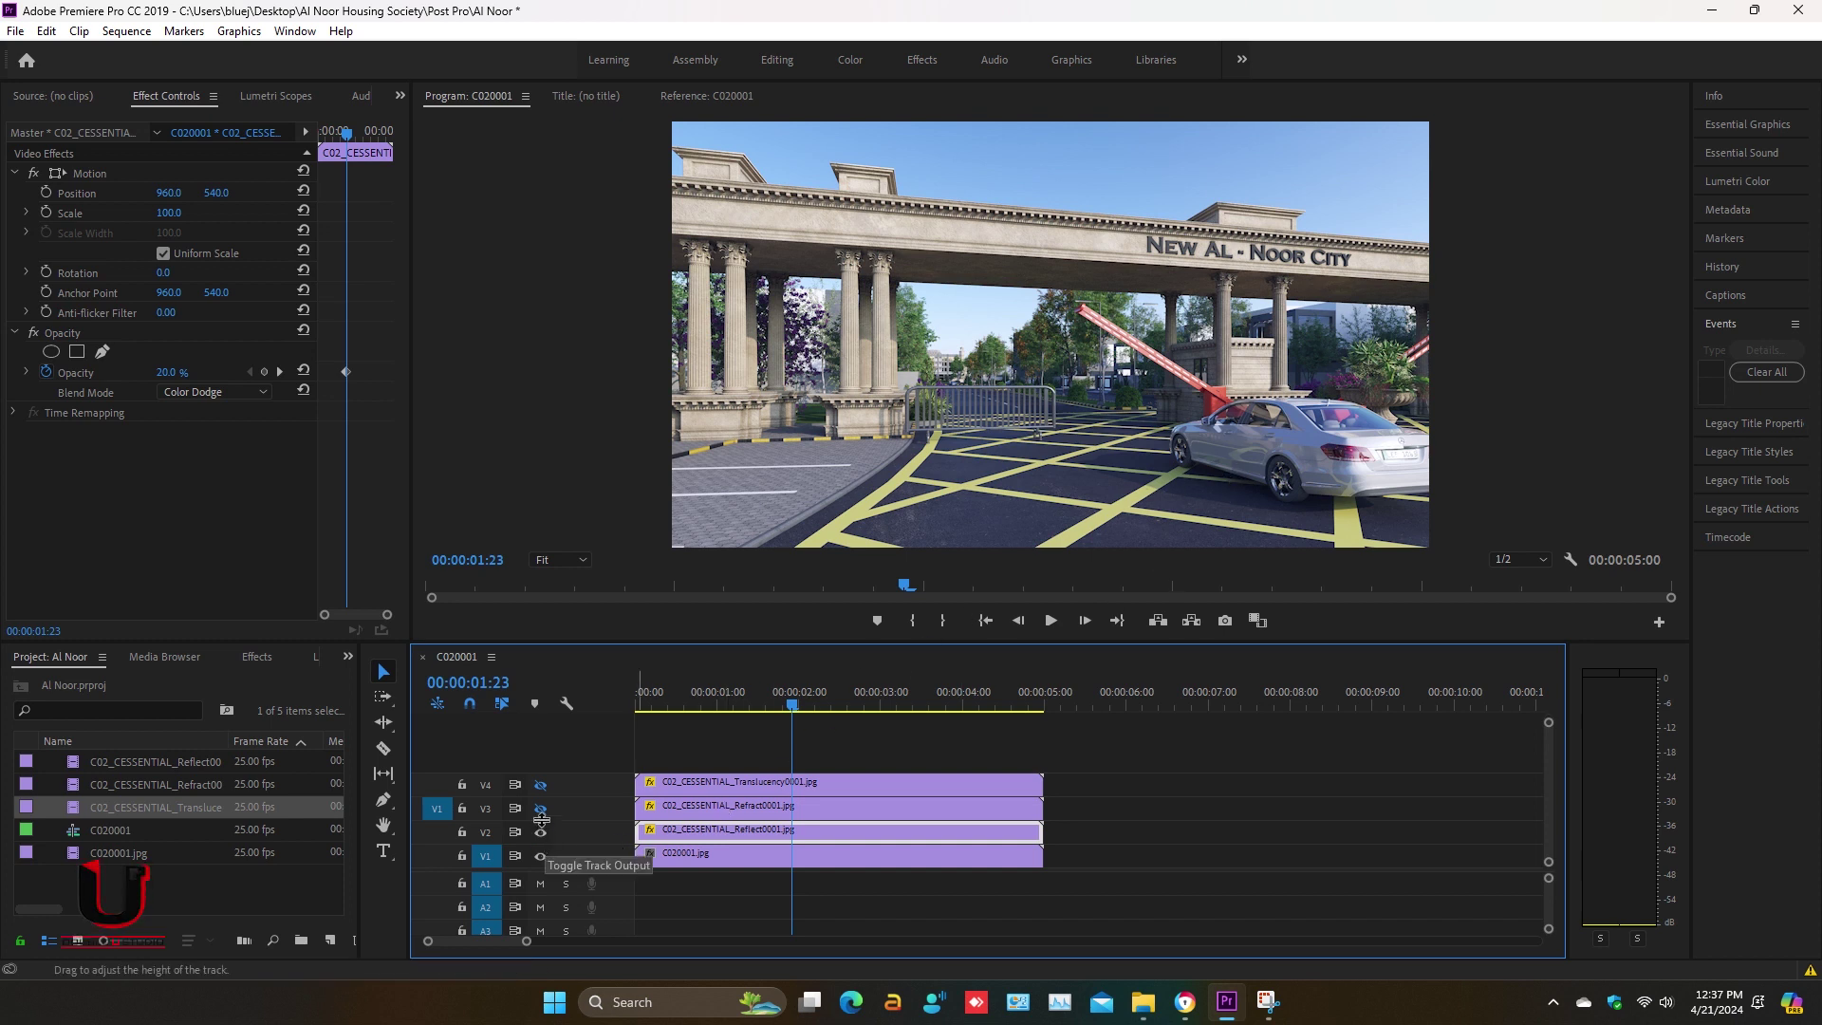
- Turn on the V3 Refract track and set the Refract clip's opacity to 20%, comparing on and off
{"action": "left_click", "coordinate": [673, 806]}
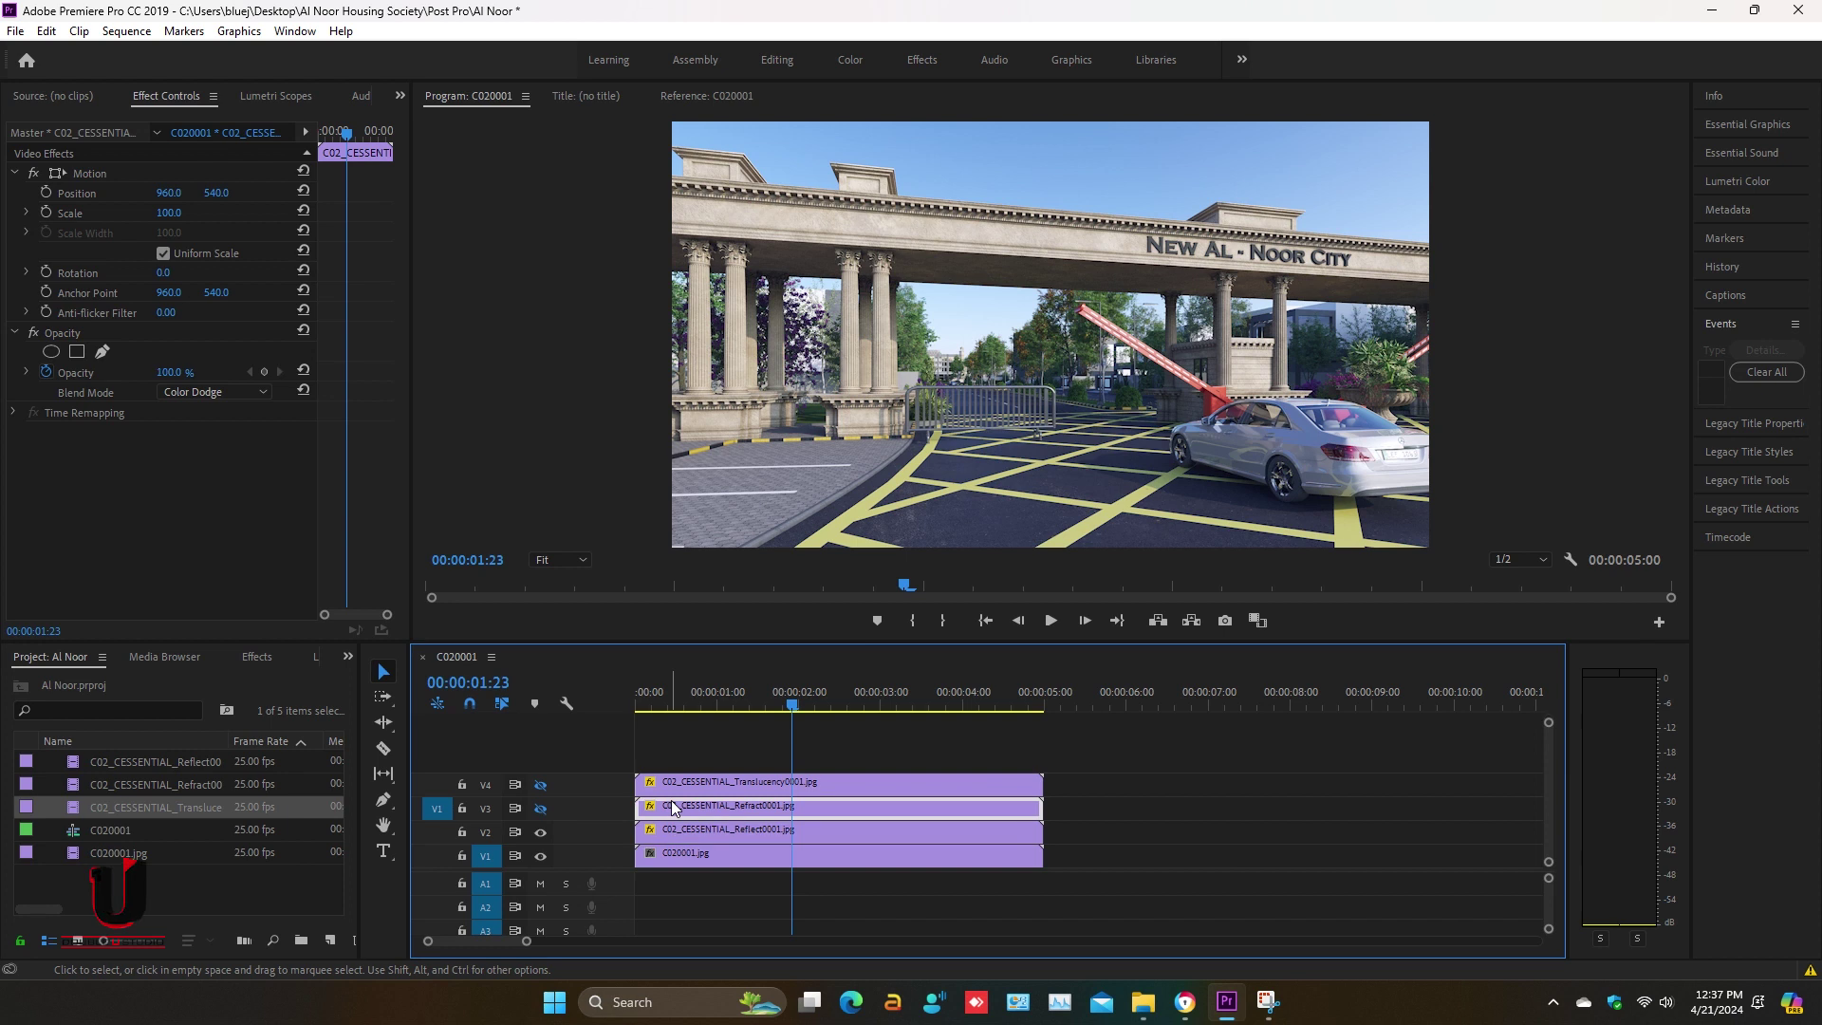
{"action": "left_click", "coordinate": [540, 813]}
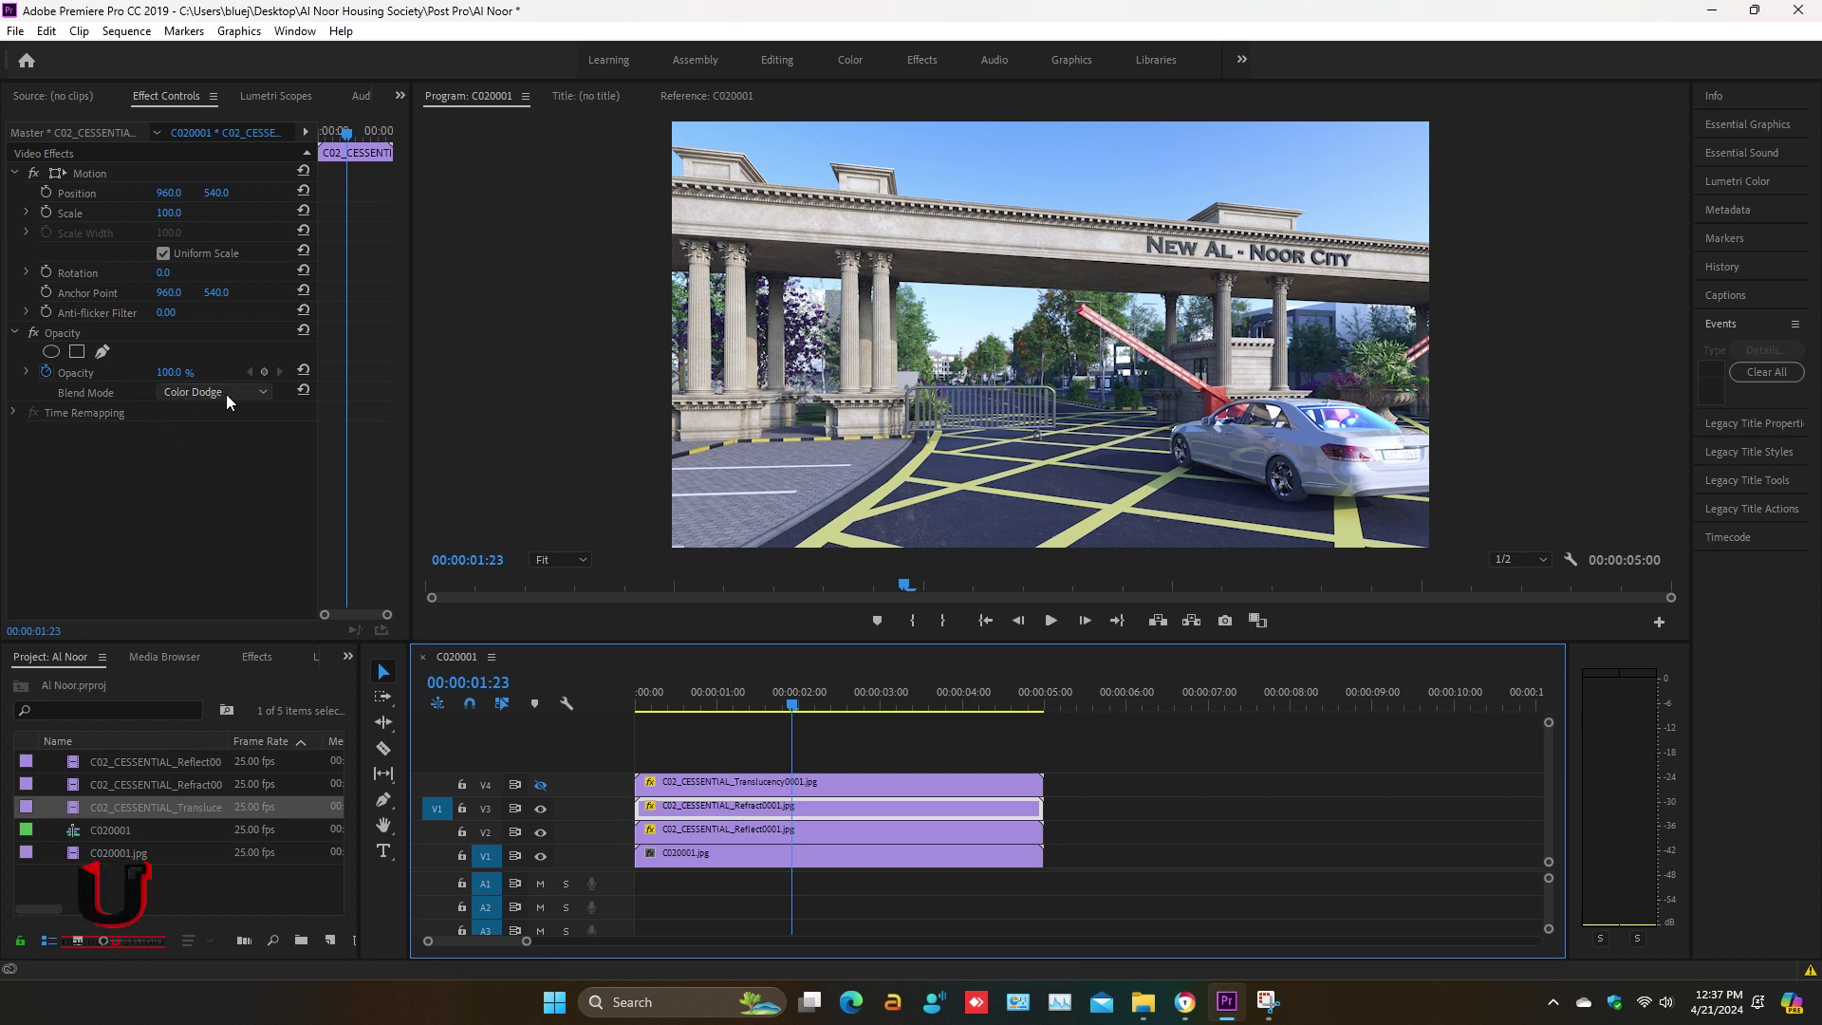
{"action": "left_click_drag", "start_coordinate": [173, 373], "coordinate": [170, 373]}
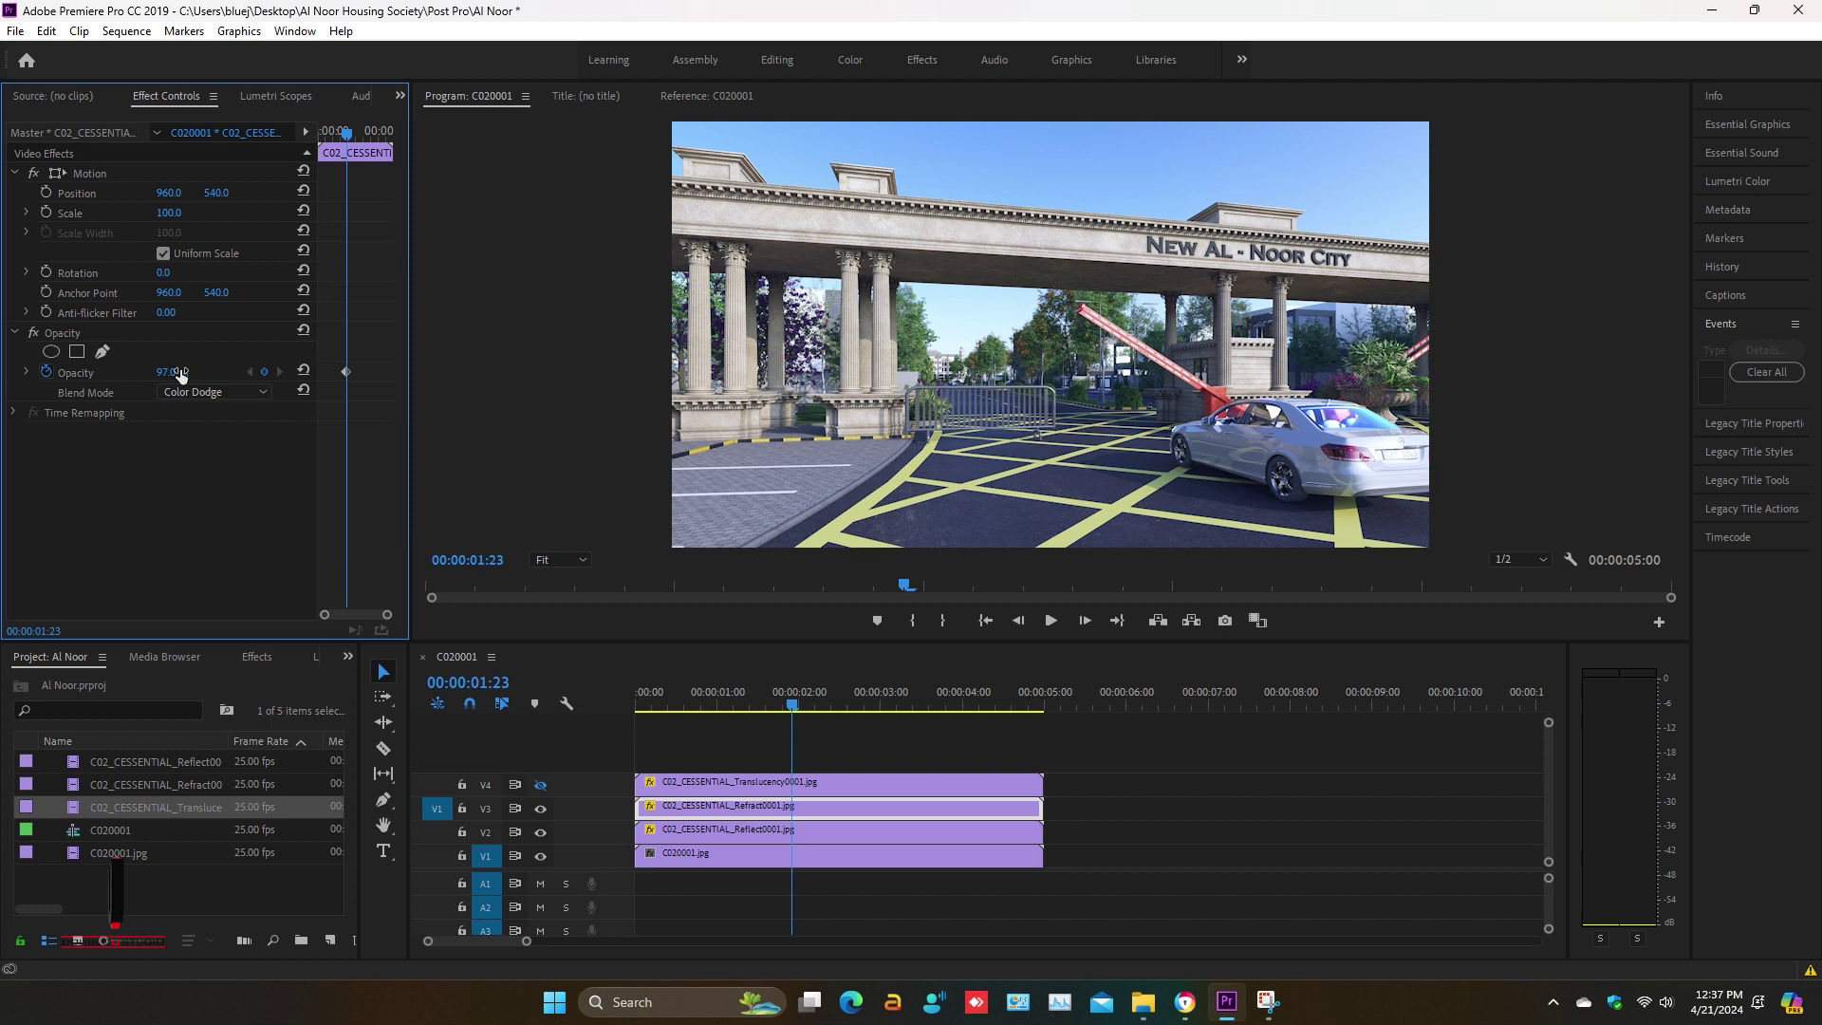
{"action": "left_click", "coordinate": [171, 372]}
{"action": "type", "text": "20"}
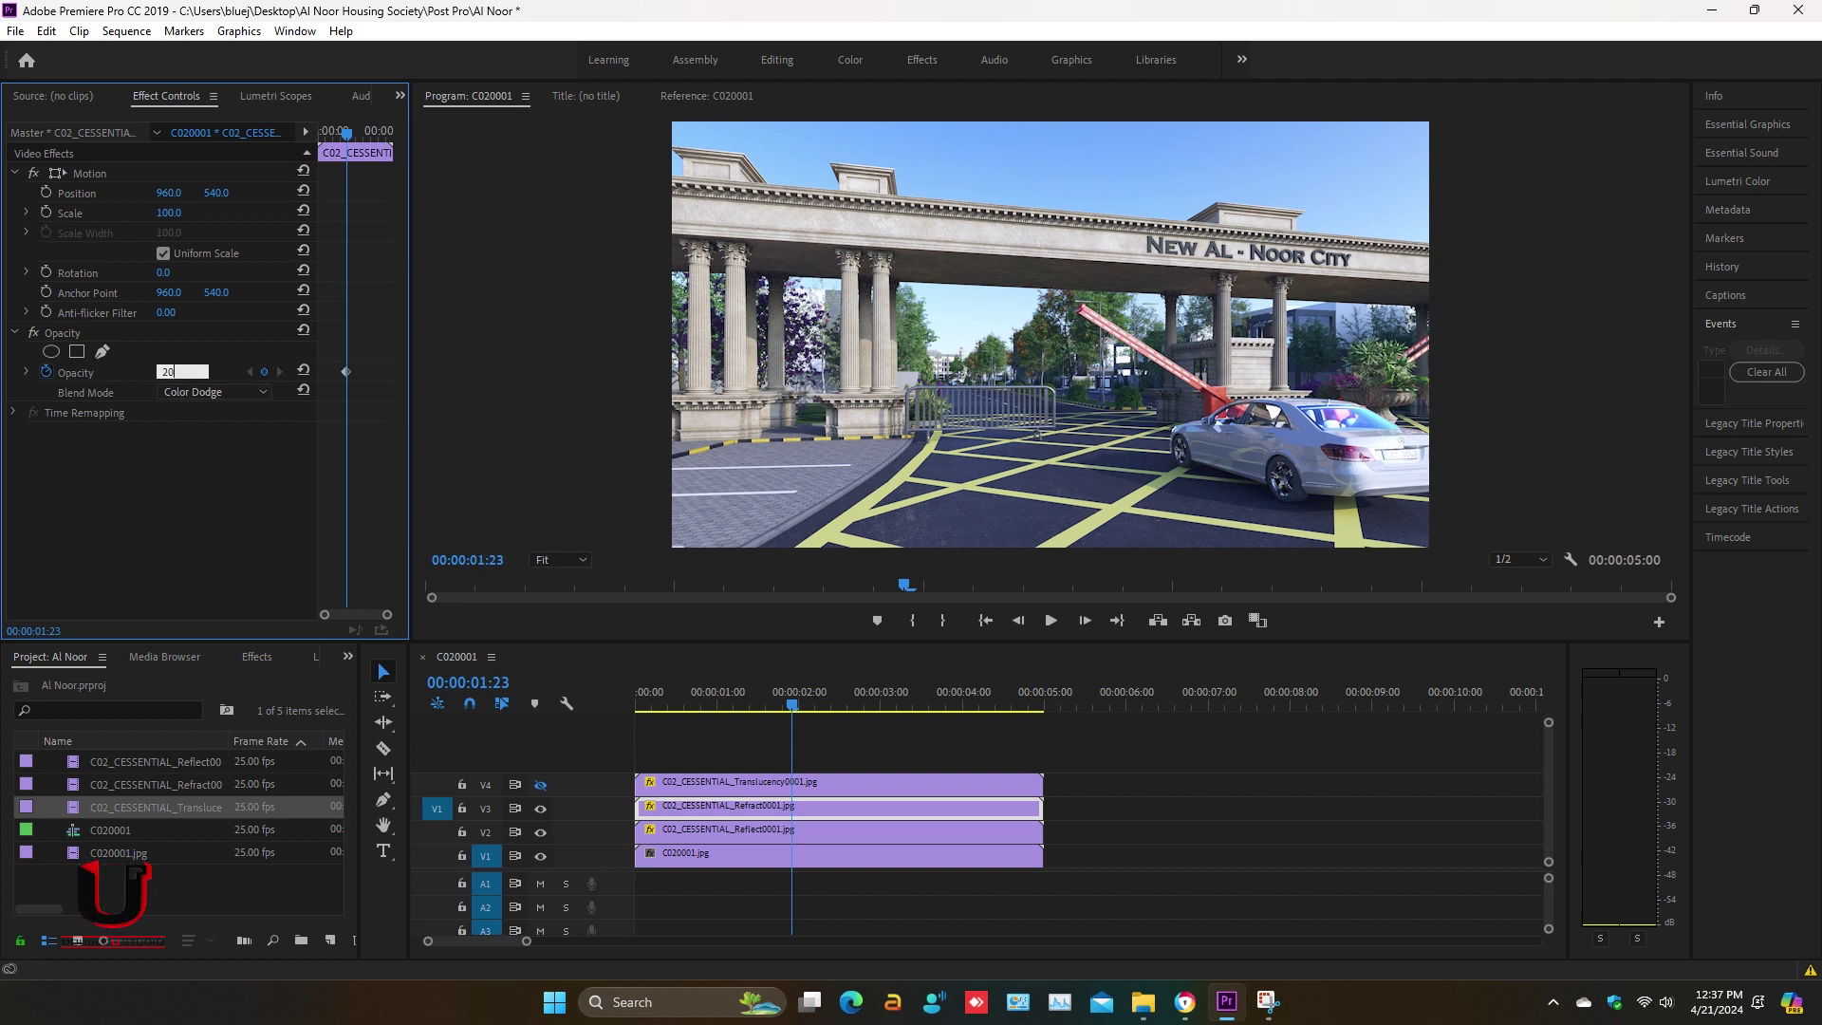
{"action": "key", "text": "Return"}
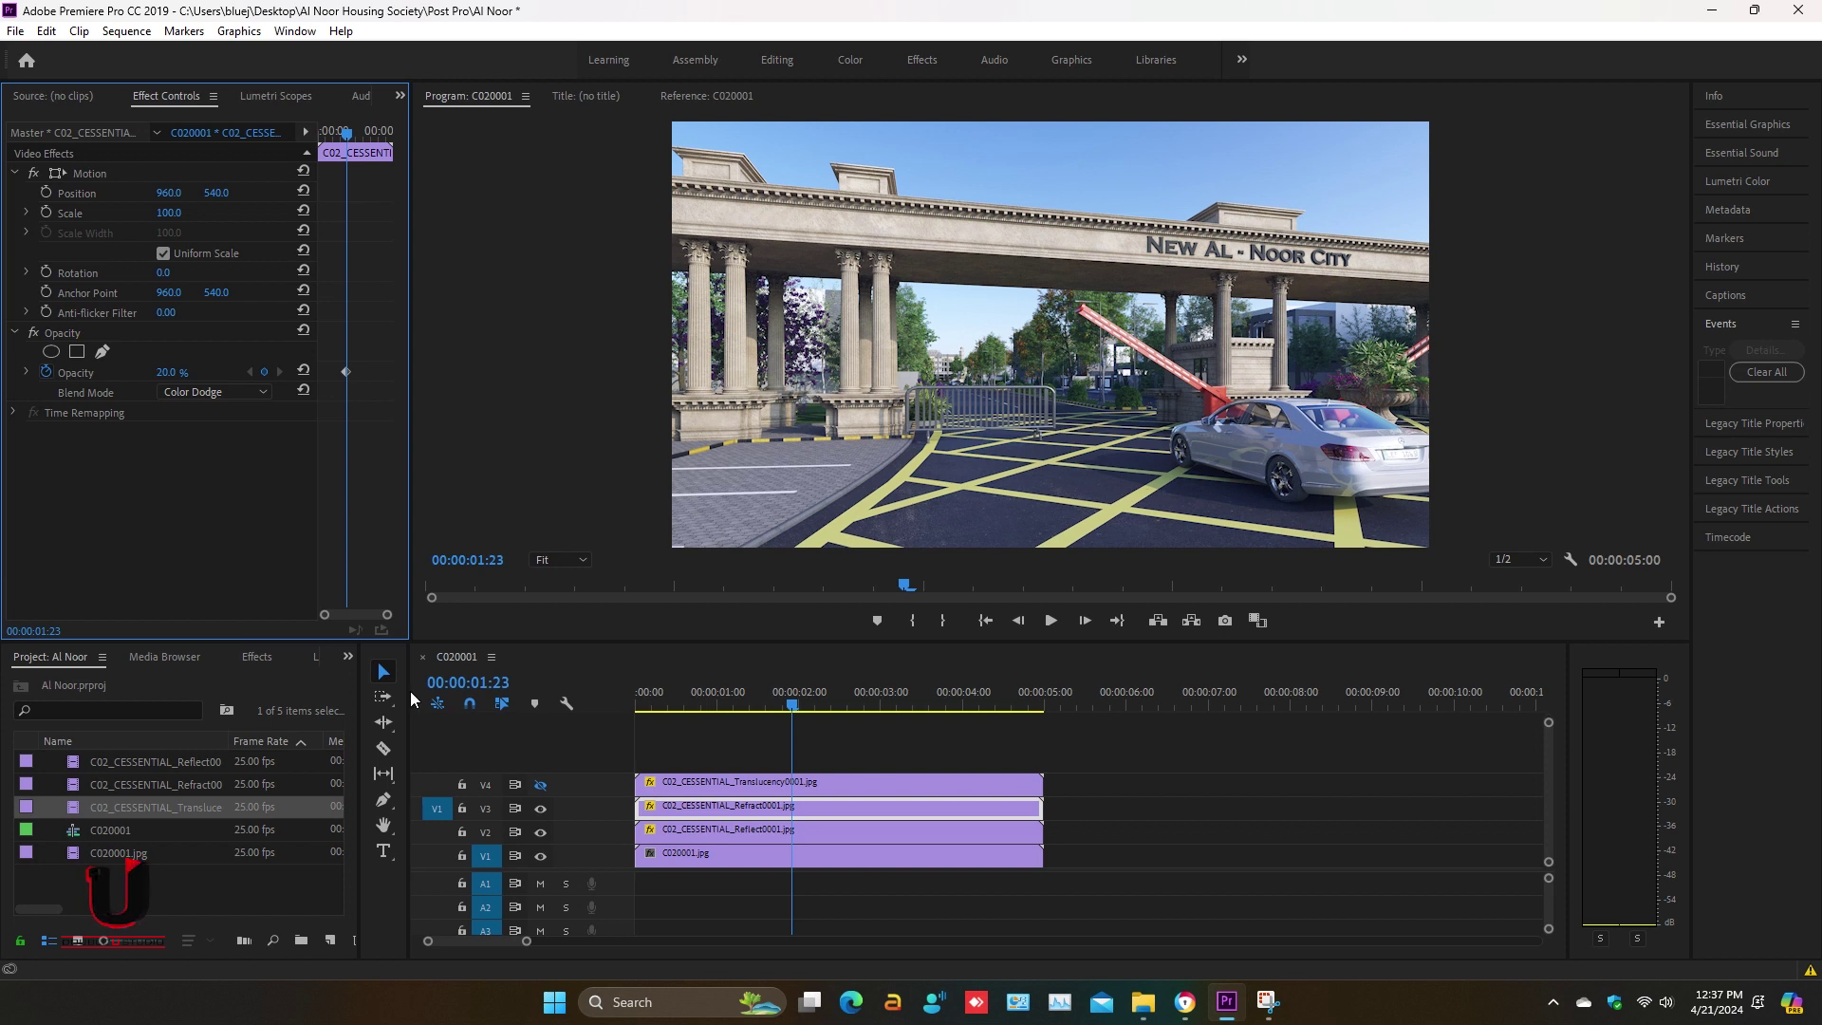
{"action": "left_click", "coordinate": [537, 809]}
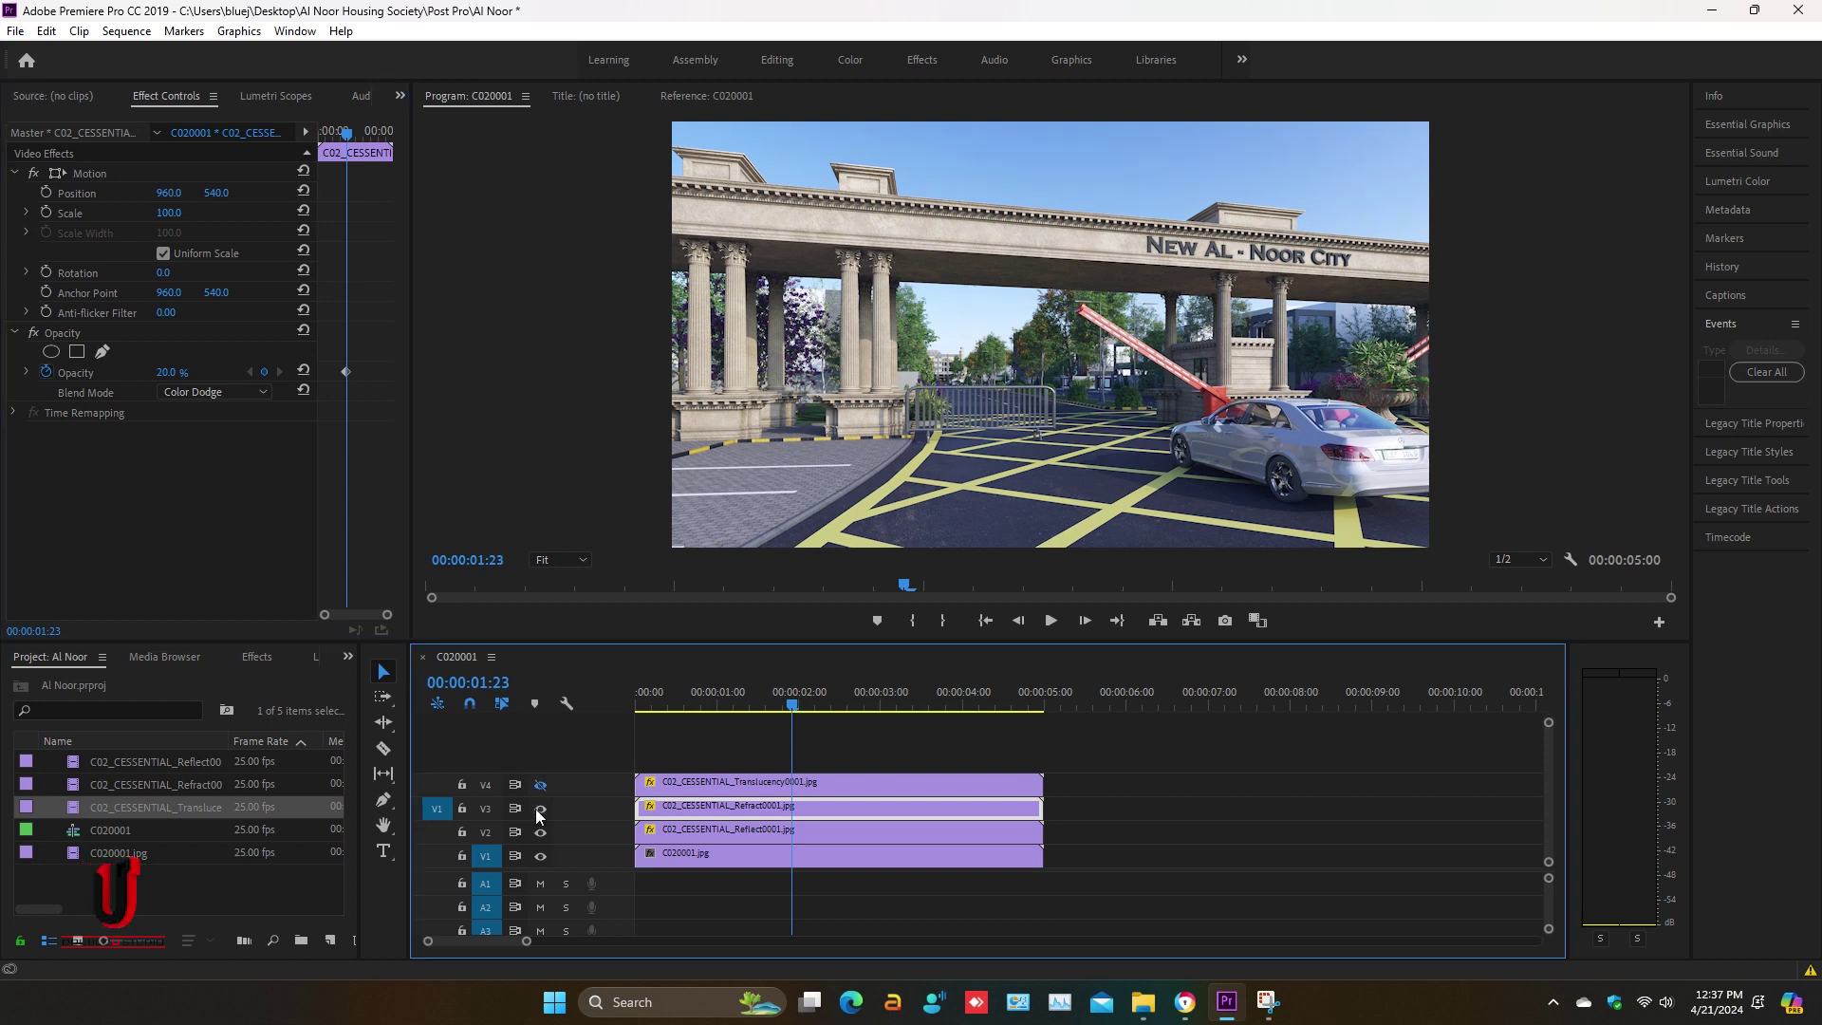
{"action": "left_click", "coordinate": [538, 808]}
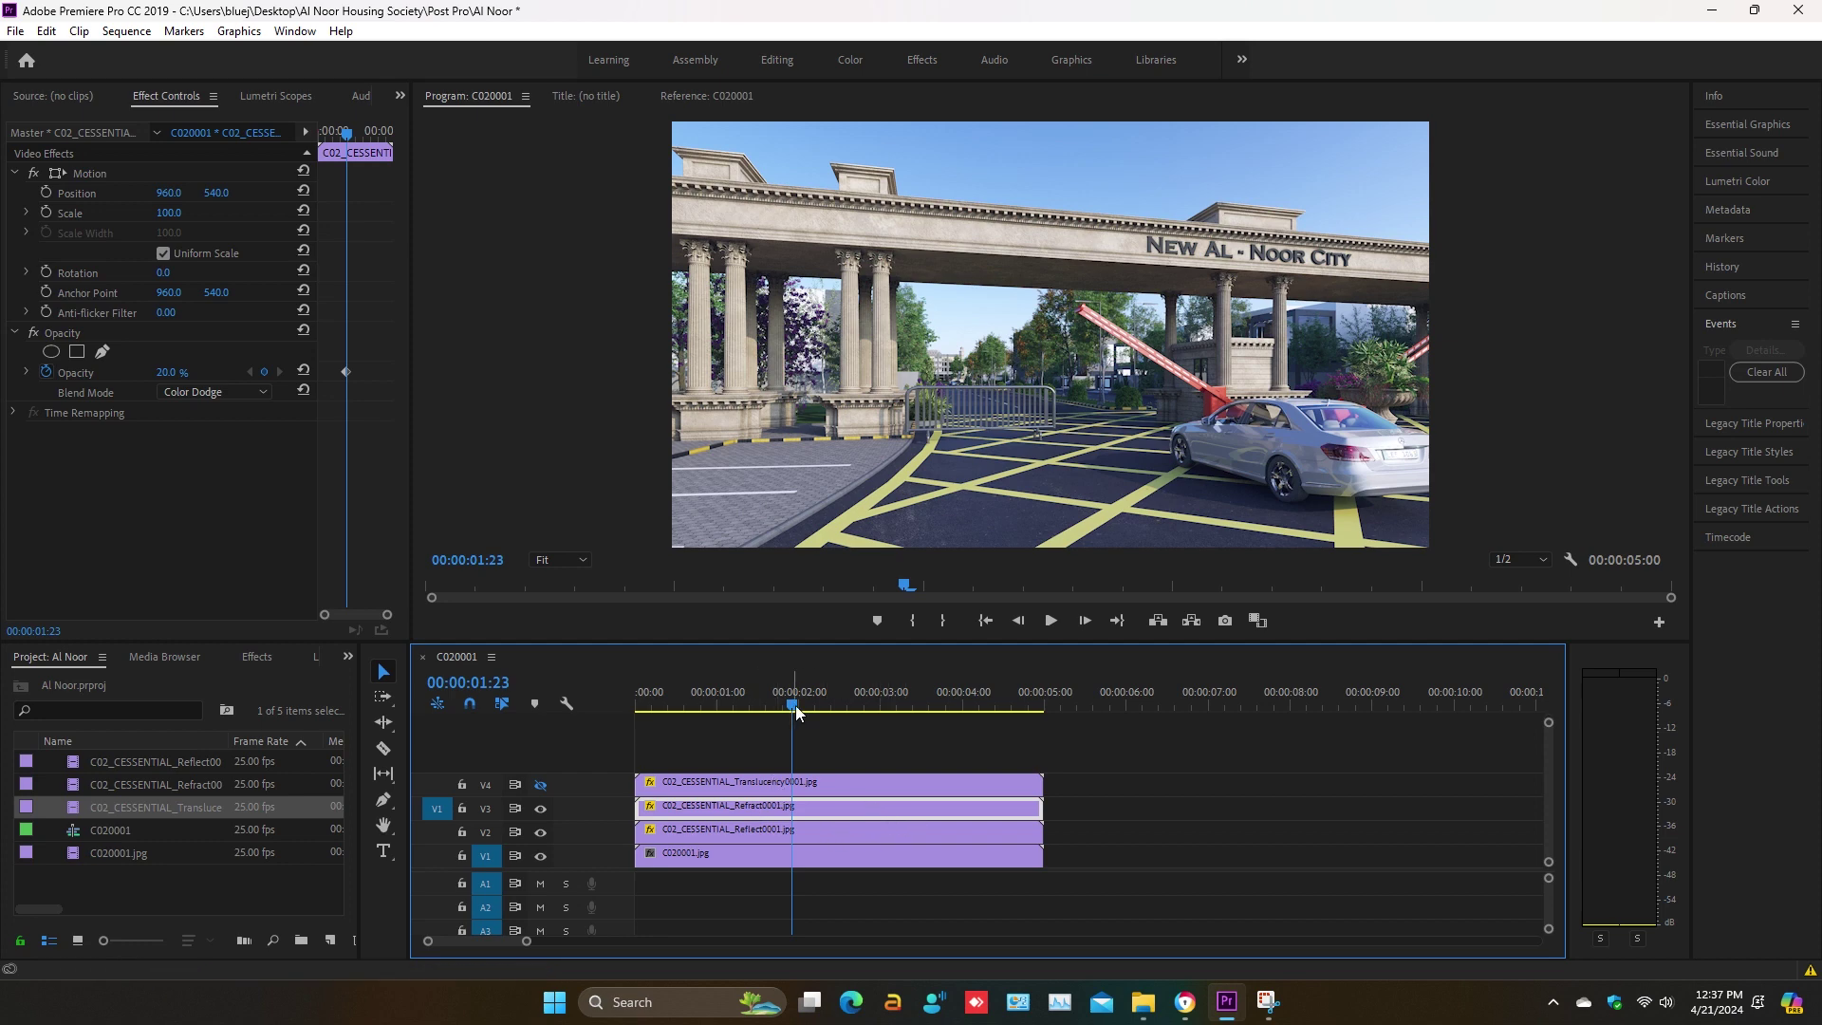
{"action": "mouse_move", "coordinate": [806, 702]}
{"action": "left_mouse_down"}
{"action": "mouse_move", "coordinate": [830, 702]}
{"action": "mouse_move", "coordinate": [776, 704]}
{"action": "mouse_move", "coordinate": [808, 704]}
{"action": "left_mouse_up"}
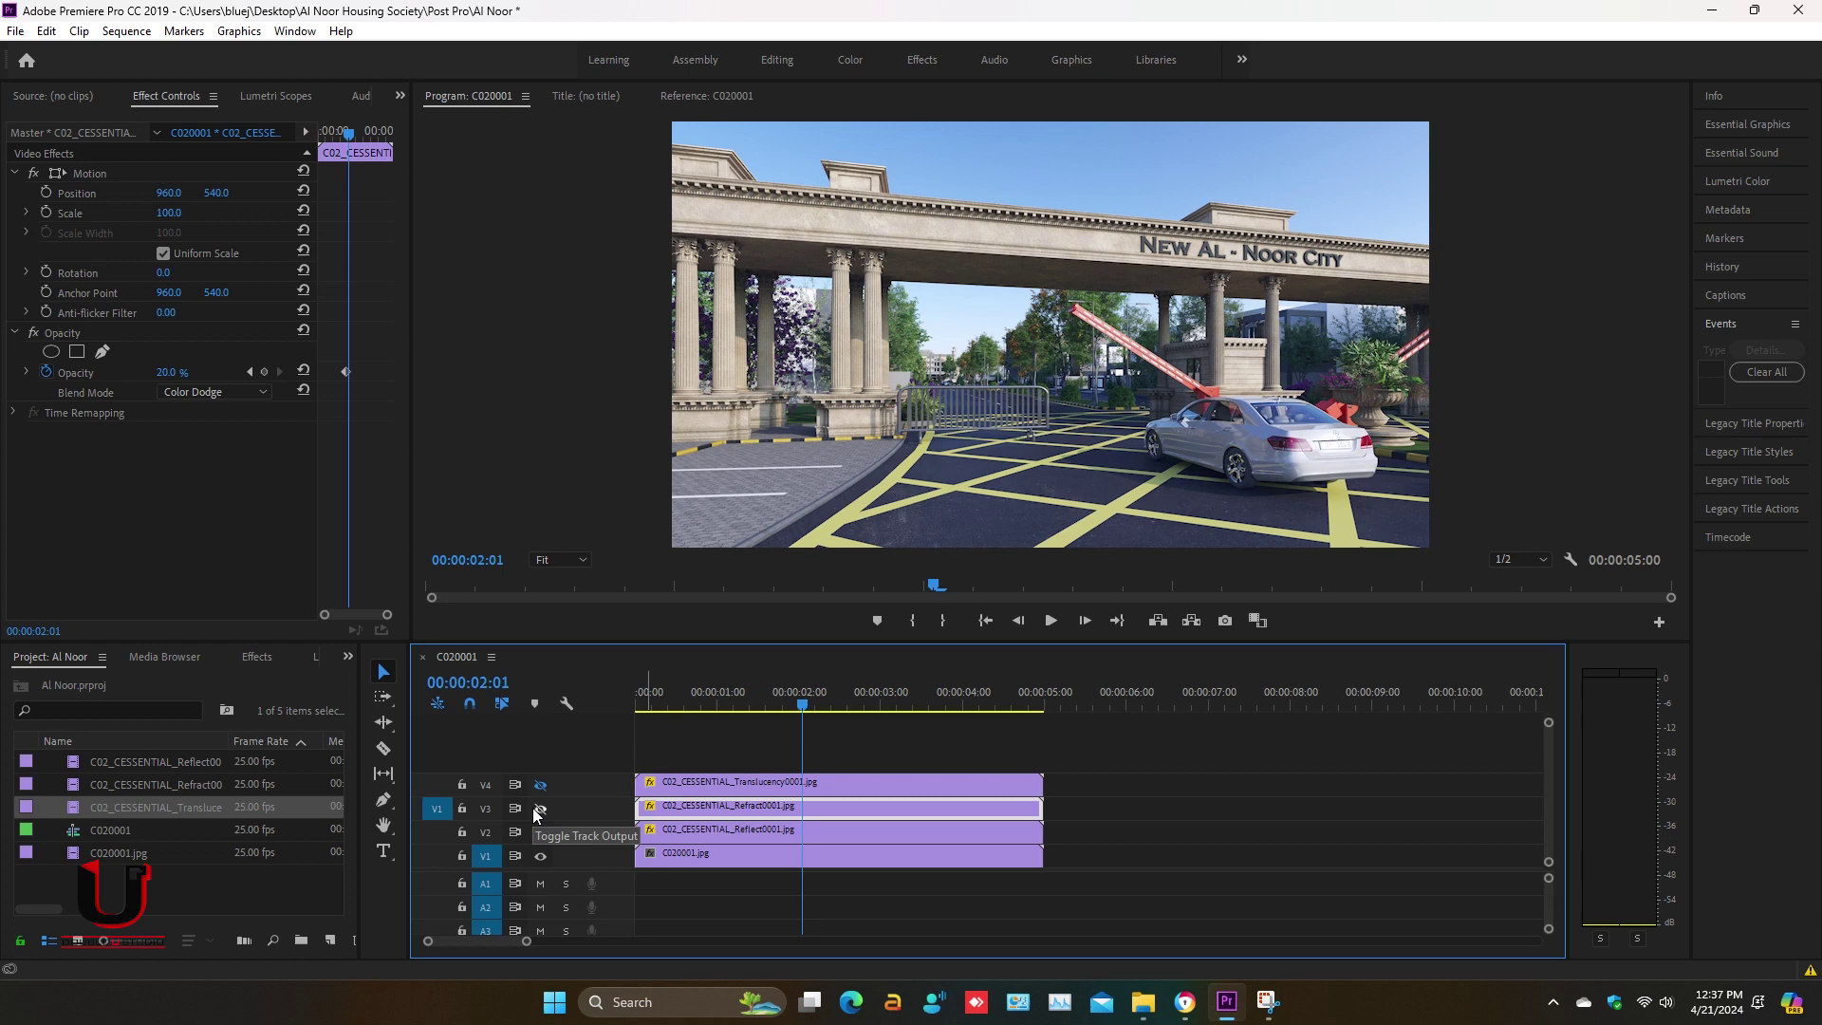
- Compare the V4 Translucency track on and off and enlarge the program preview
{"action": "left_click", "coordinate": [641, 784]}
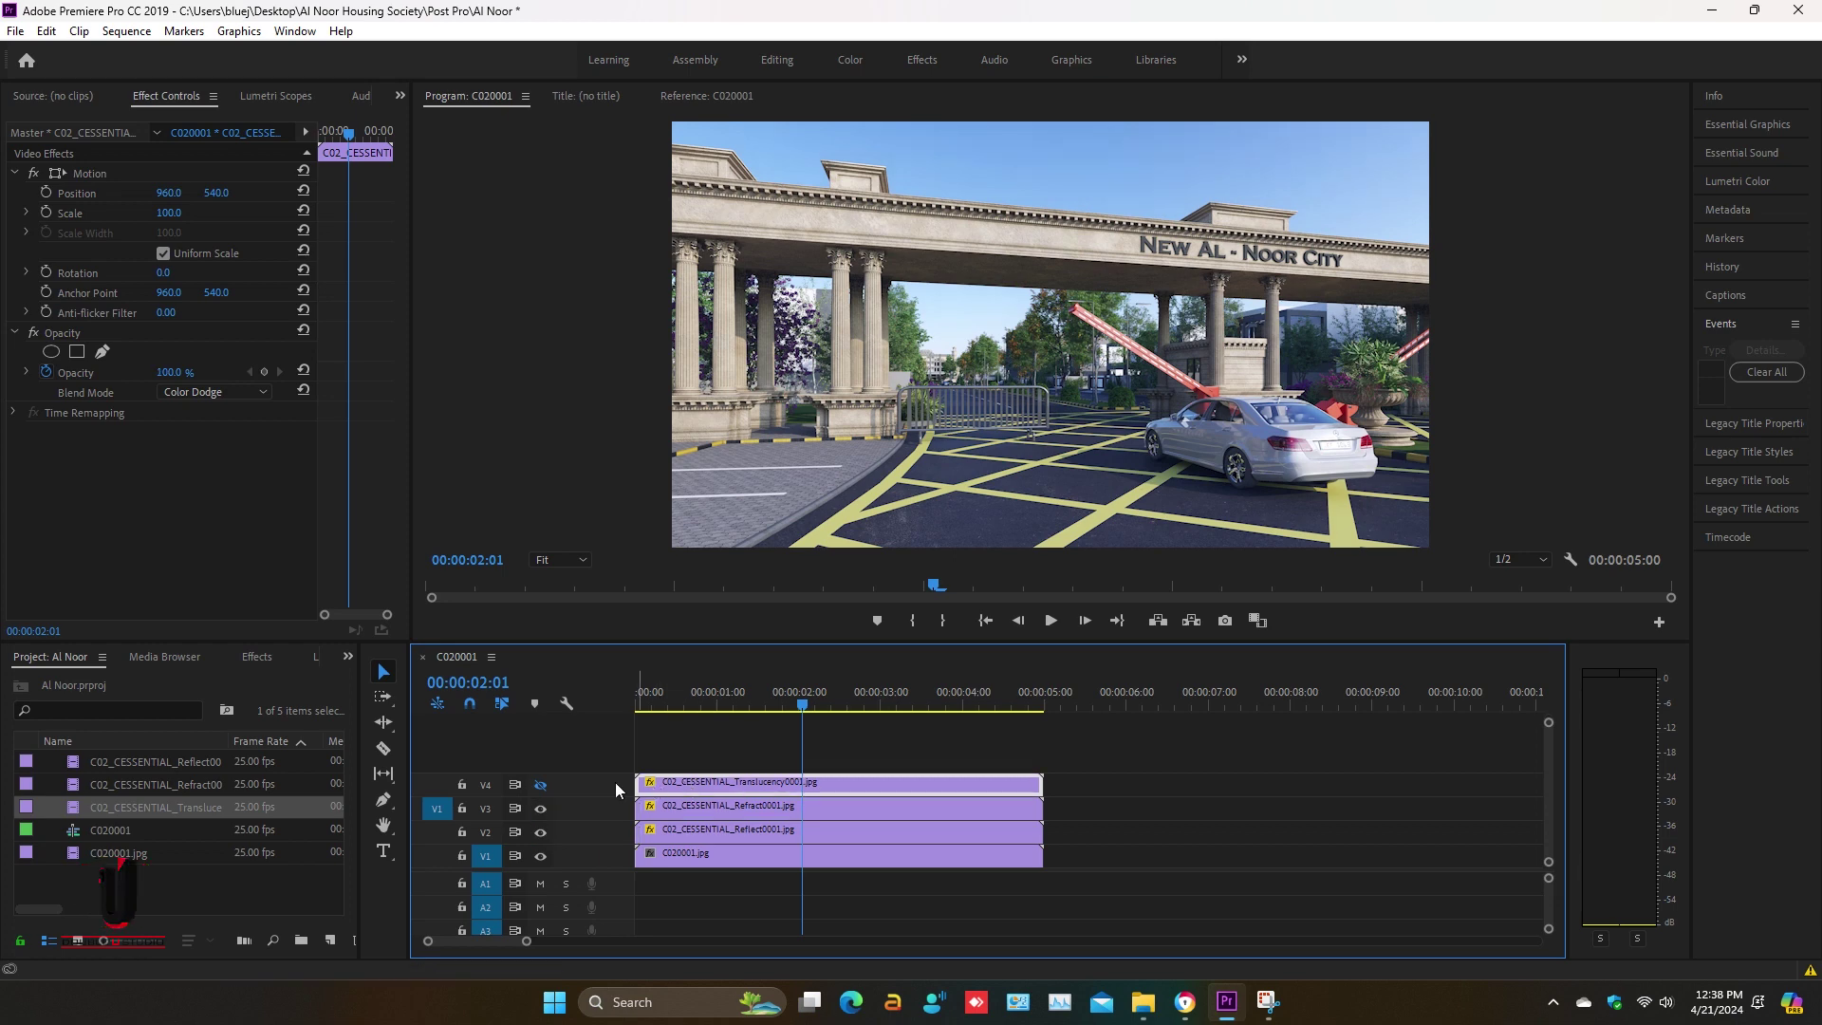
{"action": "left_click", "coordinate": [537, 783]}
{"action": "left_click", "coordinate": [537, 783]}
{"action": "left_click", "coordinate": [537, 783]}
{"action": "left_click", "coordinate": [537, 783]}
{"action": "left_click", "coordinate": [537, 783]}
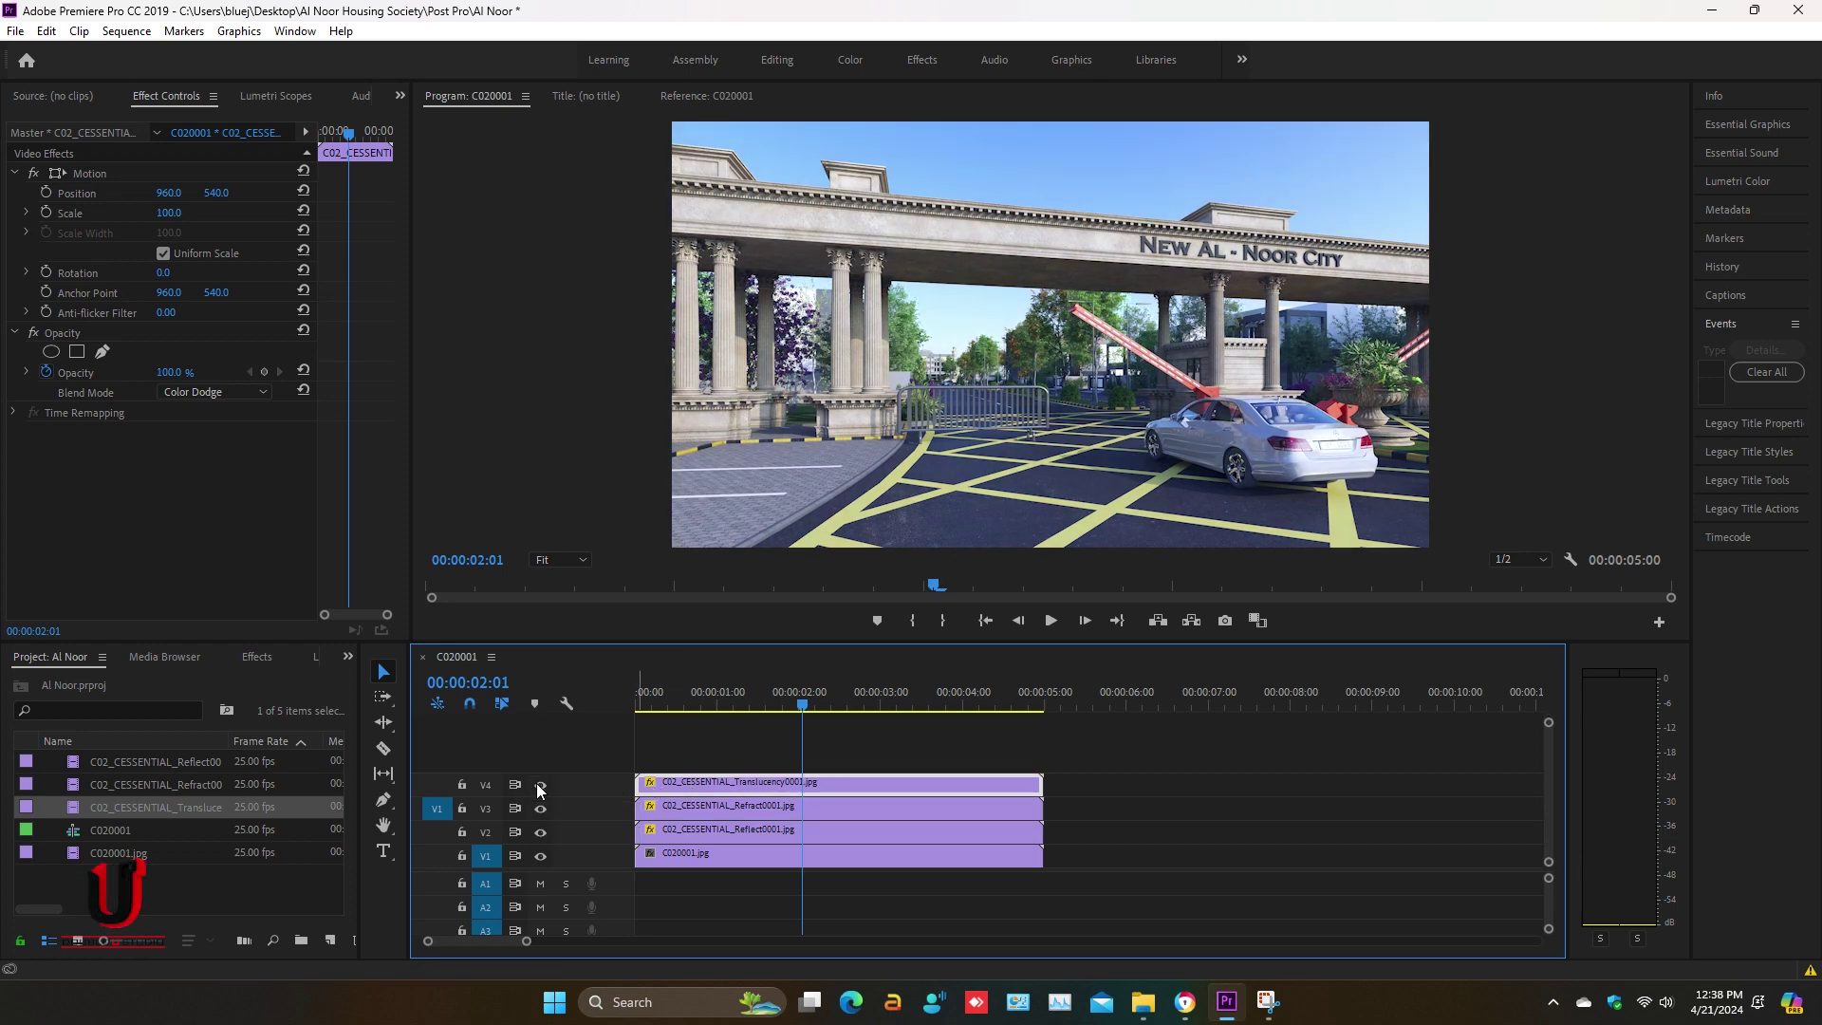
{"action": "left_click_drag", "start_coordinate": [386, 643], "coordinate": [386, 721]}
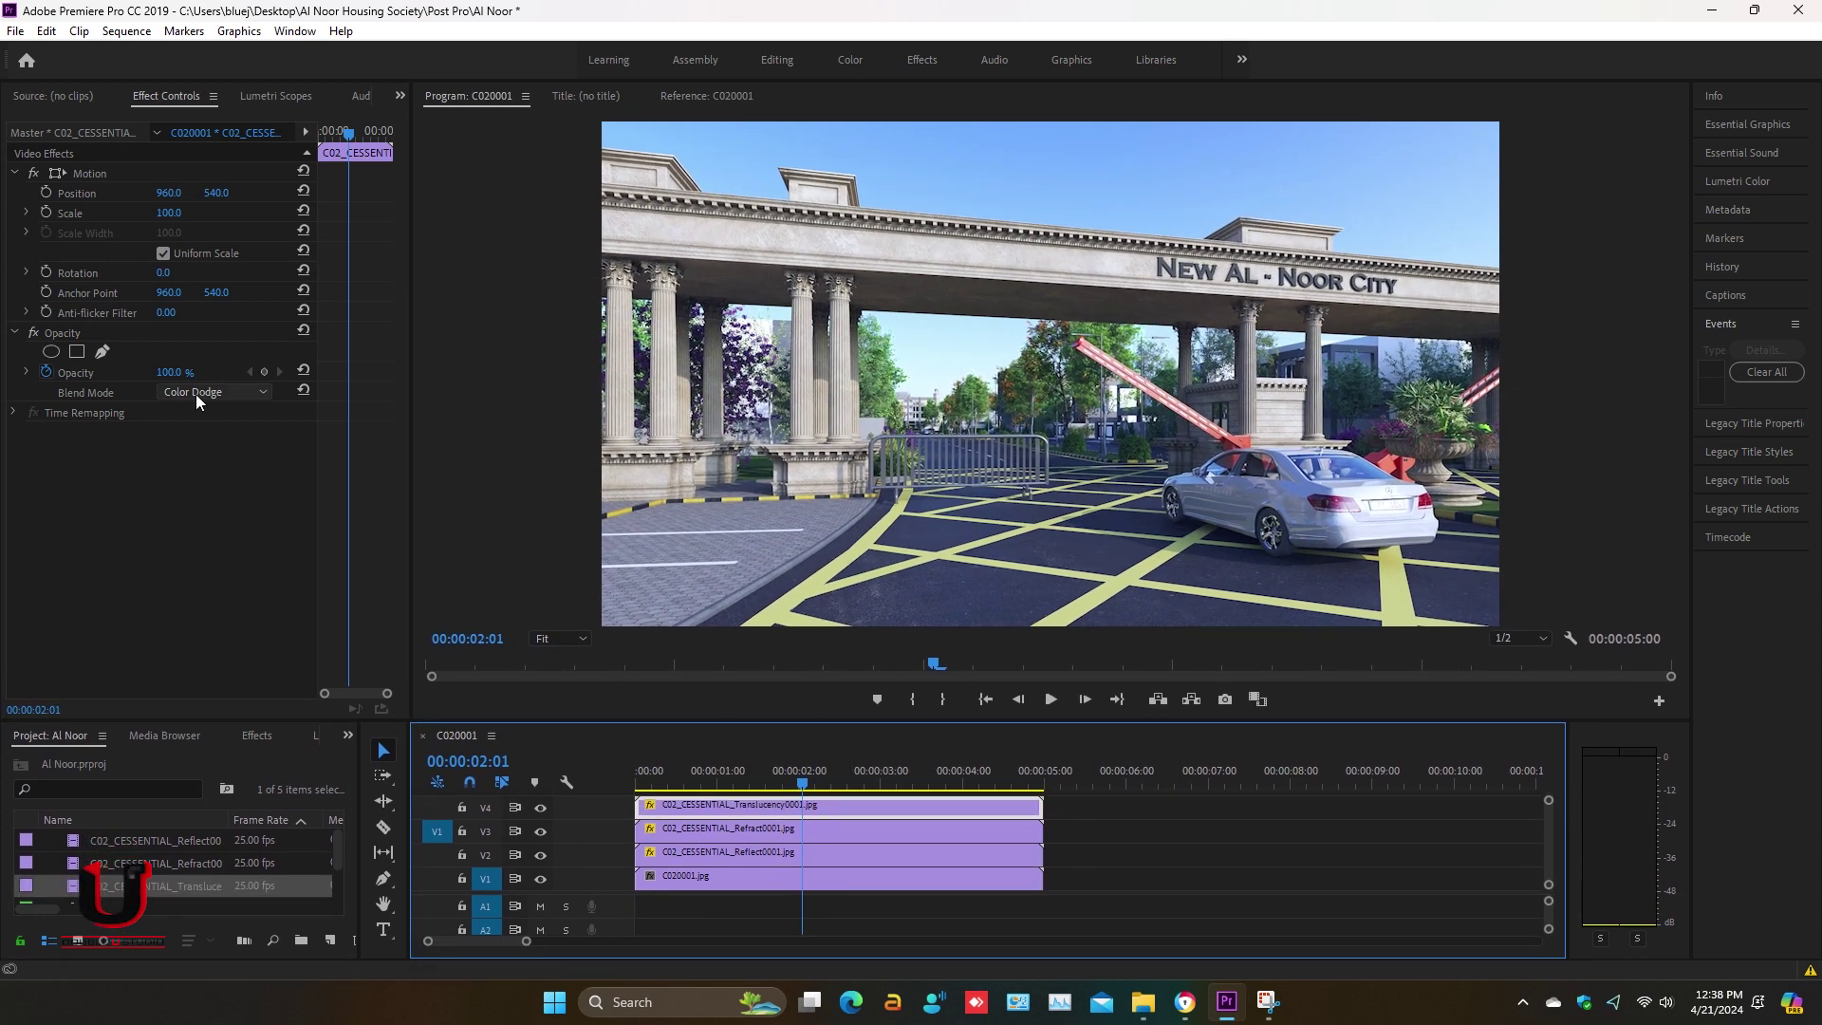
- Step the Translucency opacity through 20% and 60%, settling at 80%
{"action": "left_click", "coordinate": [182, 371]}
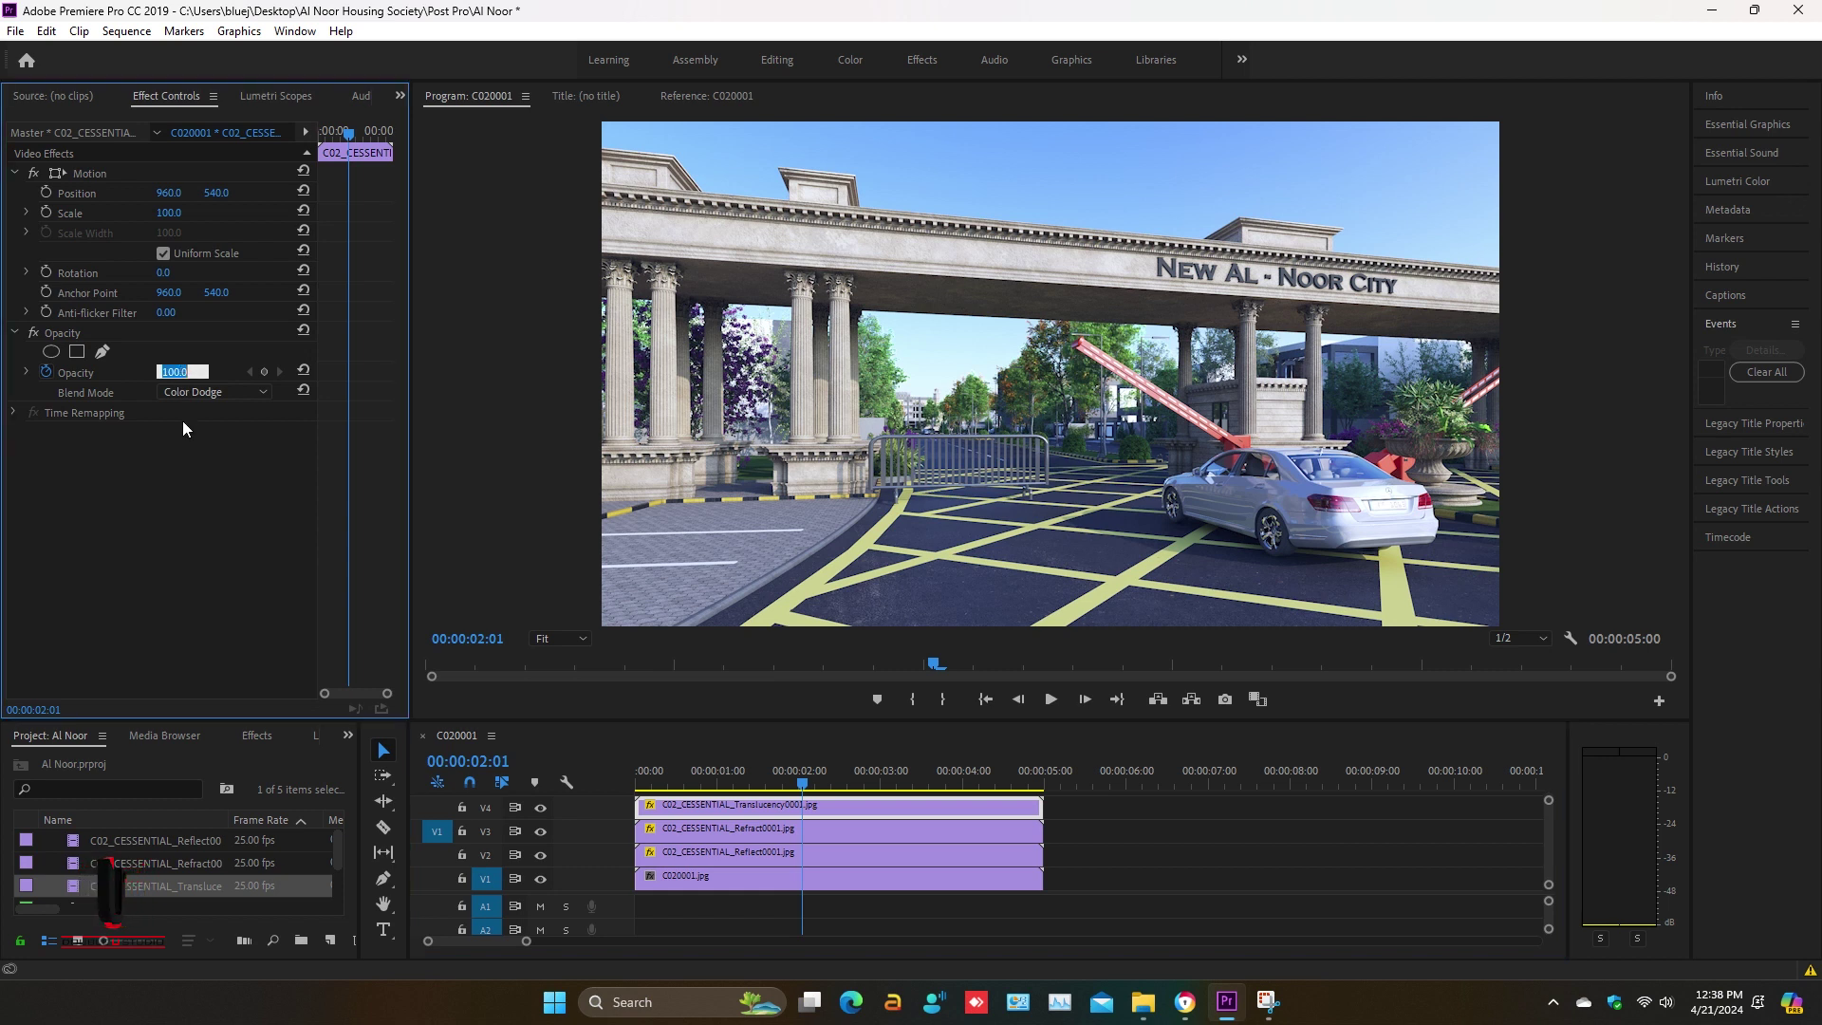
{"action": "key", "text": "Return"}
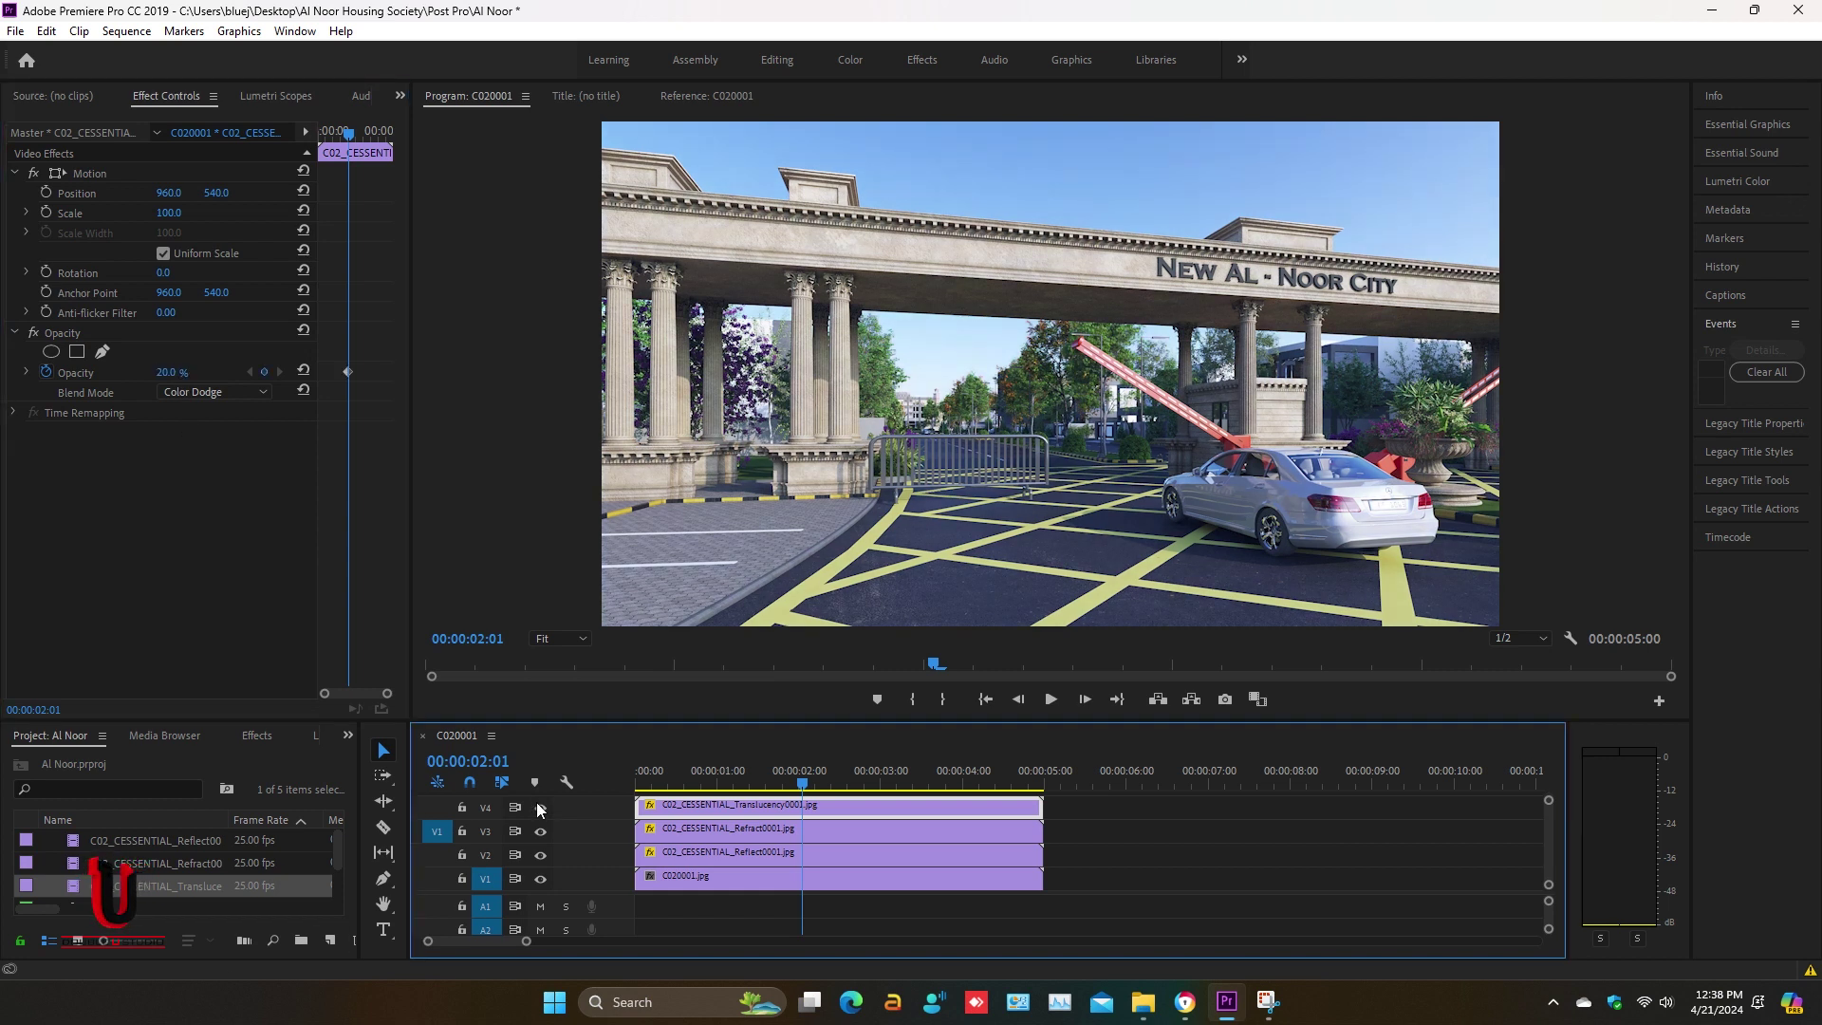
{"action": "left_click", "coordinate": [167, 372]}
{"action": "type", "text": "60"}
{"action": "key", "text": "Return"}
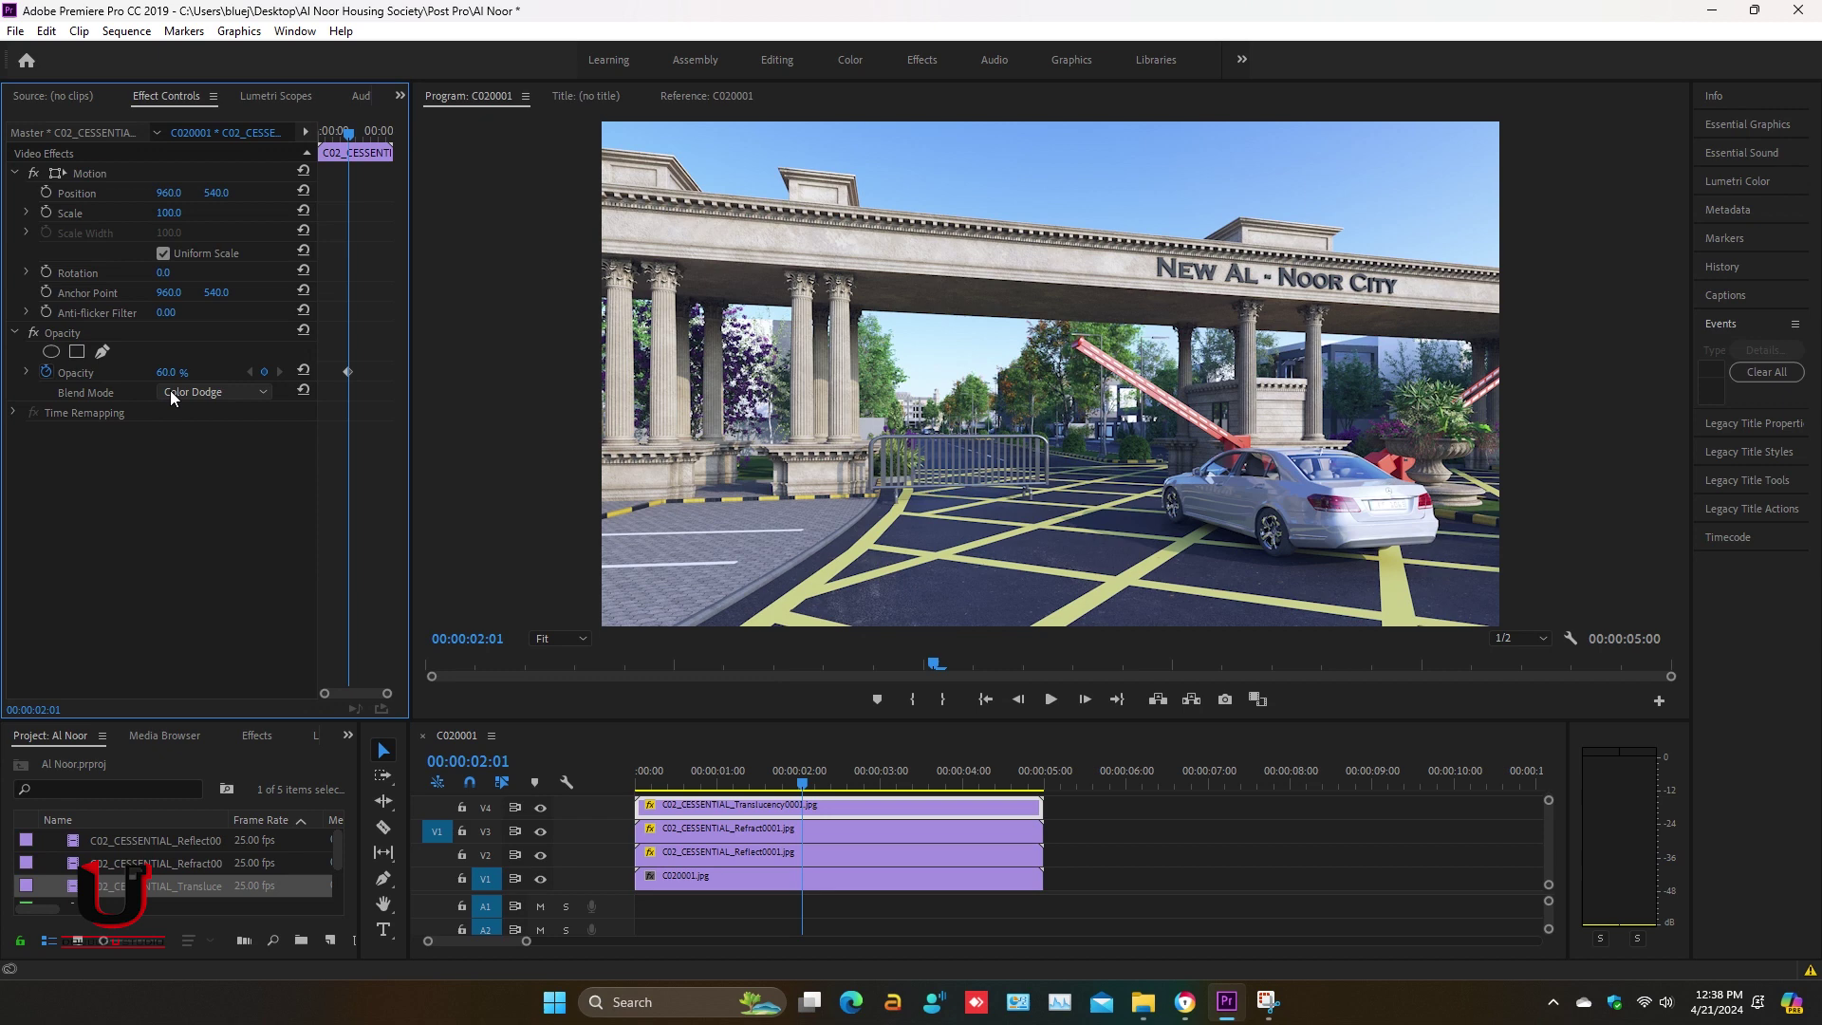
{"action": "left_click", "coordinate": [543, 807]}
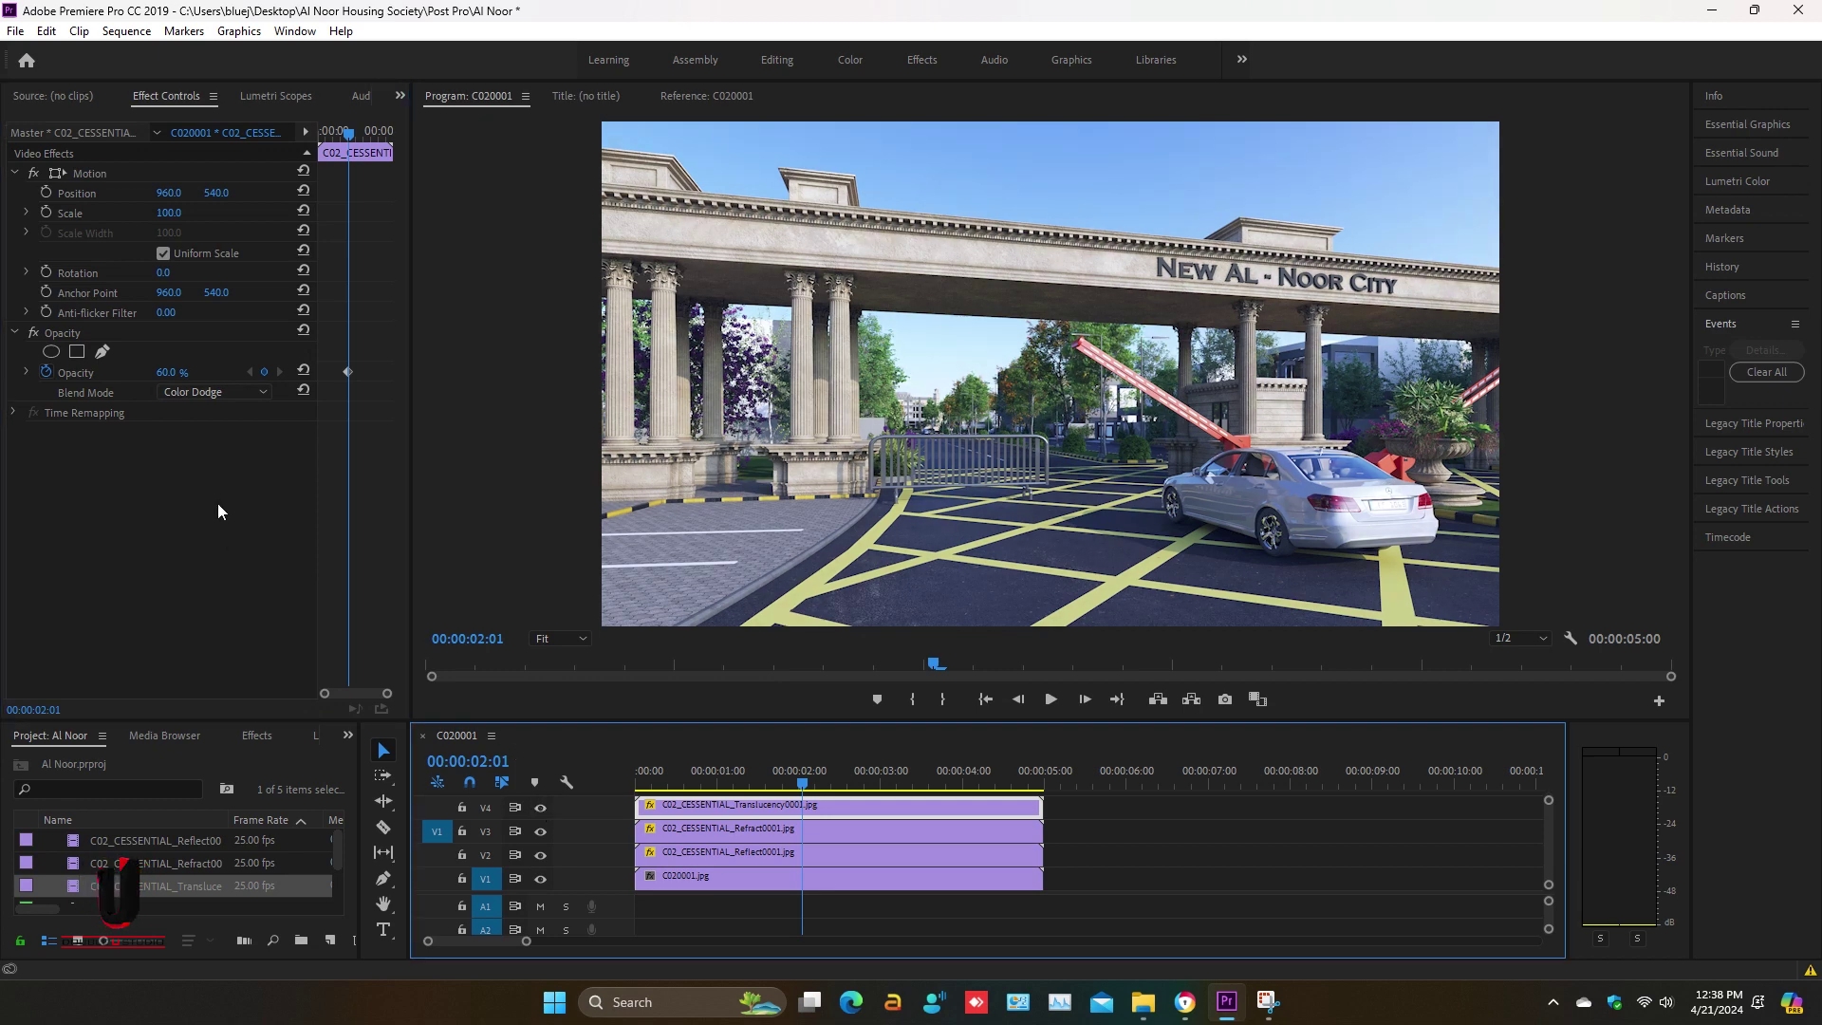
{"action": "left_click", "coordinate": [169, 372]}
{"action": "type", "text": "80"}
{"action": "key", "text": "Return"}
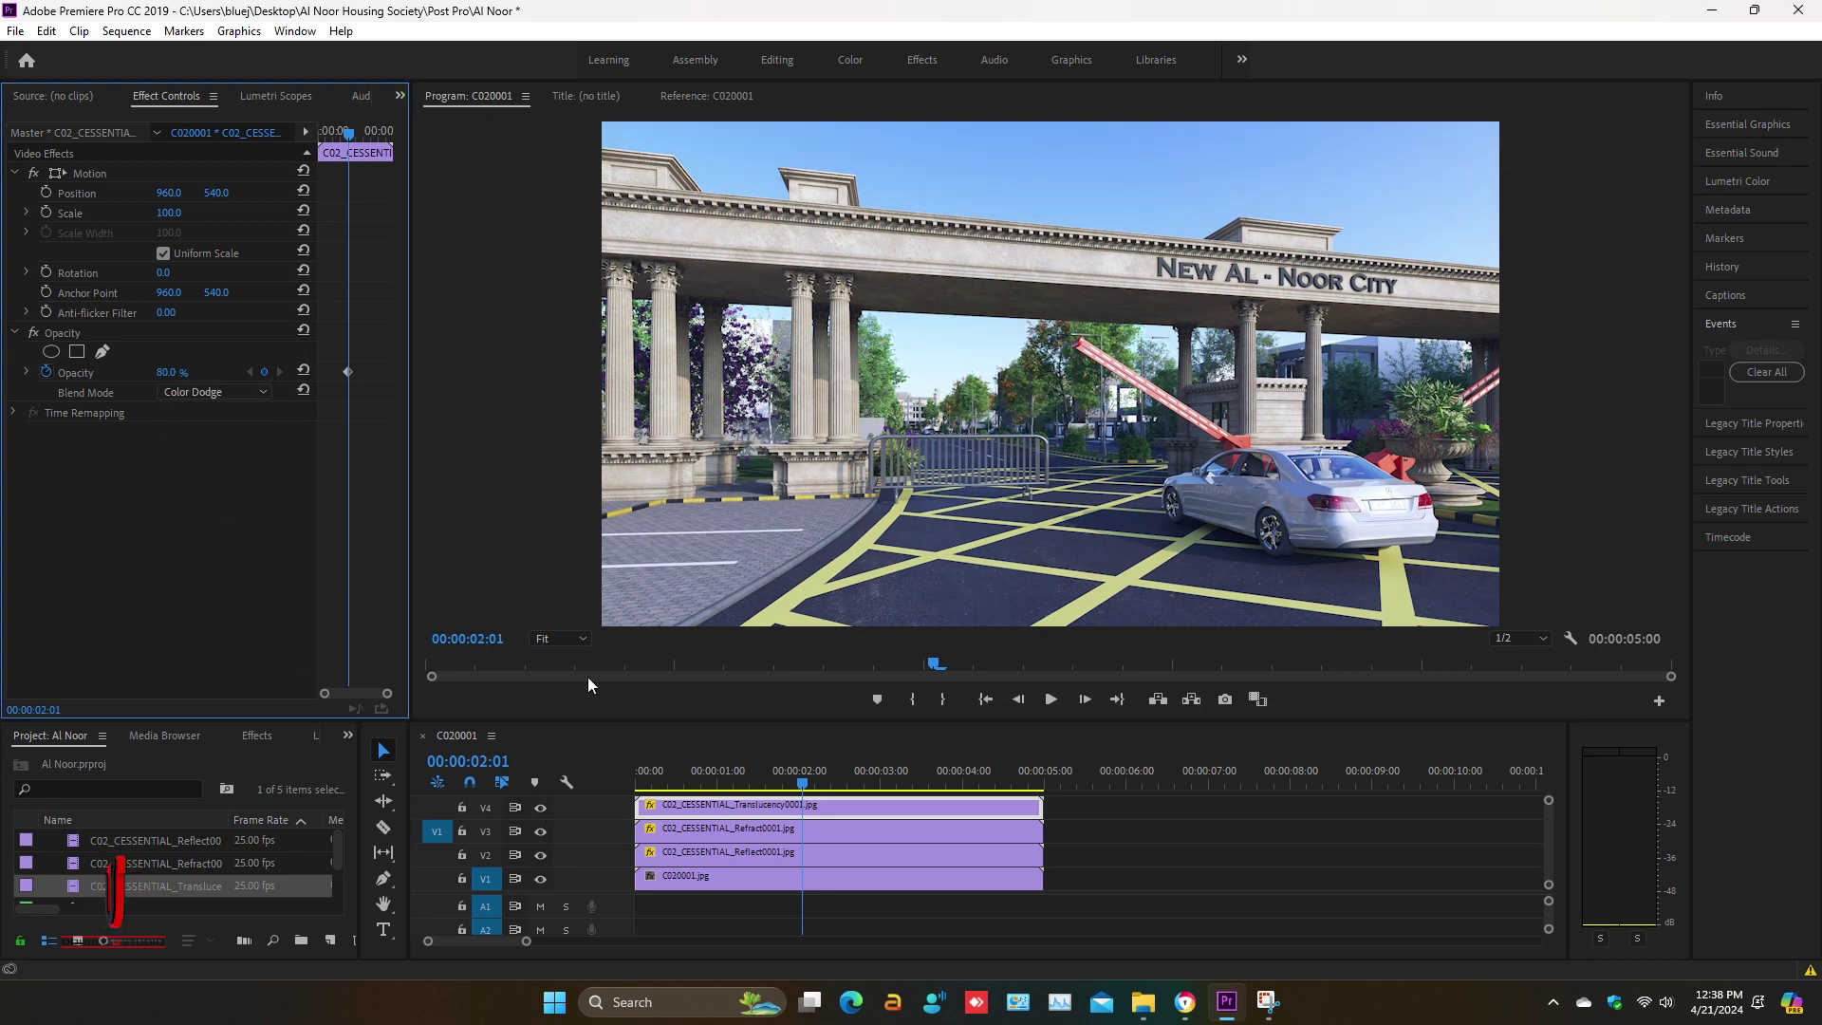
{"action": "left_click_drag", "start_coordinate": [802, 784], "coordinate": [303, 125]}
- Render the C020001 sequence In to Out and return the playhead to the start
{"action": "left_click", "coordinate": [468, 96]}
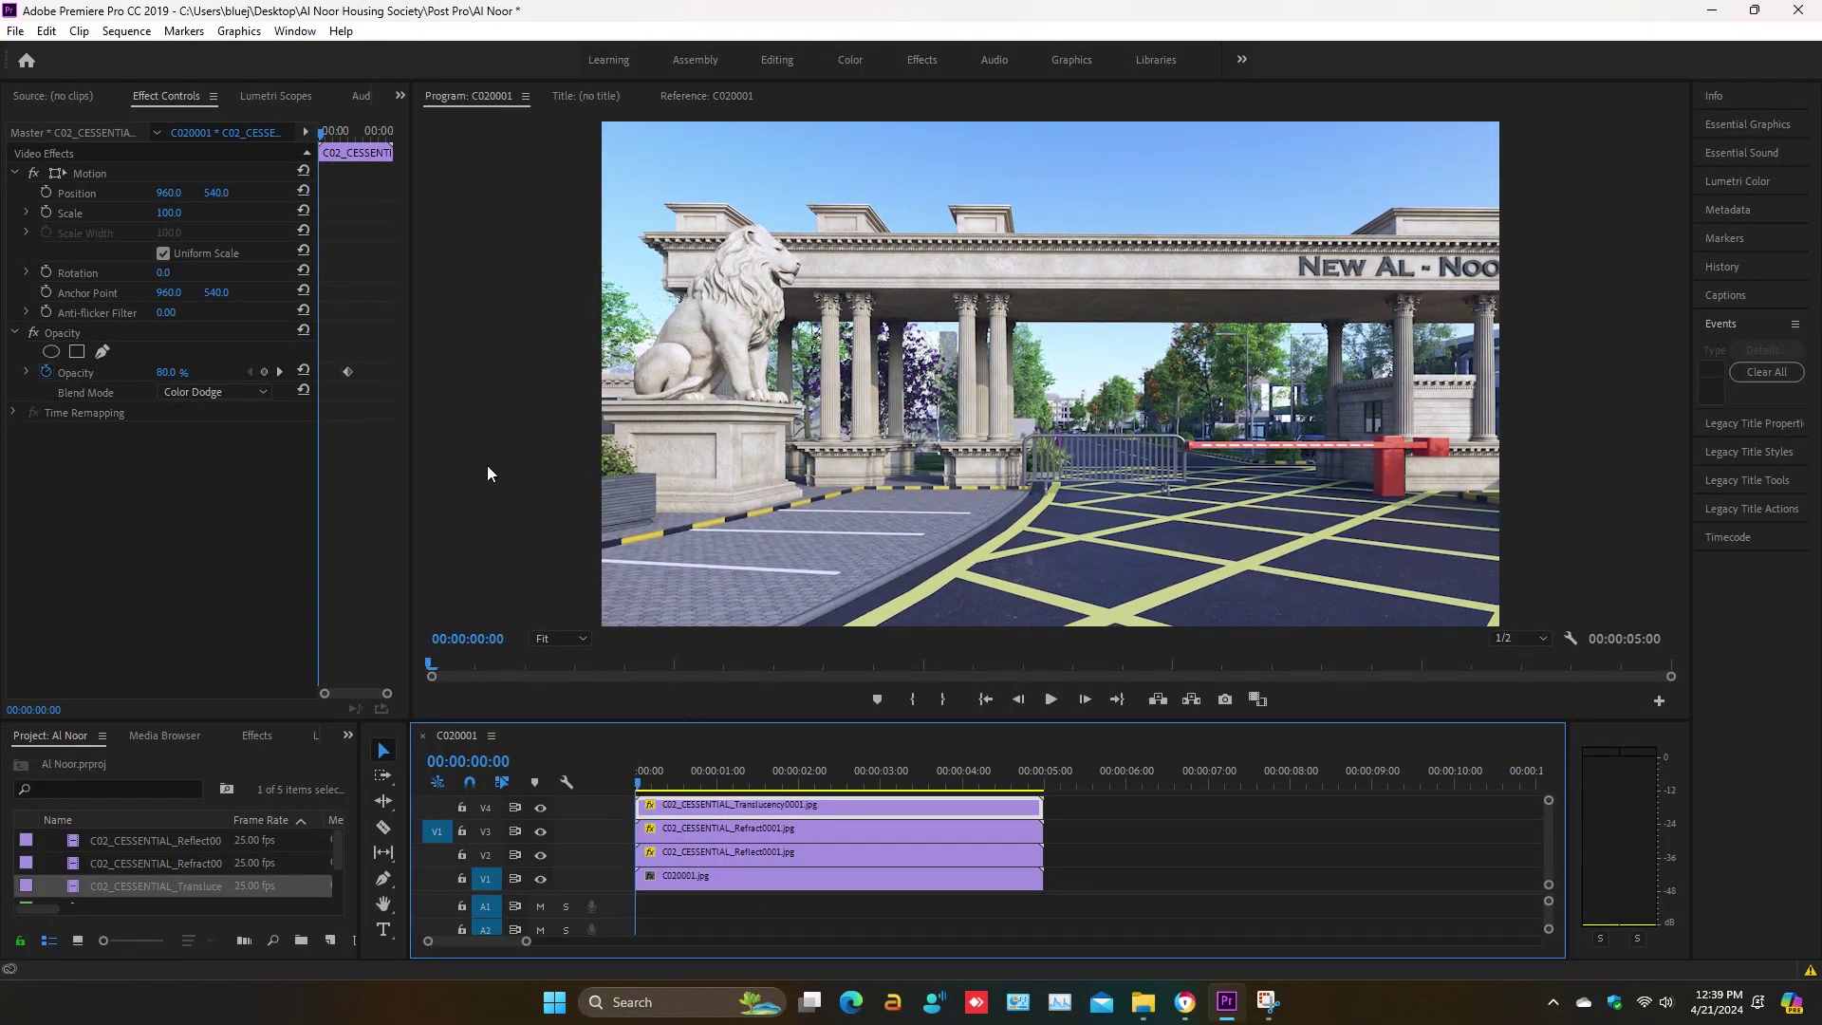
{"action": "left_click", "coordinate": [49, 33]}
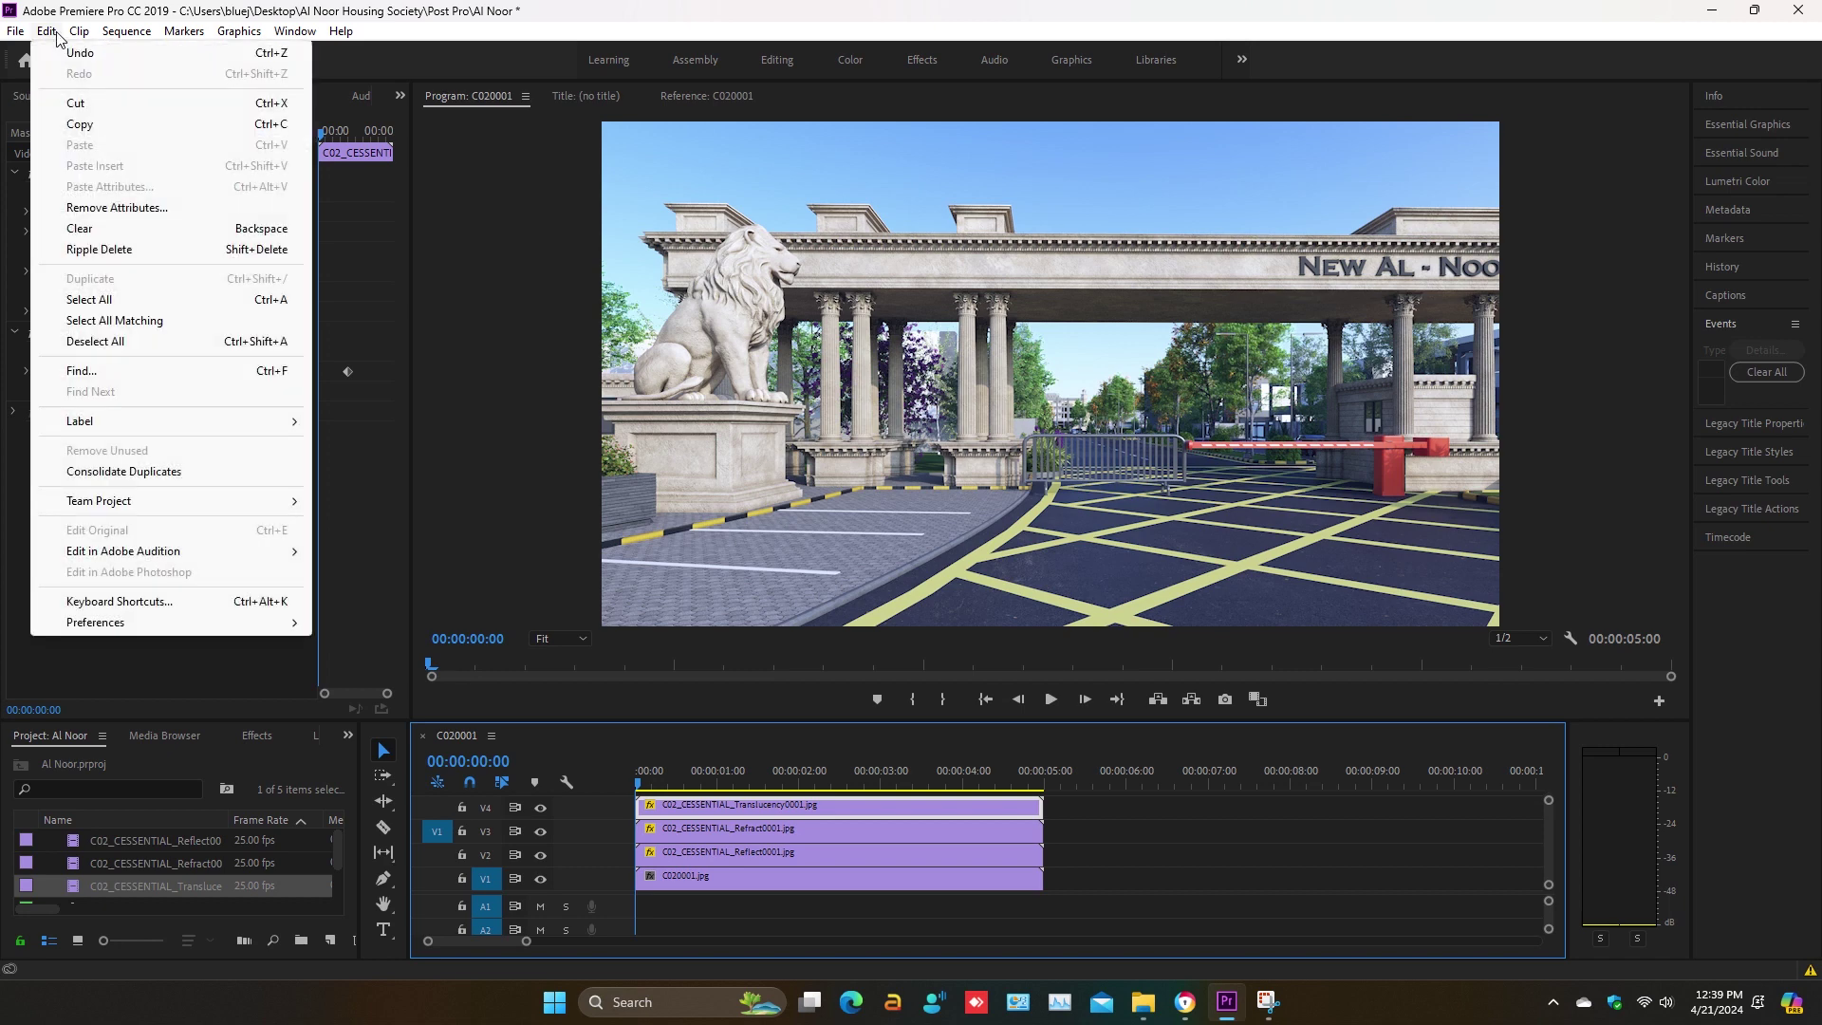
{"action": "mouse_move", "coordinate": [80, 36]}
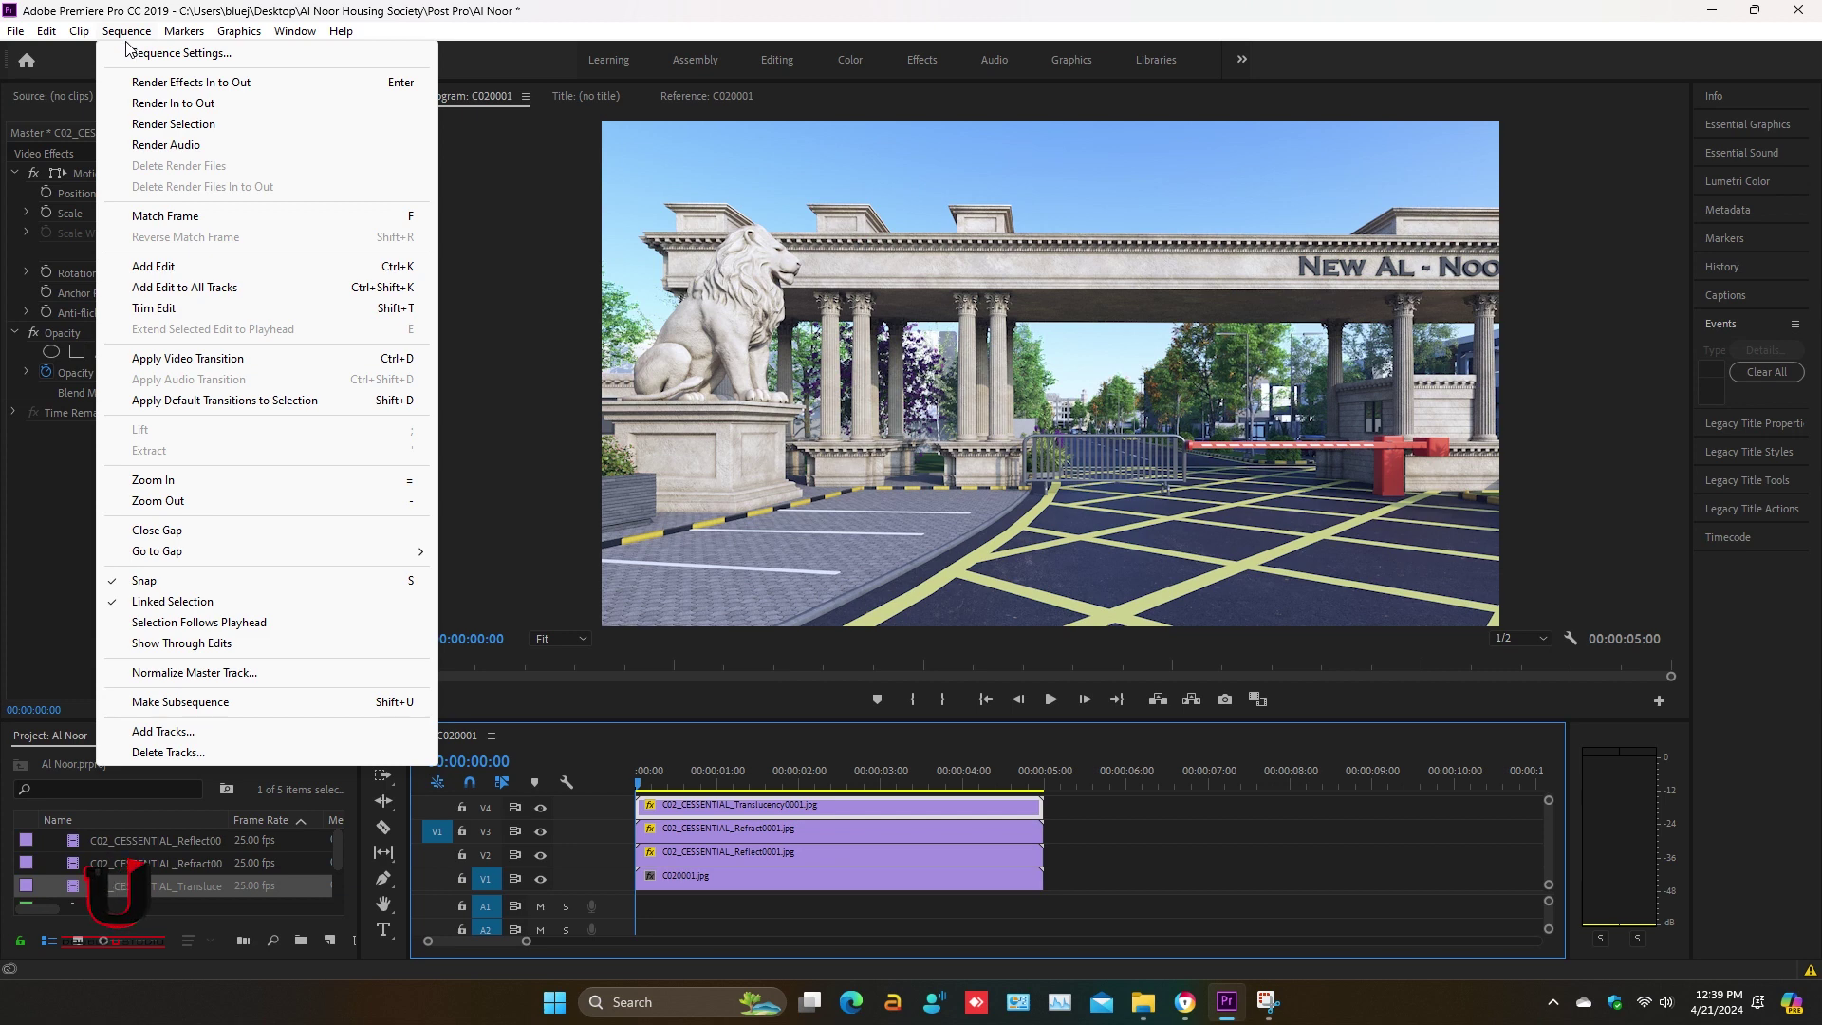
{"action": "left_click", "coordinate": [160, 102]}
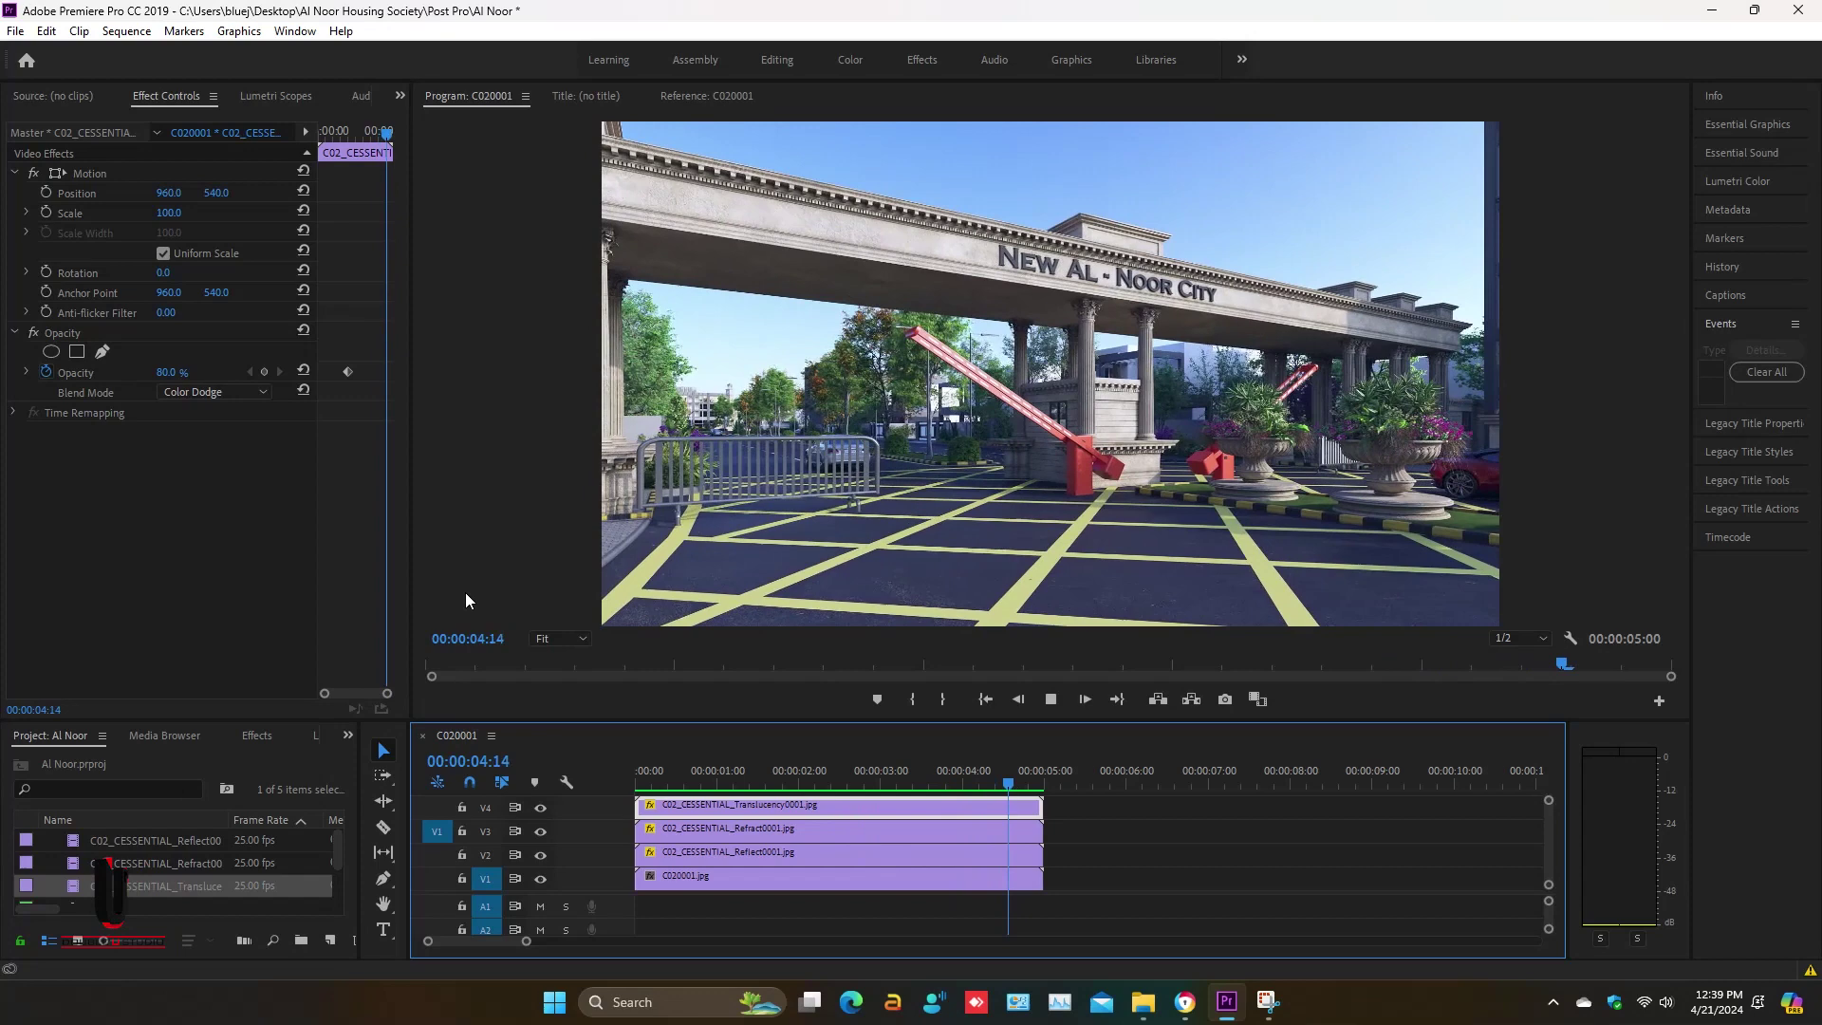
{"action": "key", "text": "Home"}
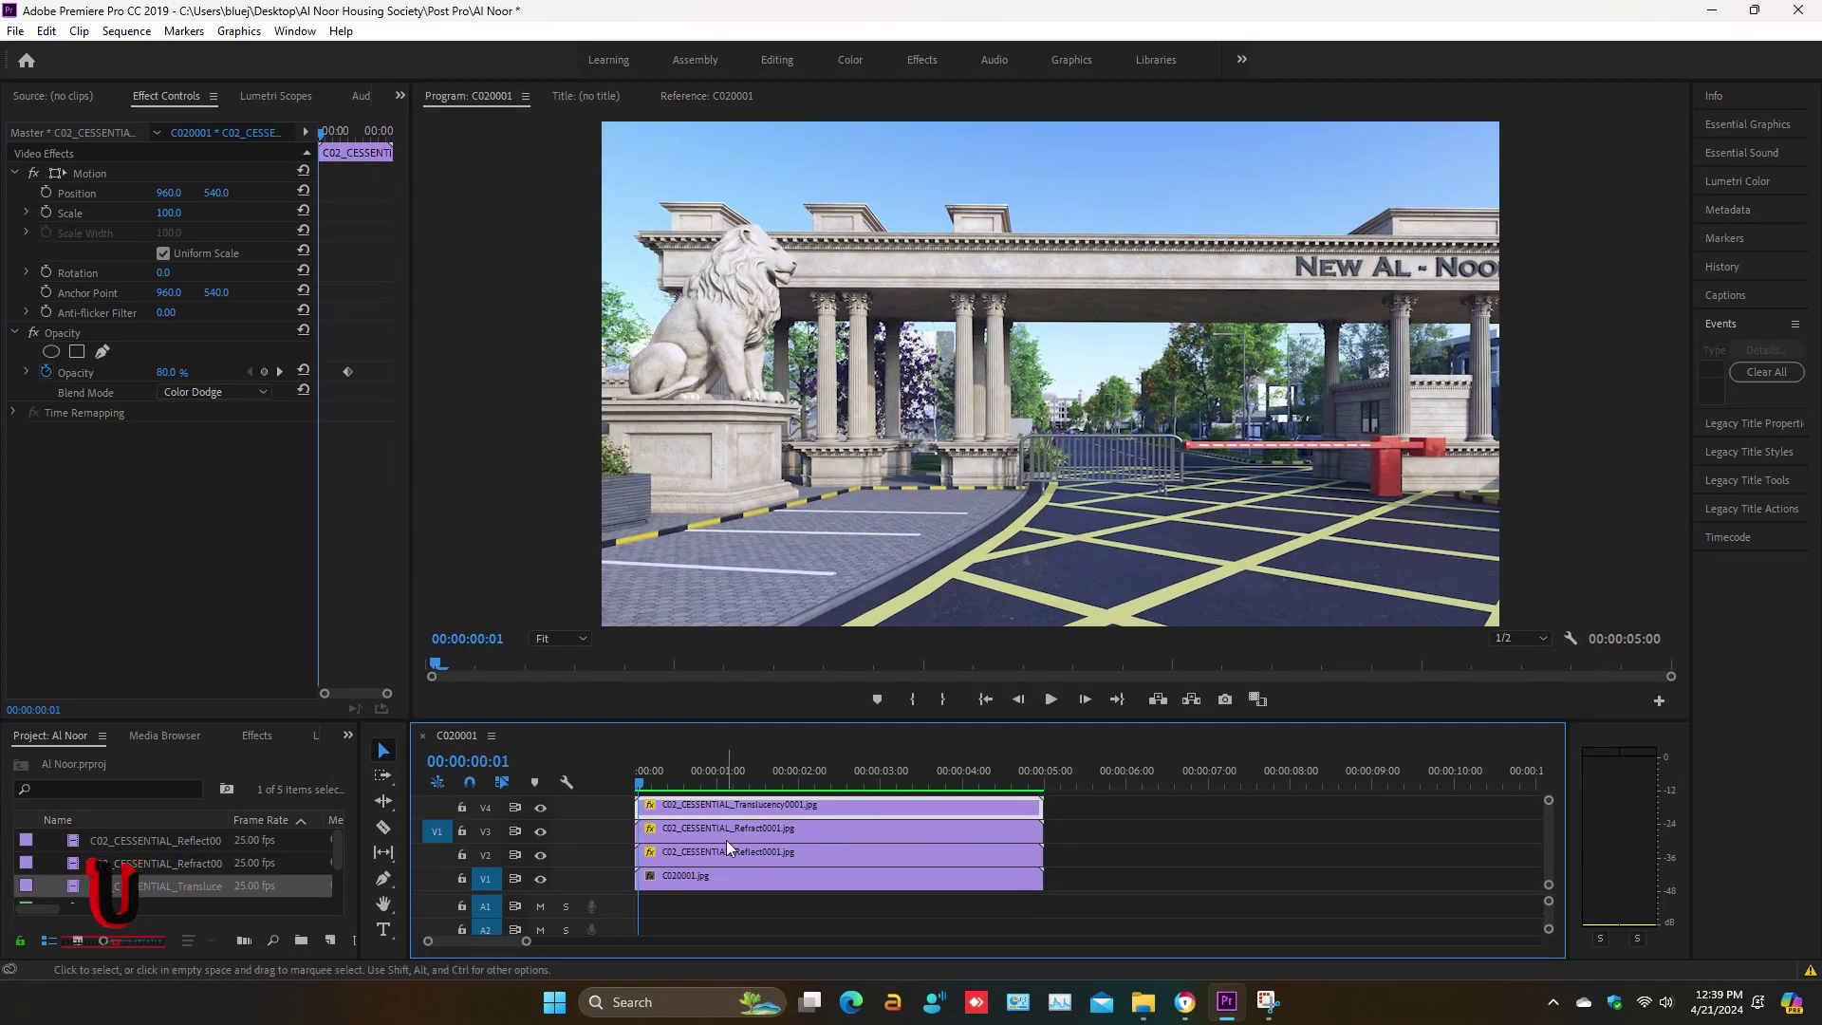
{"action": "left_click_drag", "start_coordinate": [591, 903], "coordinate": [591, 914]}
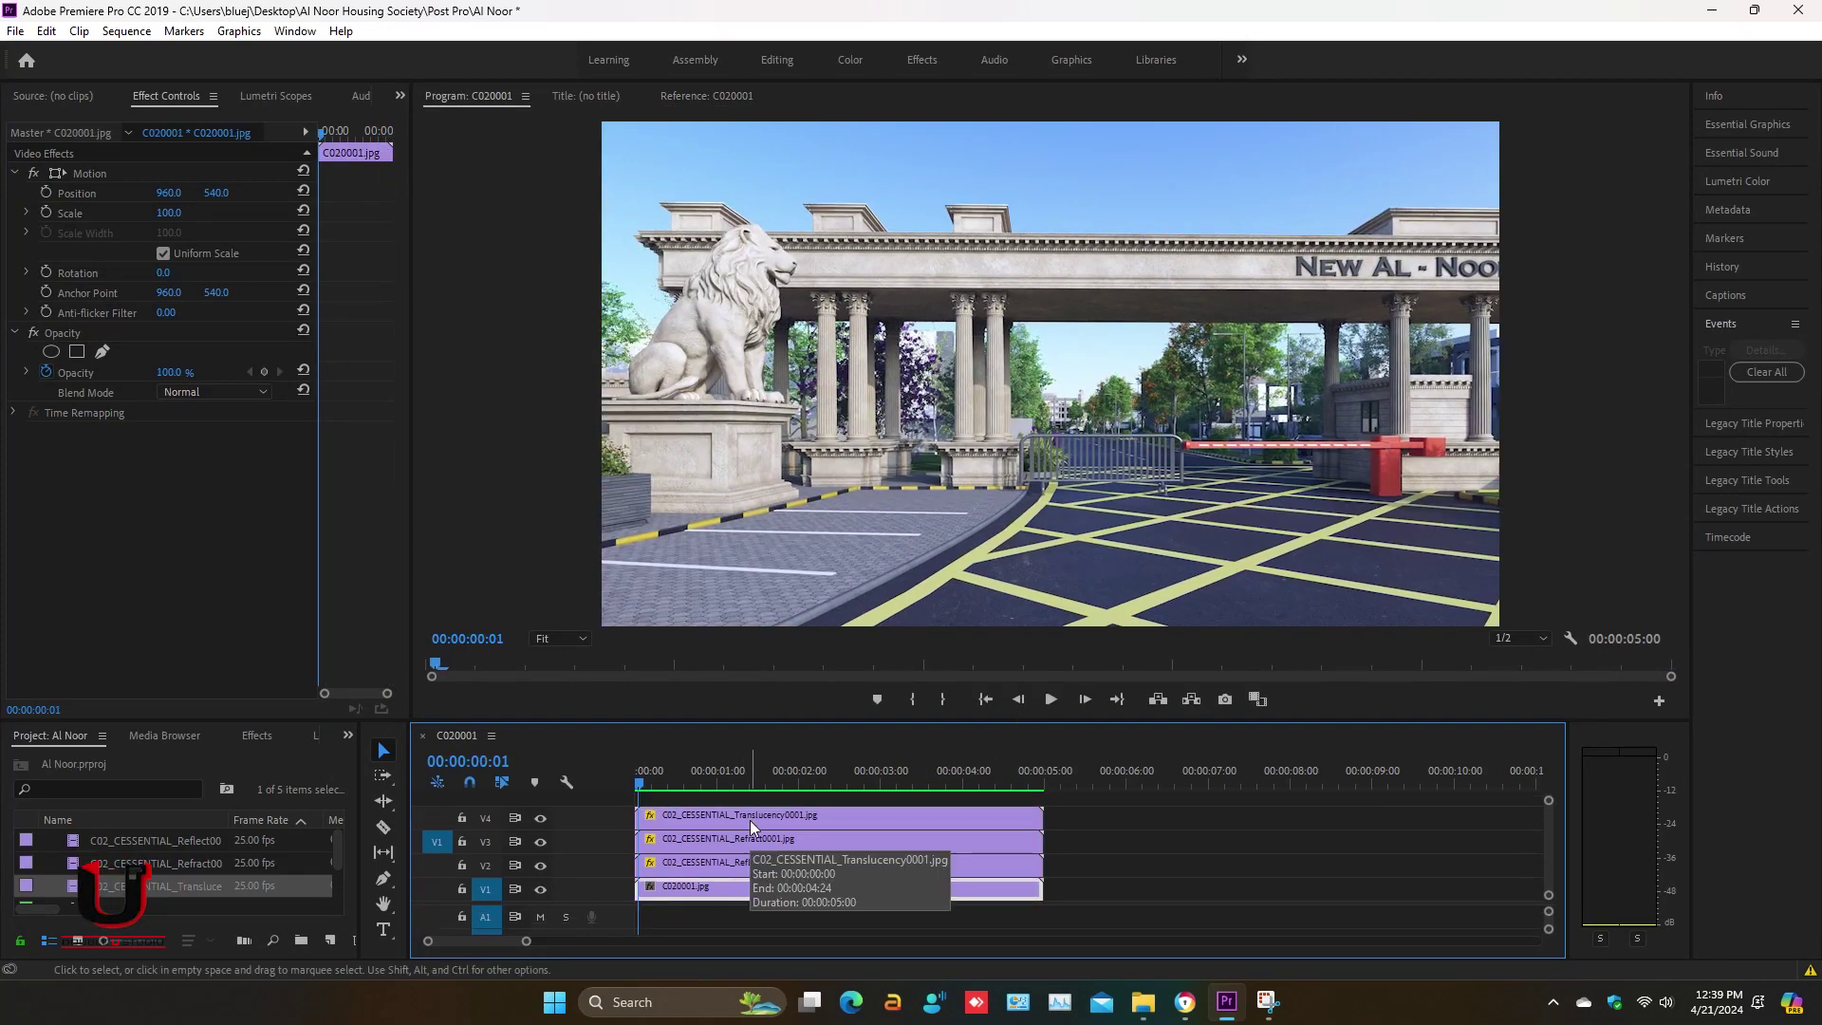
{"action": "left_click", "coordinate": [1103, 805]}
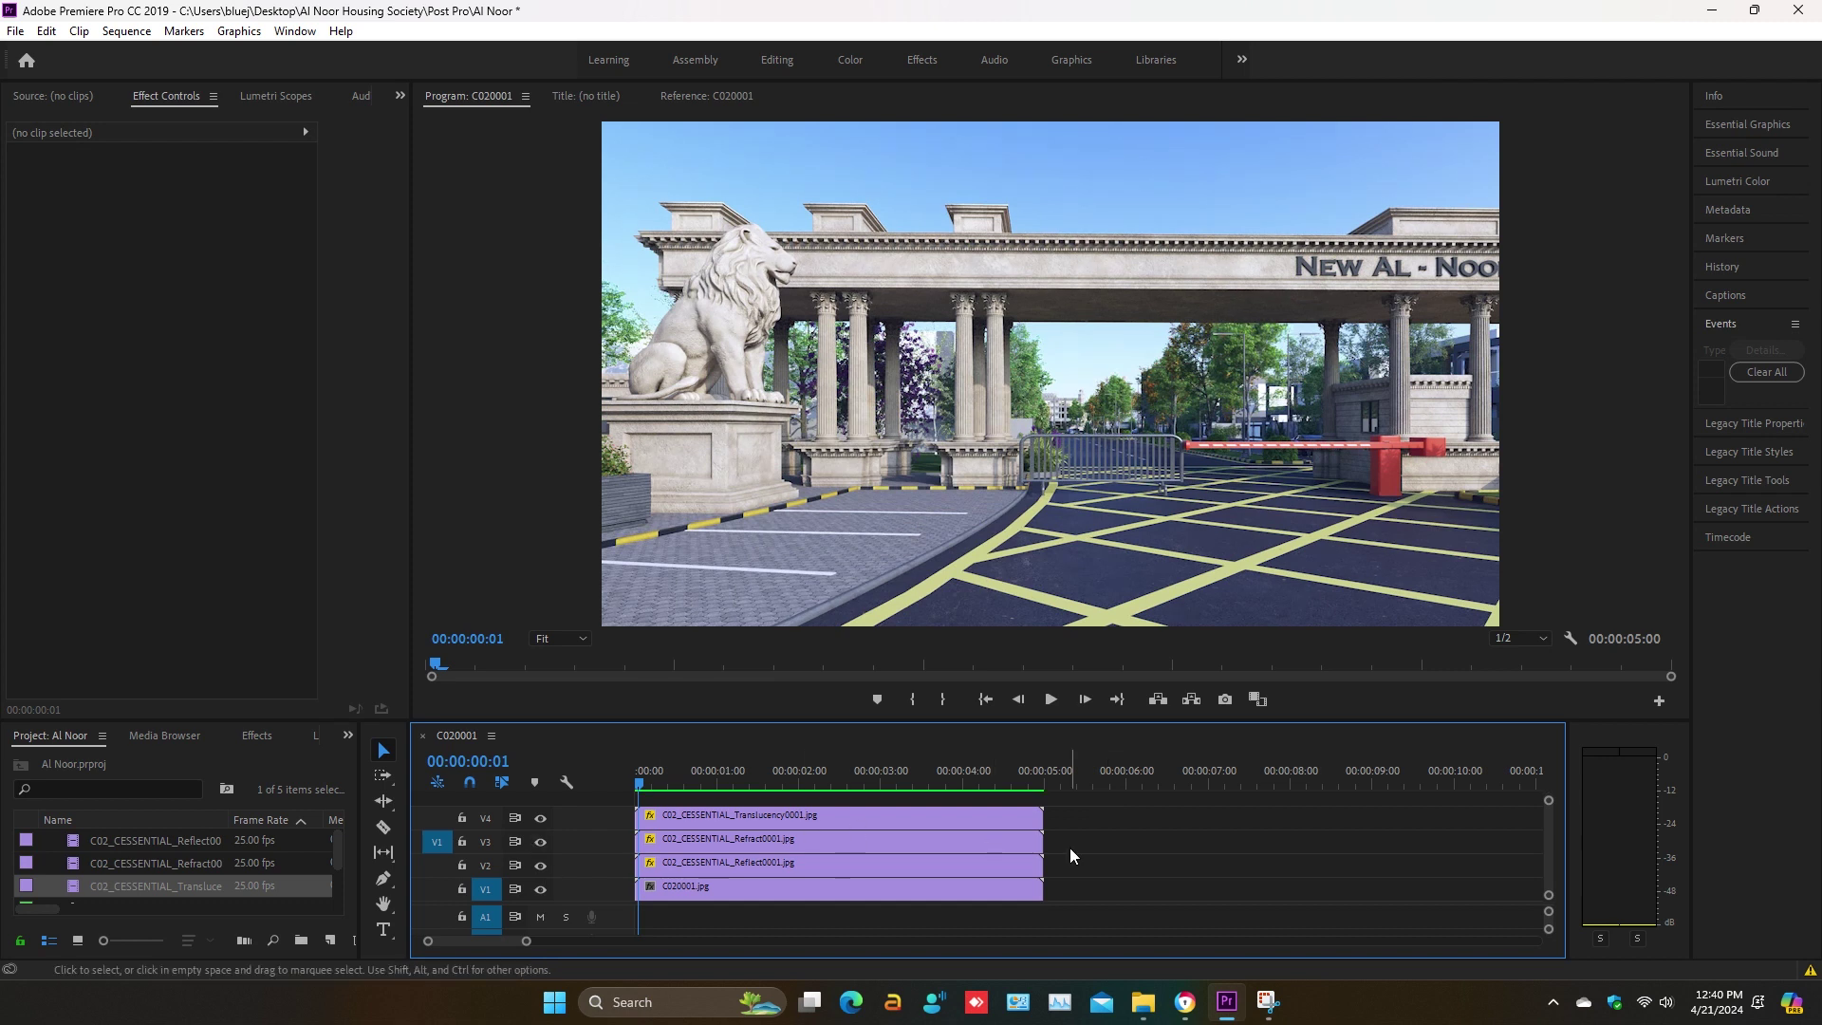
- Open Export Settings for the sequence and turn off audio export for the H.264 output
{"action": "key", "text": "ctrl+m"}
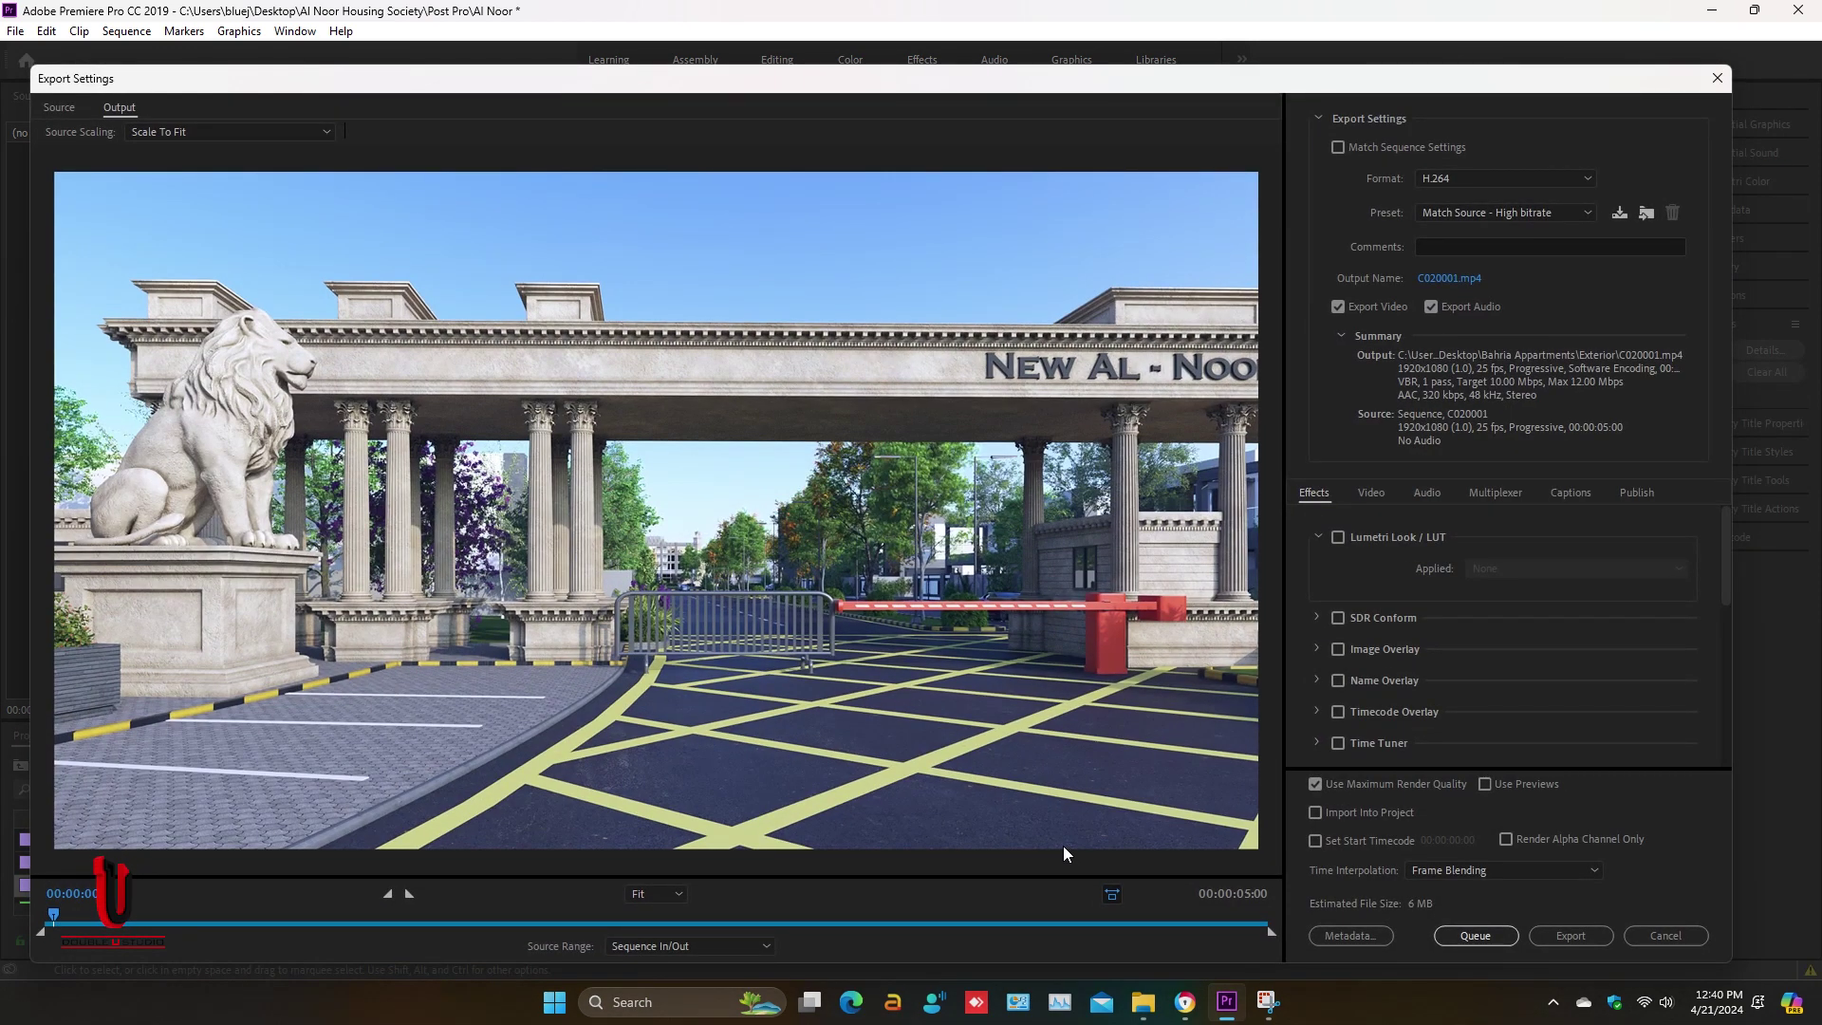
{"action": "left_click", "coordinate": [1431, 307]}
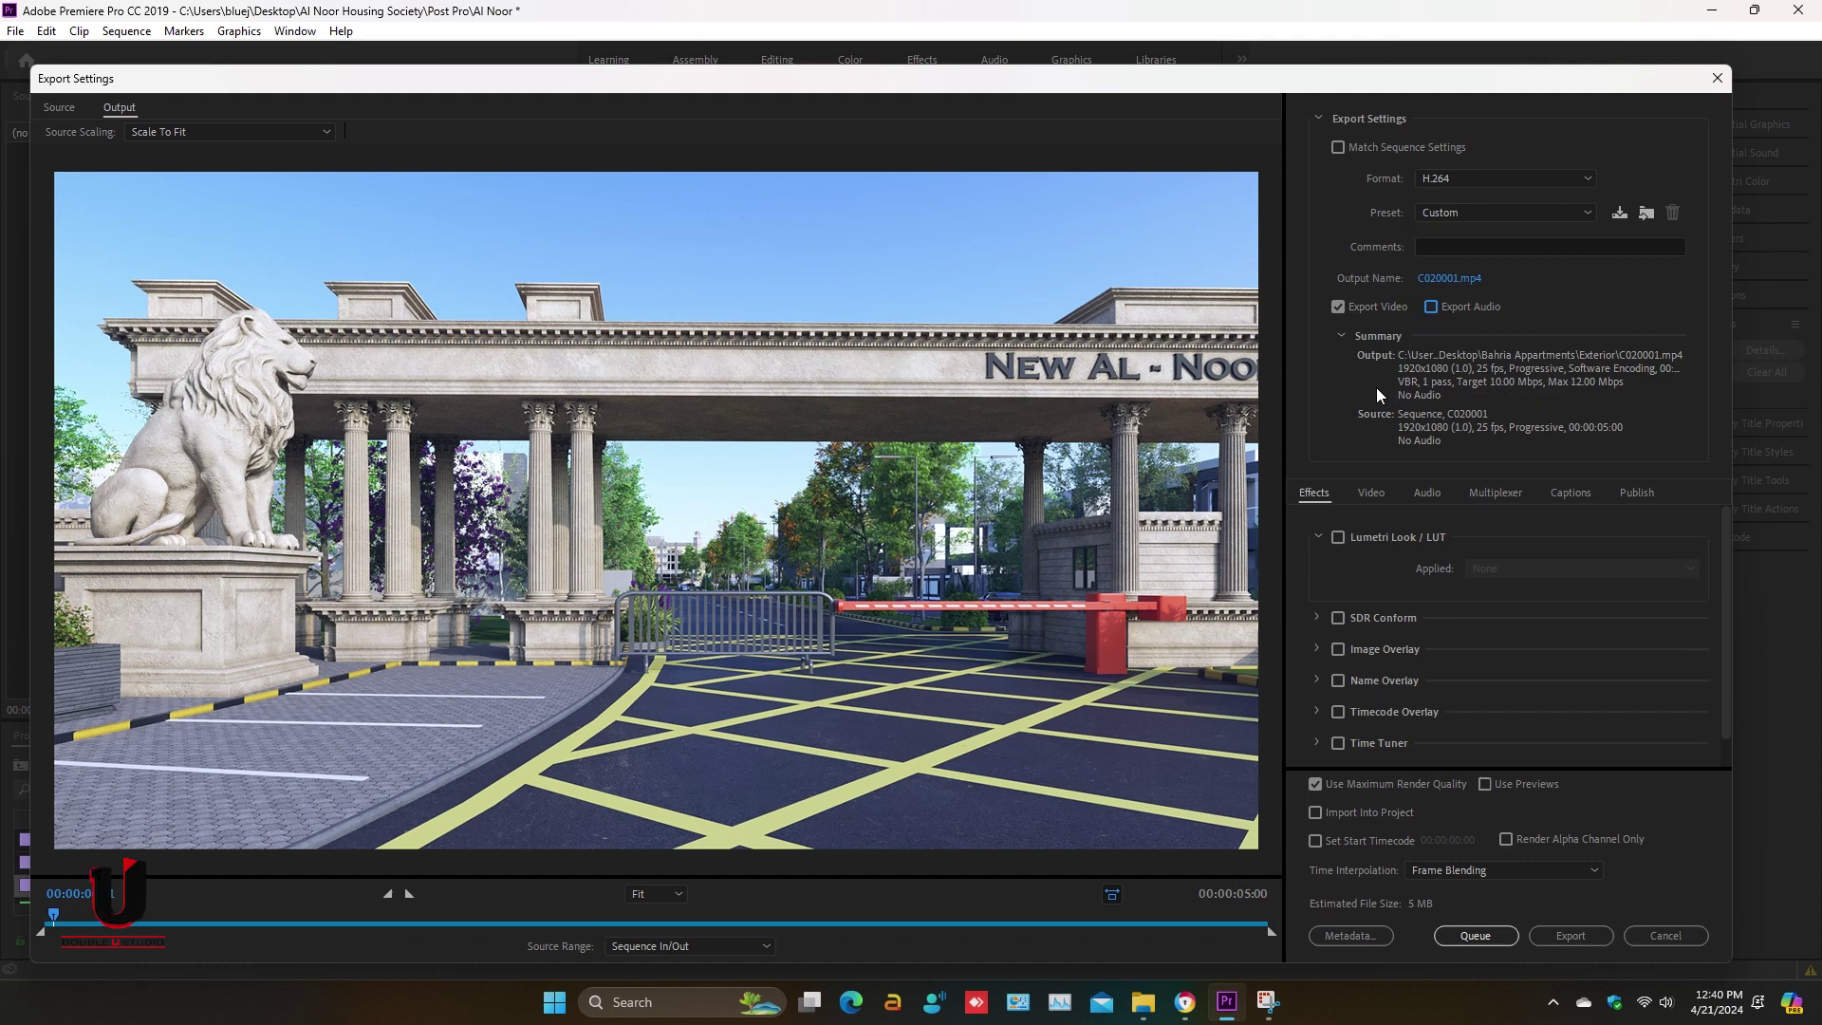
- Set the export output to the Al Noor Housing Society > Post Pro folder, named C02
{"action": "left_click", "coordinate": [1434, 279]}
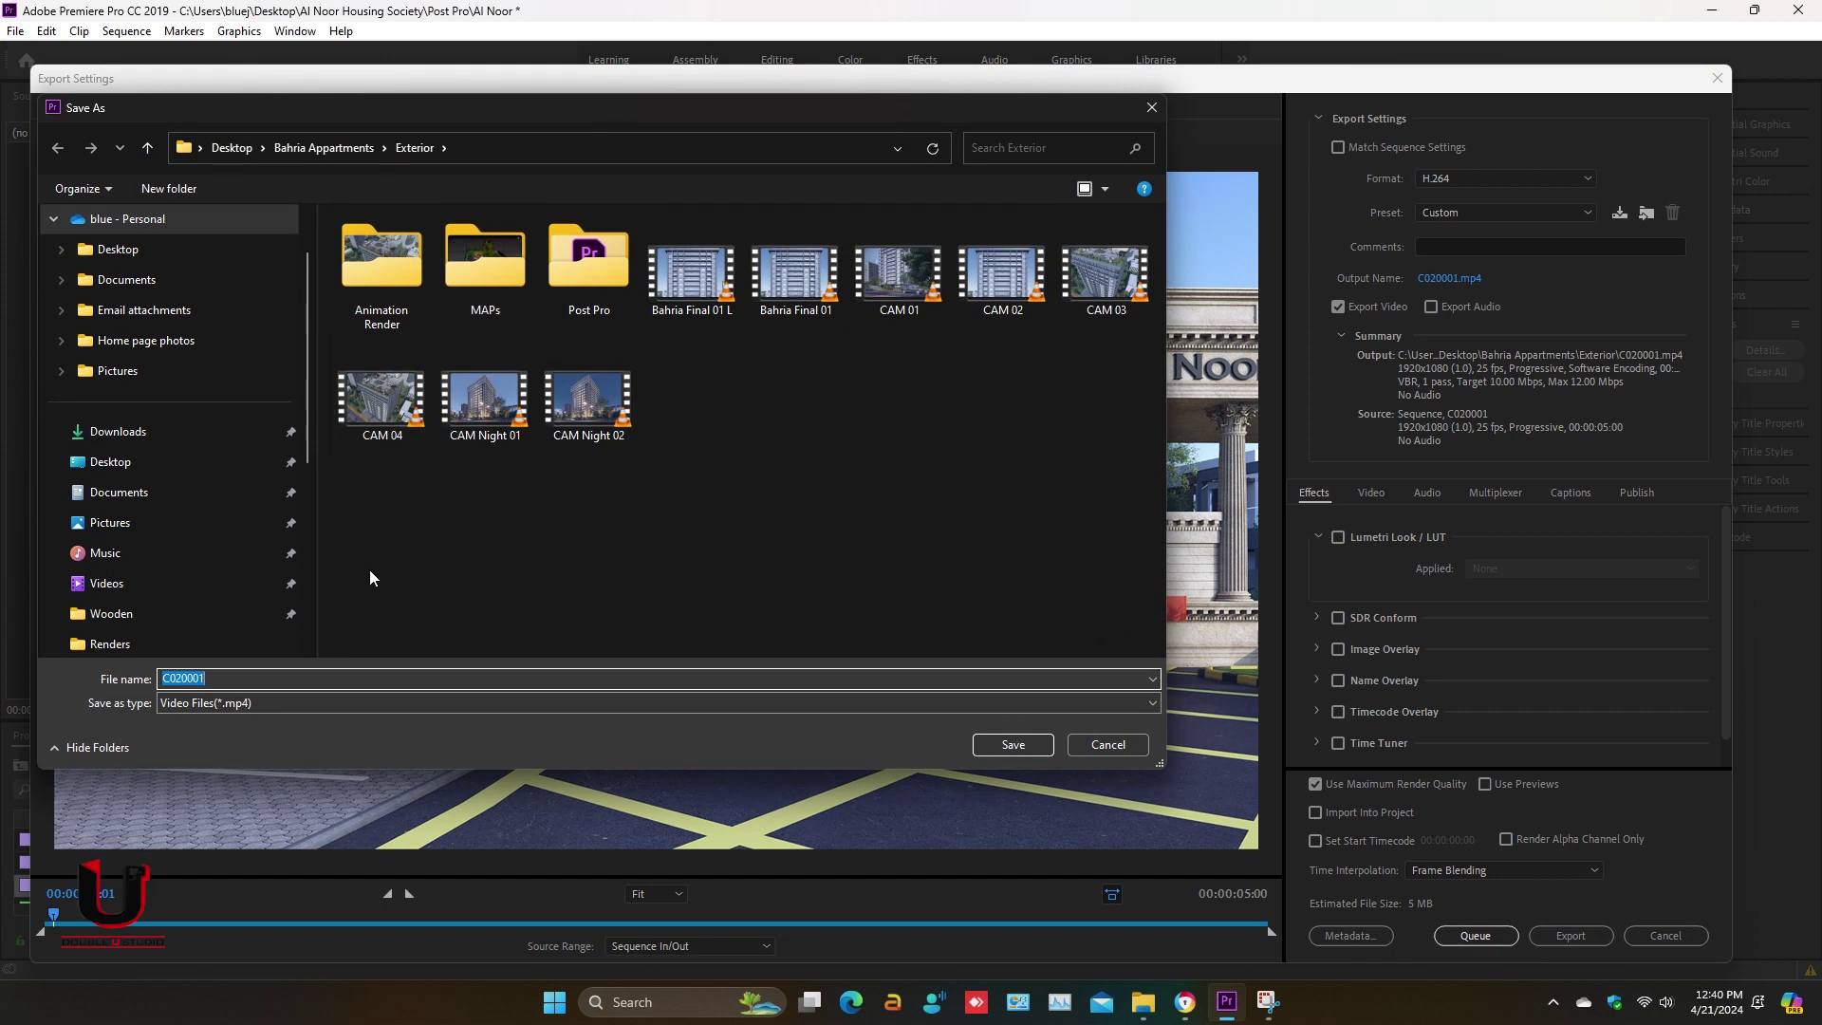
{"action": "type", "text": "C:\\Users\\bluej\\Desktop\\Al Noor Housing Society\\Animation Render\\CAM 02"}
{"action": "key", "text": "Return"}
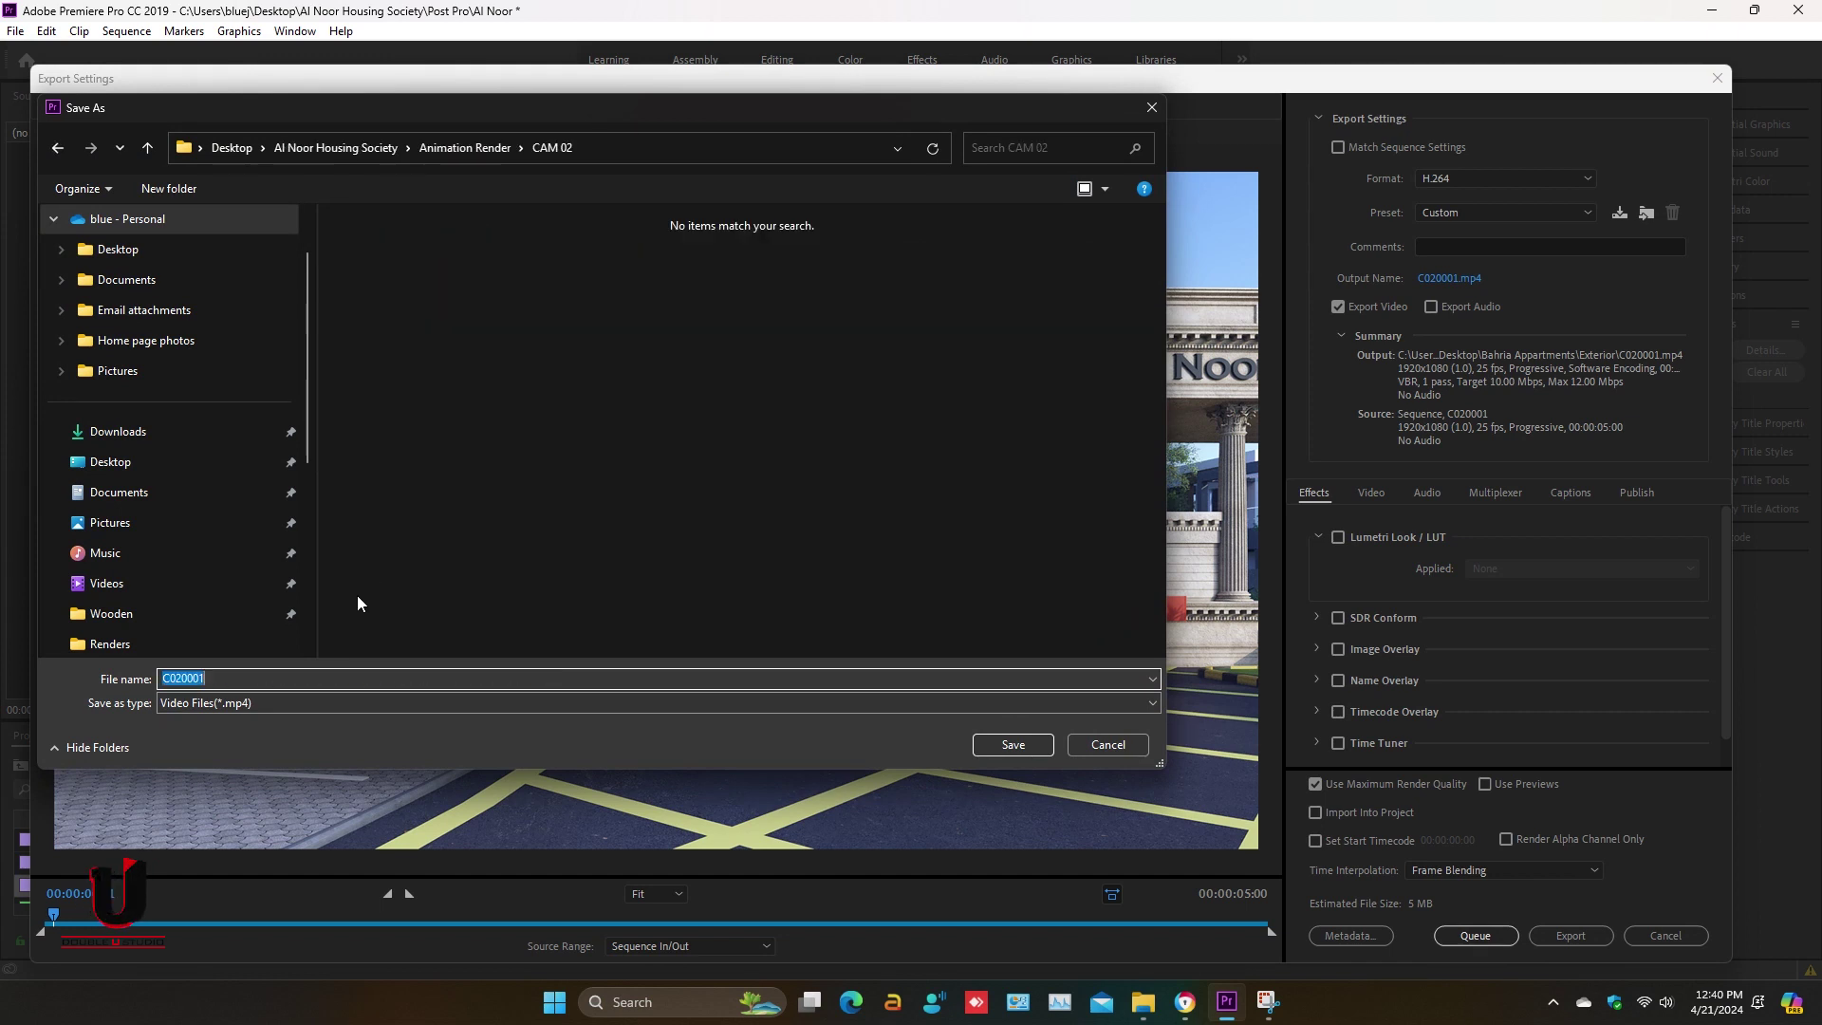
{"action": "left_click", "coordinate": [475, 149]}
{"action": "left_click", "coordinate": [363, 149]}
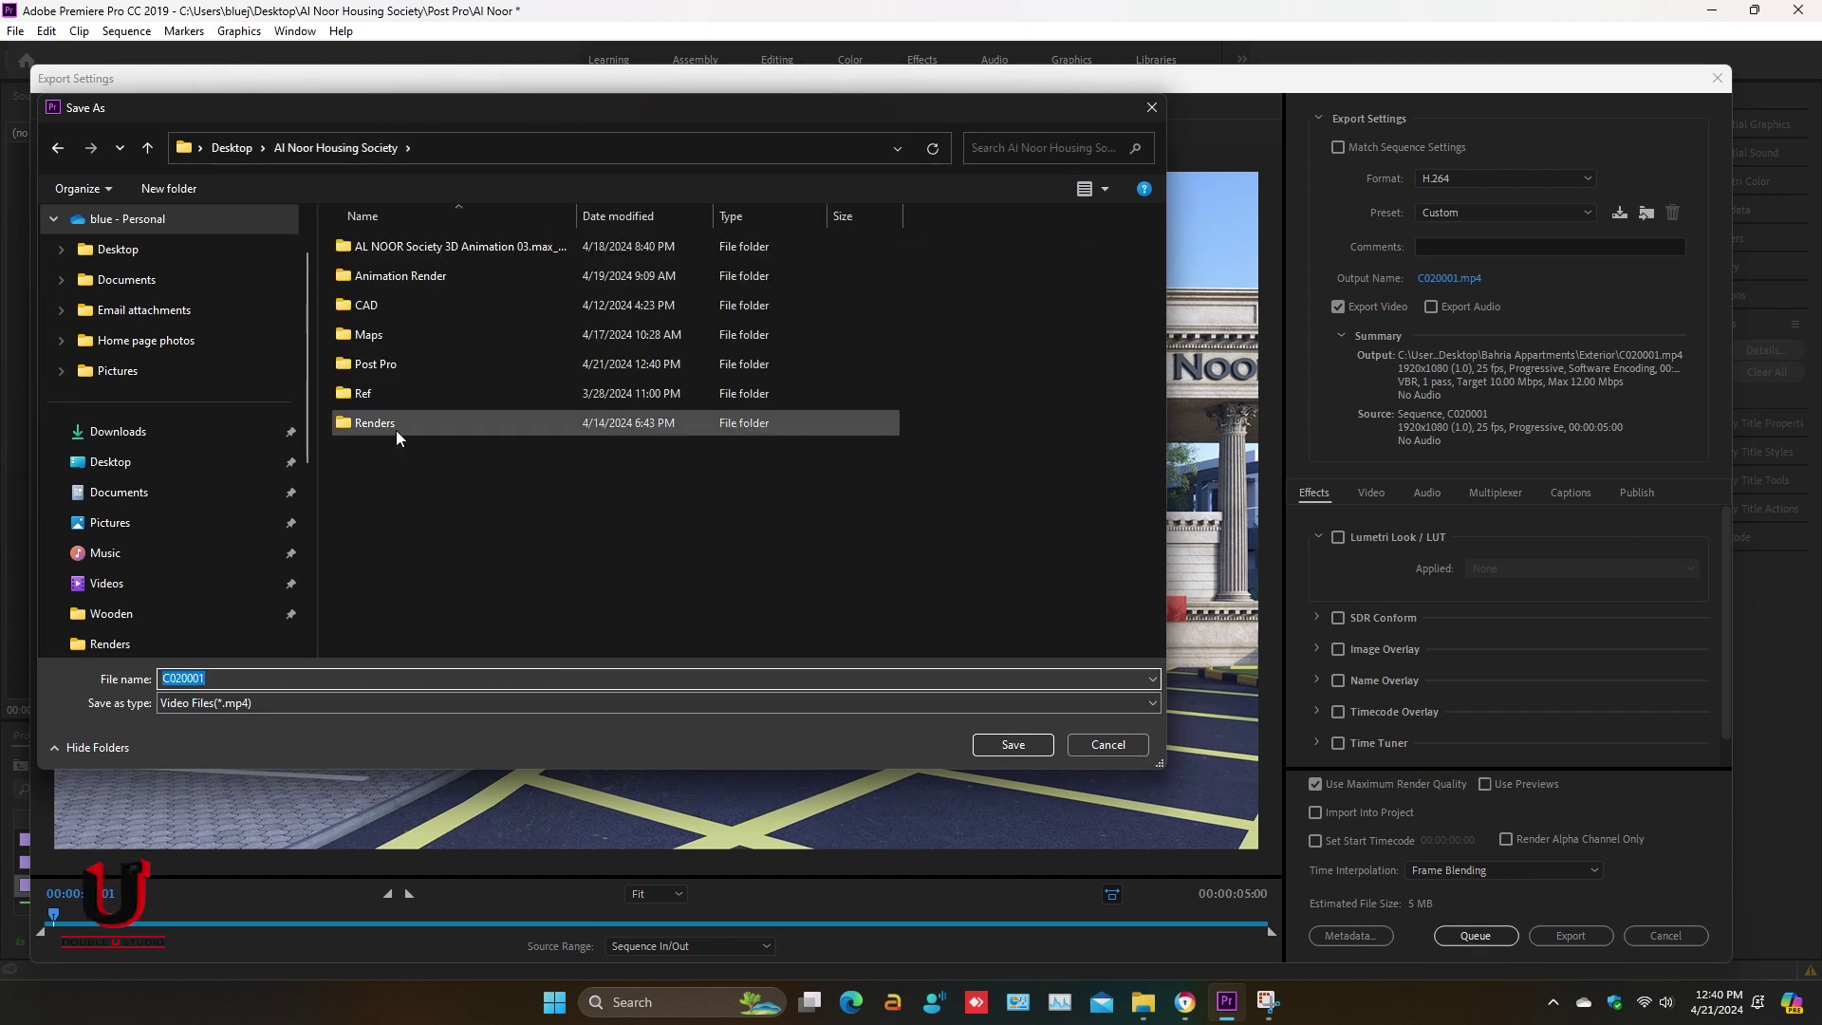
{"action": "left_click", "coordinate": [436, 363]}
{"action": "double_click", "coordinate": [435, 363]}
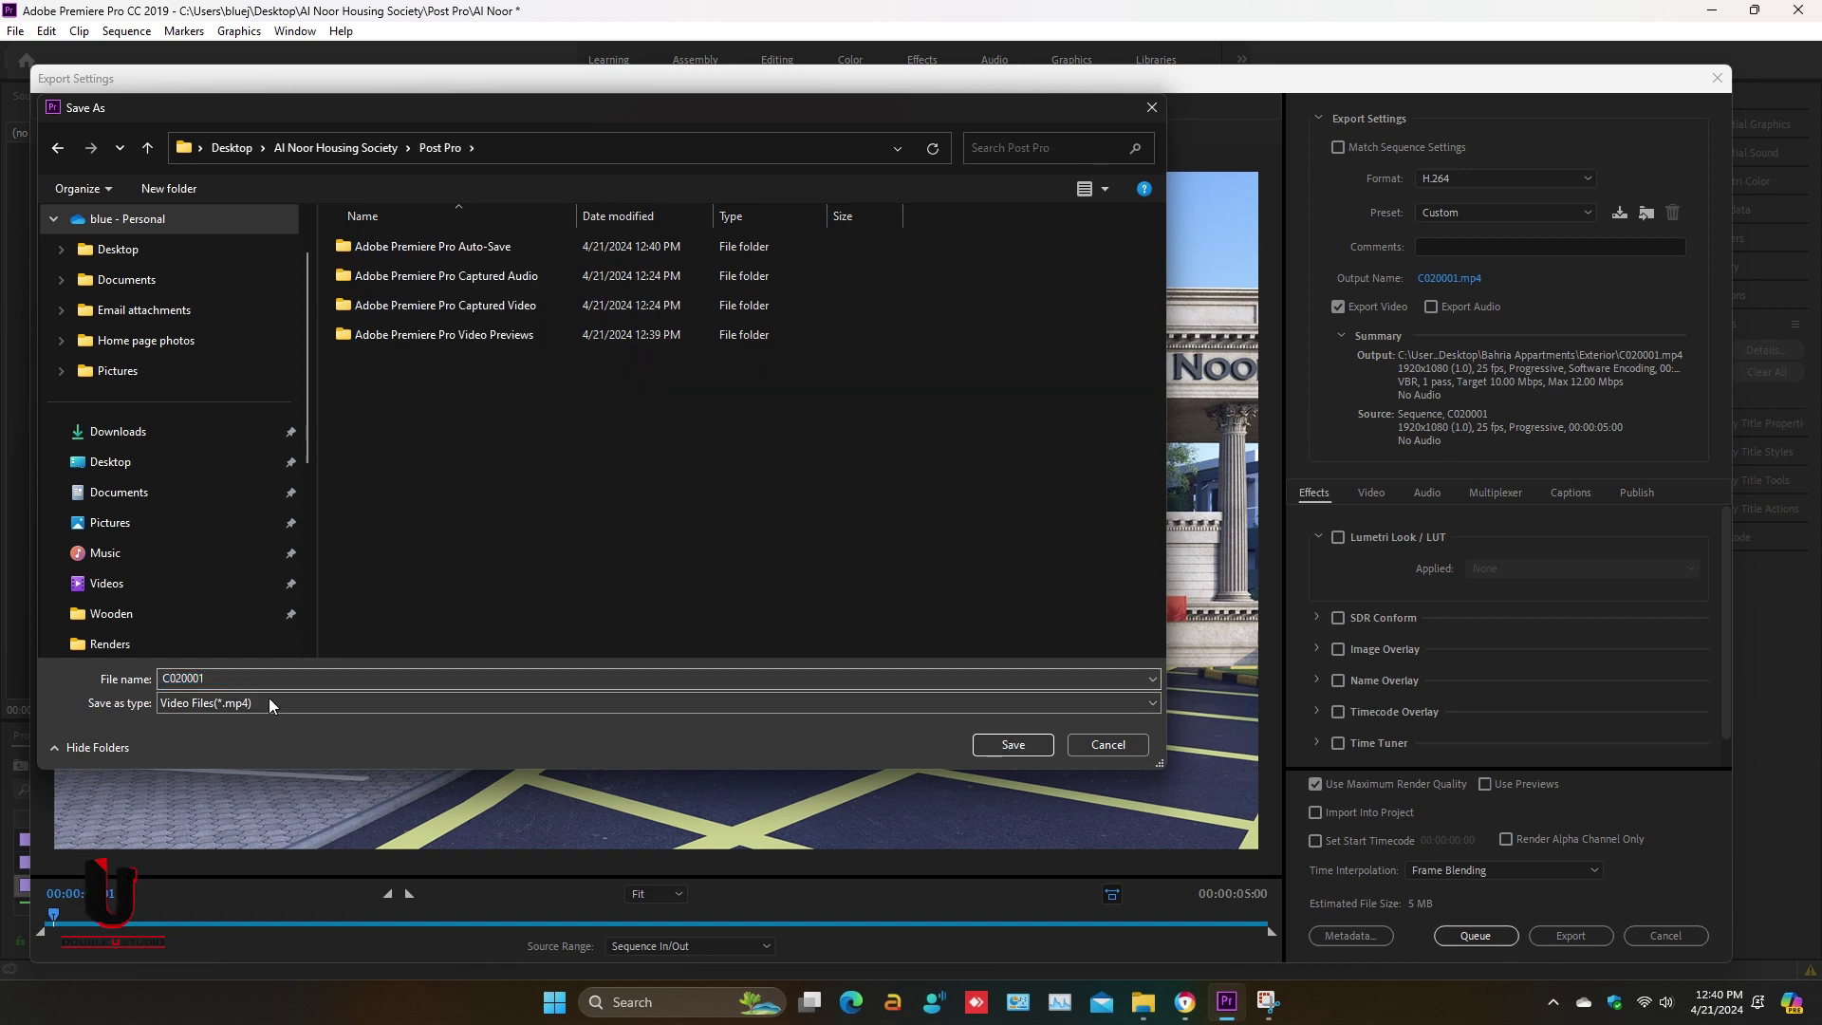
{"action": "double_click", "coordinate": [273, 678]}
{"action": "type", "text": "C02"}
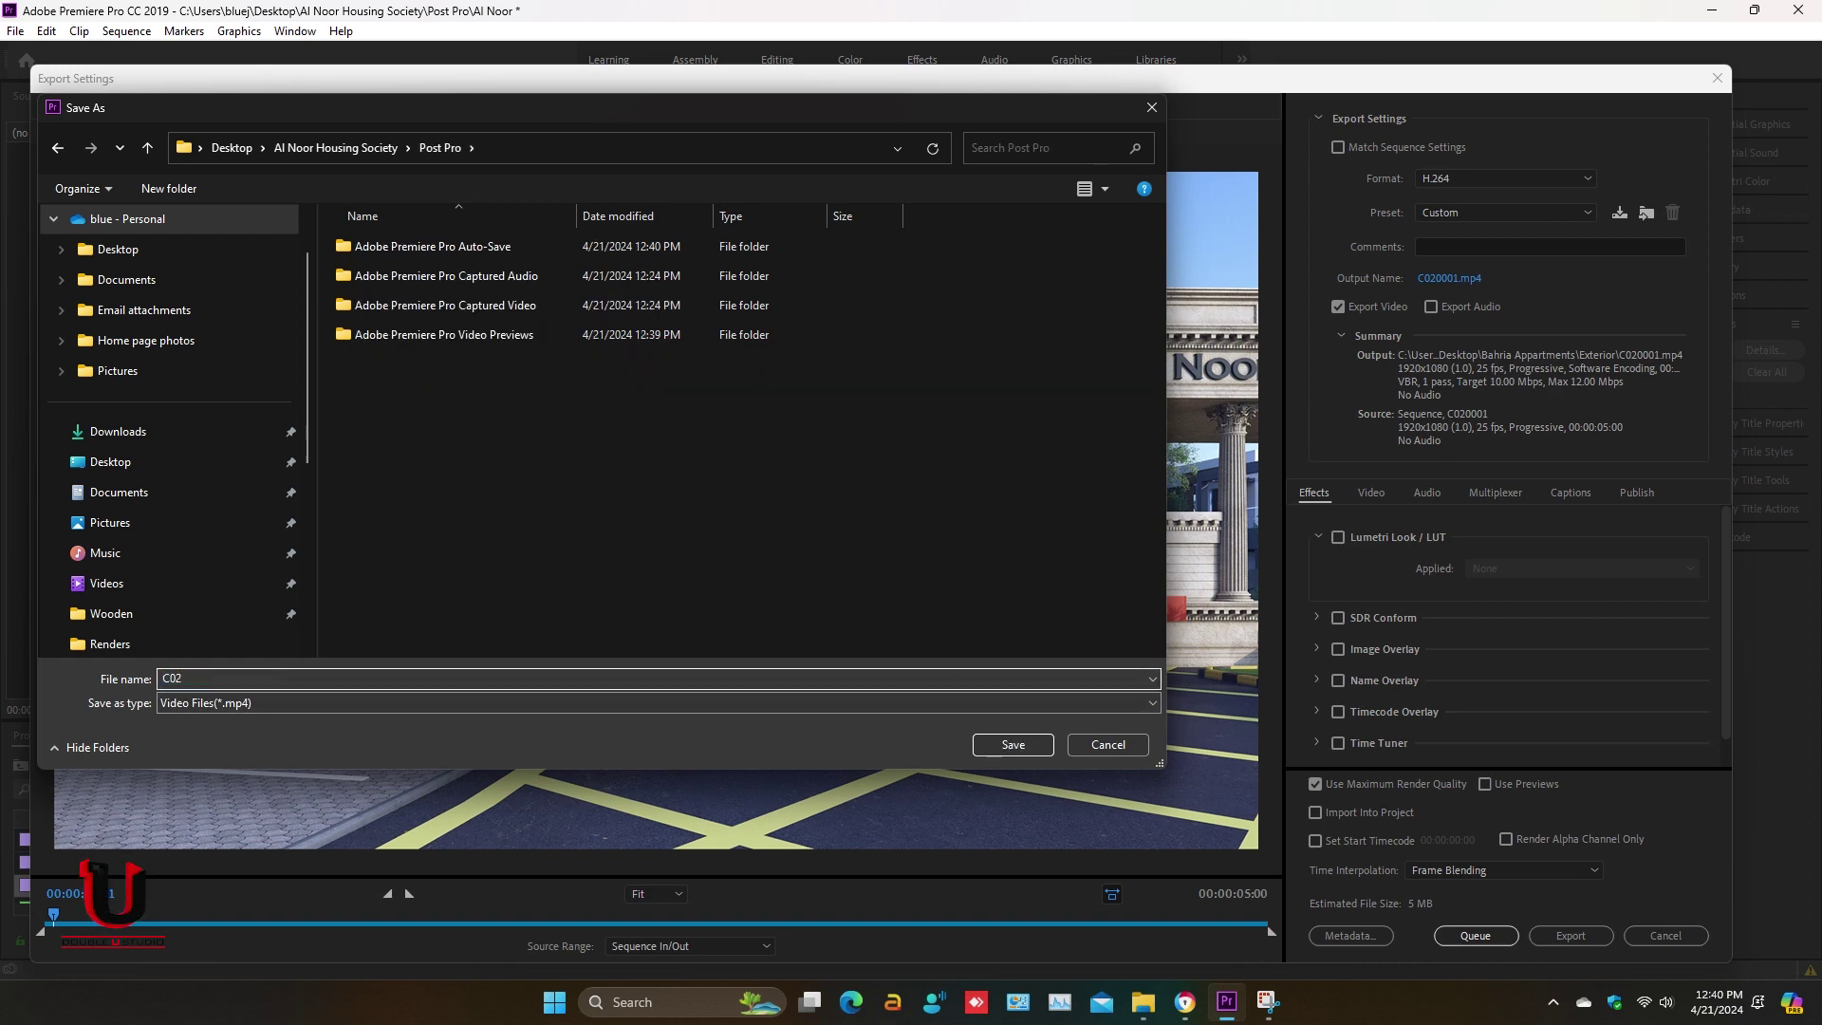
{"action": "key", "text": "Return"}
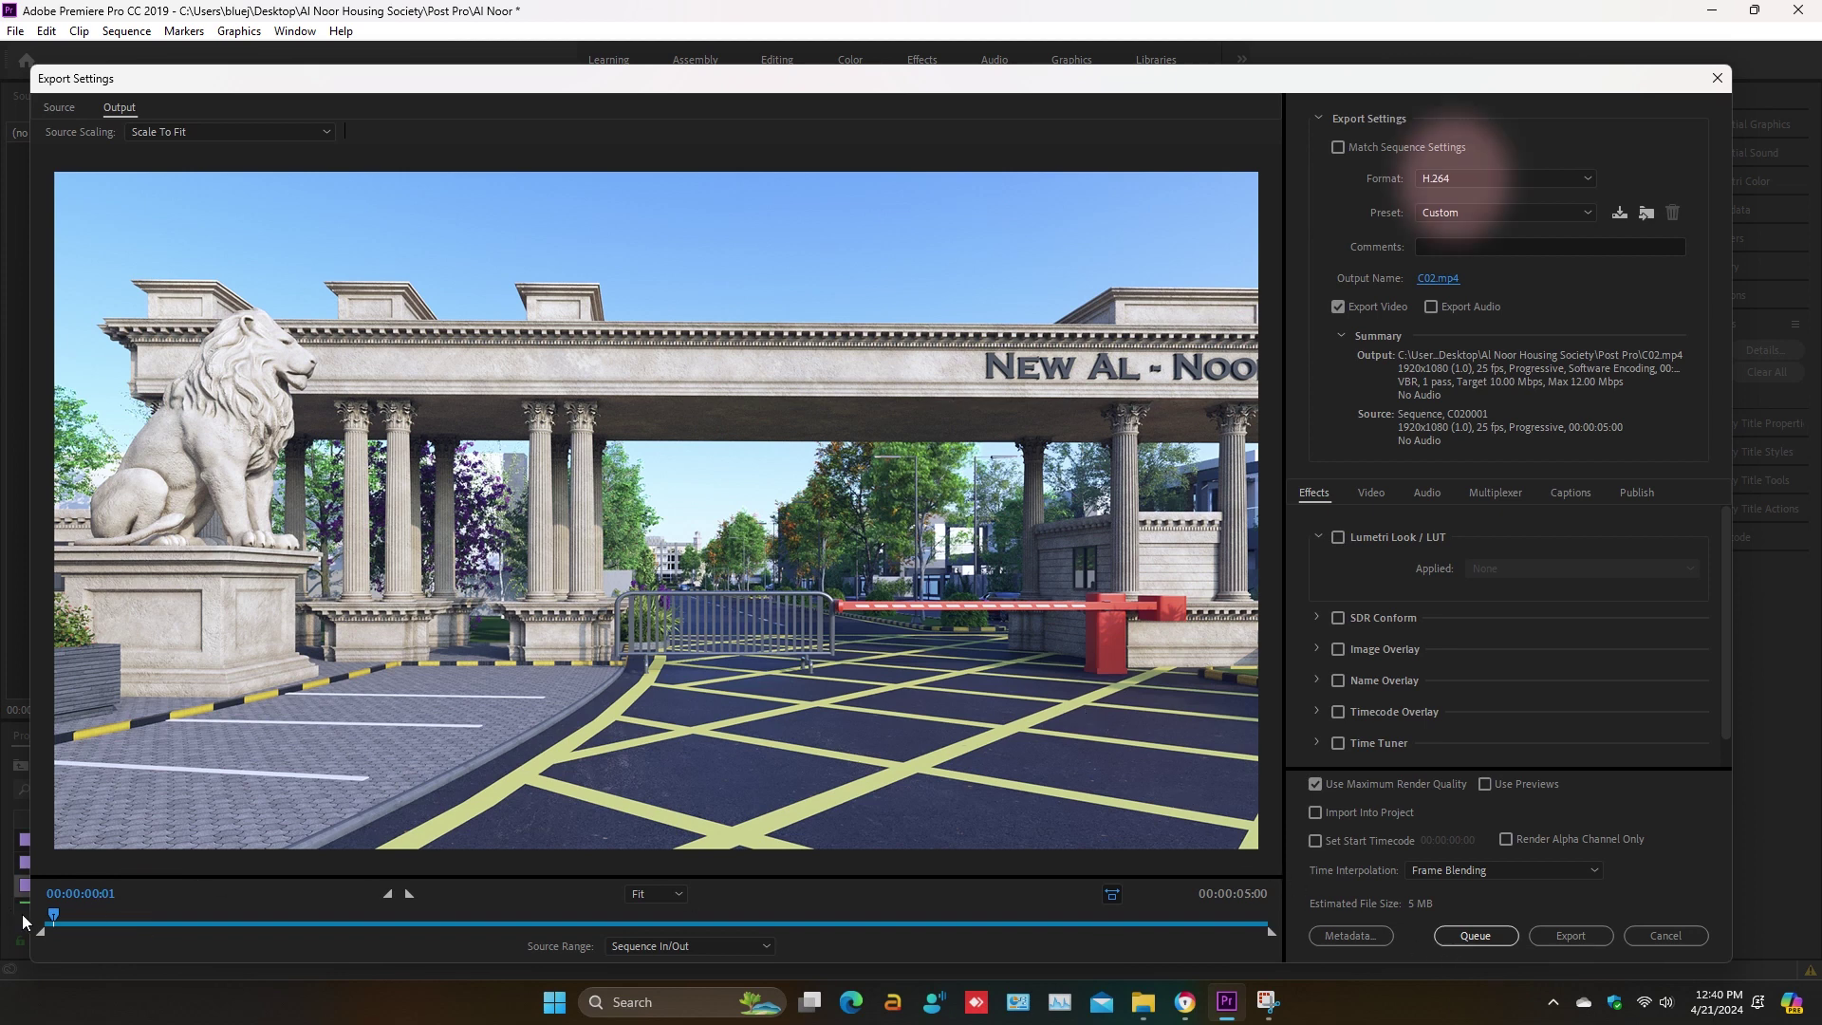
- Scrub the export preview, then export the sequence as C02.mp4
{"action": "left_click_drag", "start_coordinate": [53, 917], "coordinate": [533, 897]}
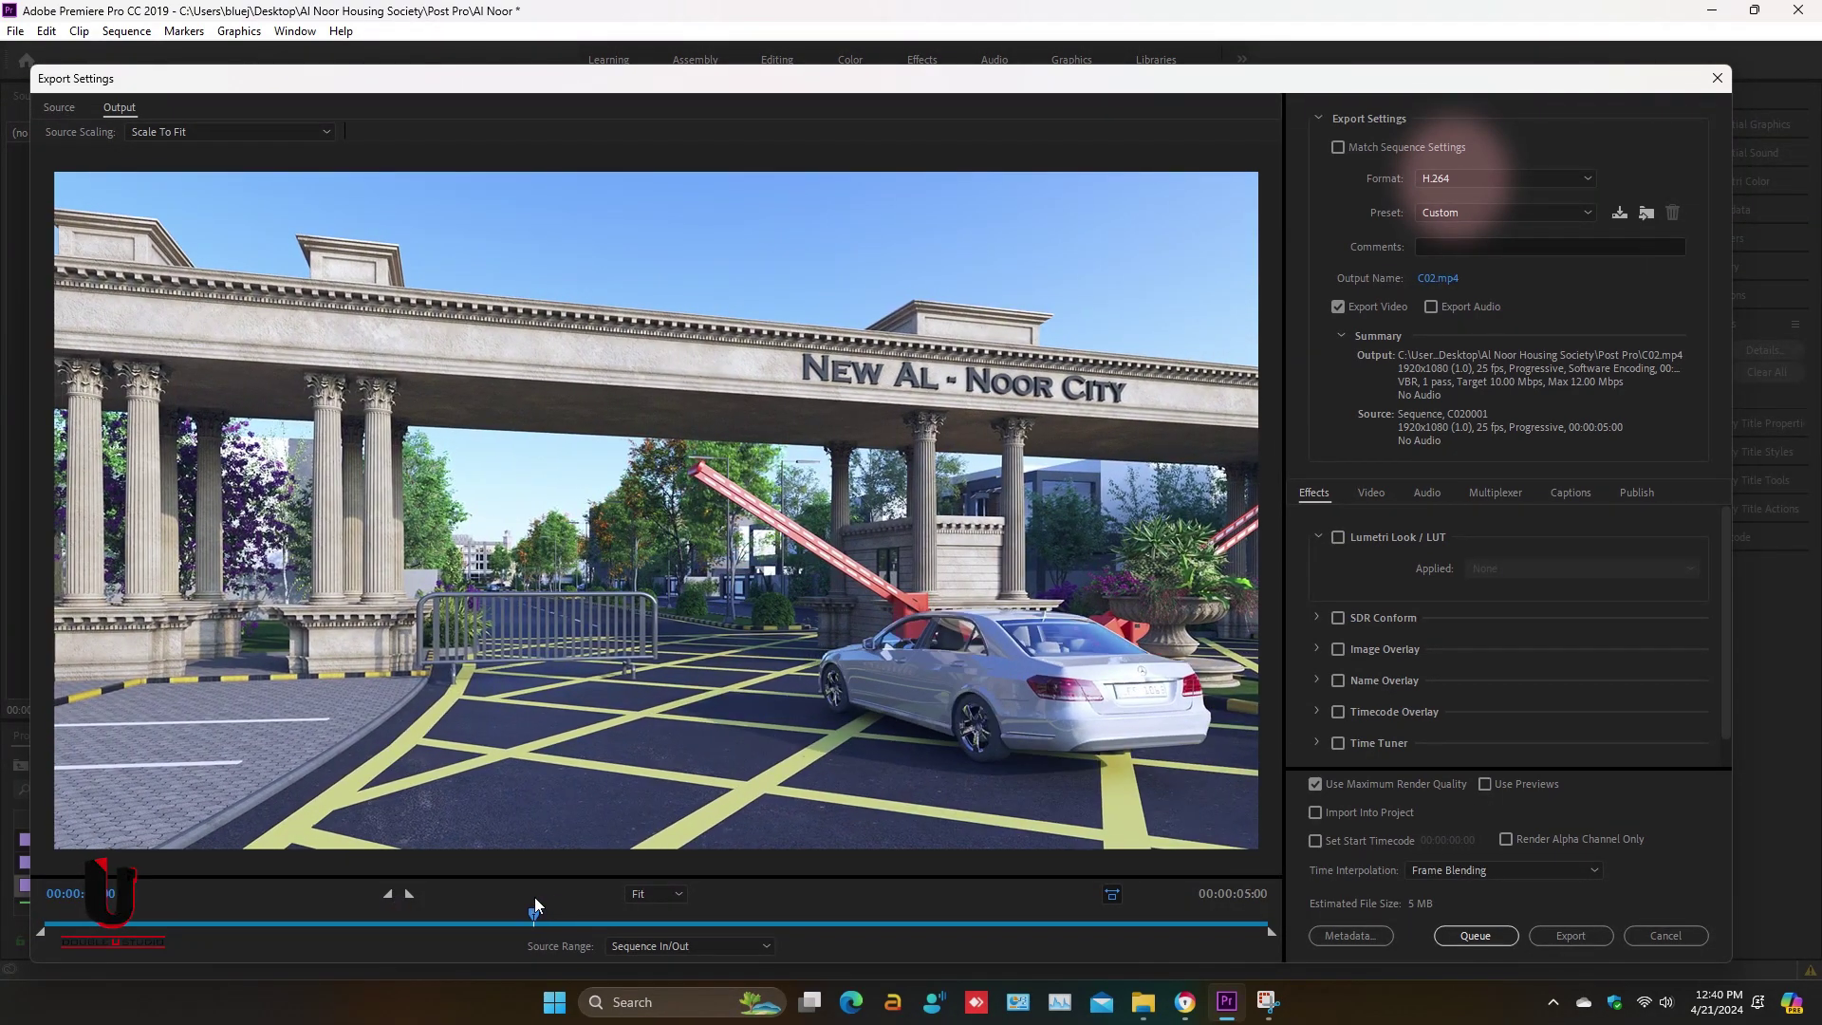
{"action": "left_click", "coordinate": [1564, 940]}
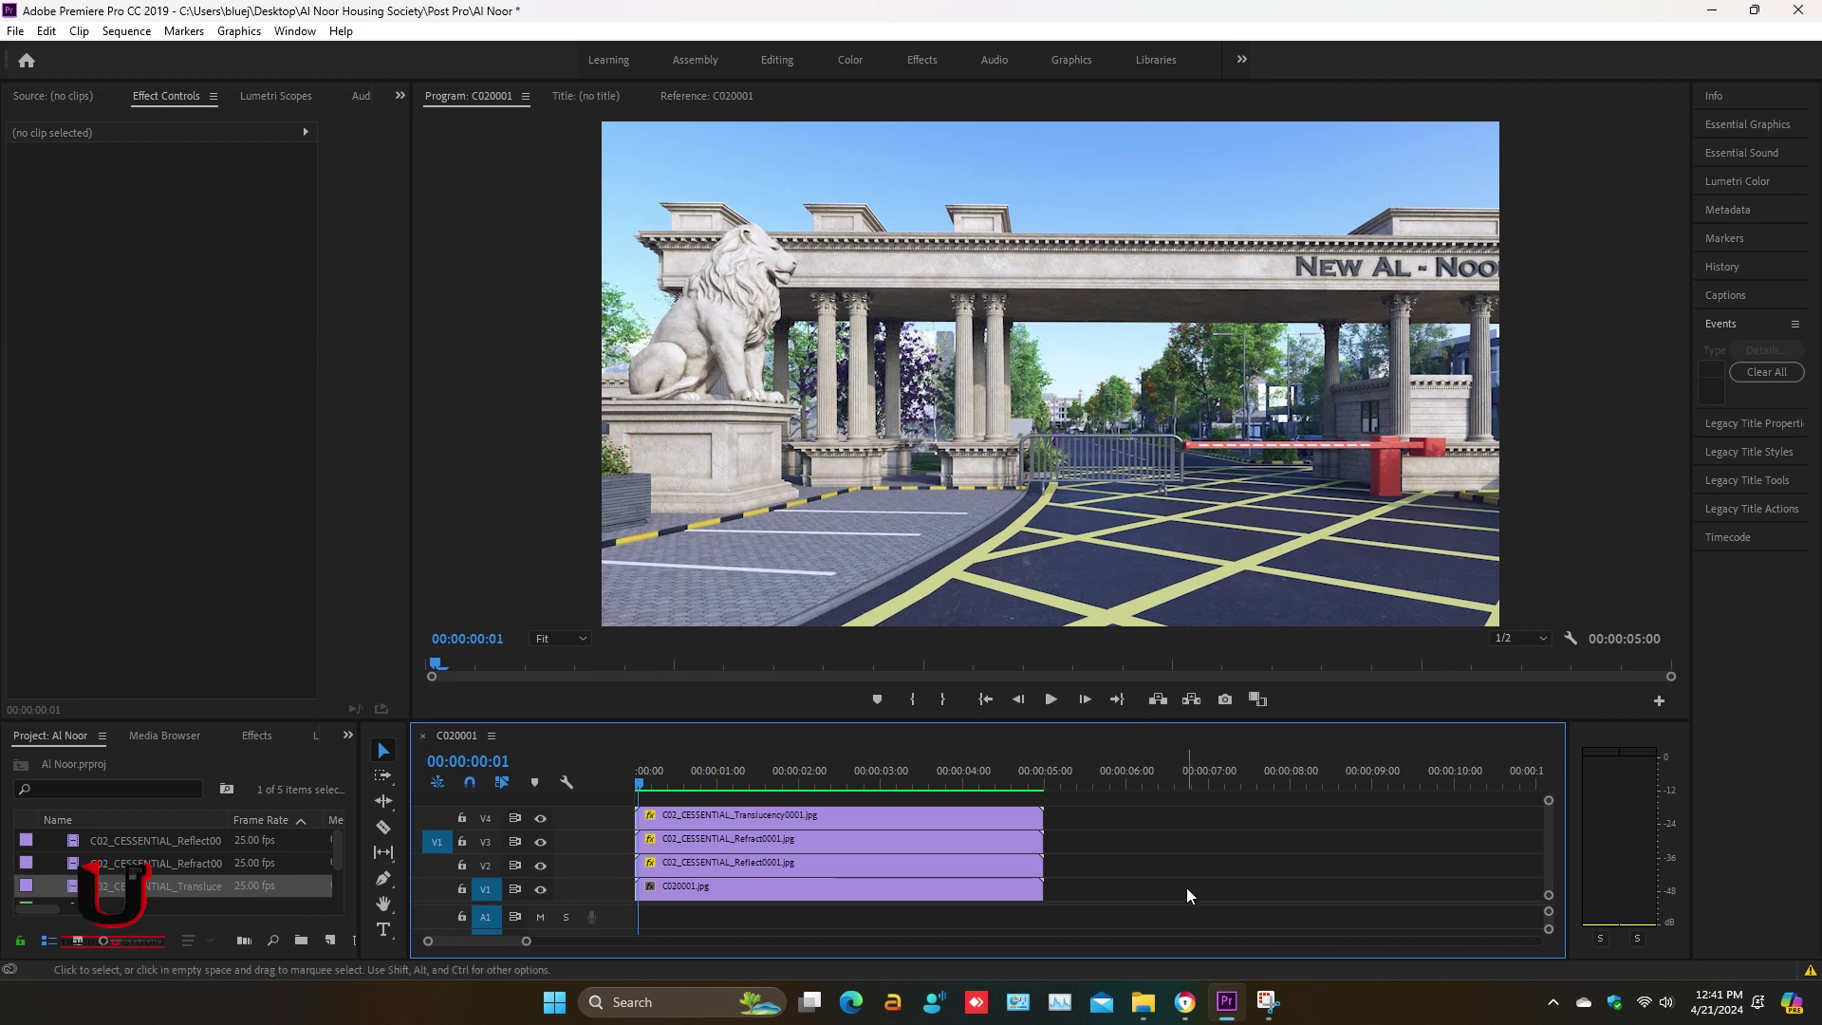
- Open the Post Pro folder, play back C02.mp4 in VLC, then return to Premiere Pro
{"action": "left_click", "coordinate": [1227, 1009]}
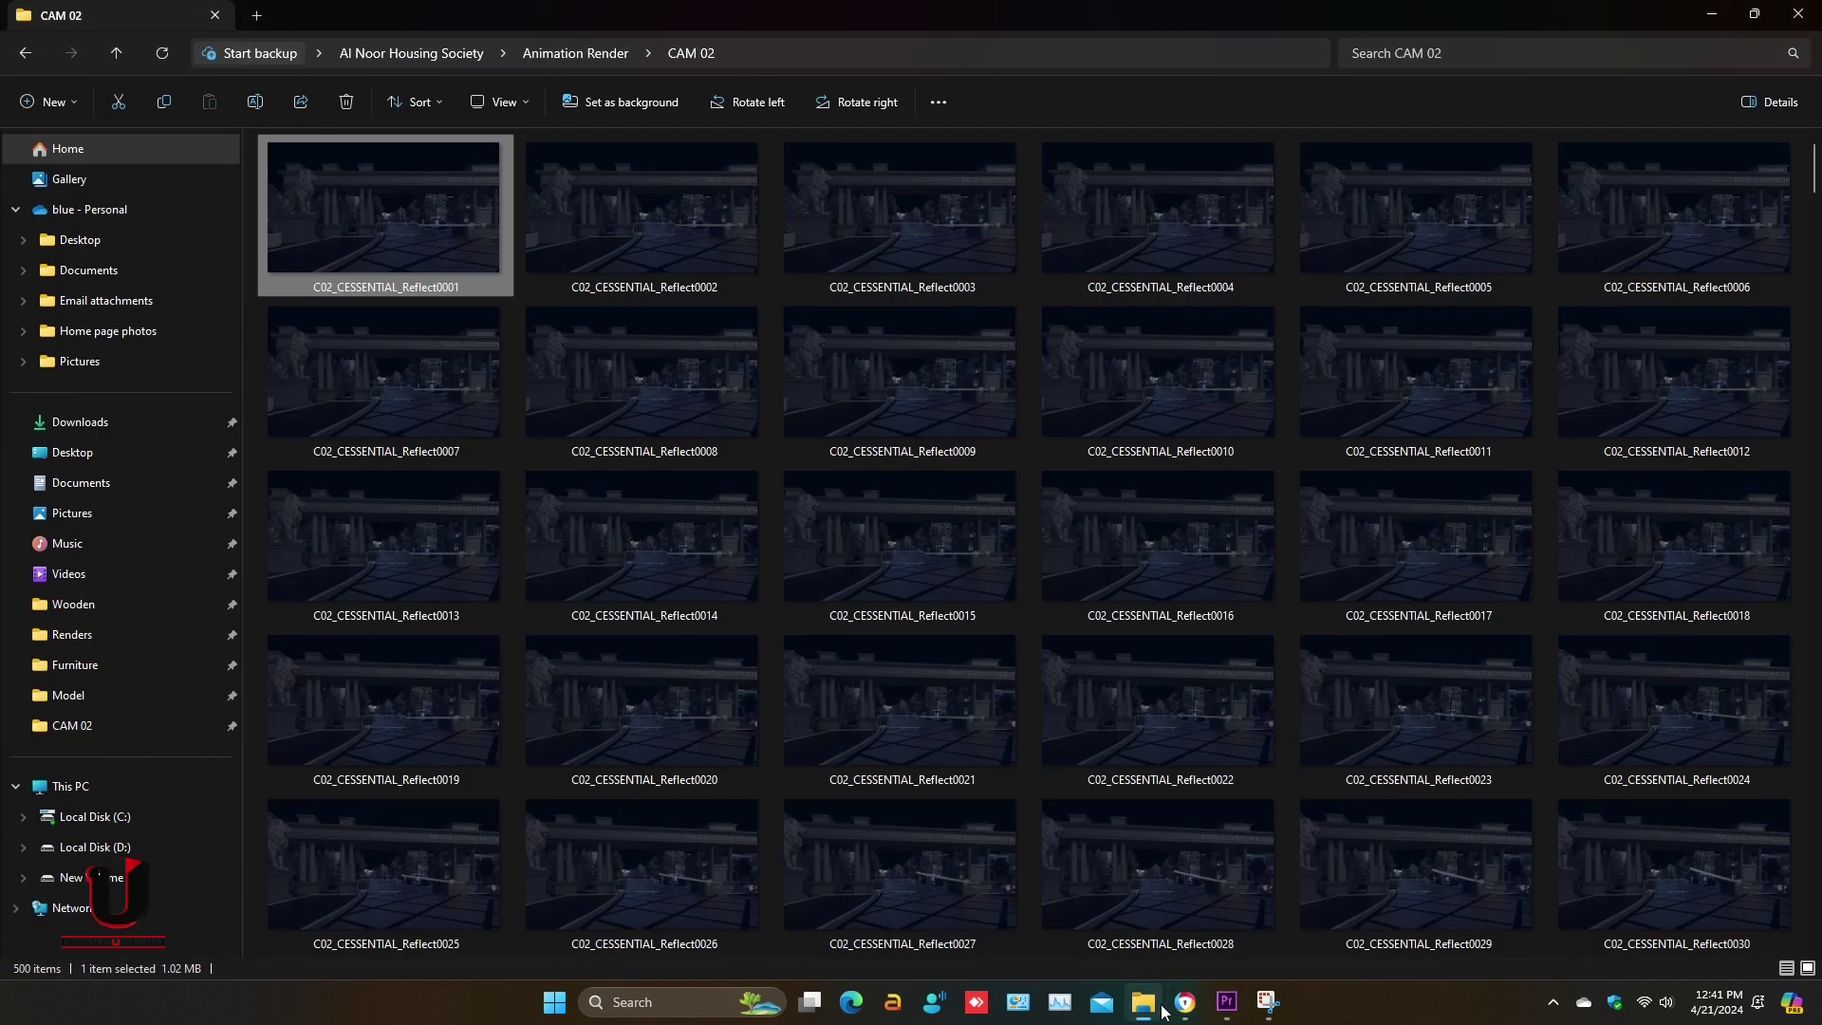
{"action": "key", "text": "alt+Left"}
{"action": "key", "text": "alt+Left"}
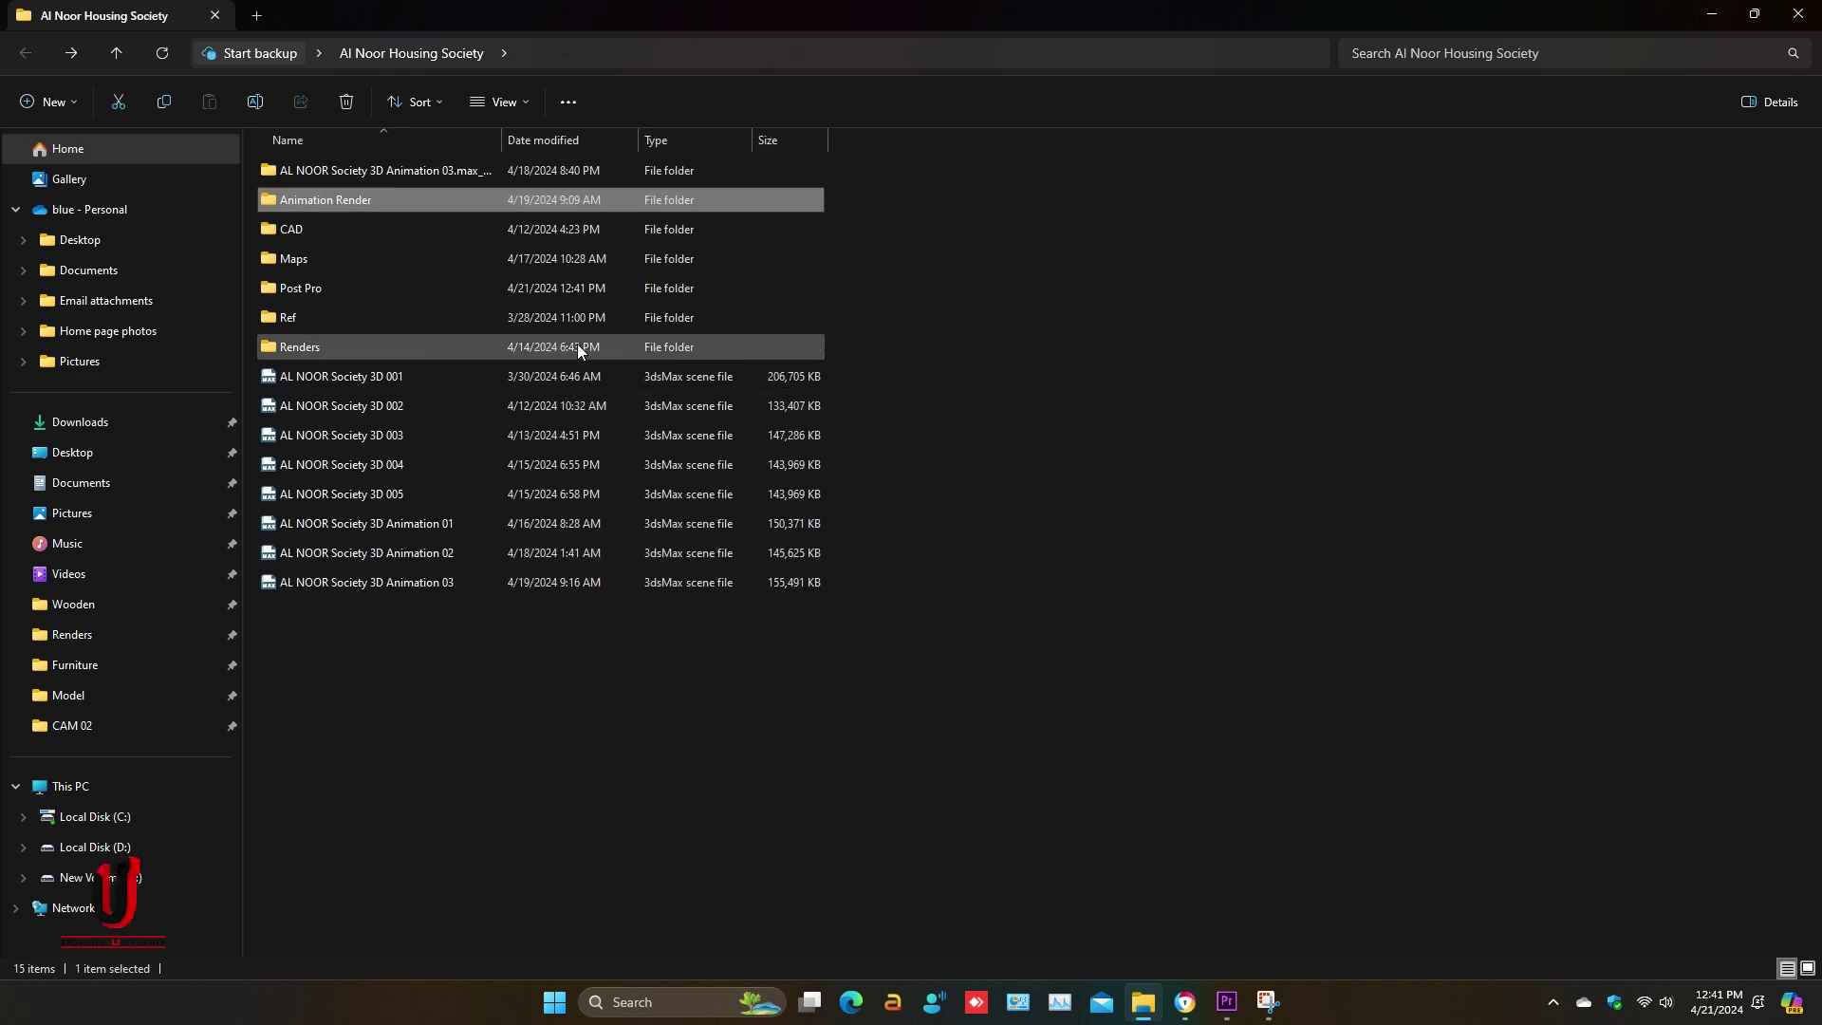
{"action": "double_click", "coordinate": [361, 287]}
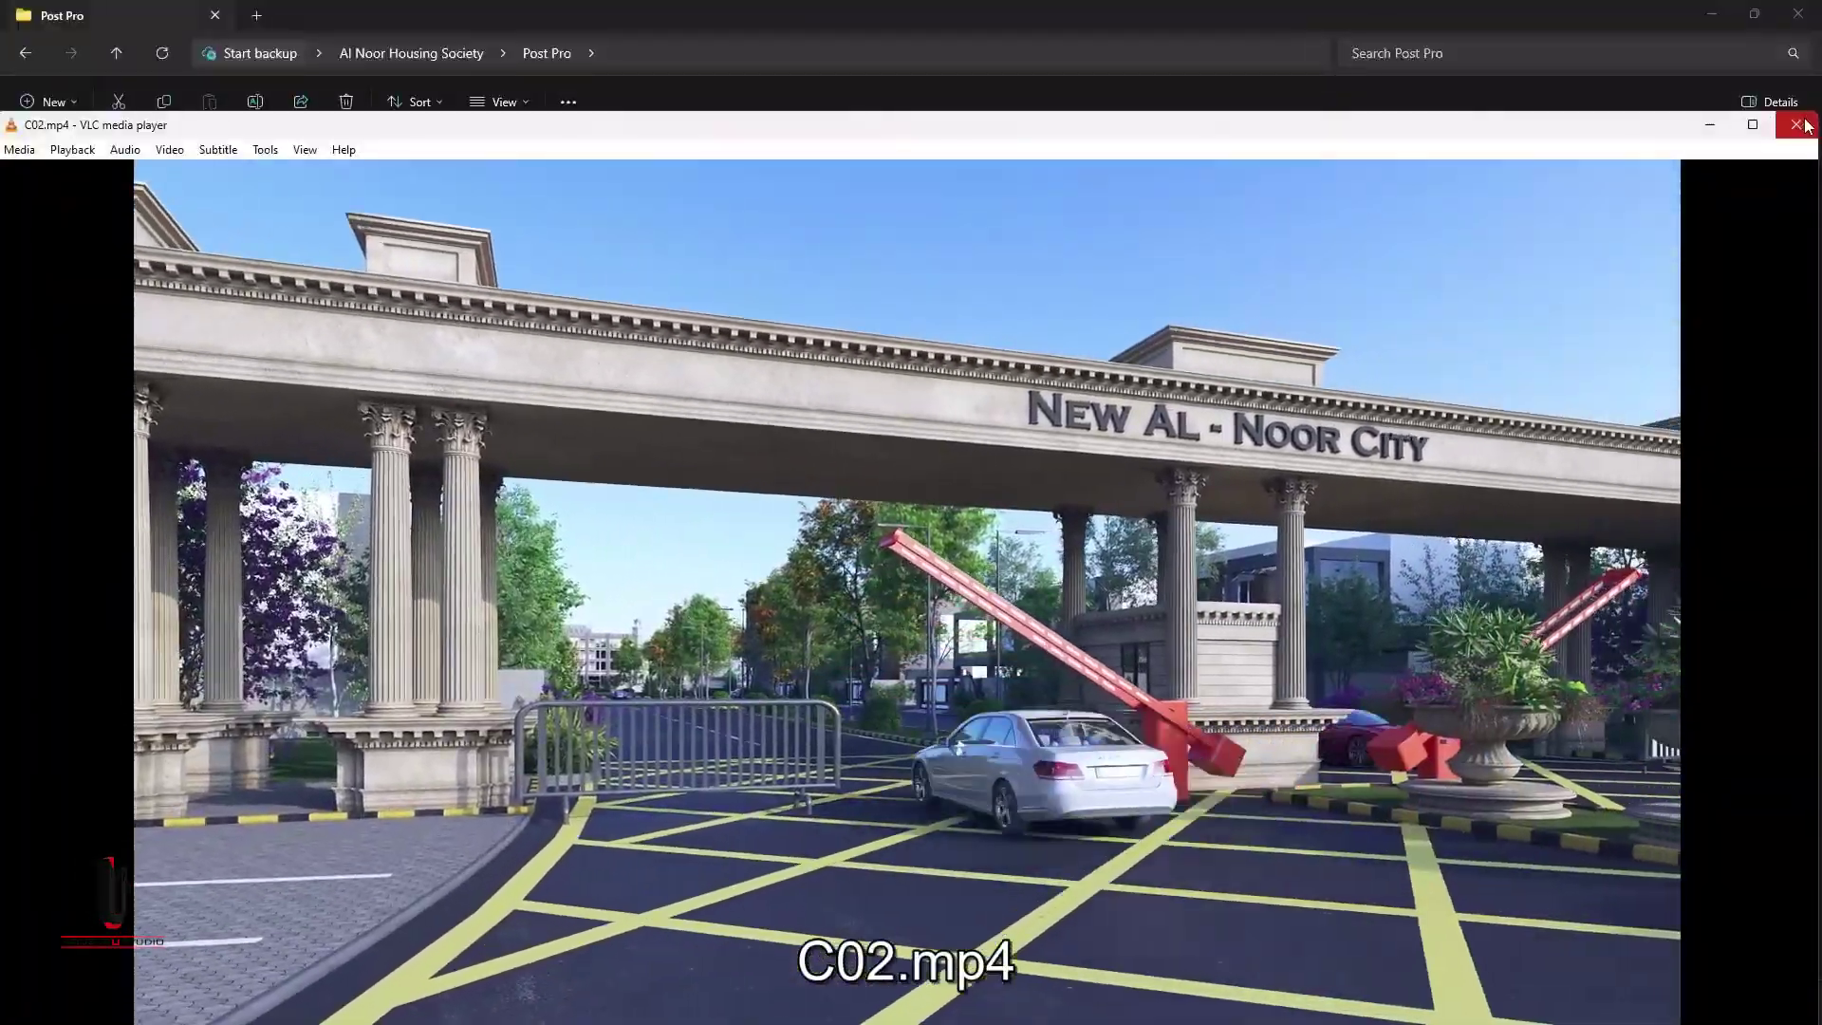
{"action": "left_click", "coordinate": [1796, 126]}
{"action": "left_click", "coordinate": [900, 780]}
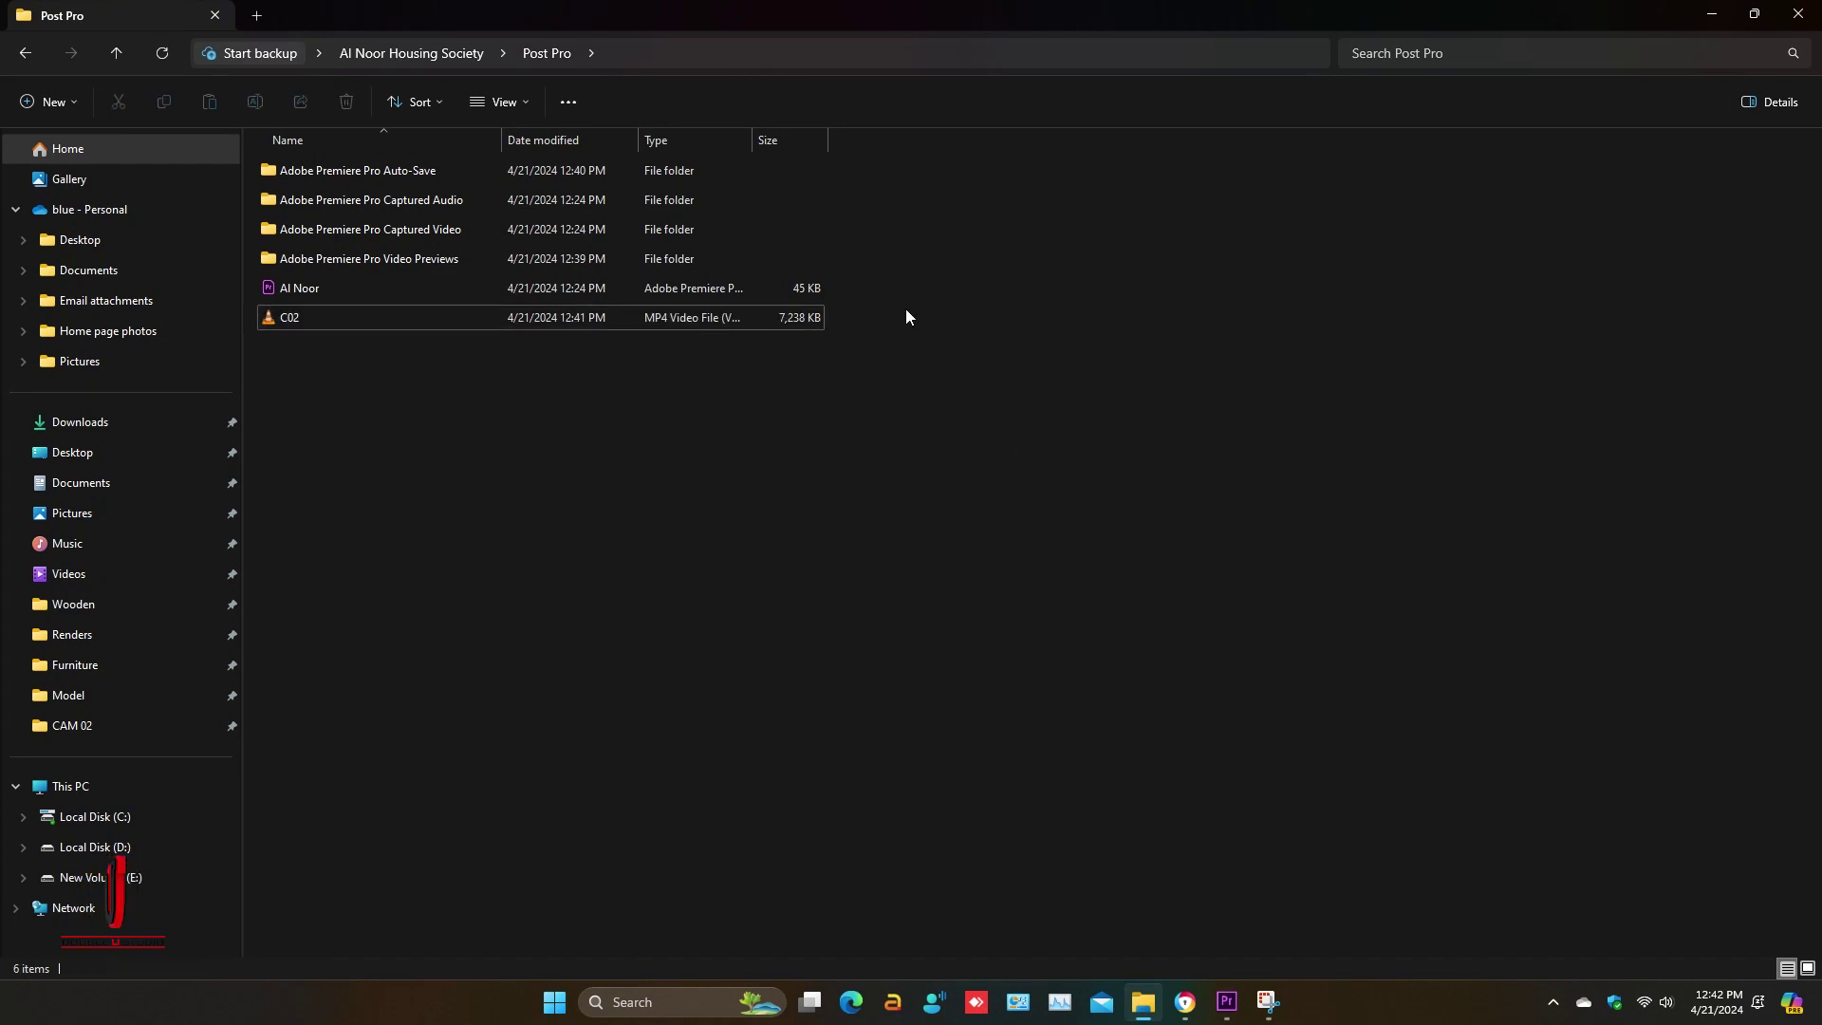
{"action": "left_click", "coordinate": [1227, 1002]}
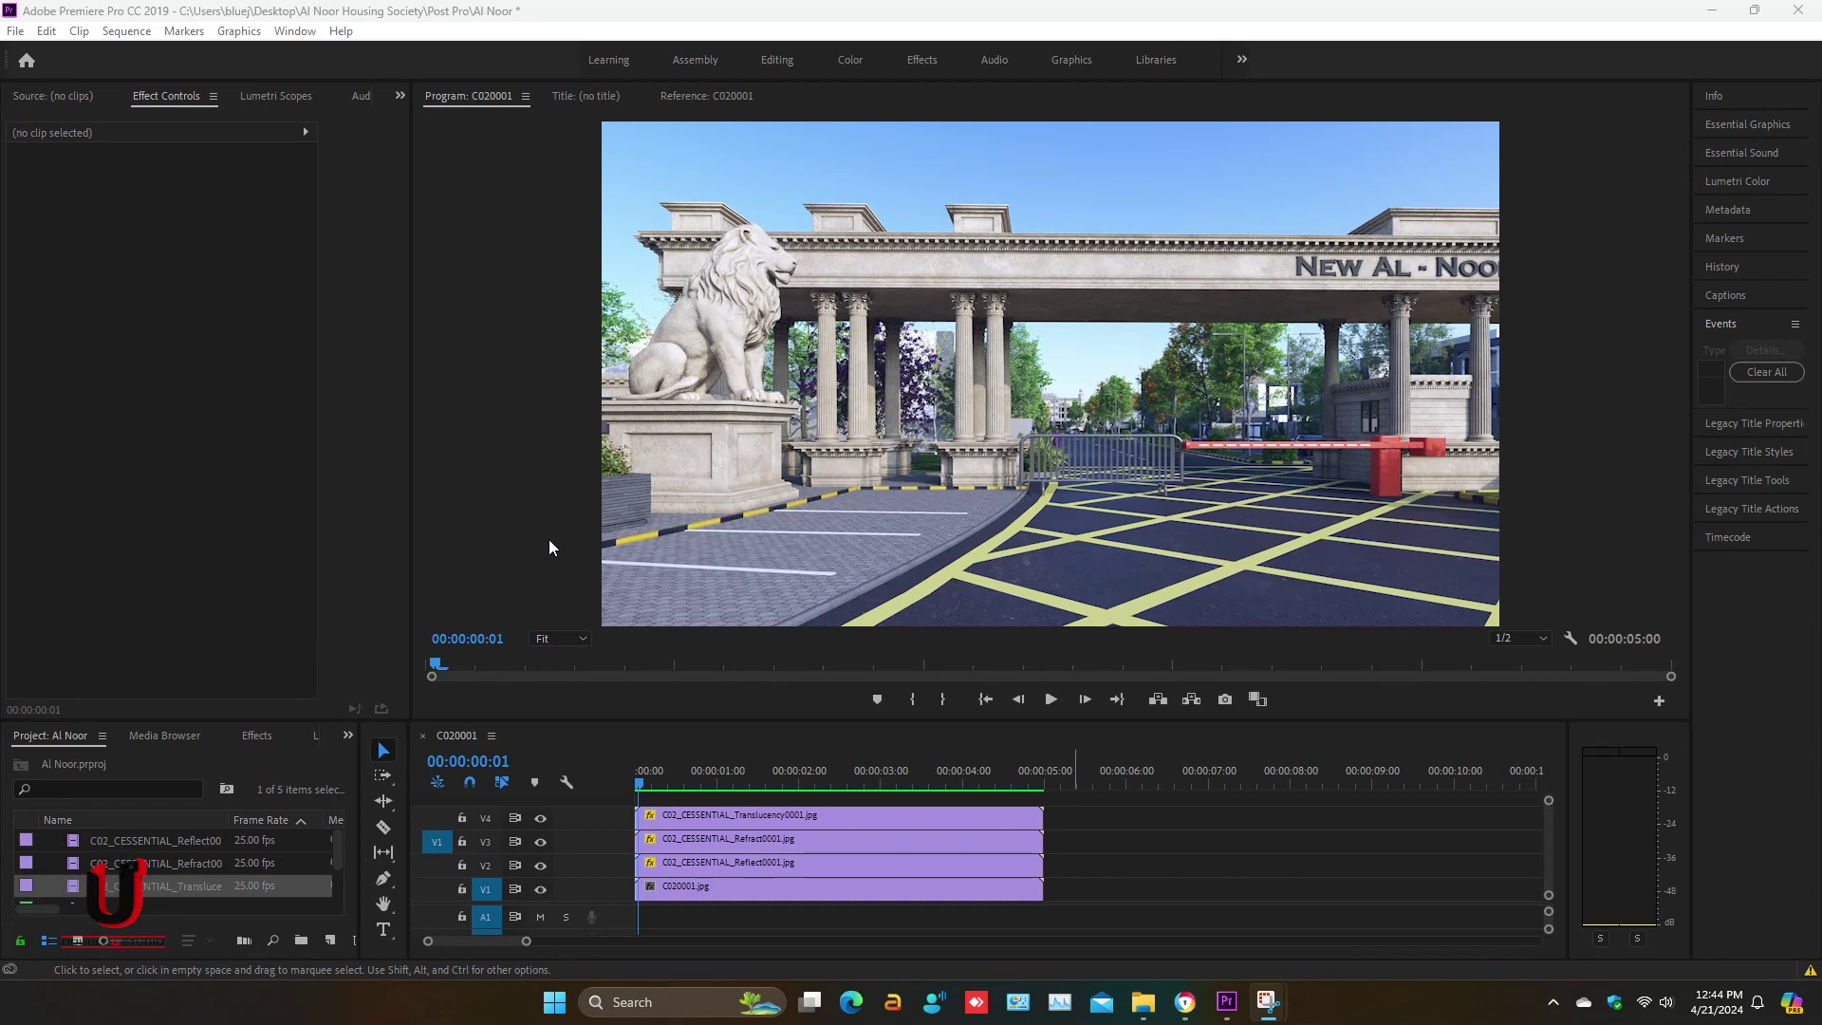
- Select all four stacked clips in the timeline and link them together
{"action": "left_click", "coordinate": [778, 817]}
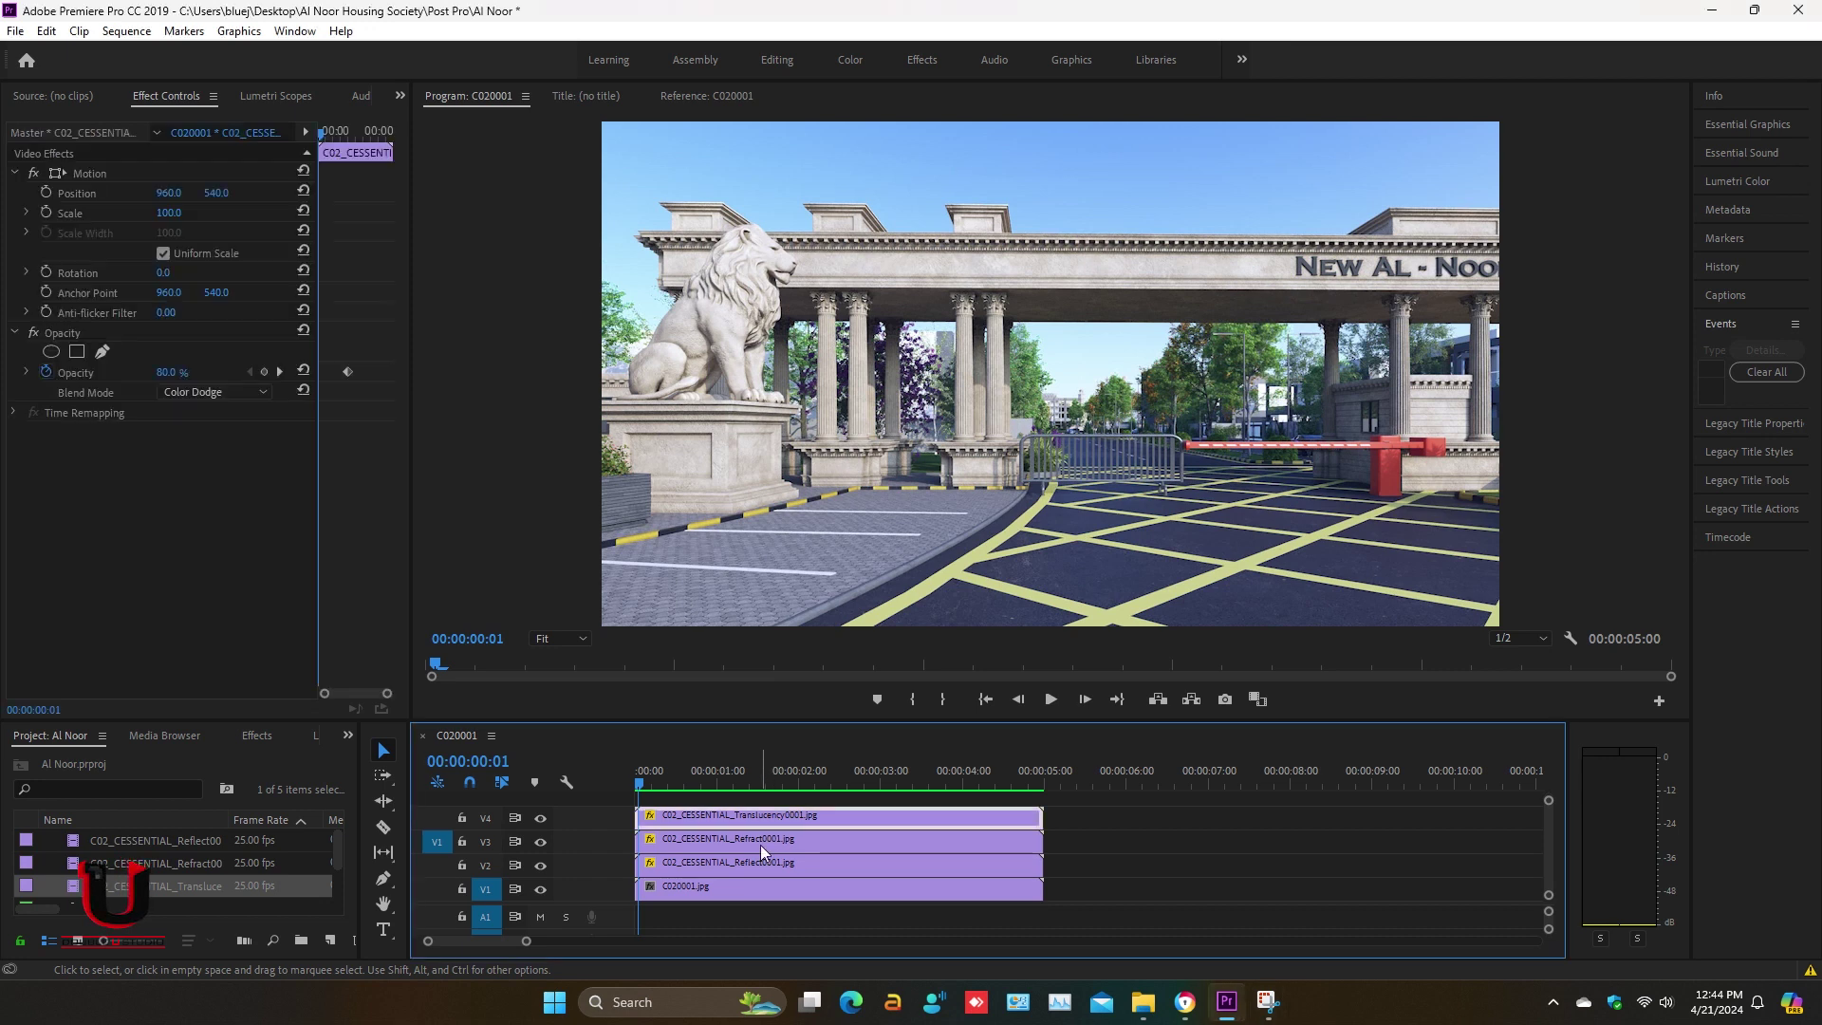
{"action": "left_click", "coordinate": [760, 841]}
{"action": "left_click", "coordinate": [754, 887]}
{"action": "left_click", "coordinate": [778, 816]}
{"action": "left_click_drag", "start_coordinate": [1068, 837], "coordinate": [1017, 896]}
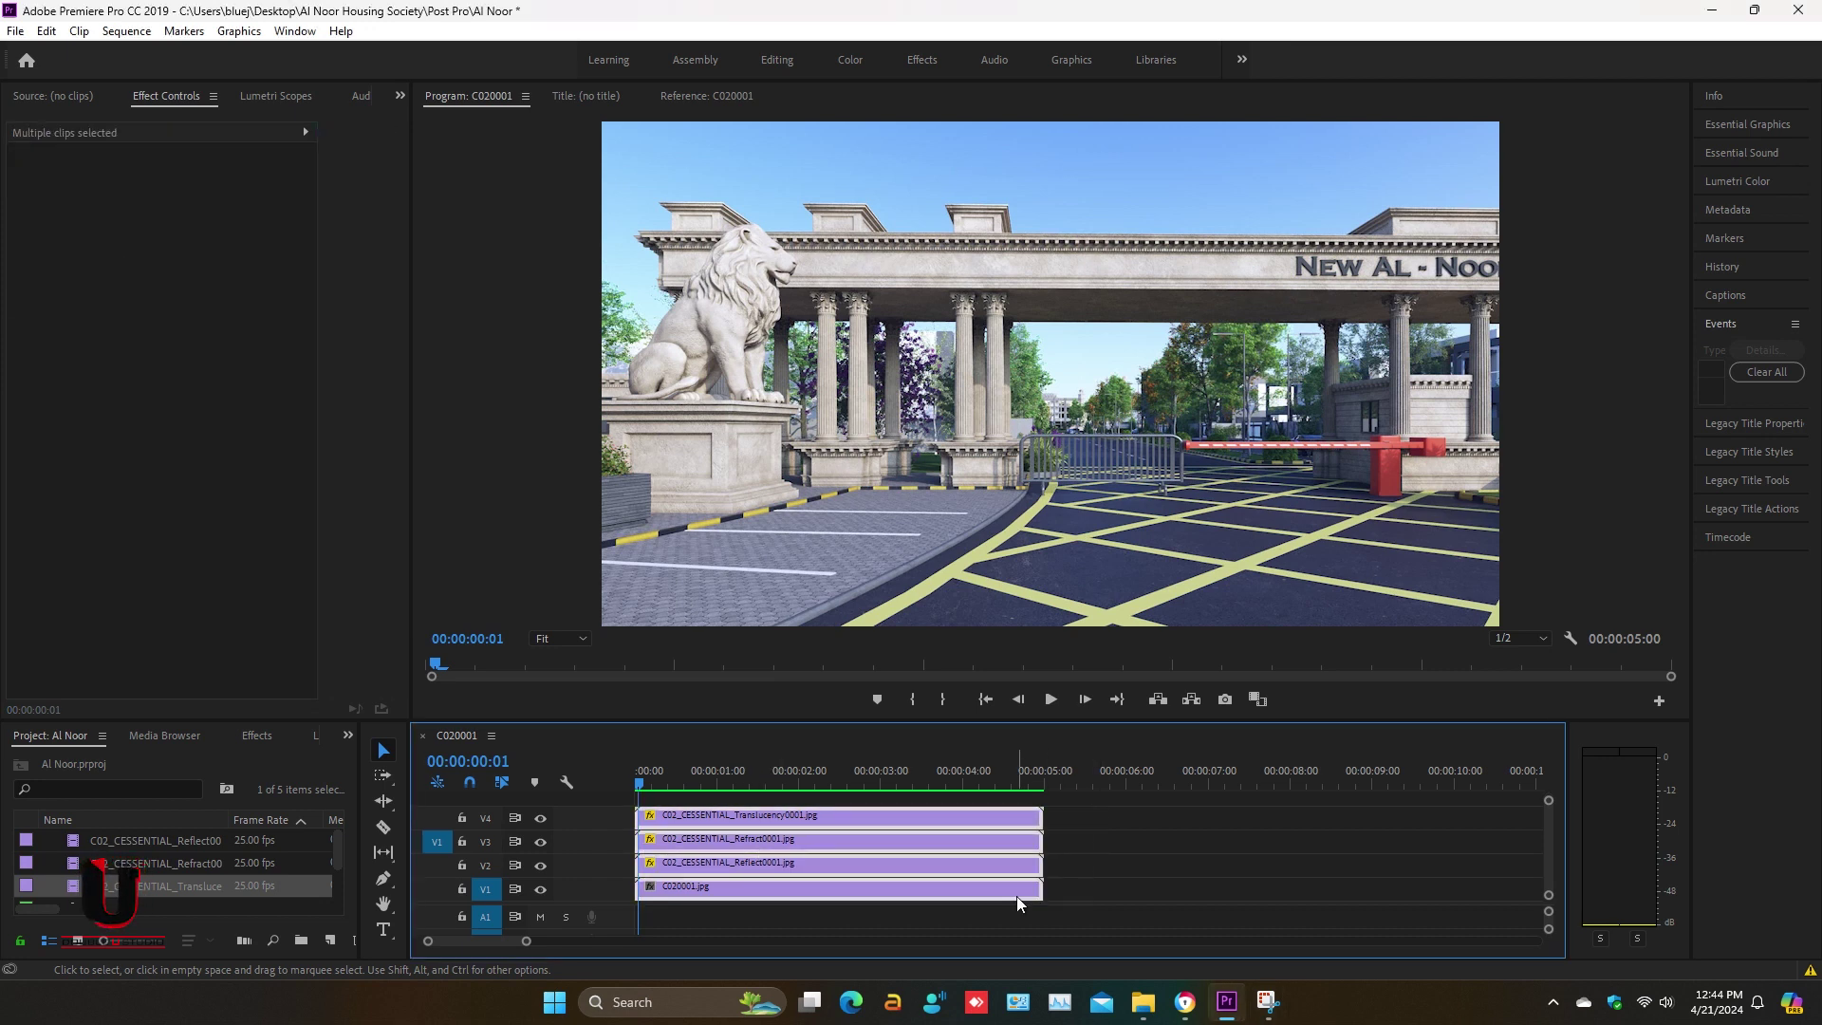
{"action": "right_click", "coordinate": [954, 823]}
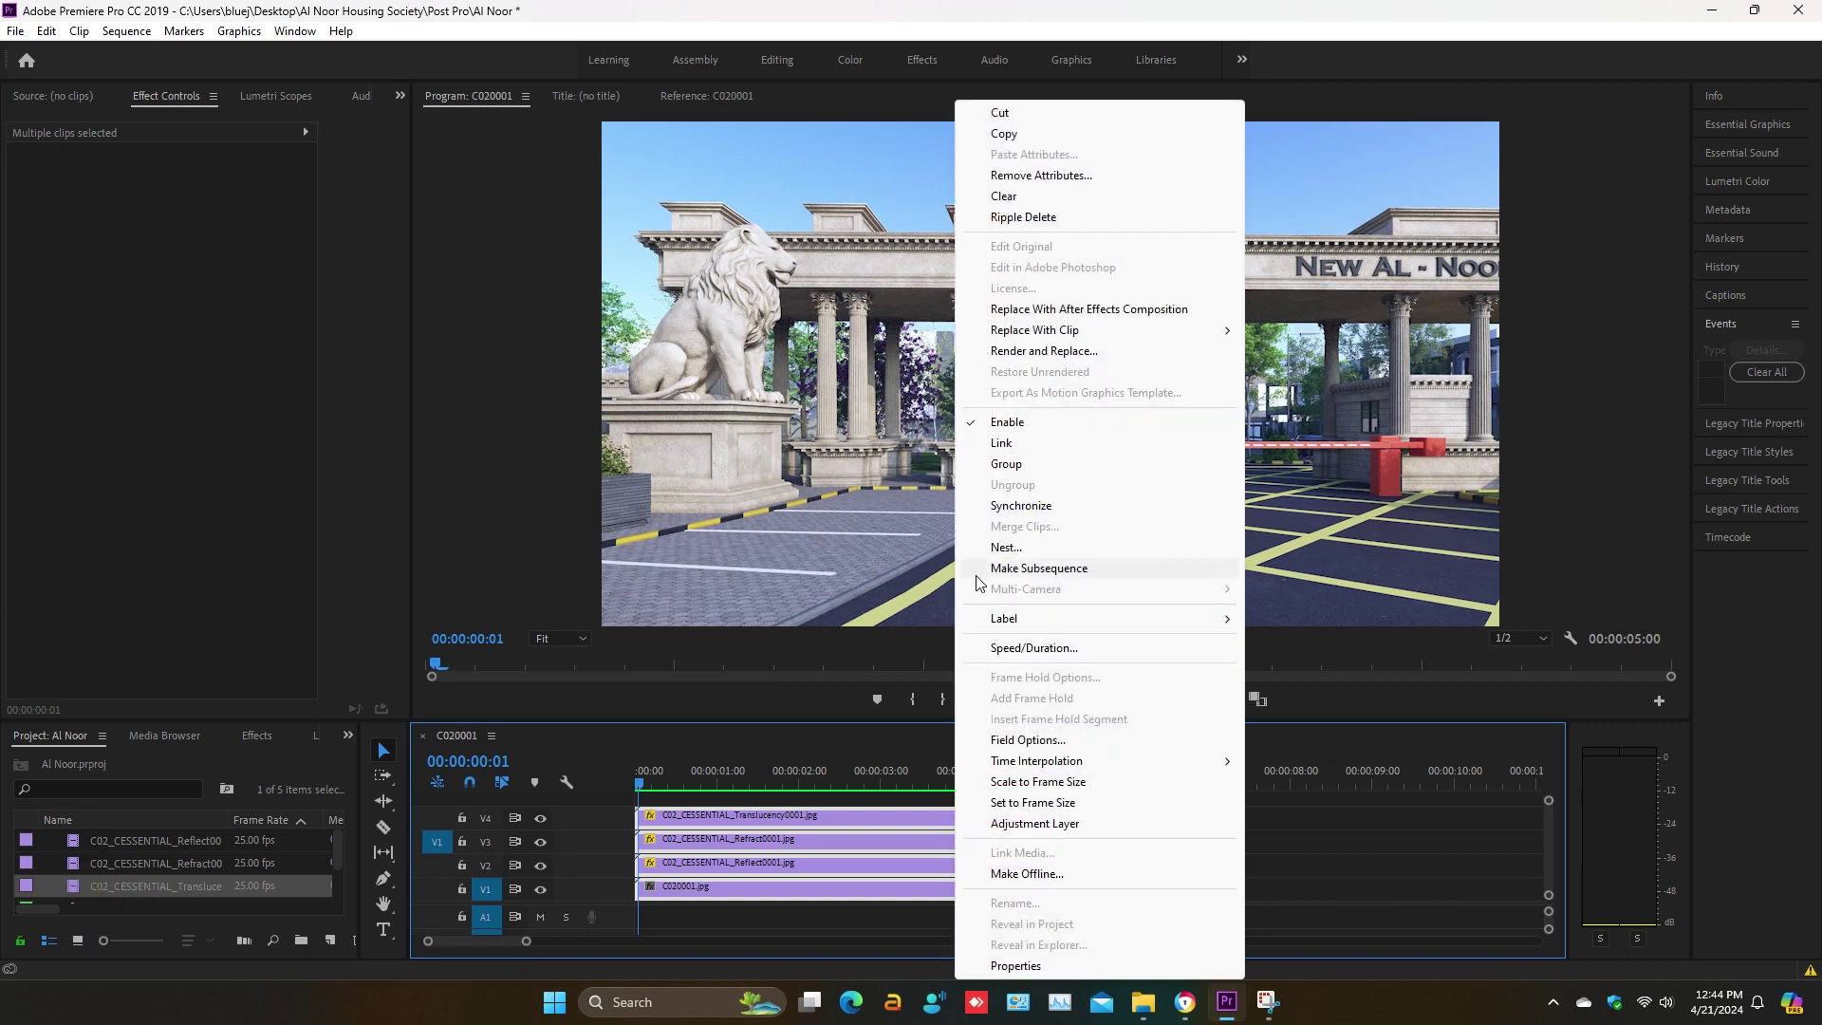
{"action": "left_click", "coordinate": [1002, 444]}
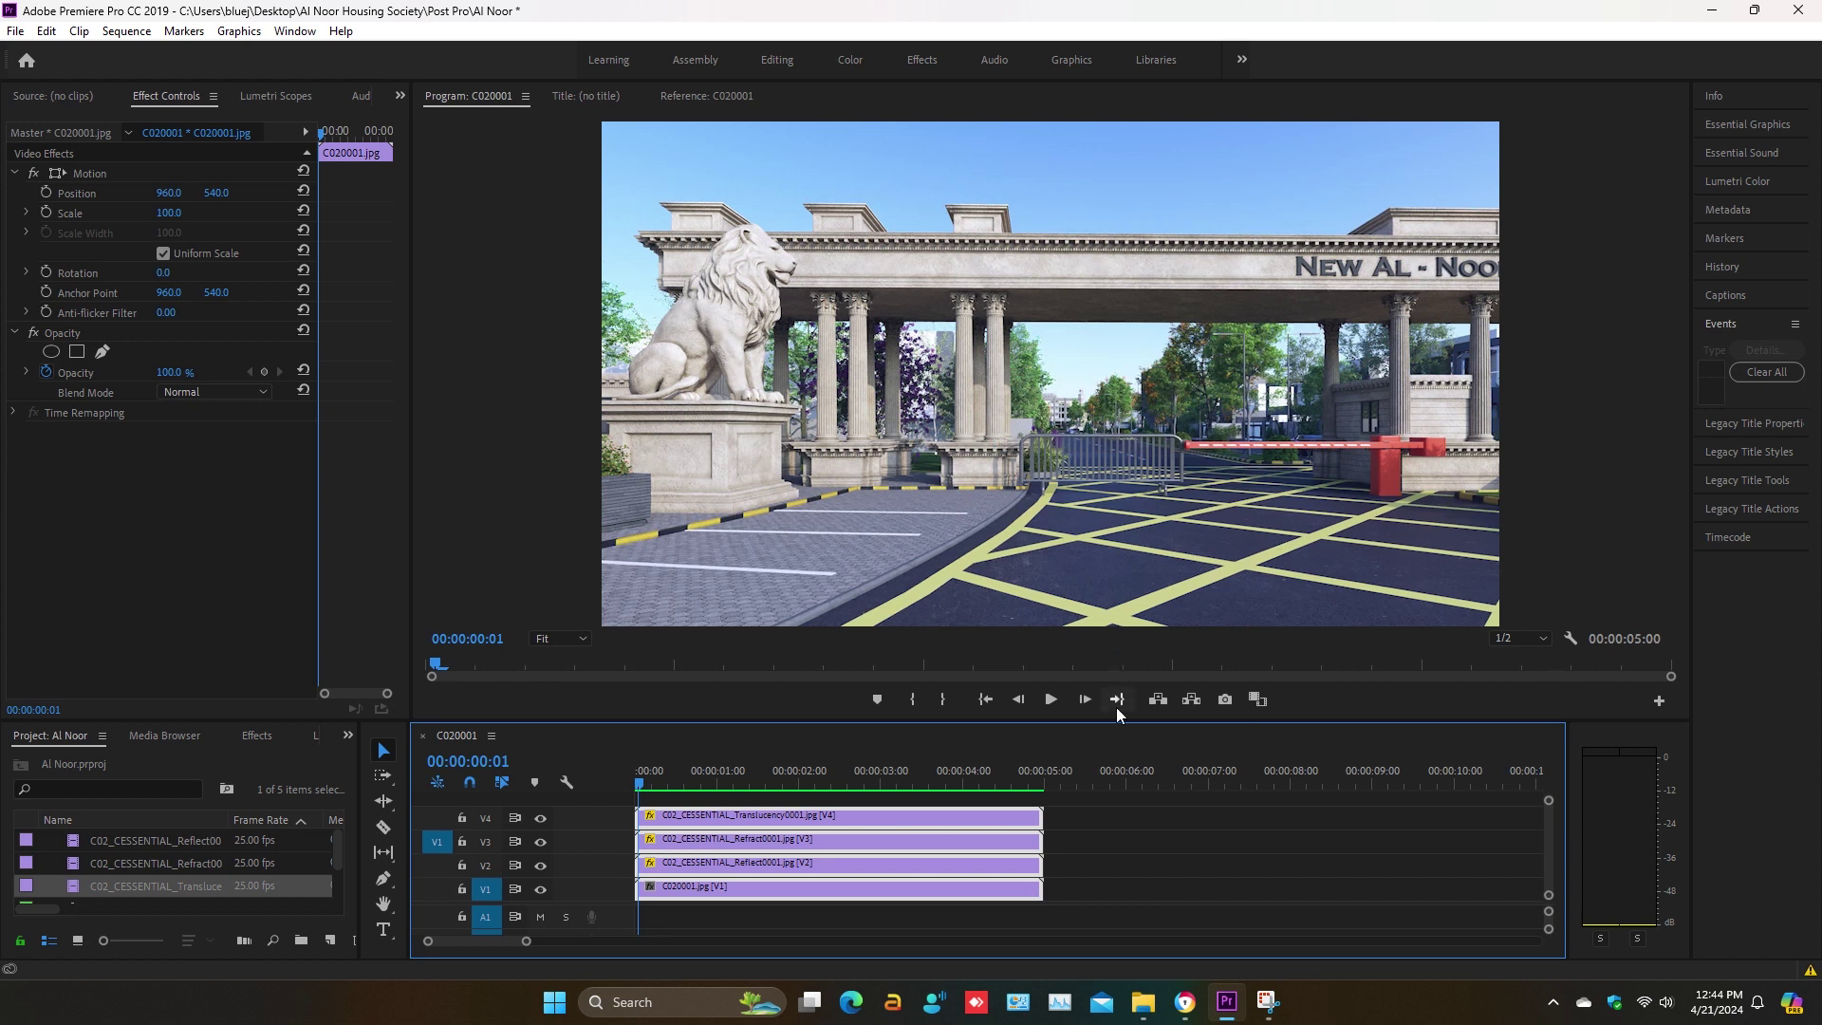
- Reselect the linked clips via the V4 clip and make the timeline and project panels taller
{"action": "left_click", "coordinate": [1088, 824]}
{"action": "left_click", "coordinate": [914, 819]}
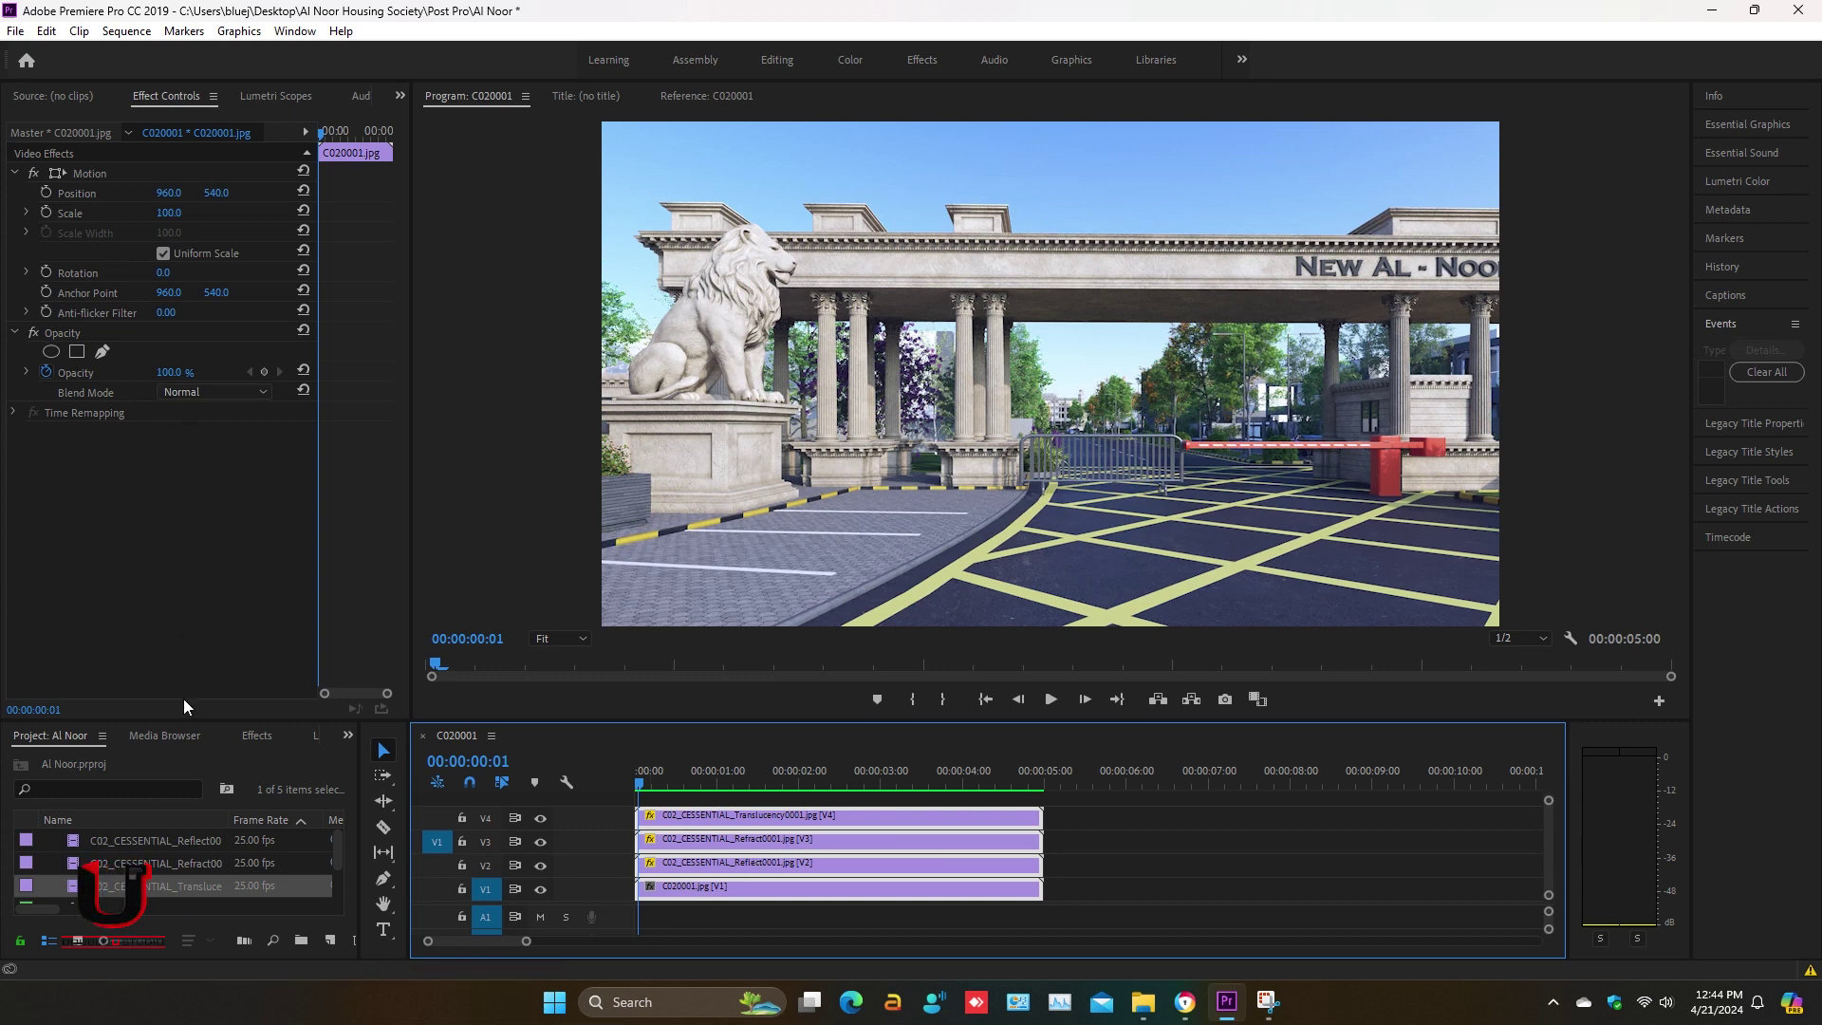
{"action": "left_click_drag", "start_coordinate": [183, 720], "coordinate": [182, 678]}
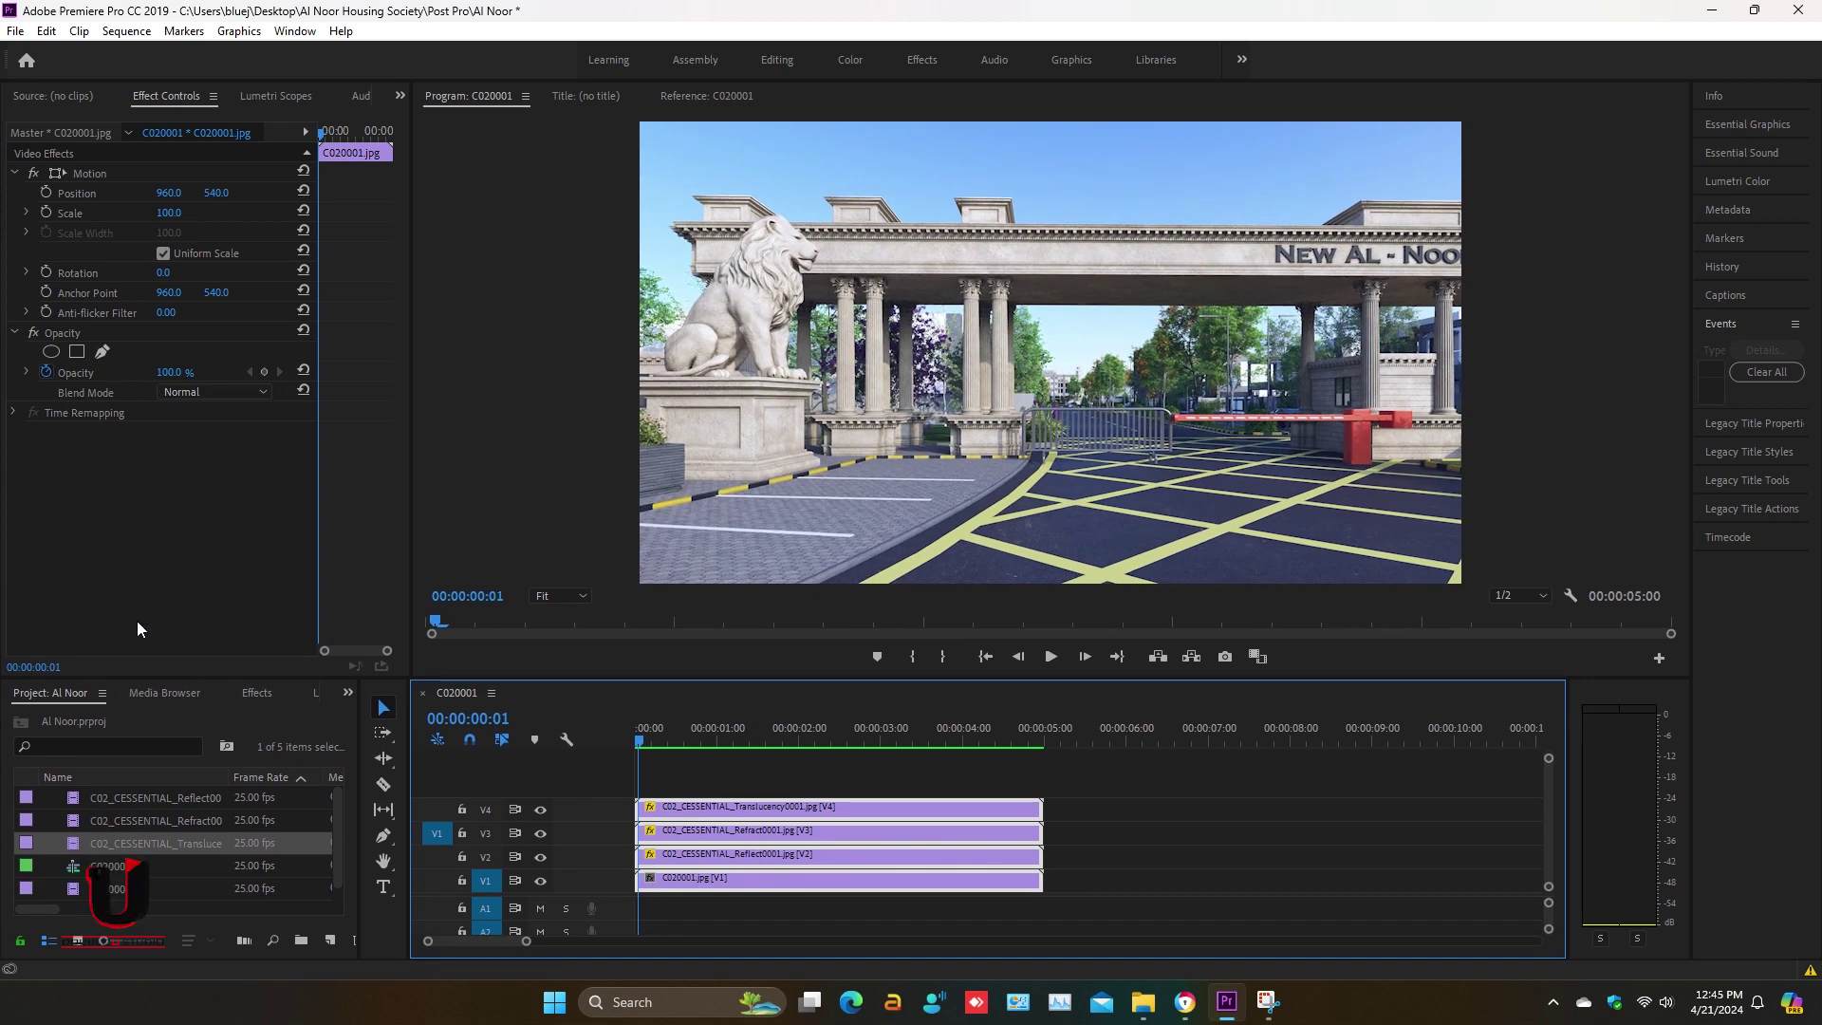
- Apply the Sharpen effect from Video Effects > Blur & Sharpen to the C020001.jpg clip
{"action": "left_click", "coordinate": [248, 696]}
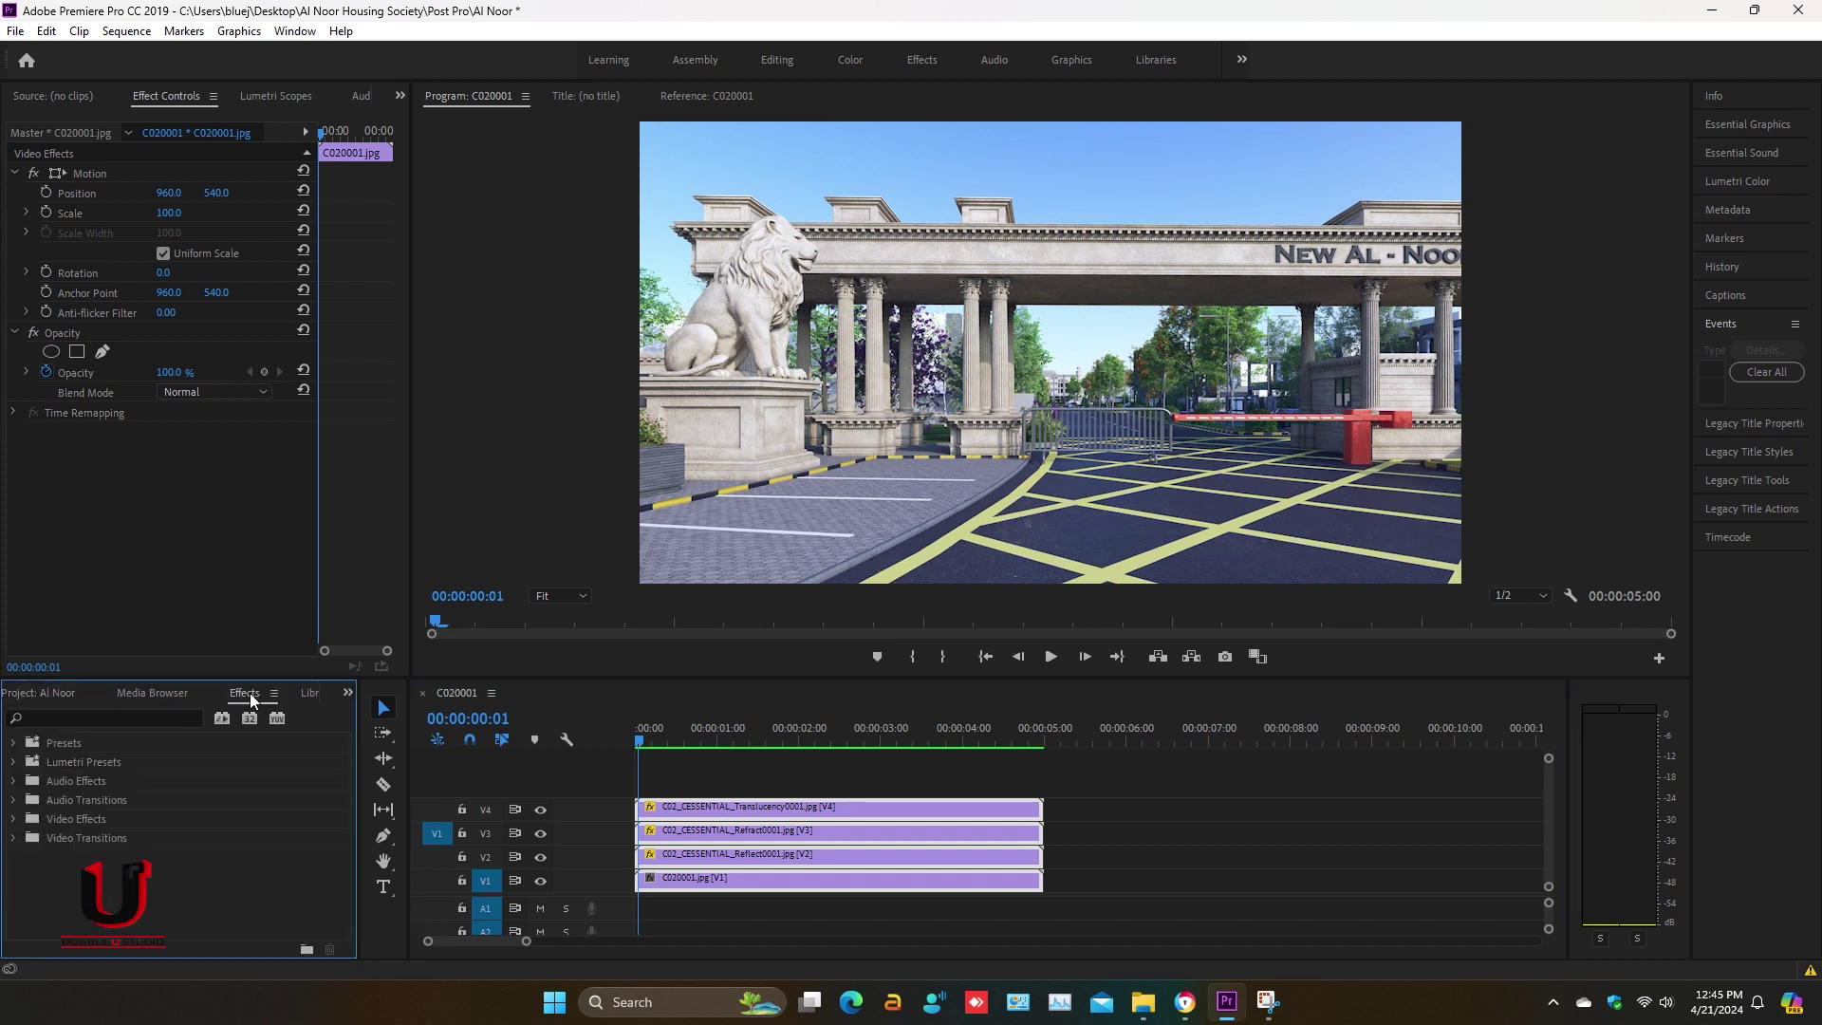
{"action": "left_click", "coordinate": [14, 839]}
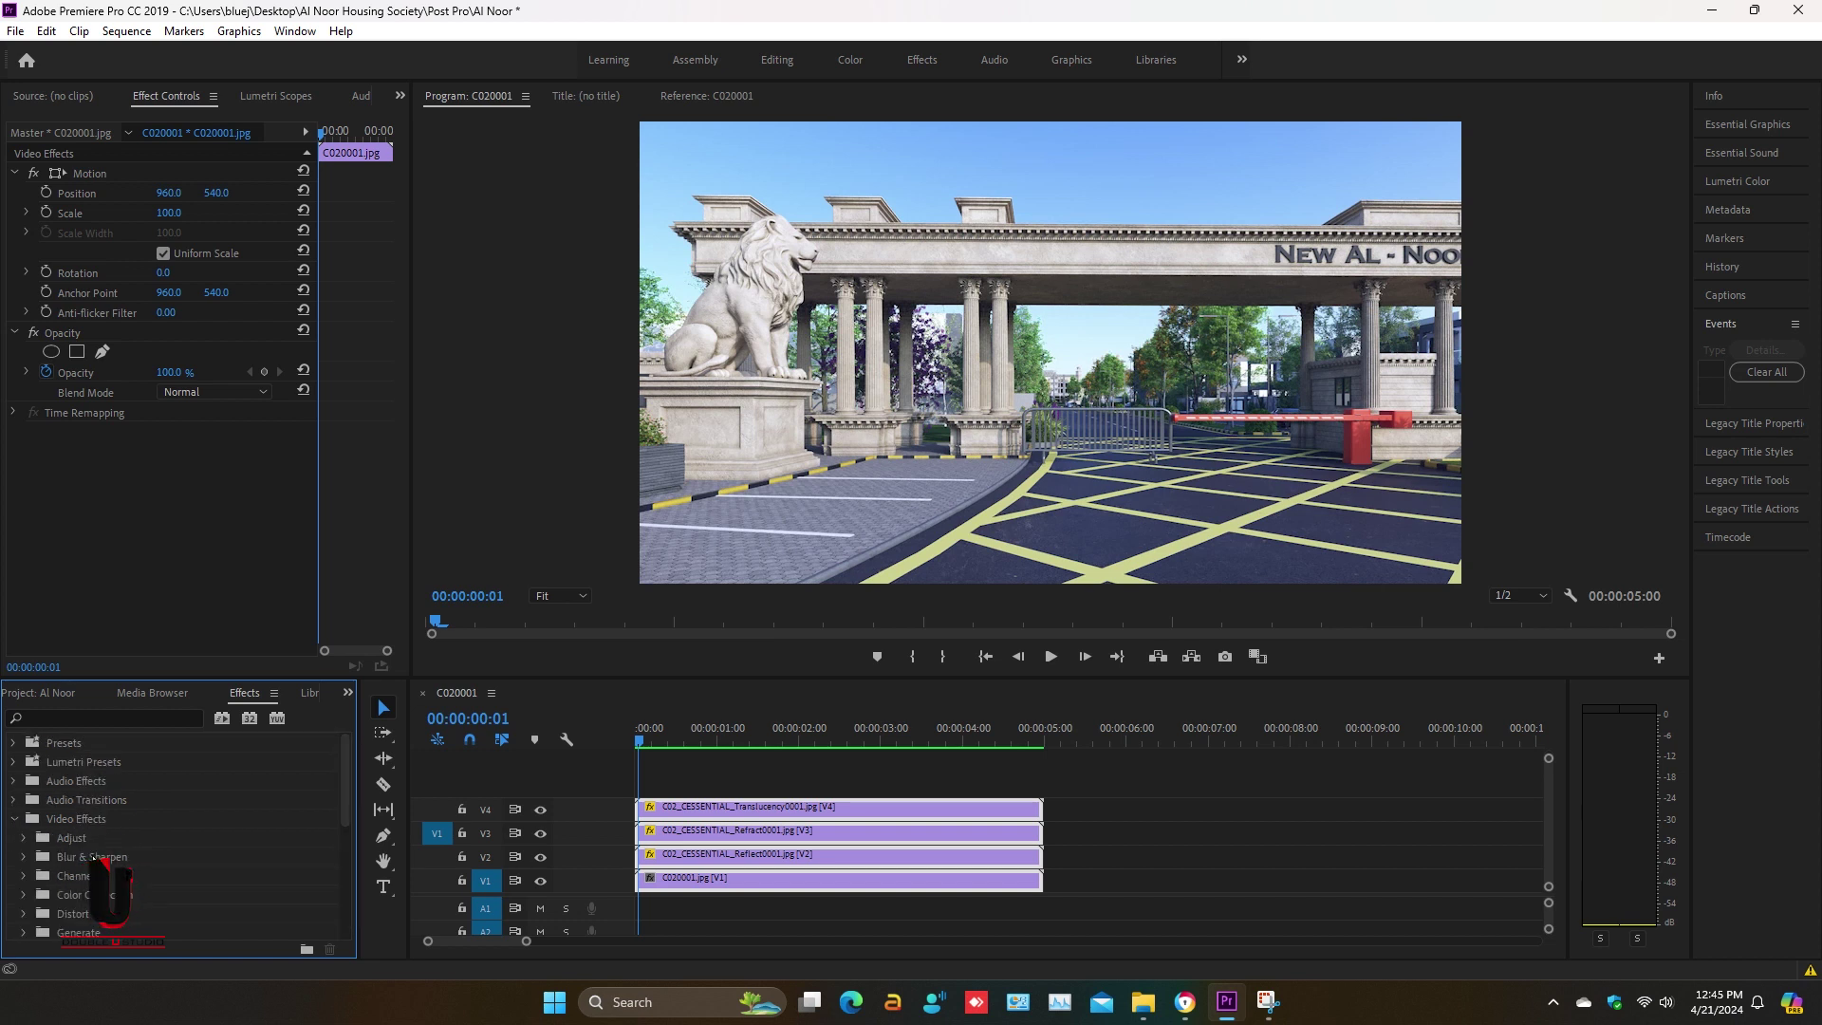
{"action": "left_click", "coordinate": [14, 819]}
{"action": "double_click", "coordinate": [107, 859]}
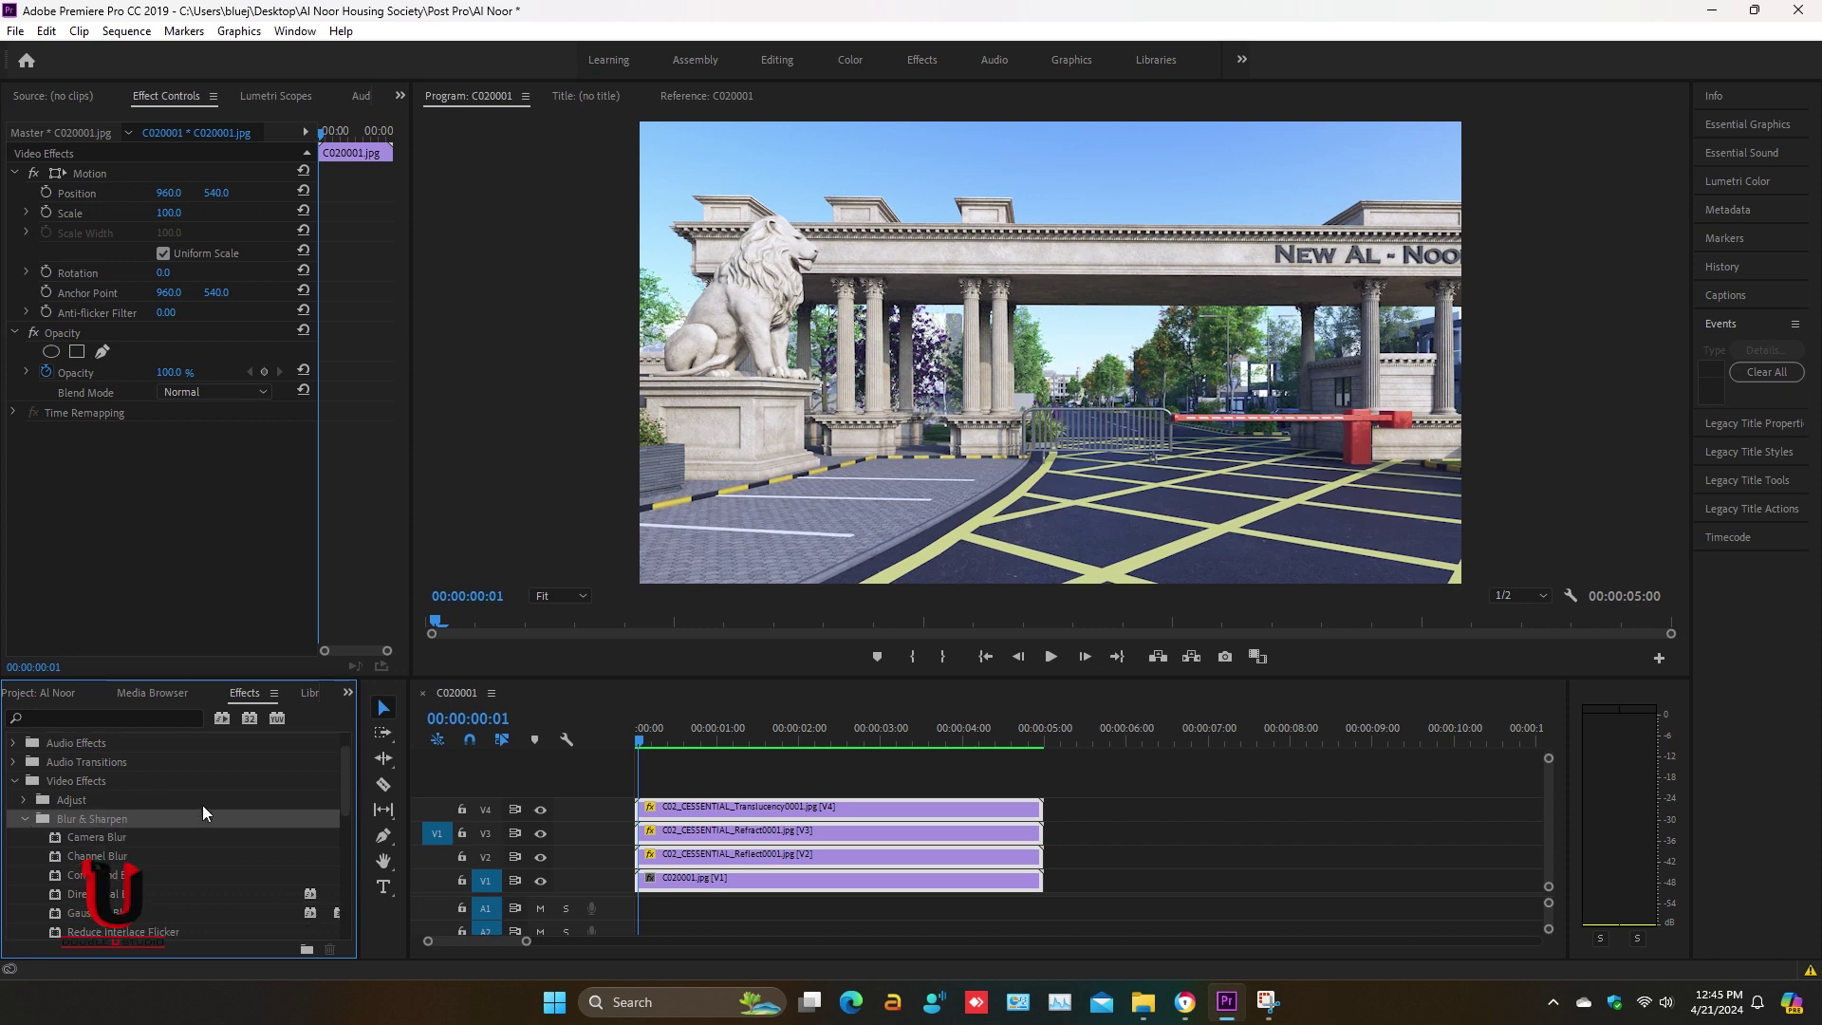
{"action": "double_click", "coordinate": [98, 914]}
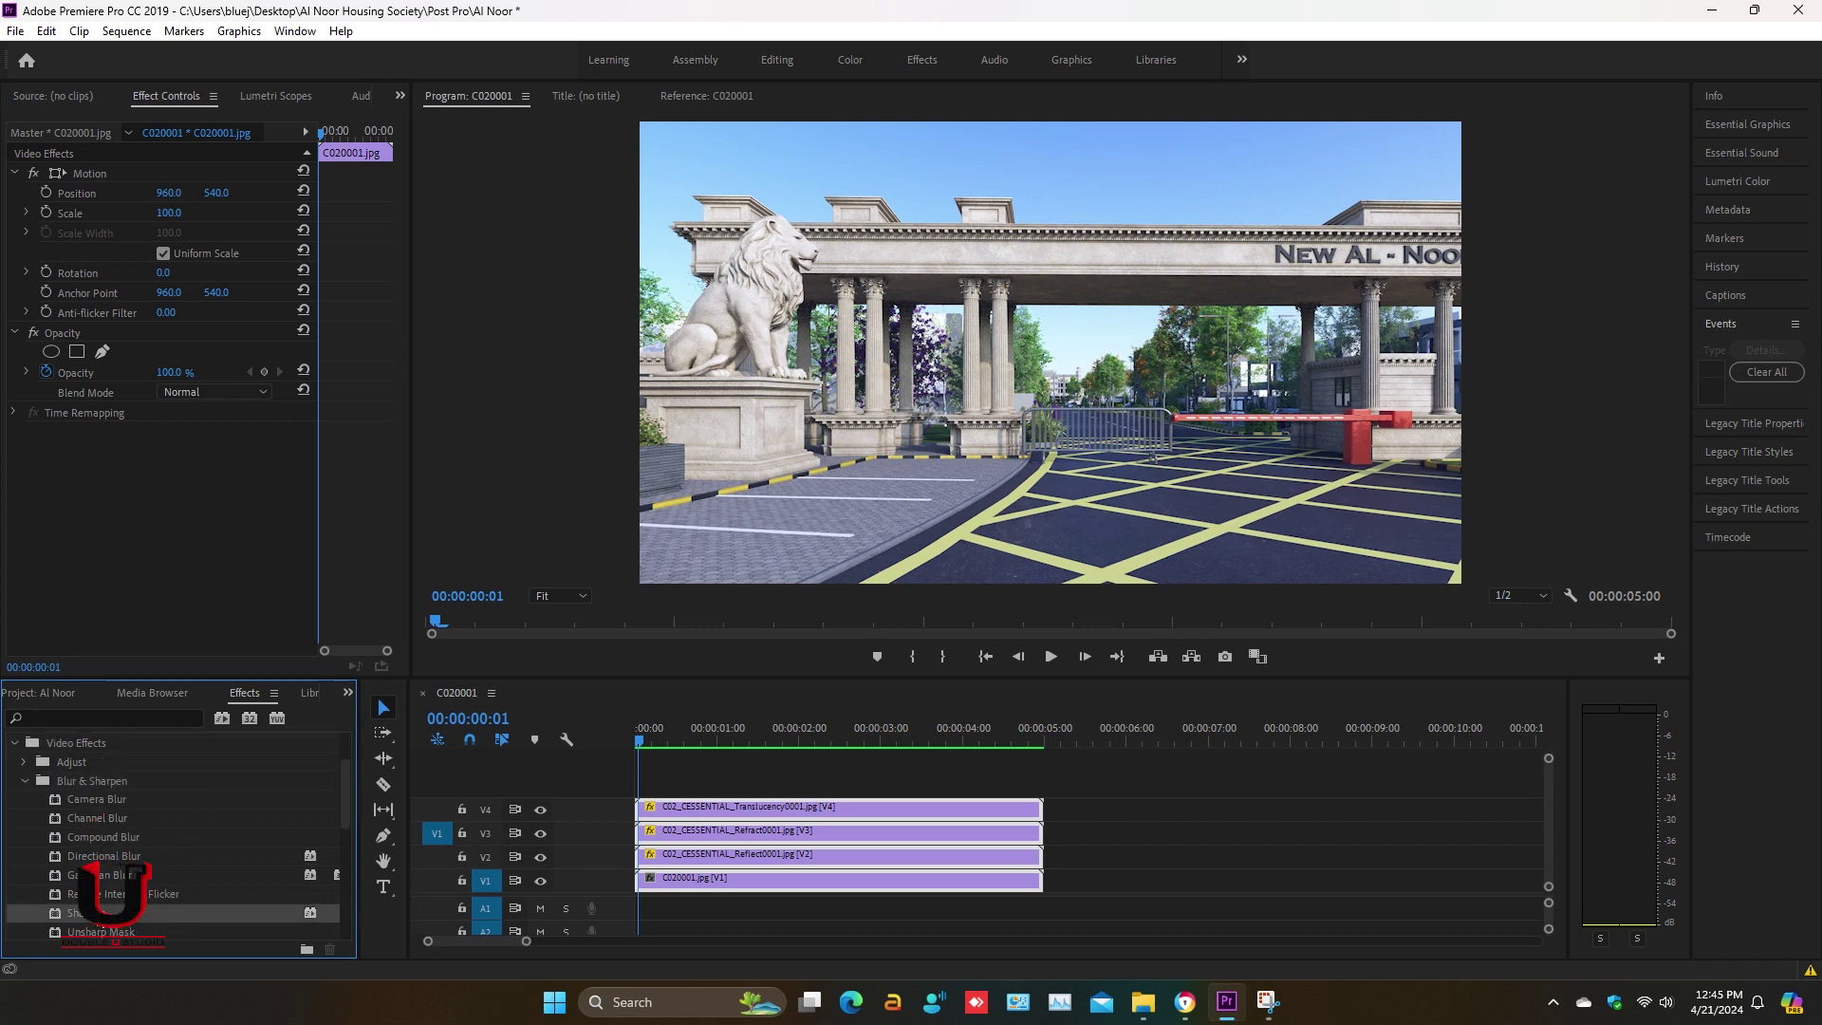
- Set Sharpen Amount to 15 and toggle the effect to compare before and after
{"action": "mouse_move", "coordinate": [162, 481]}
{"action": "left_mouse_down"}
{"action": "mouse_move", "coordinate": [259, 481]}
{"action": "mouse_move", "coordinate": [162, 490]}
{"action": "left_mouse_up"}
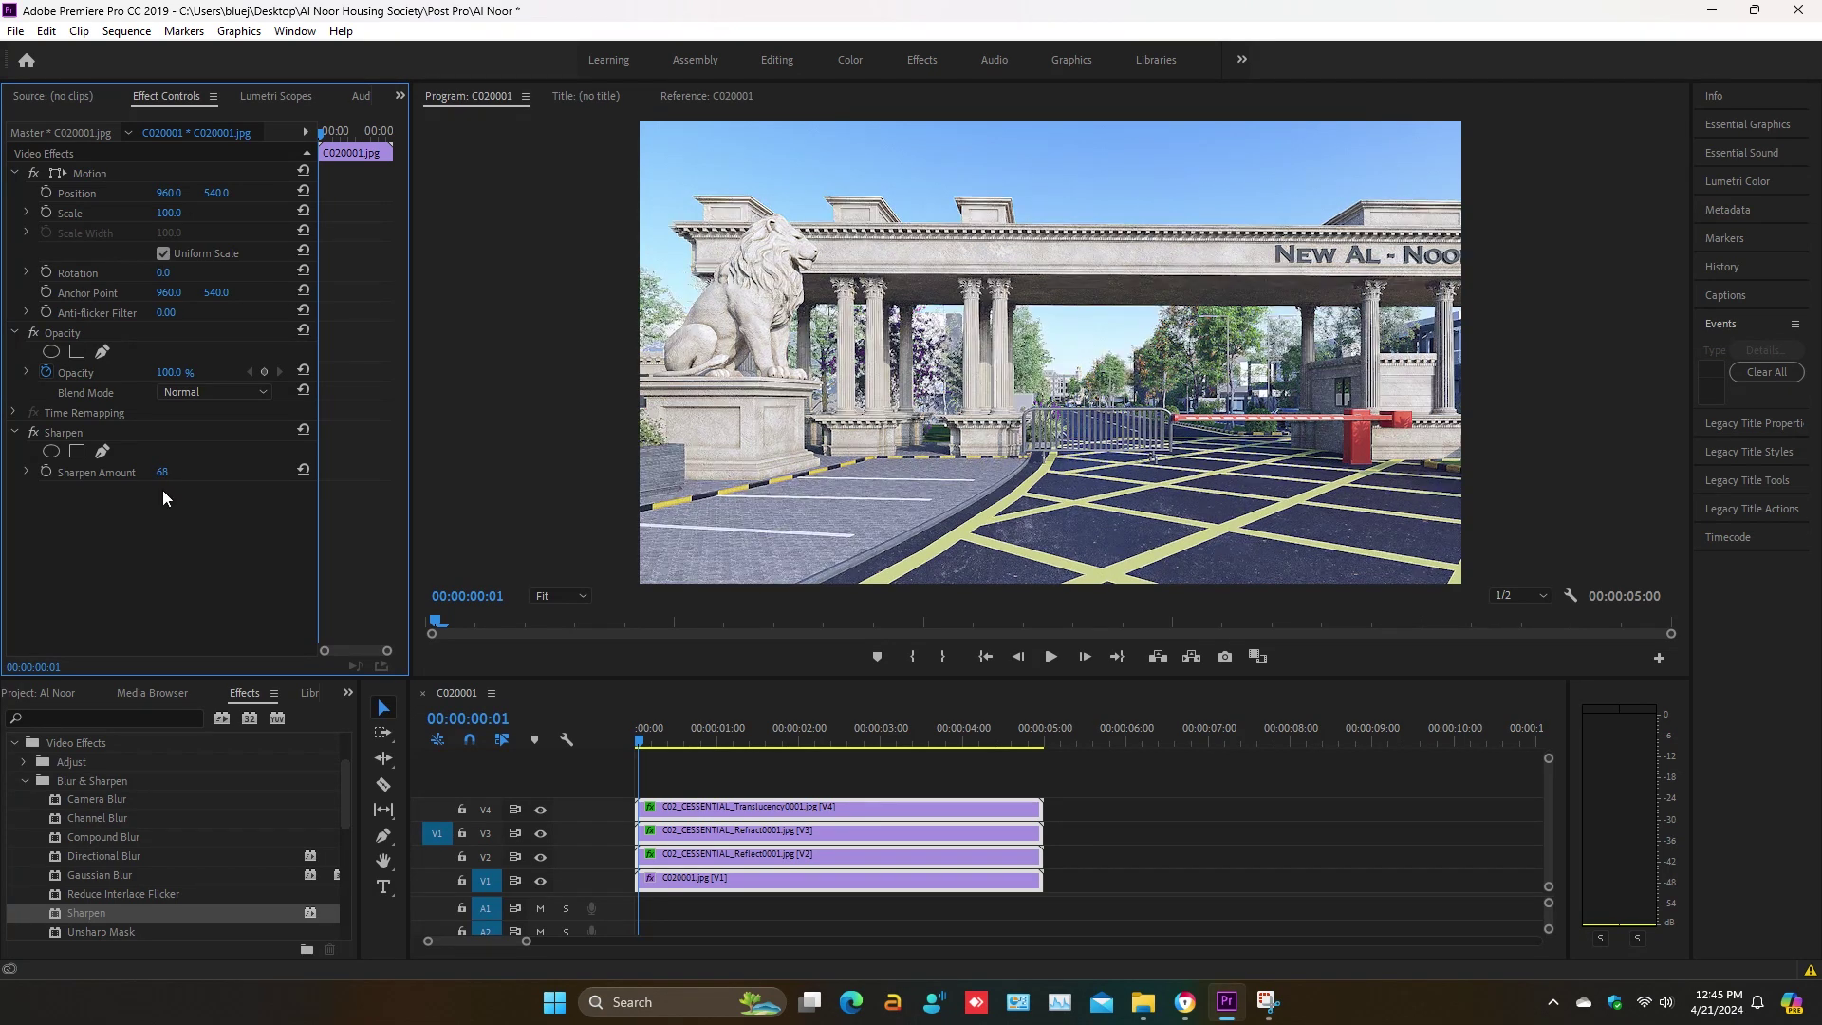
{"action": "type", "text": "5"}
{"action": "key", "text": "Return"}
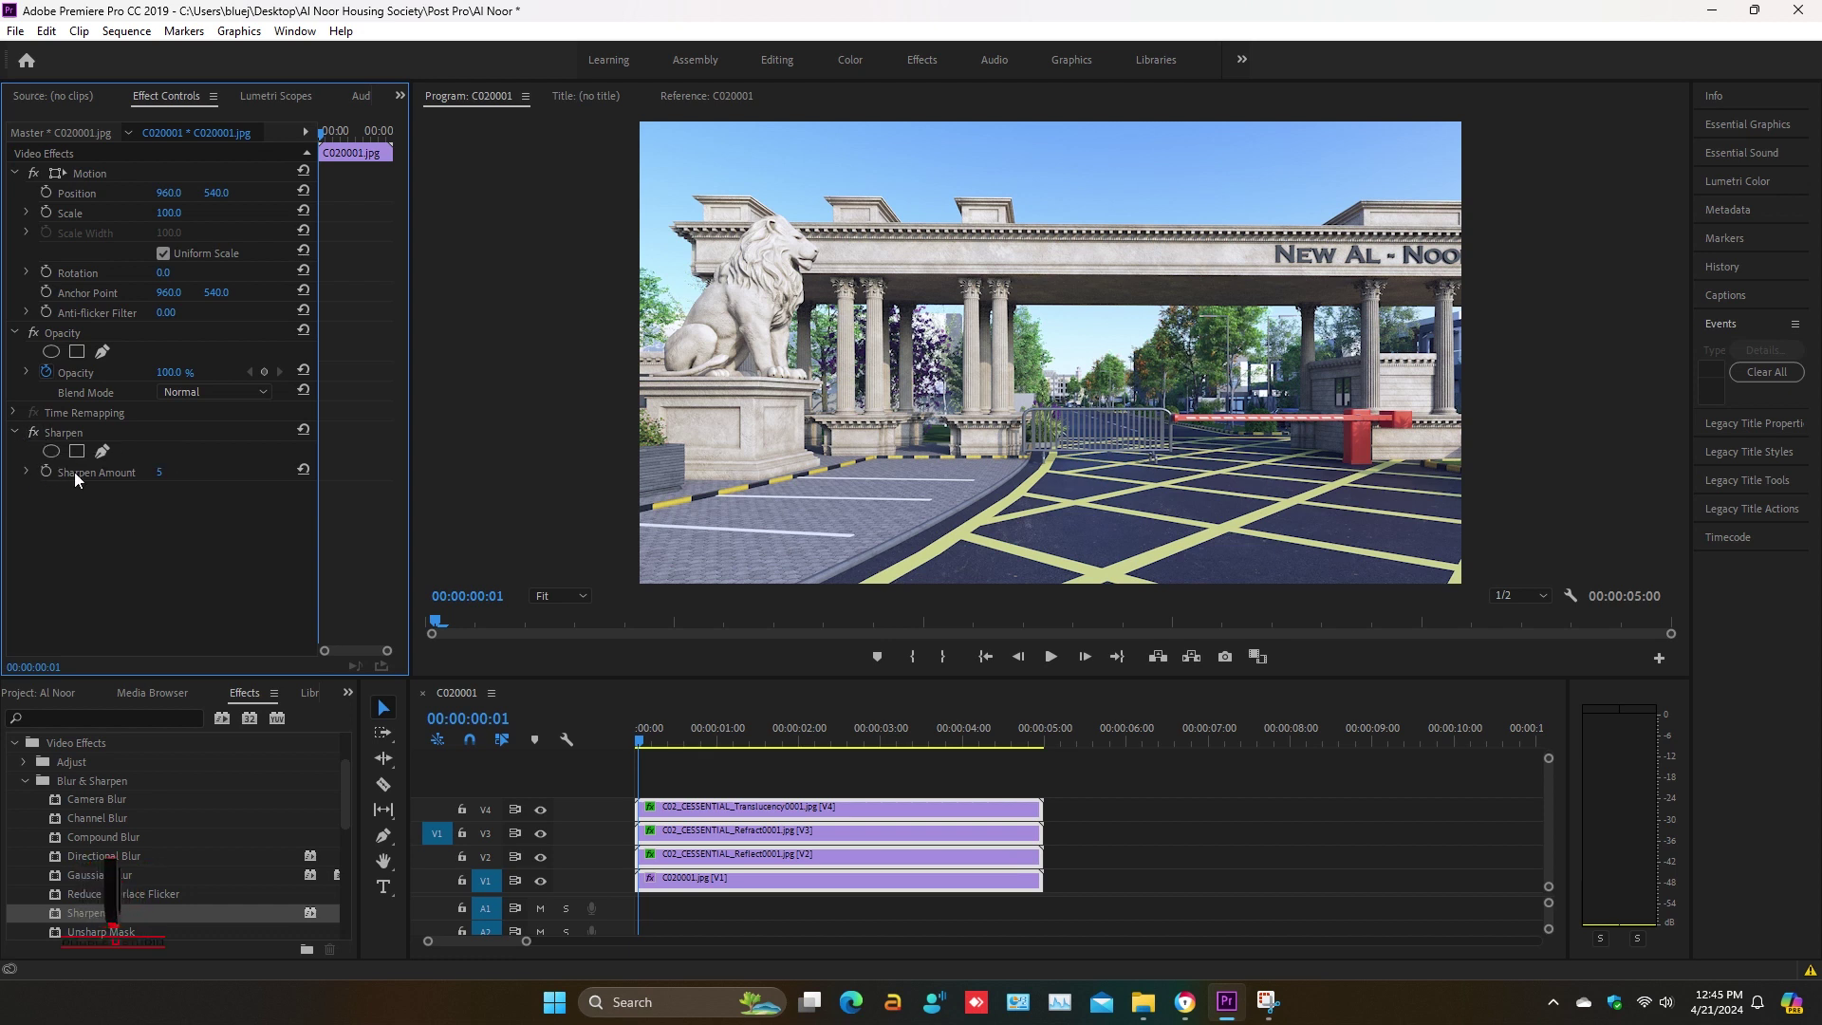
{"action": "left_click", "coordinate": [159, 471]}
{"action": "type", "text": "15"}
{"action": "key", "text": "Return"}
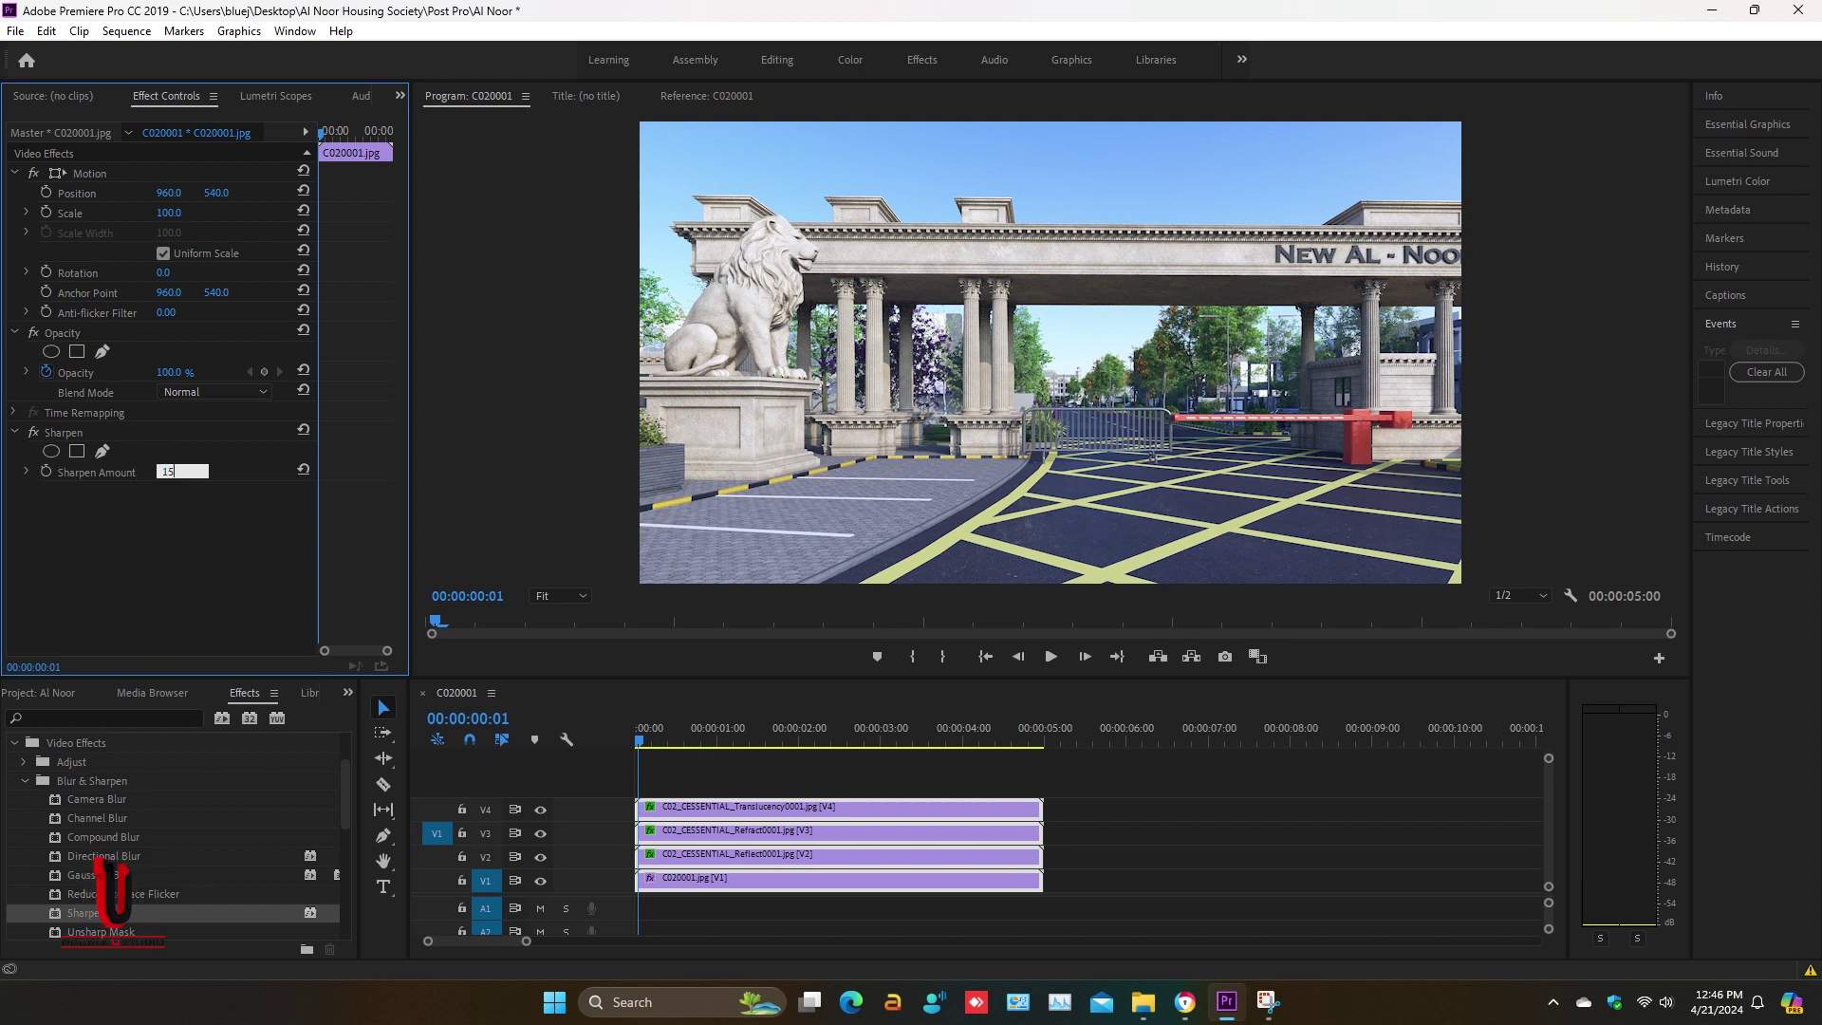
{"action": "left_click", "coordinate": [36, 433]}
{"action": "left_click", "coordinate": [36, 433]}
{"action": "left_click", "coordinate": [36, 433]}
{"action": "left_click", "coordinate": [36, 433]}
{"action": "left_click", "coordinate": [36, 432]}
{"action": "left_click", "coordinate": [36, 433]}
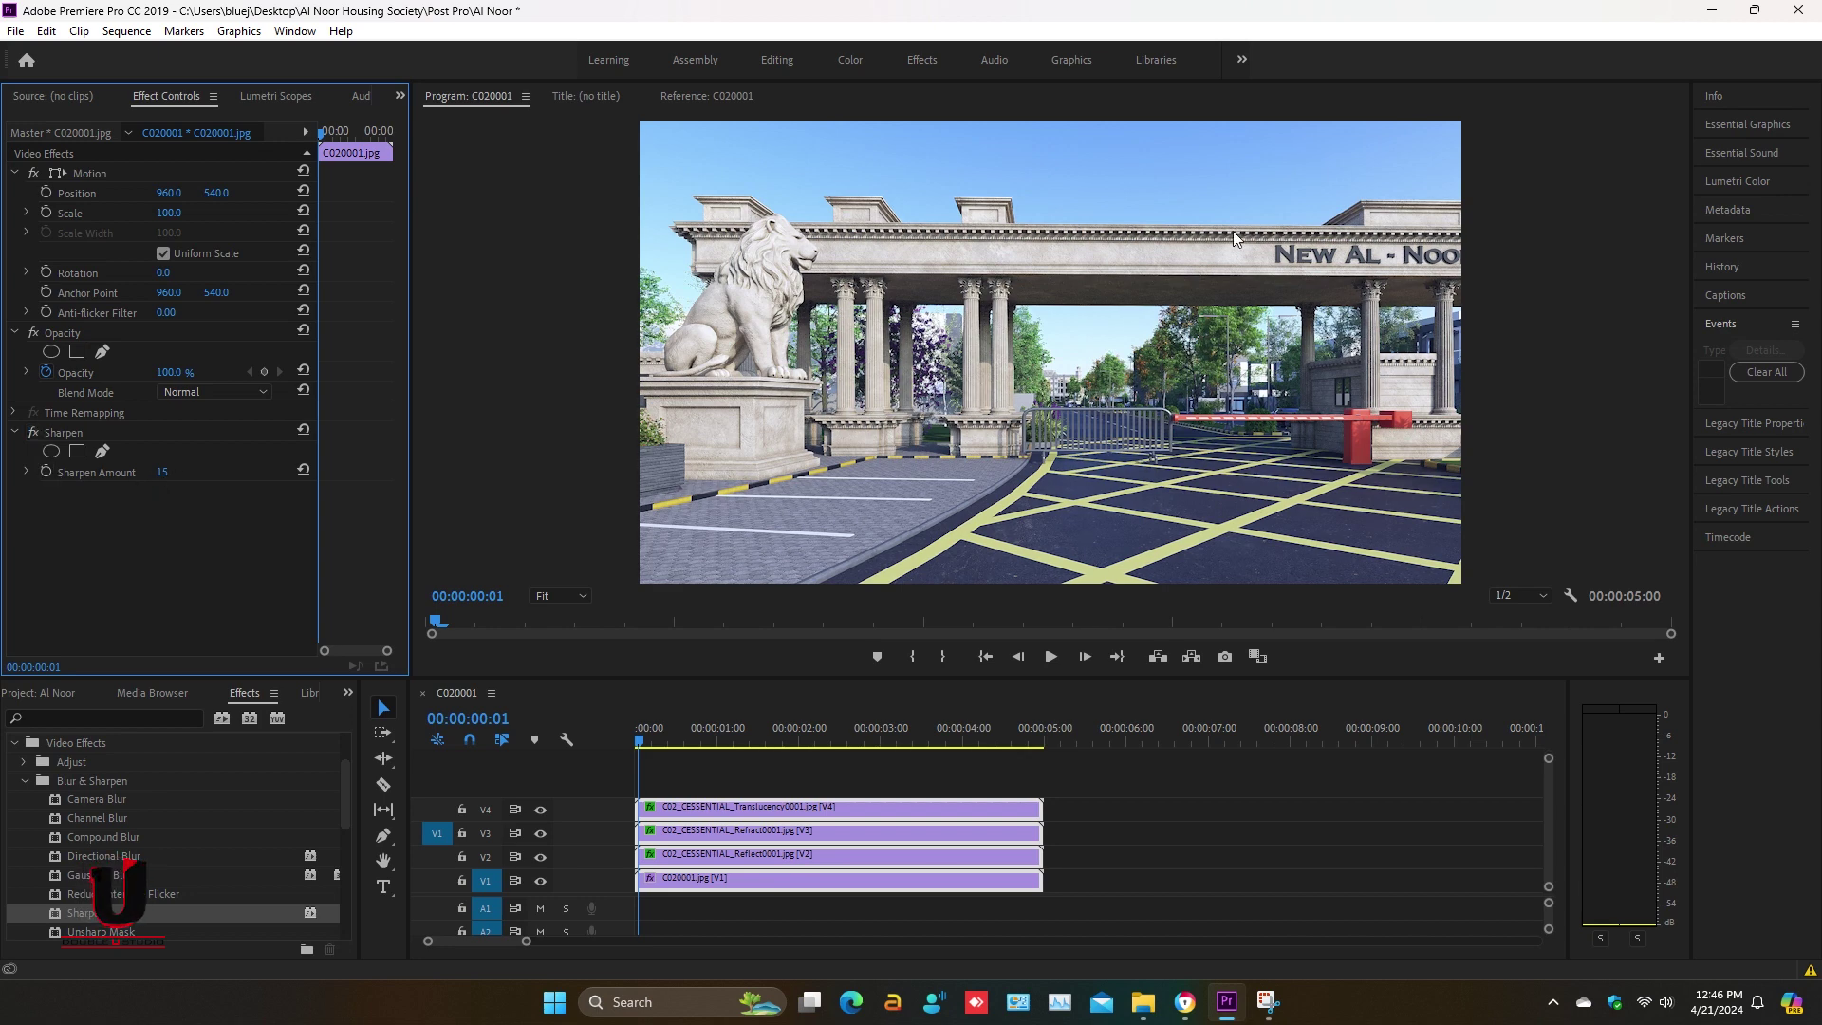
{"action": "key", "text": "shift+4"}
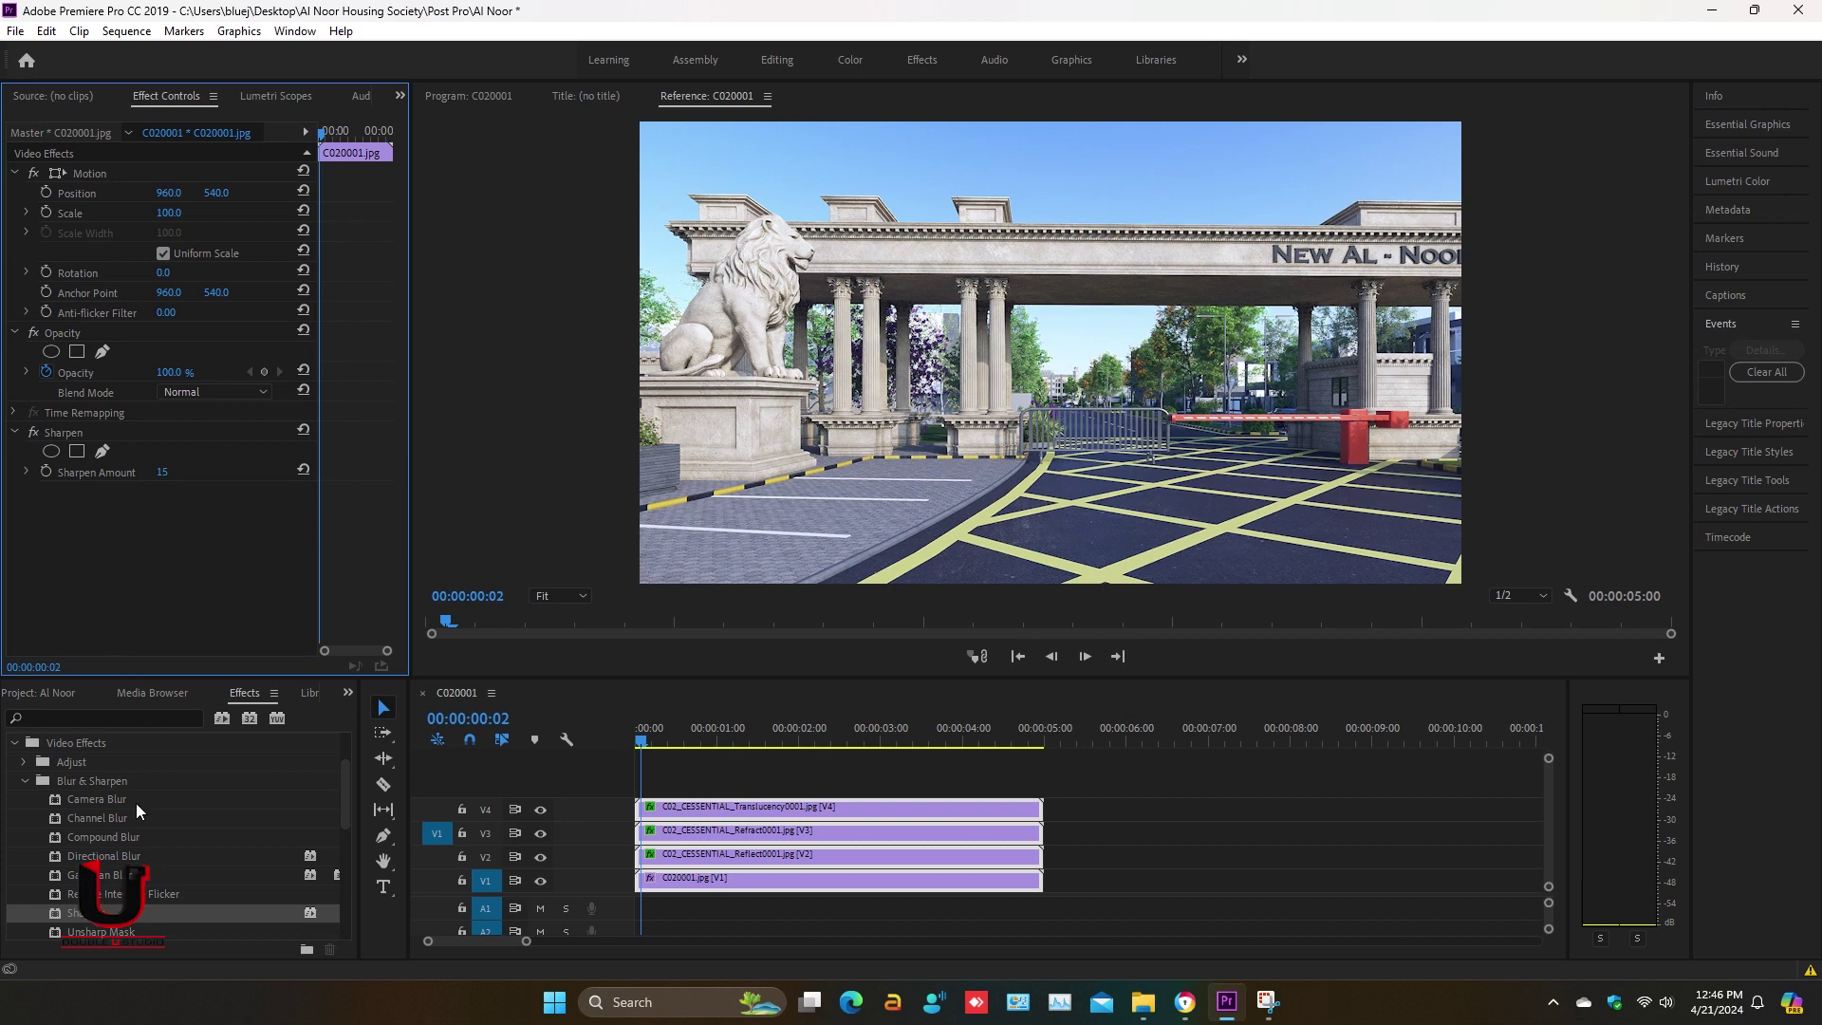
- Apply Brightness & Contrast from the Color Correction category to the clip
{"action": "scroll", "coordinate": [140, 799], "scroll_direction": "down", "scroll_amount": 1}
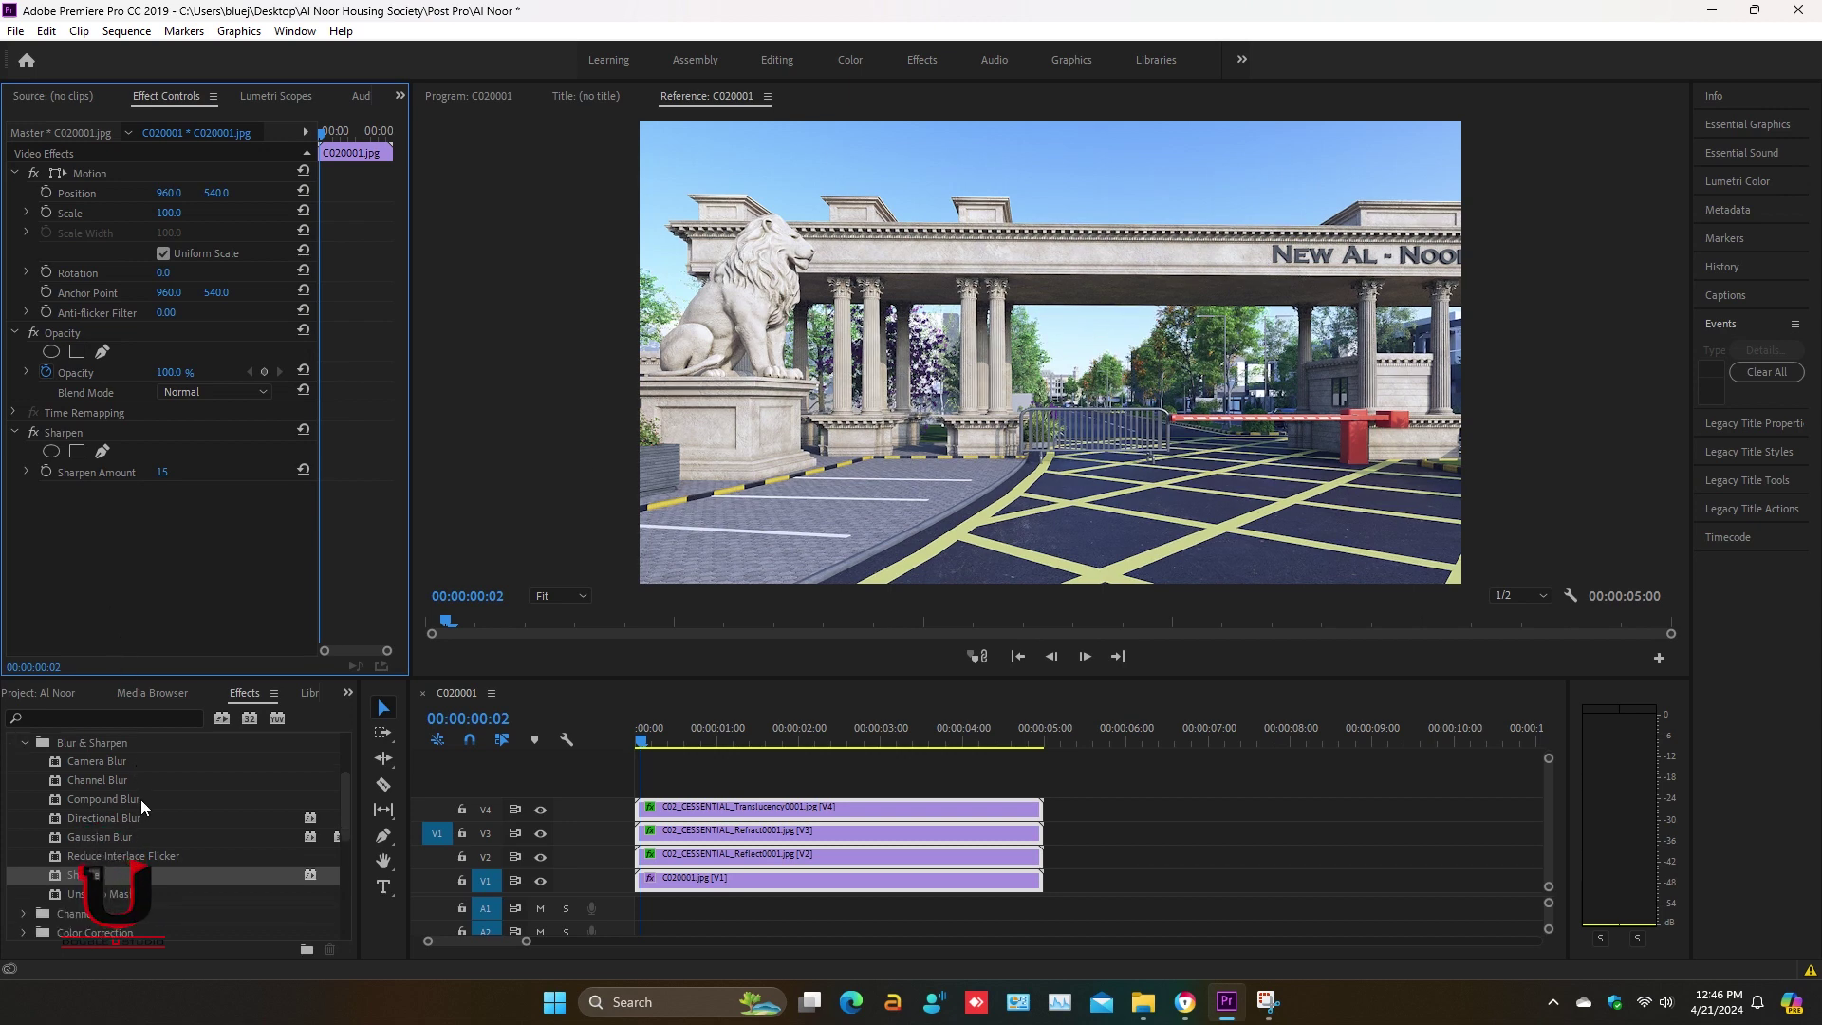
{"action": "scroll", "coordinate": [141, 799], "scroll_direction": "down", "scroll_amount": 1}
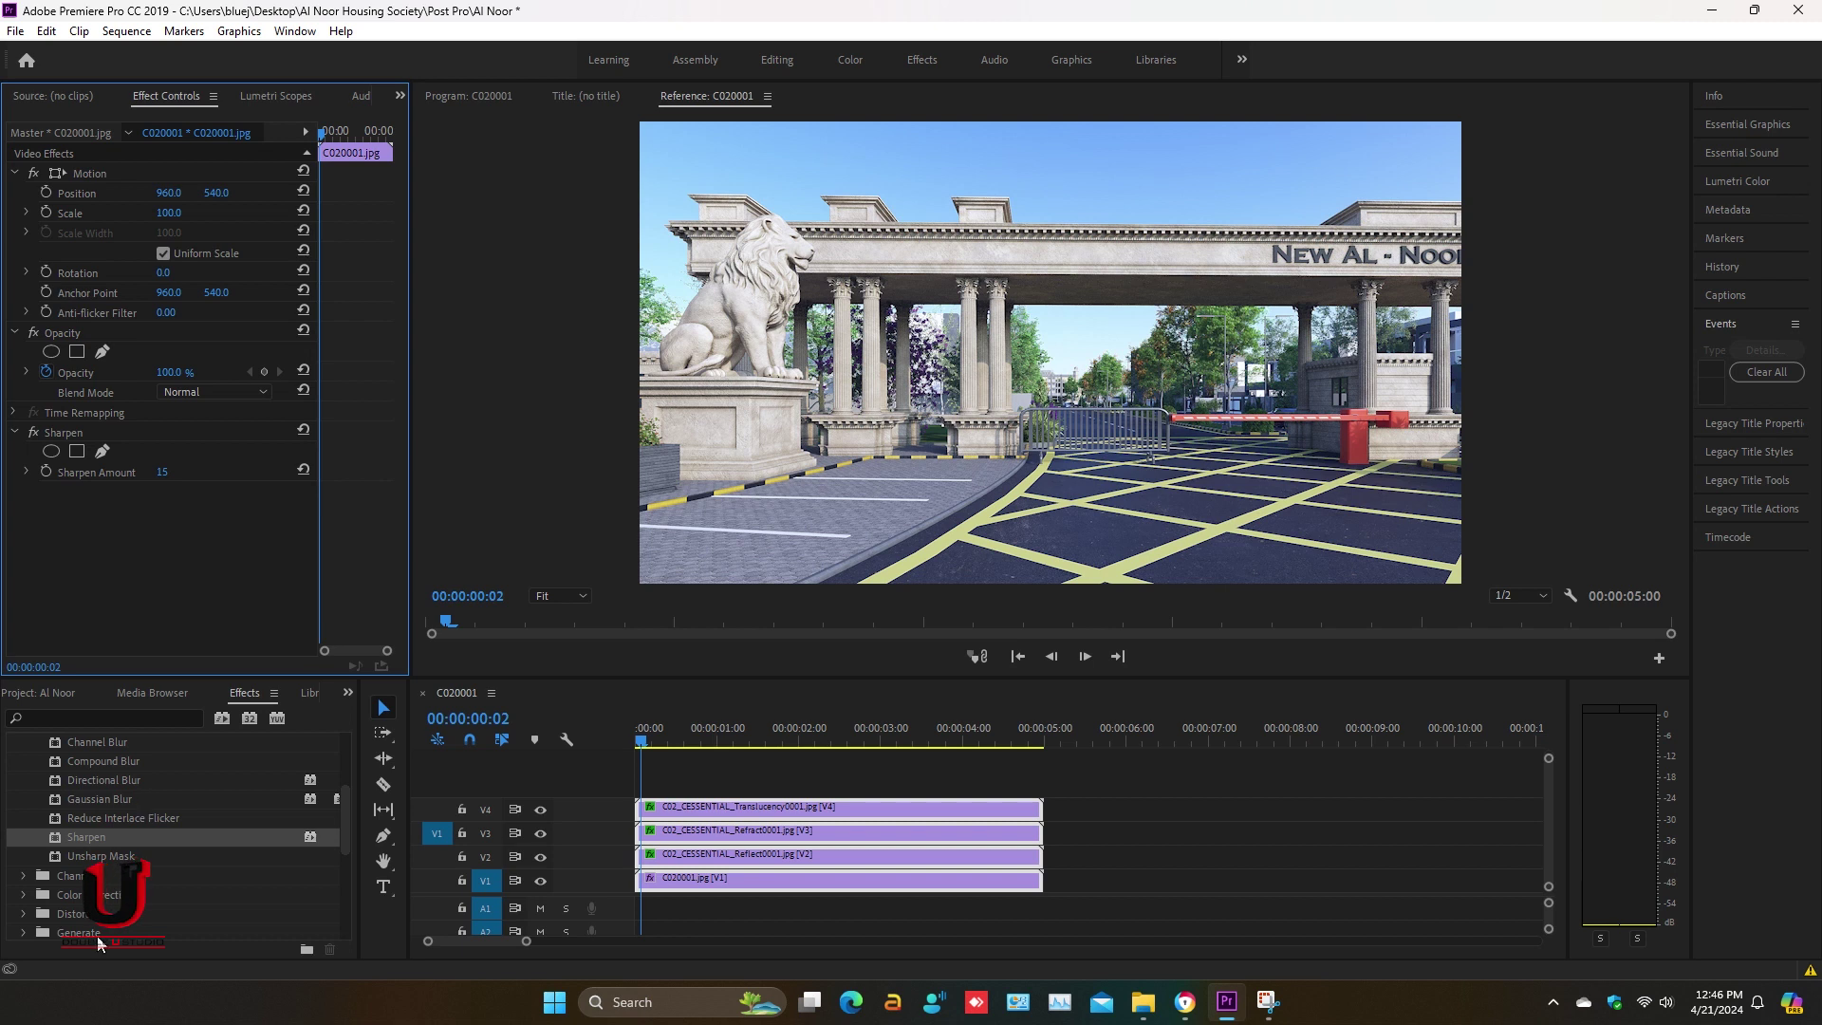
{"action": "left_click", "coordinate": [123, 895]}
{"action": "double_click", "coordinate": [123, 895]}
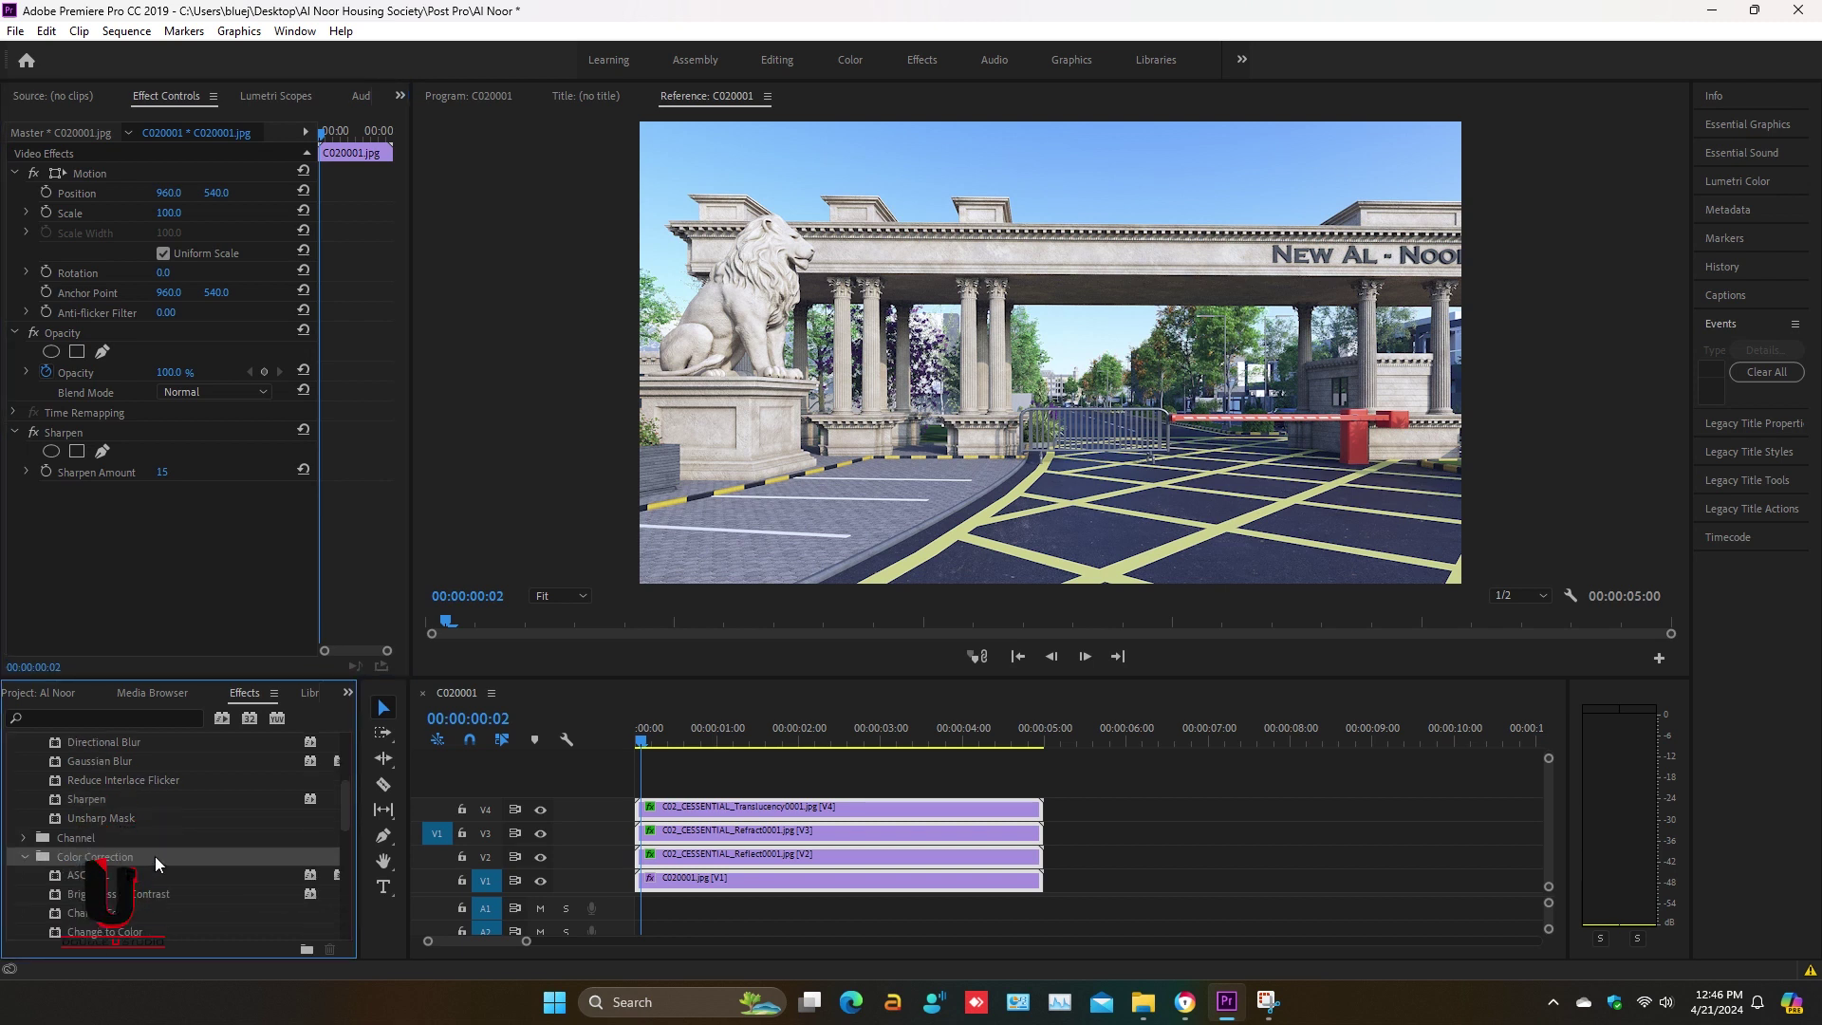
{"action": "scroll", "coordinate": [143, 873], "scroll_direction": "down", "scroll_amount": 2}
{"action": "left_click", "coordinate": [143, 856]}
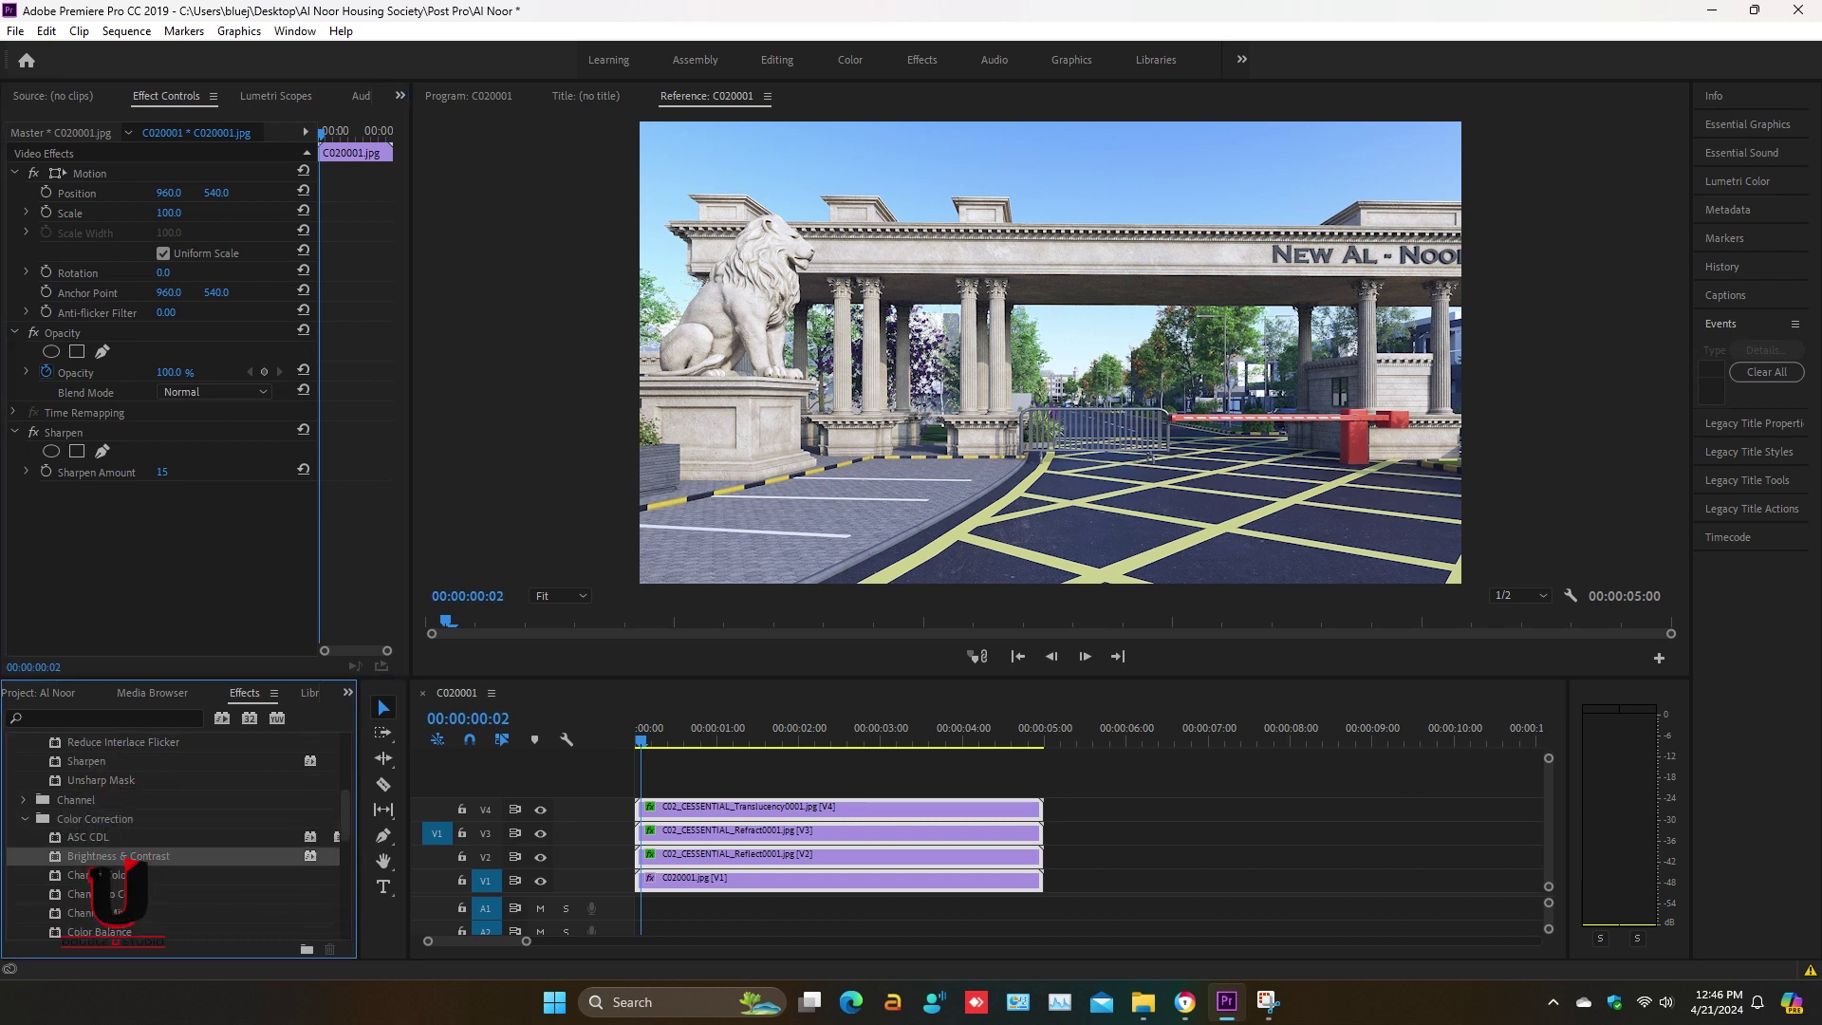
{"action": "double_click", "coordinate": [144, 857]}
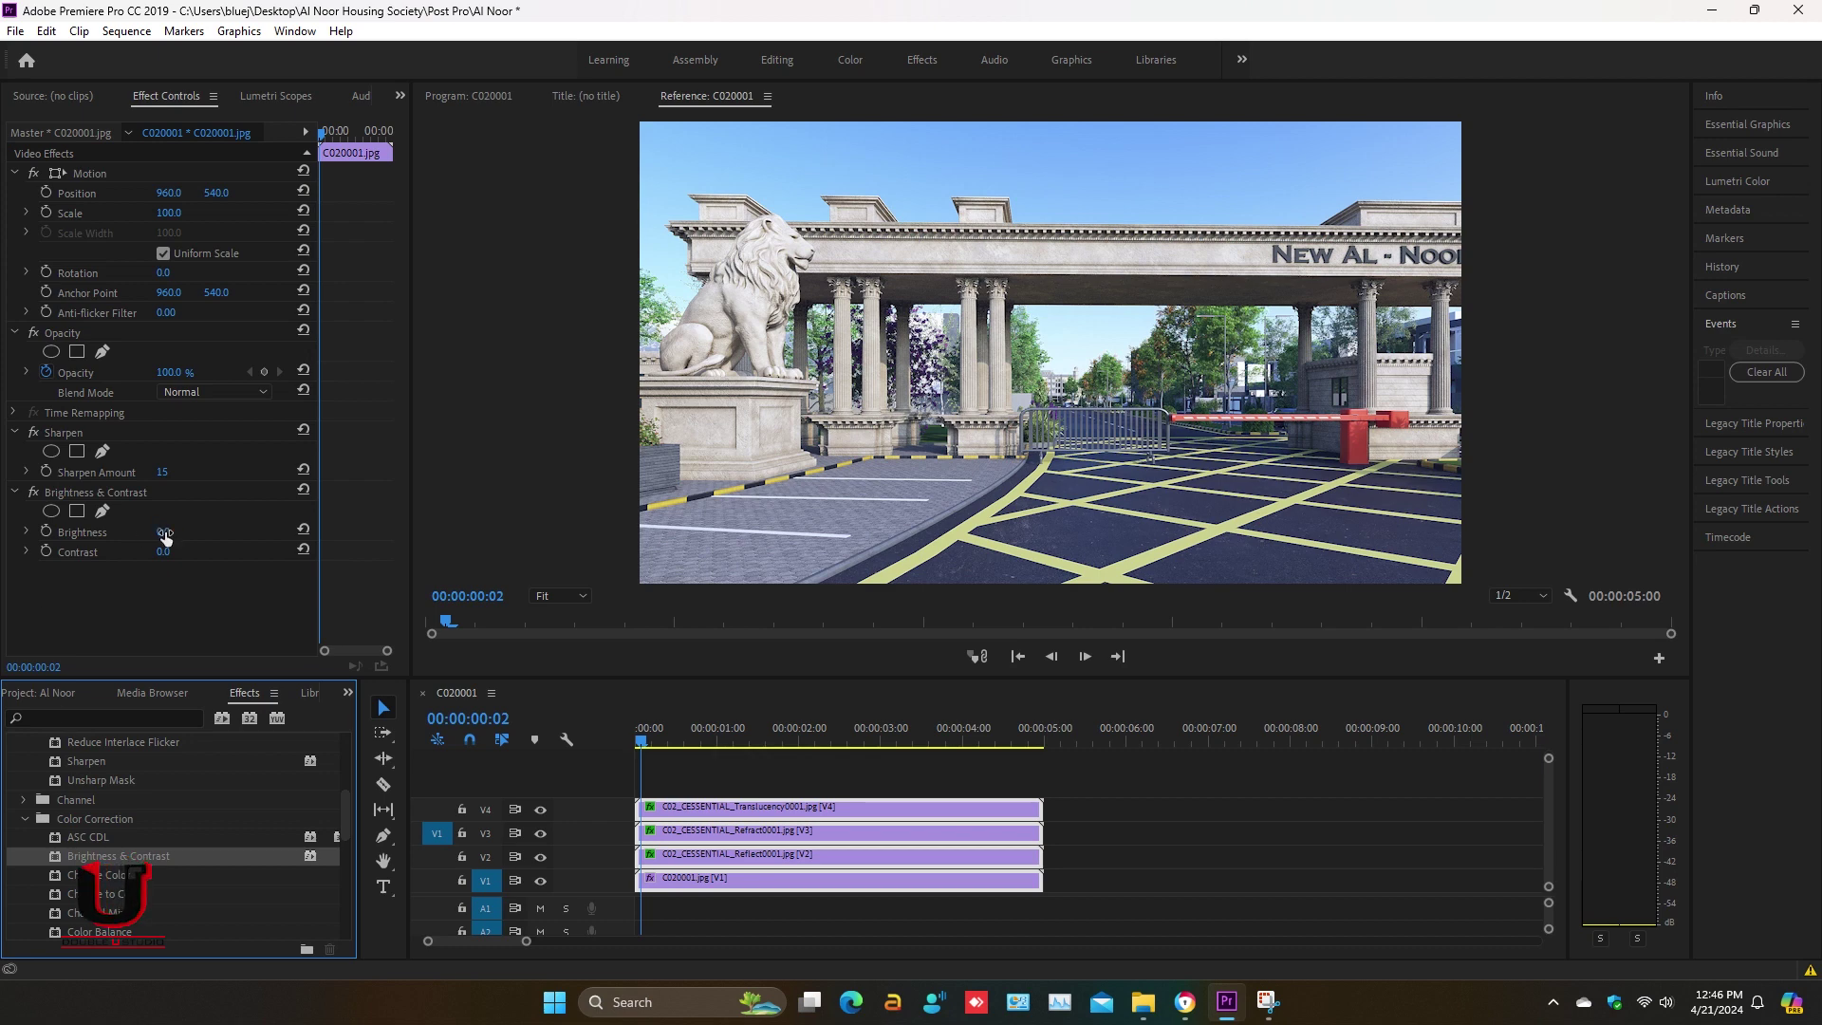
- Set Brightness to -10.0 and Contrast to 14.0 in Effect Controls
{"action": "mouse_move", "coordinate": [165, 537]}
{"action": "left_mouse_down"}
{"action": "mouse_move", "coordinate": [118, 537]}
{"action": "mouse_move", "coordinate": [141, 537]}
{"action": "left_mouse_up"}
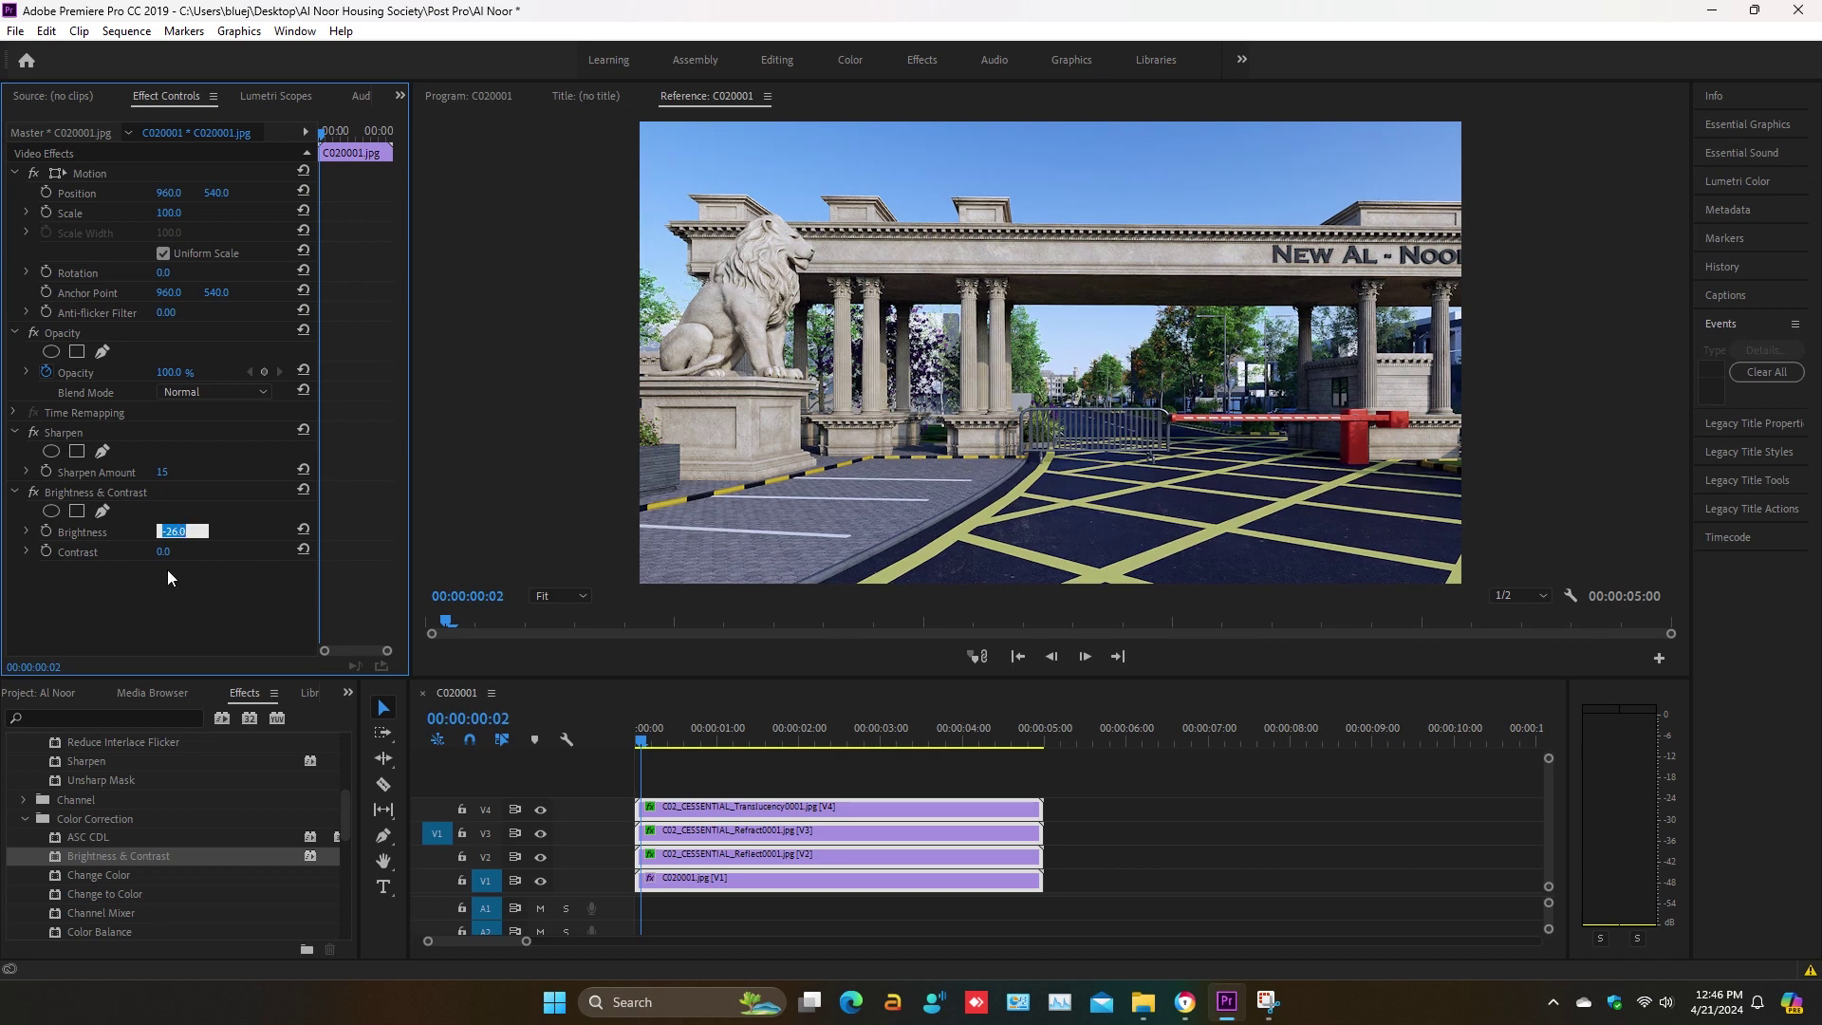
{"action": "key", "text": "Return"}
{"action": "left_click", "coordinate": [165, 533]}
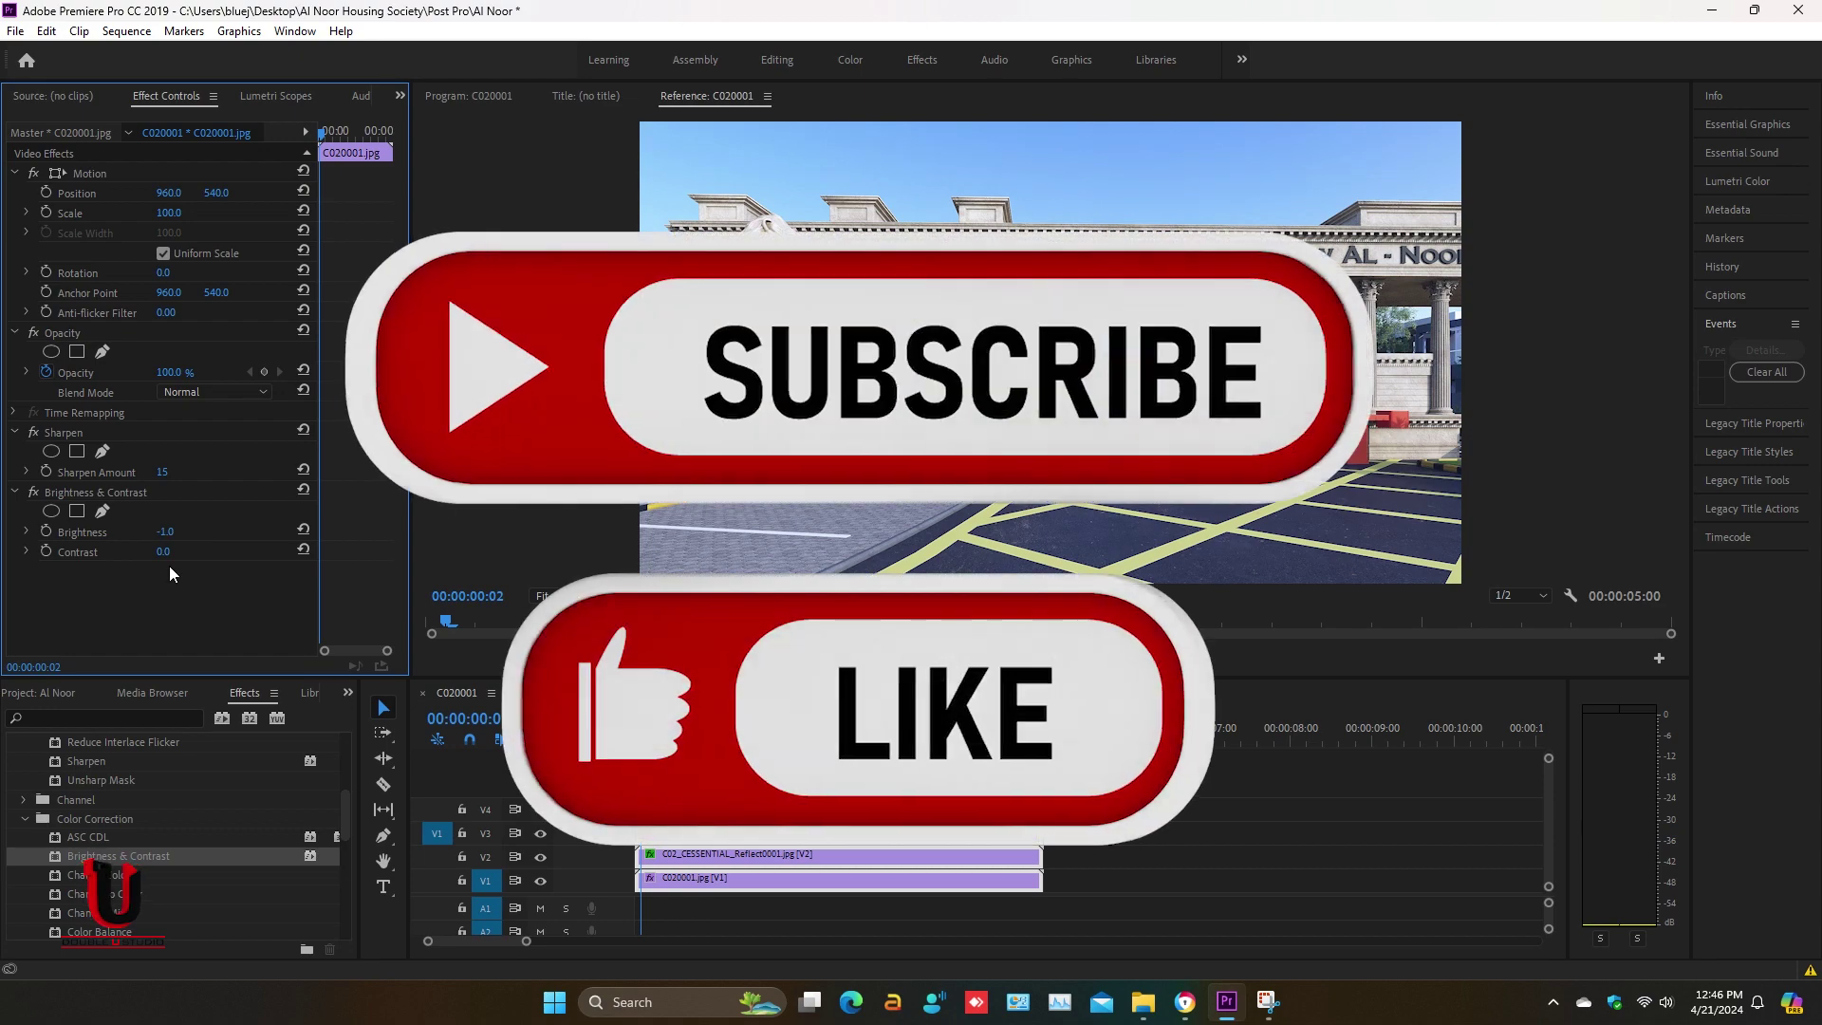
{"action": "type", "text": "-"}
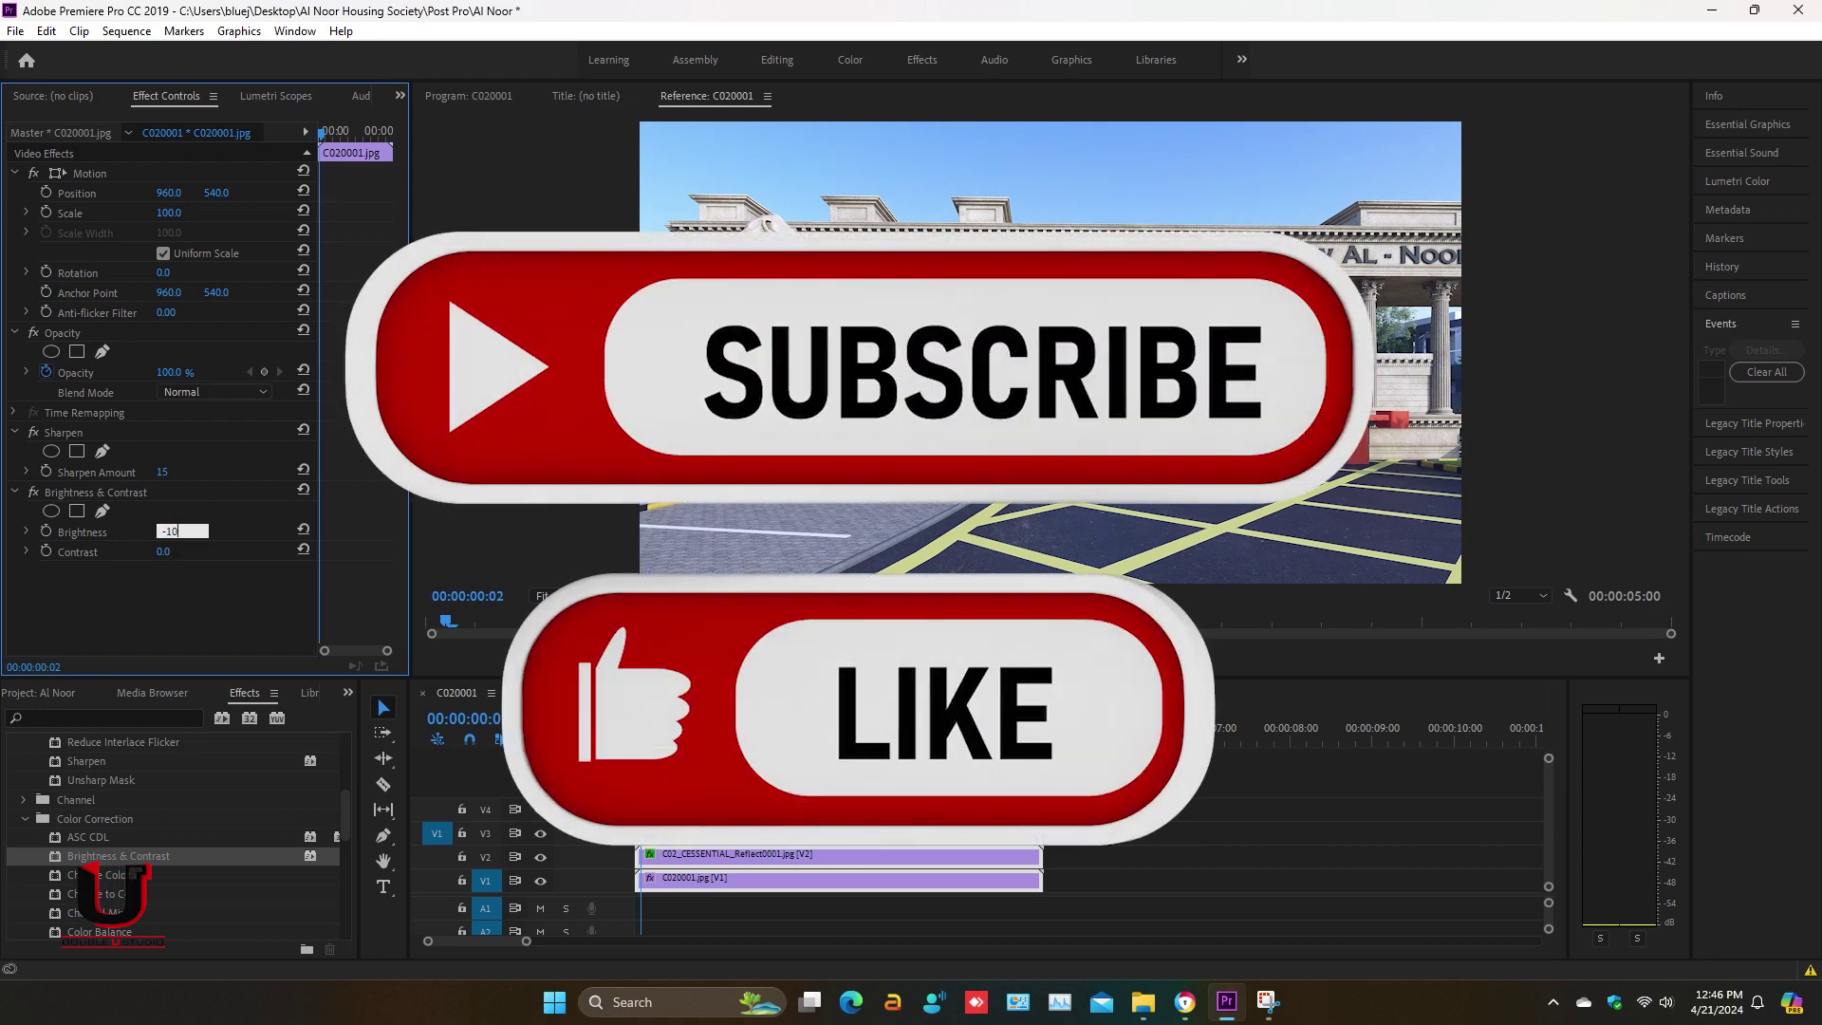
{"action": "type", "text": "10"}
{"action": "key", "text": "Return"}
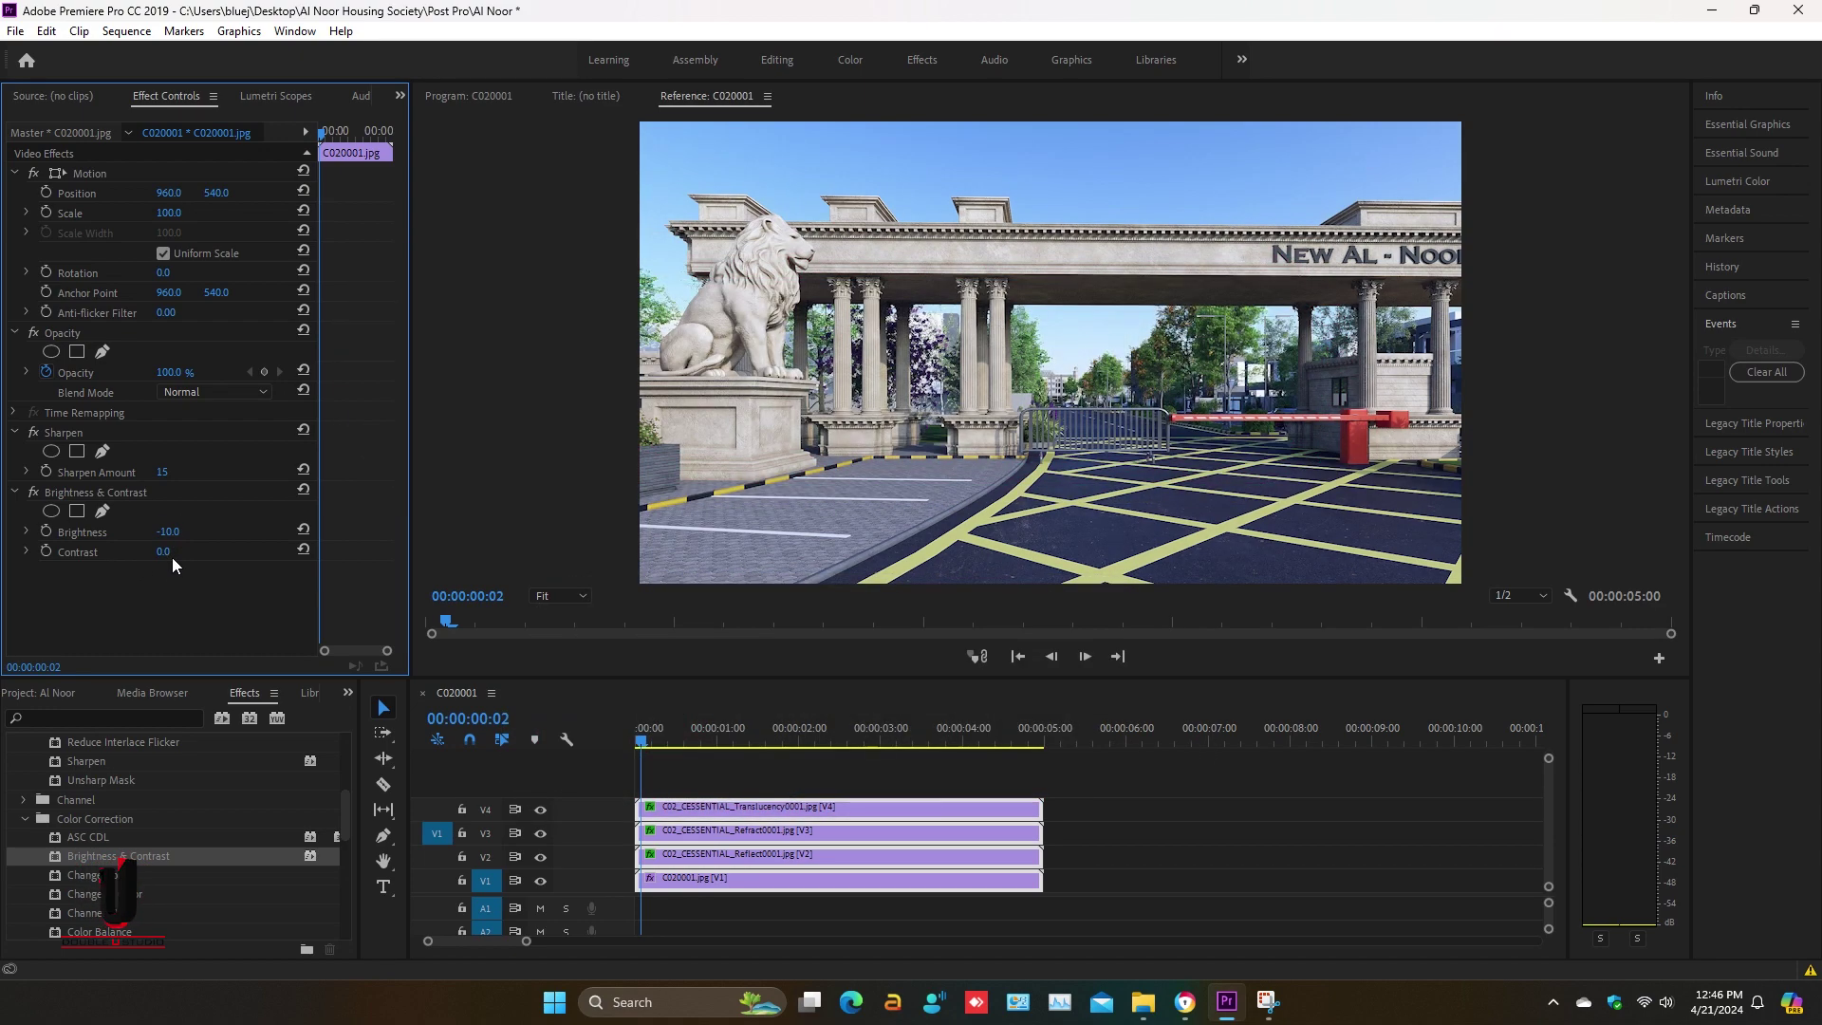
{"action": "left_click", "coordinate": [165, 552]}
{"action": "type", "text": "13"}
{"action": "key", "text": "Return"}
{"action": "mouse_move", "coordinate": [165, 553]}
{"action": "left_mouse_down"}
{"action": "mouse_move", "coordinate": [142, 553]}
{"action": "mouse_move", "coordinate": [190, 551]}
{"action": "left_mouse_up"}
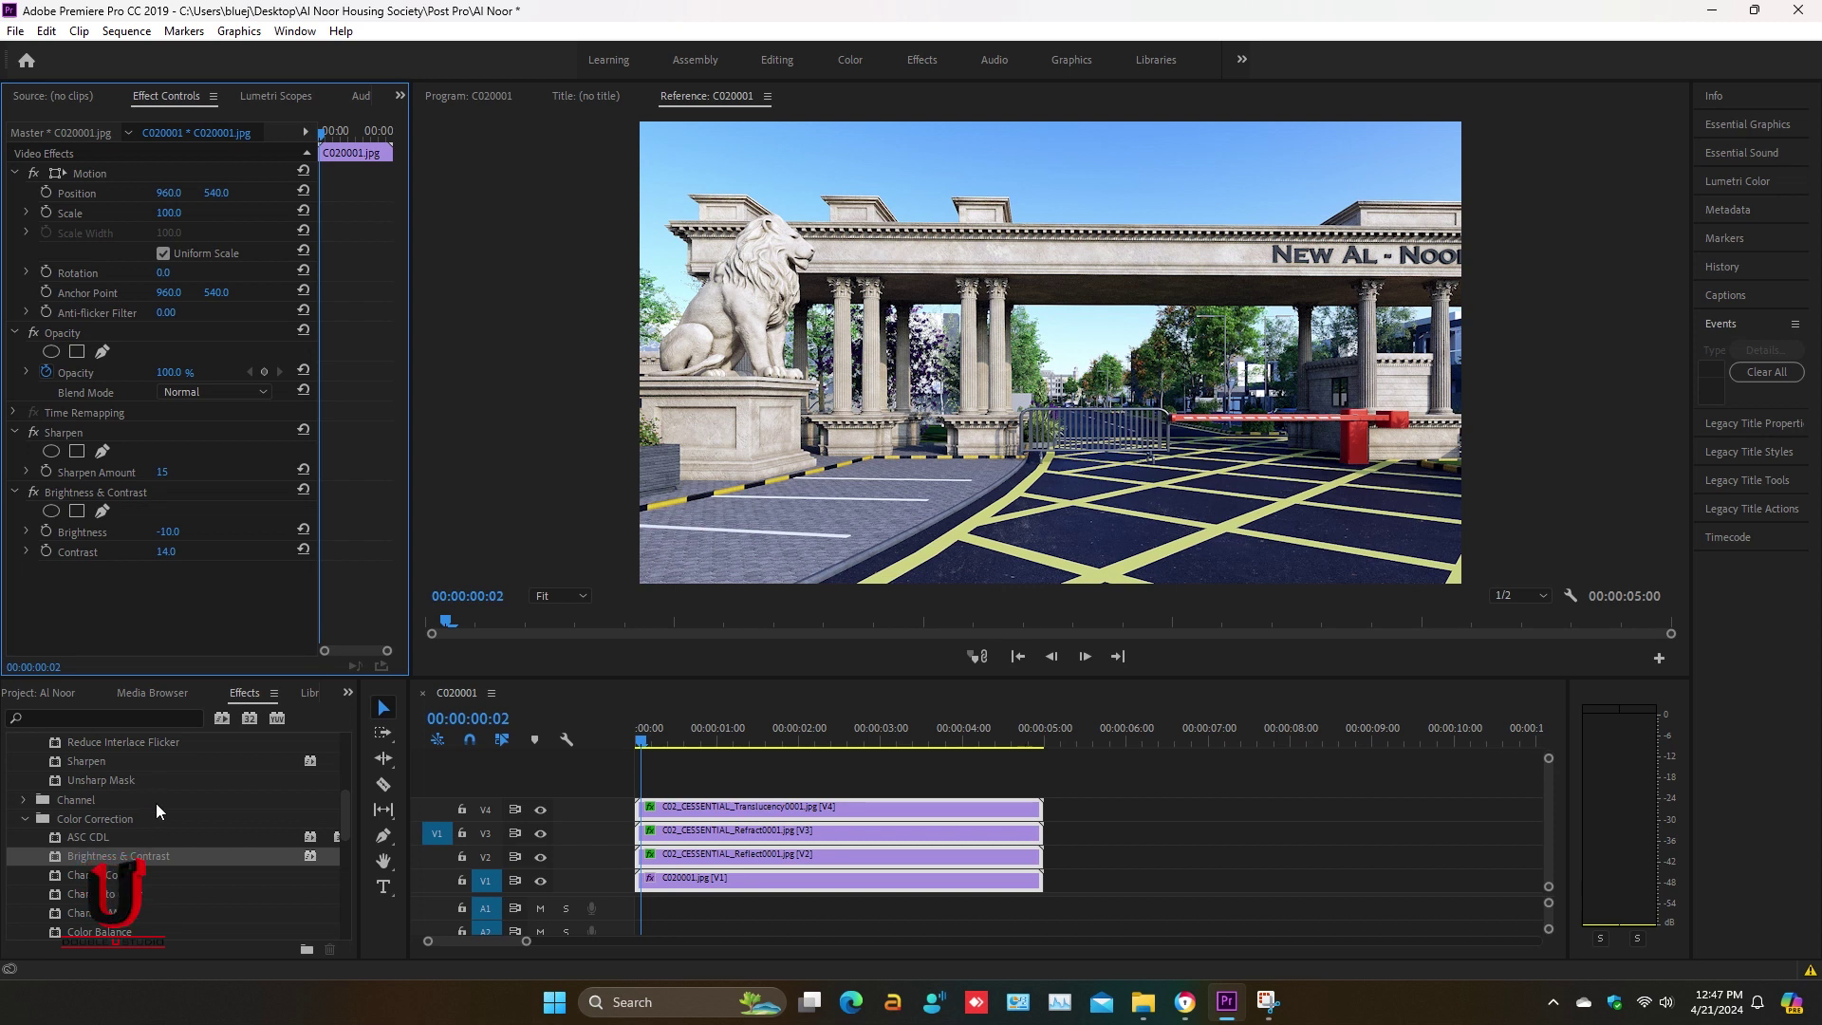
{"action": "scroll", "coordinate": [156, 807], "scroll_direction": "down", "scroll_amount": 1}
{"action": "scroll", "coordinate": [157, 820], "scroll_direction": "up", "scroll_amount": 5}
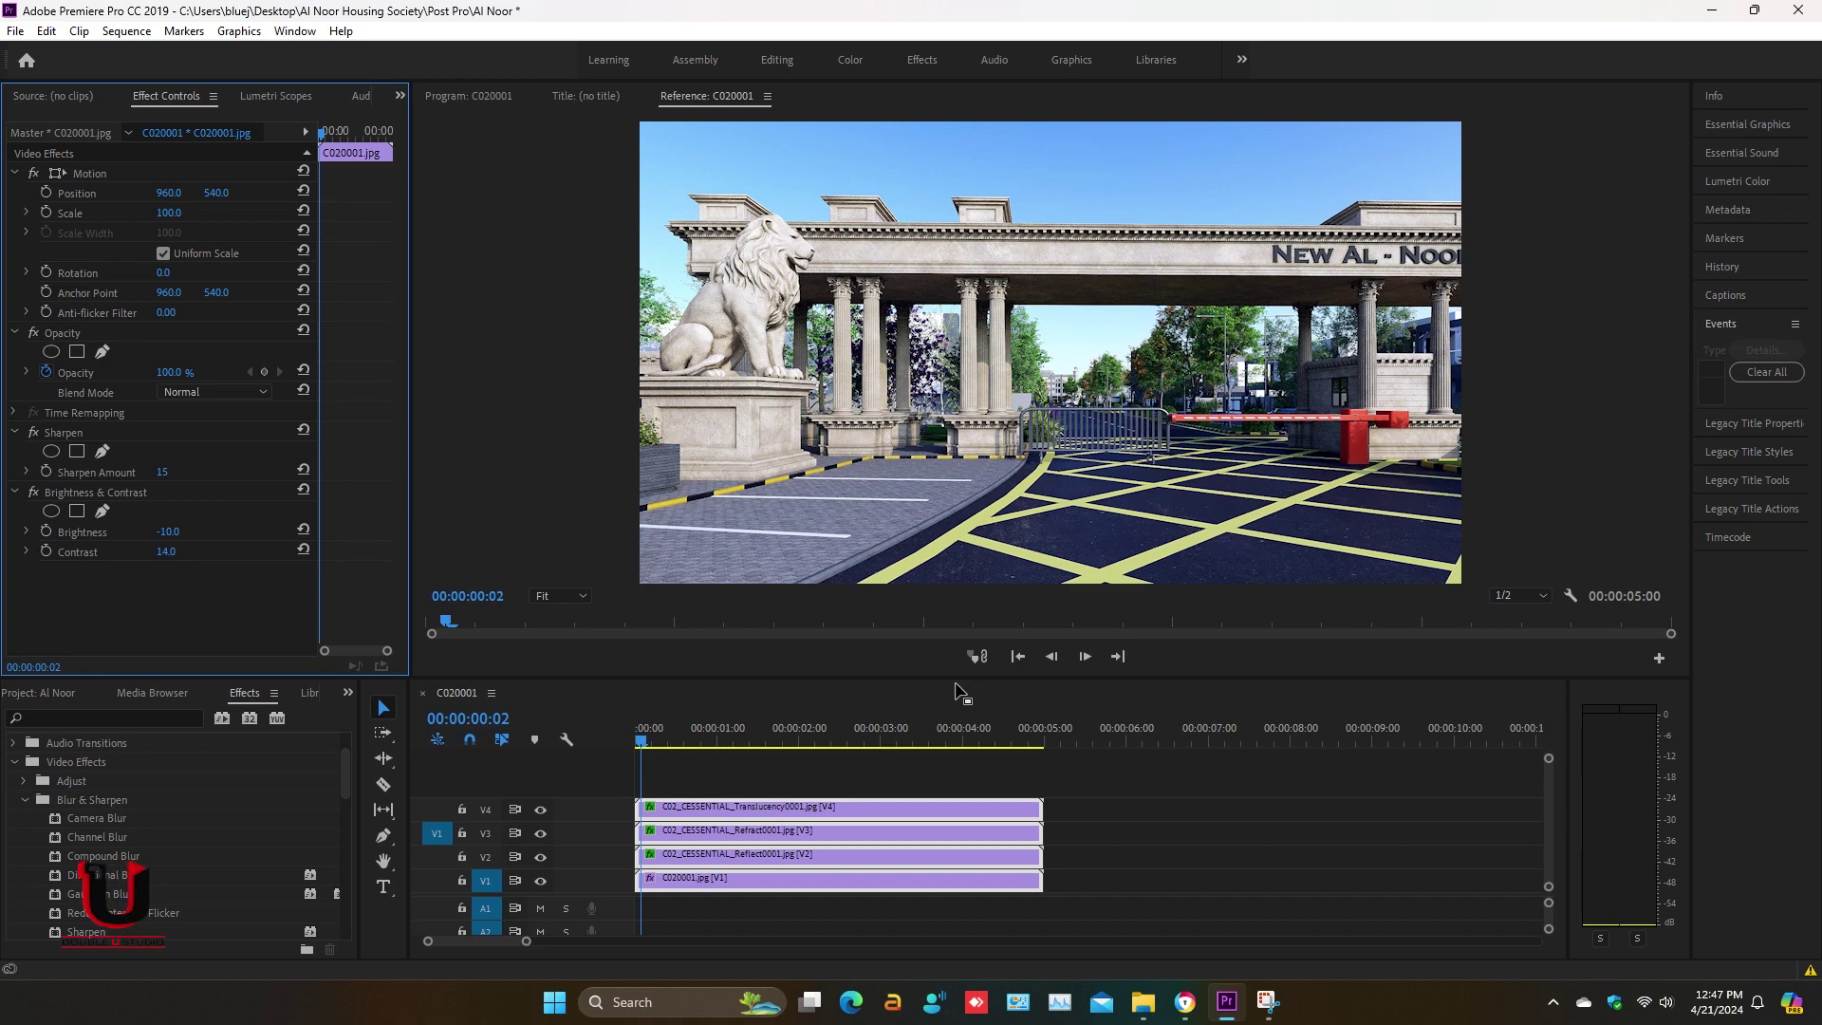
{"action": "key", "text": "space"}
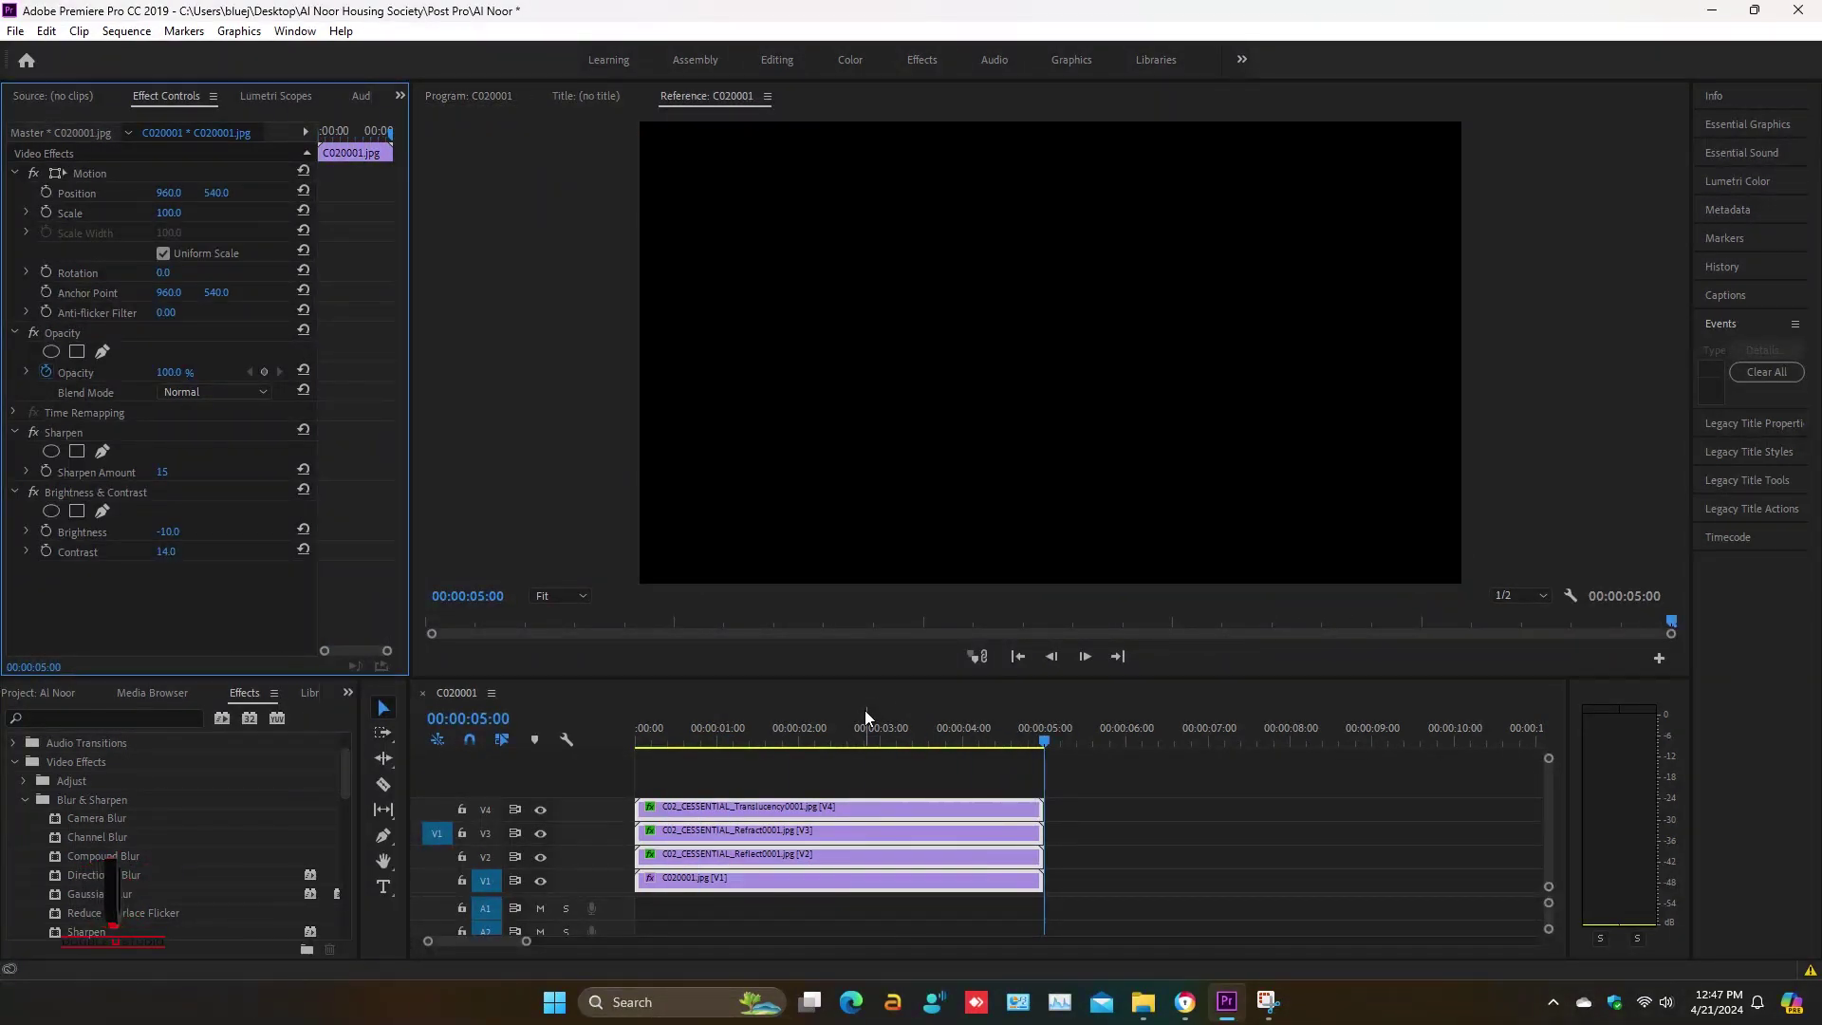
{"action": "key", "text": "space"}
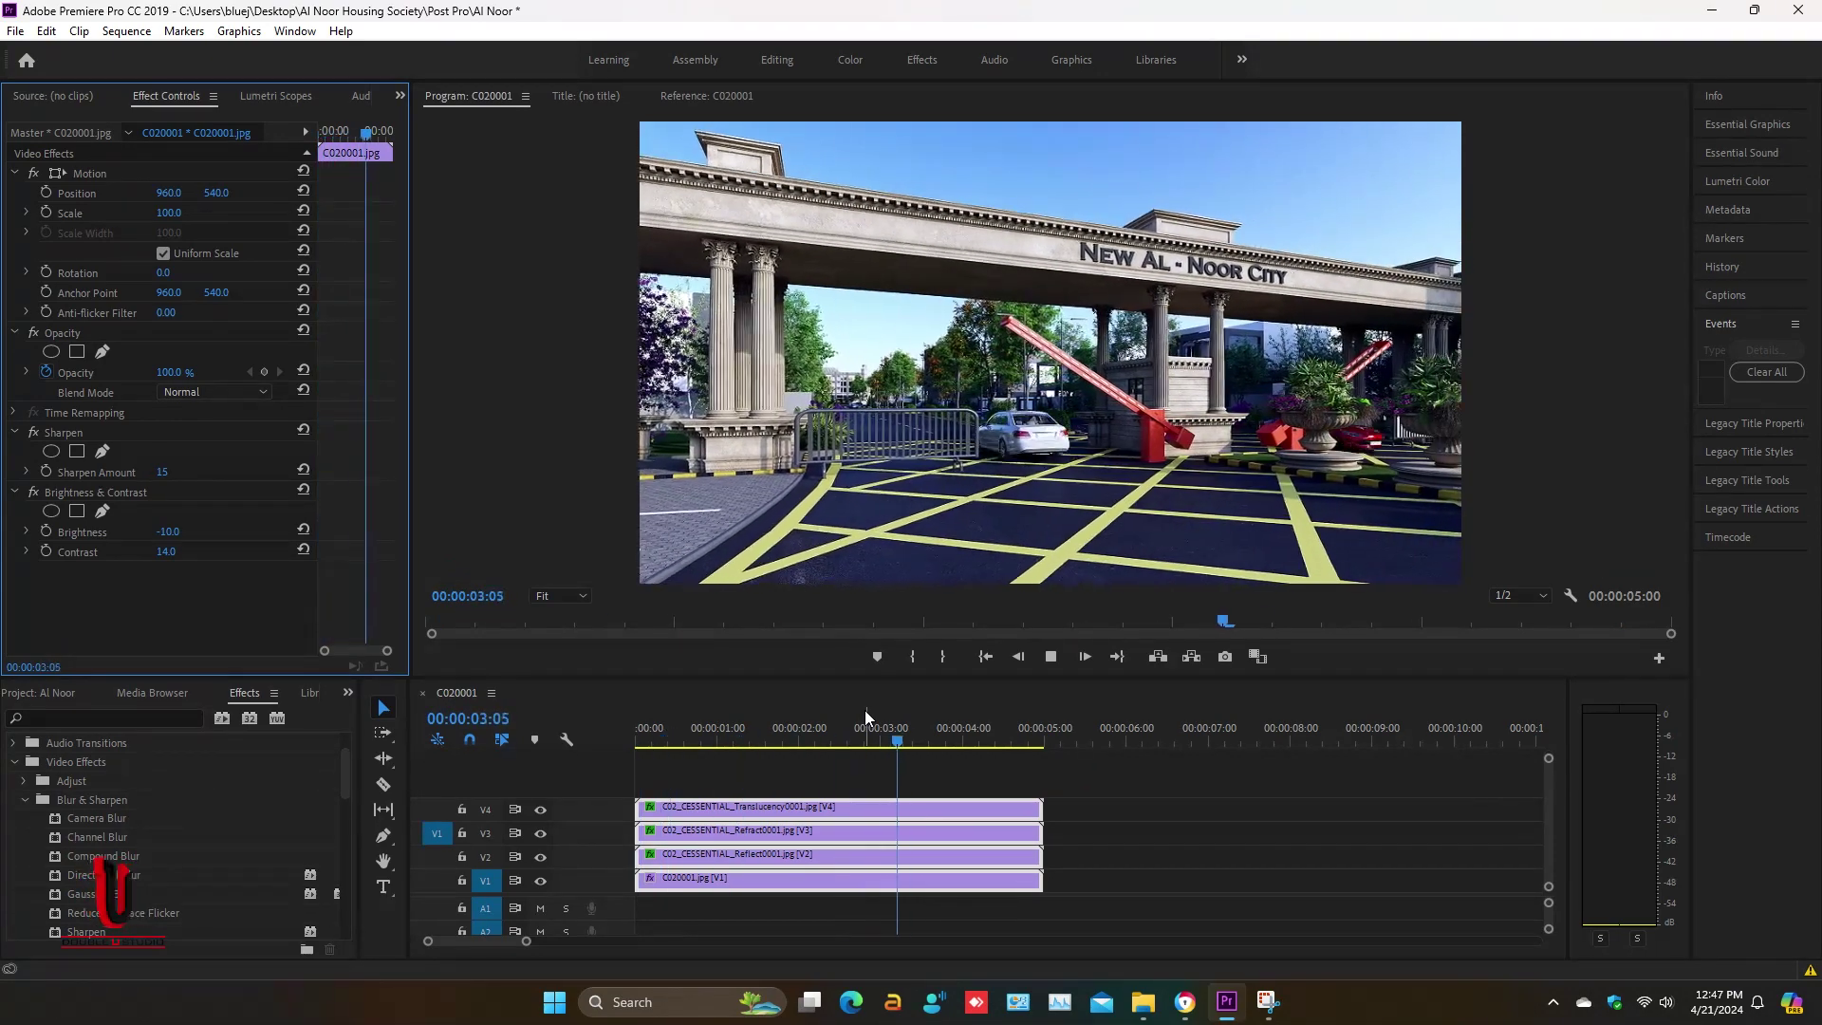
{"action": "key", "text": "space"}
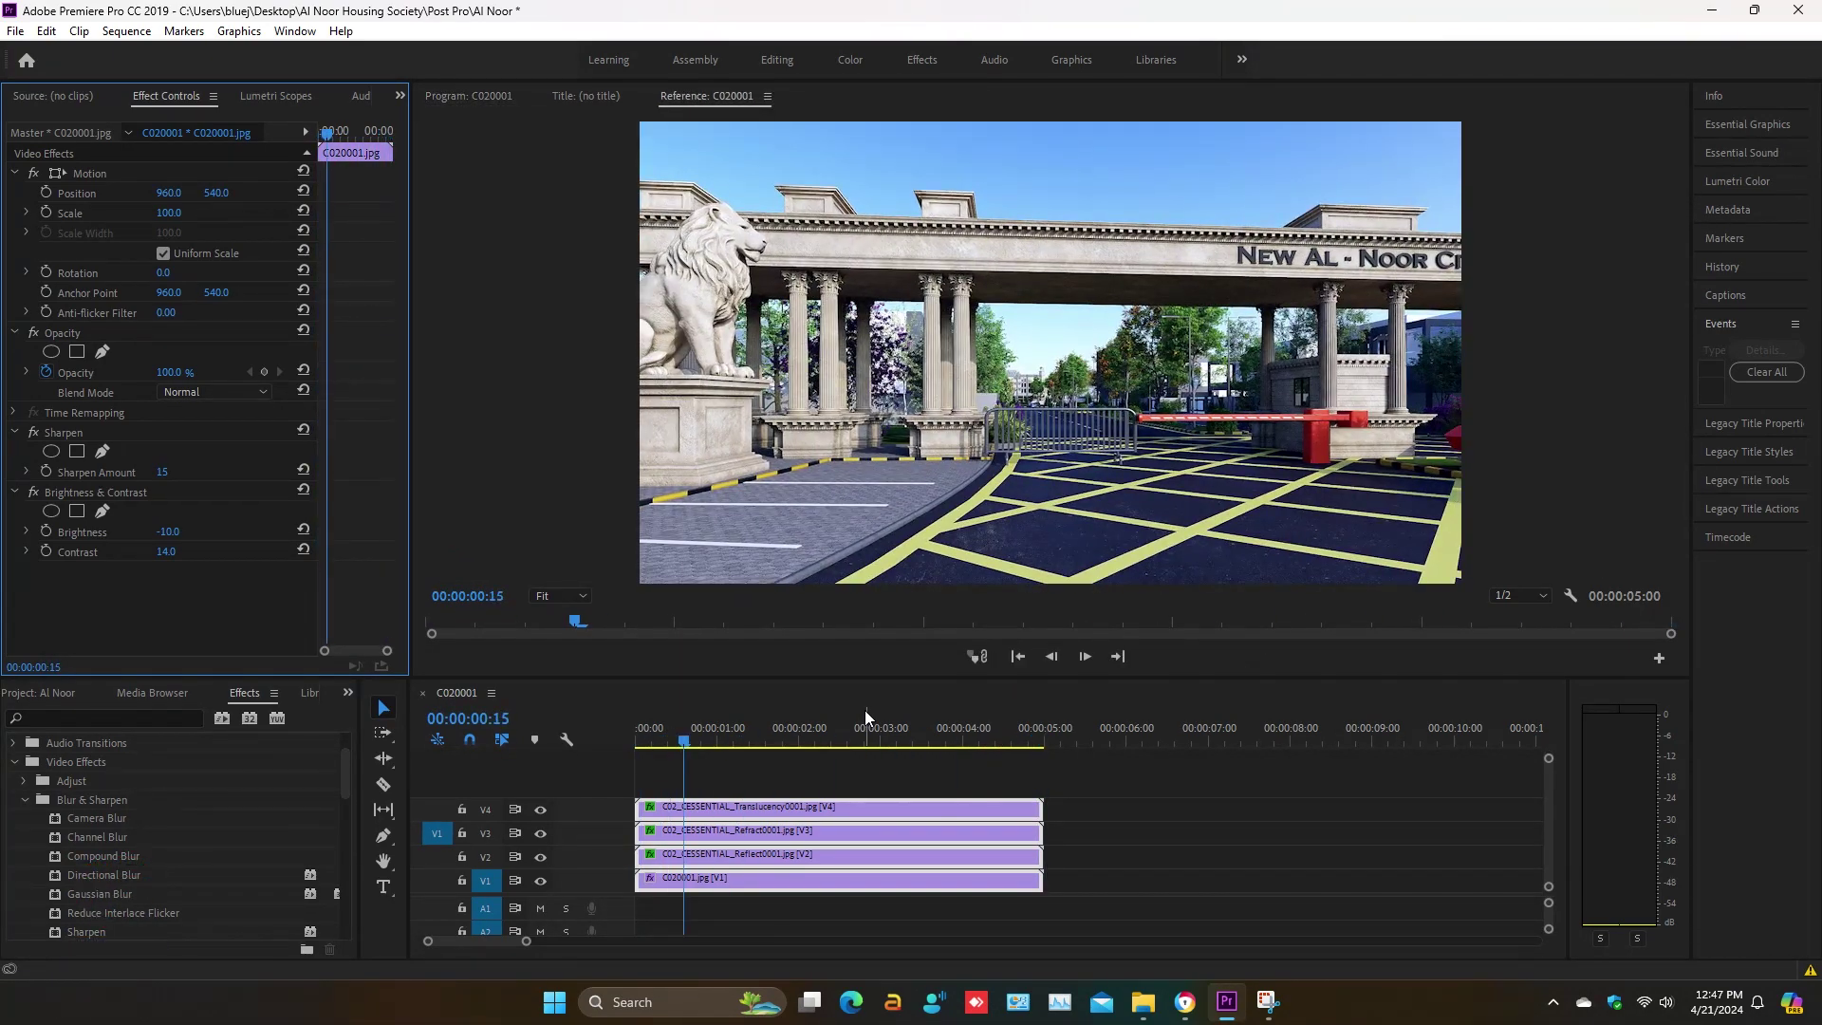